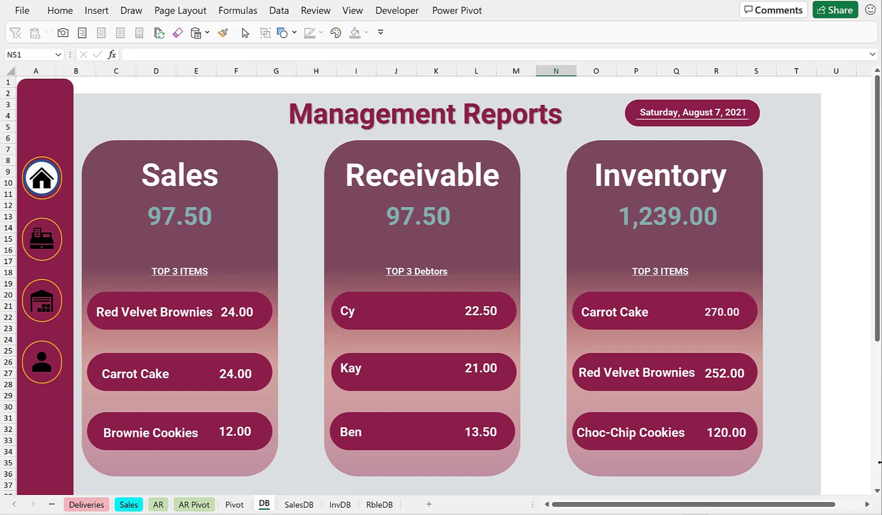
# Scroll through the finished Management Reports dashboard and its colour palette swatches below it.
pyautogui.scroll(-7, 880, 462)
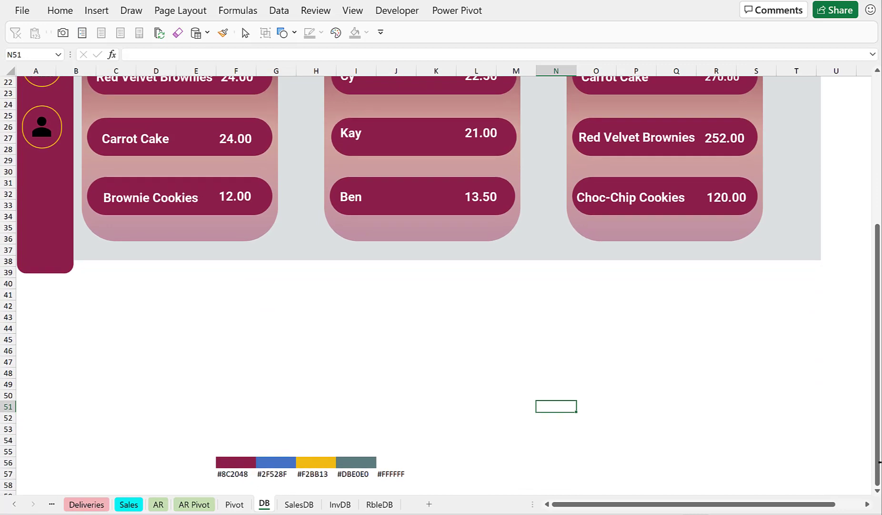
pyautogui.scroll(-1, 880, 462)
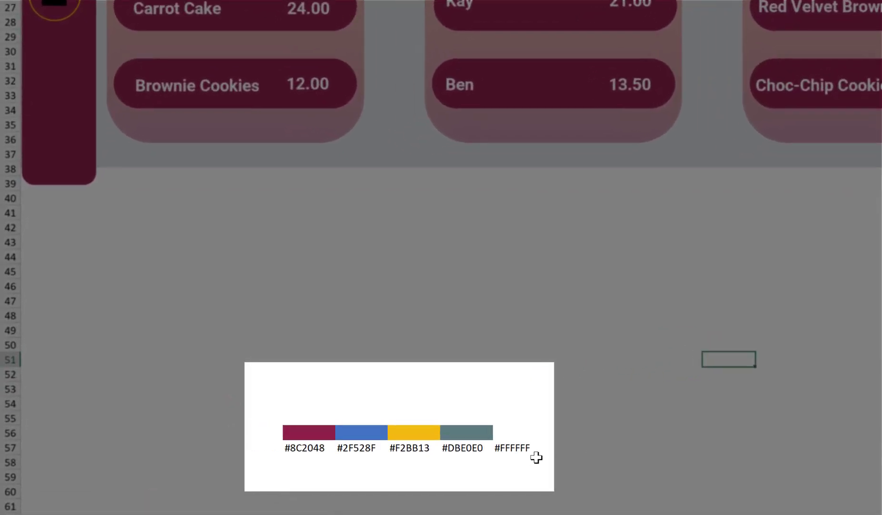
pyautogui.click(512, 434)
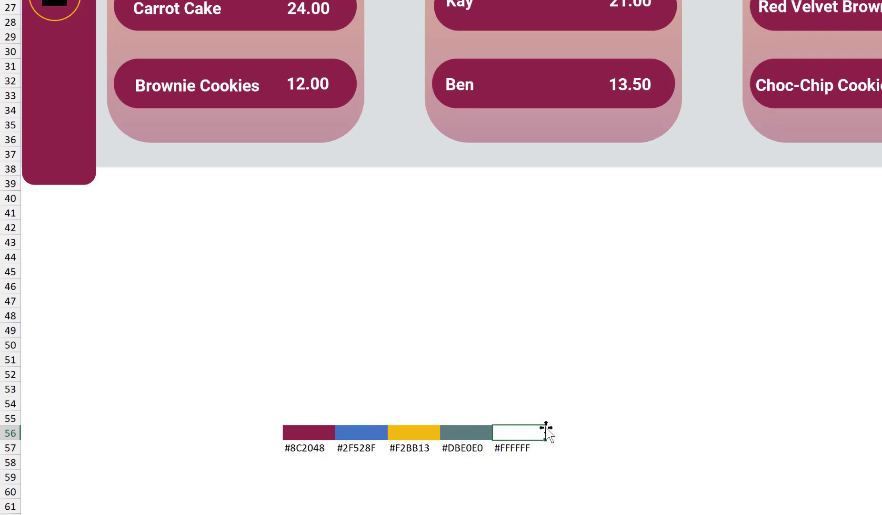
pyautogui.scroll(2, 546, 428)
pyautogui.scroll(-2, 546, 427)
pyautogui.scroll(3, 546, 427)
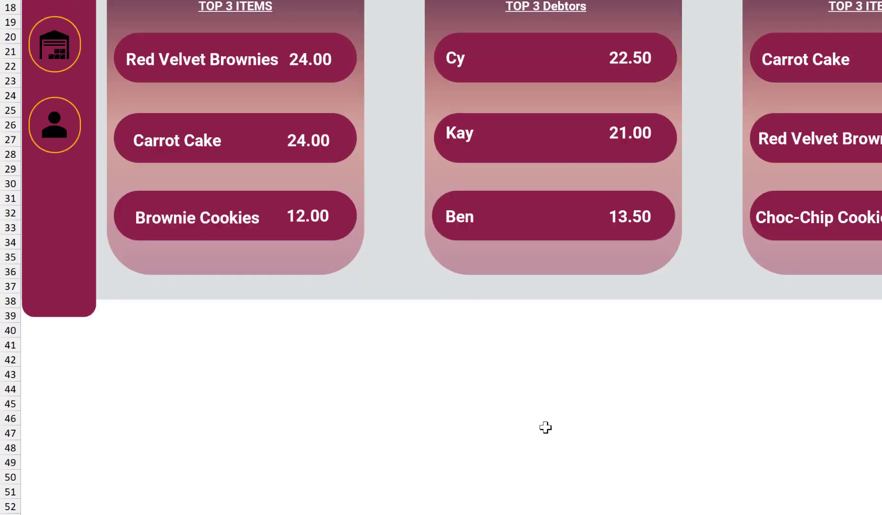
pyautogui.scroll(4, 546, 427)
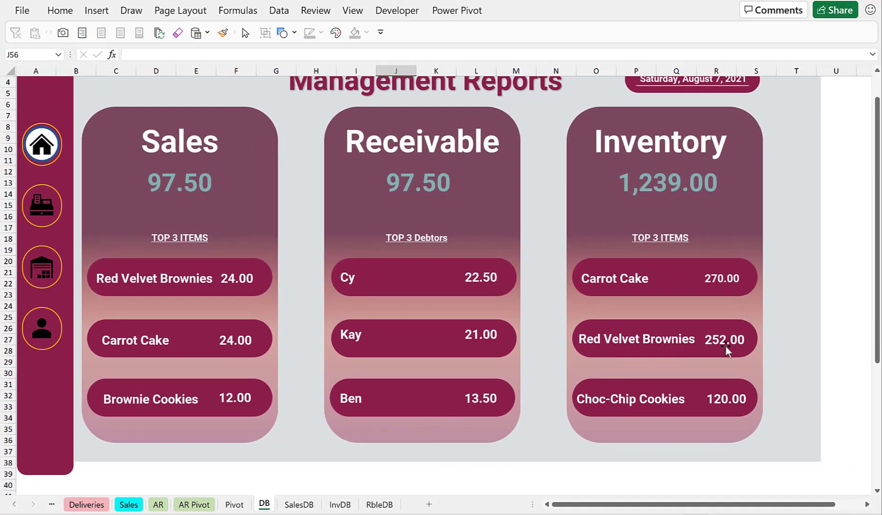
pyautogui.scroll(1, 726, 344)
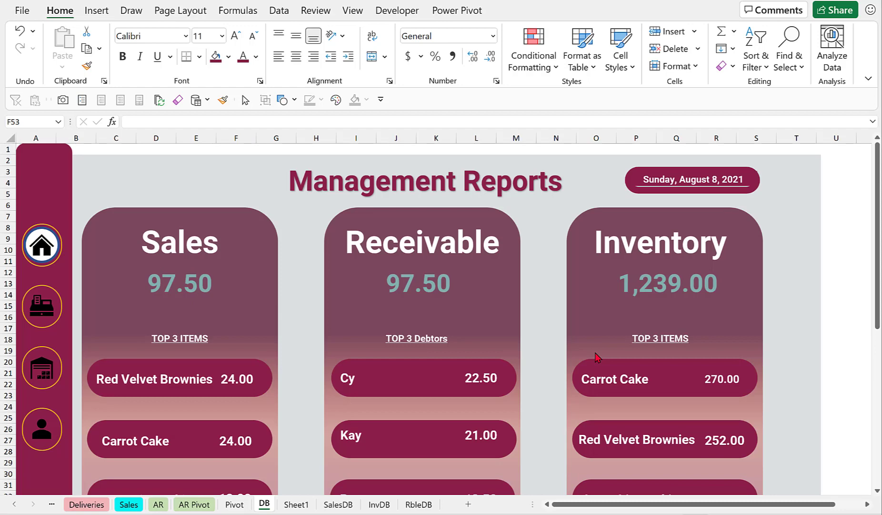
pyautogui.scroll(-7, 598, 357)
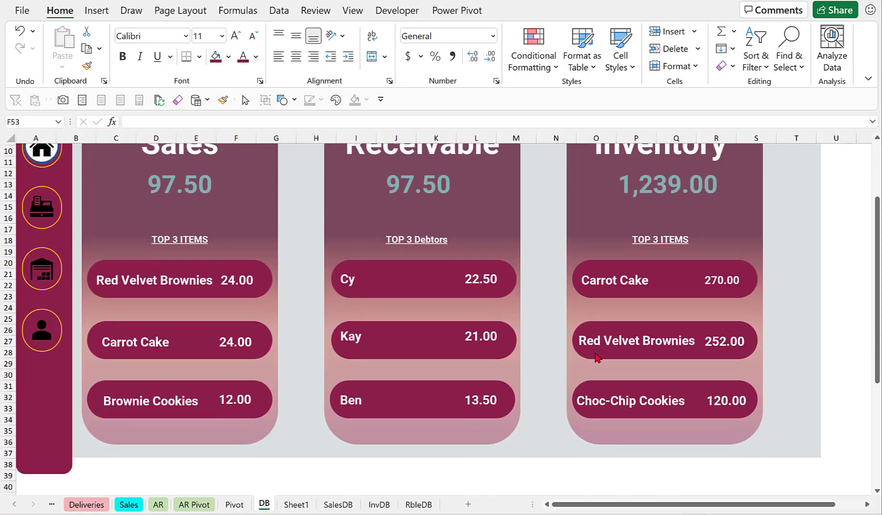
pyautogui.scroll(-2, 598, 357)
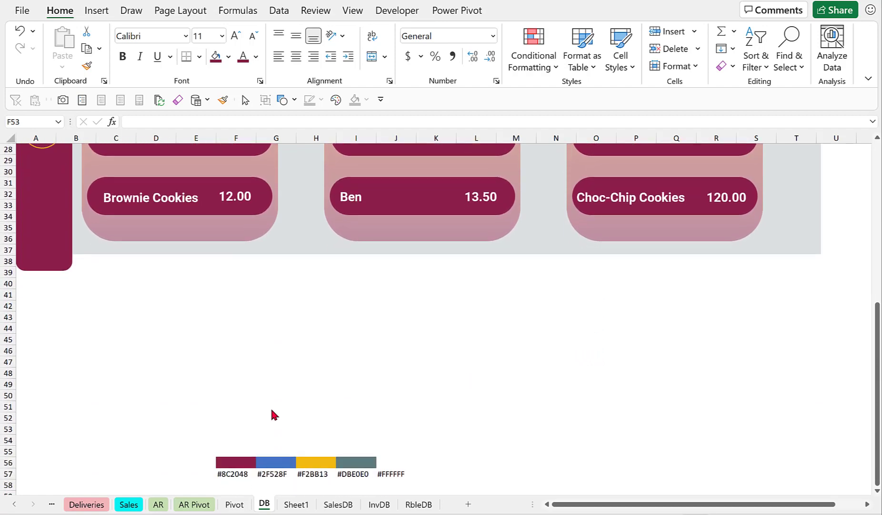
# Fill cell F50 with the custom hex colour #8c2048.
pyautogui.click(248, 428)
pyautogui.click(239, 395)
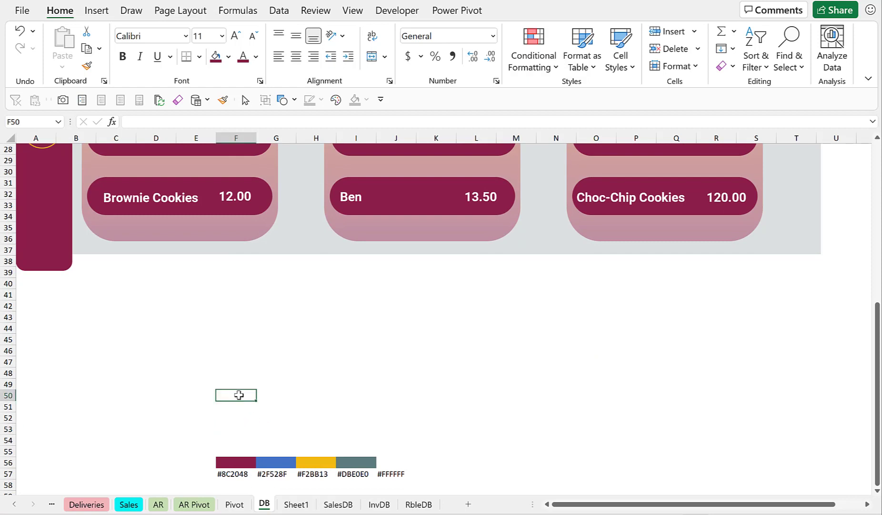
pyautogui.click(229, 57)
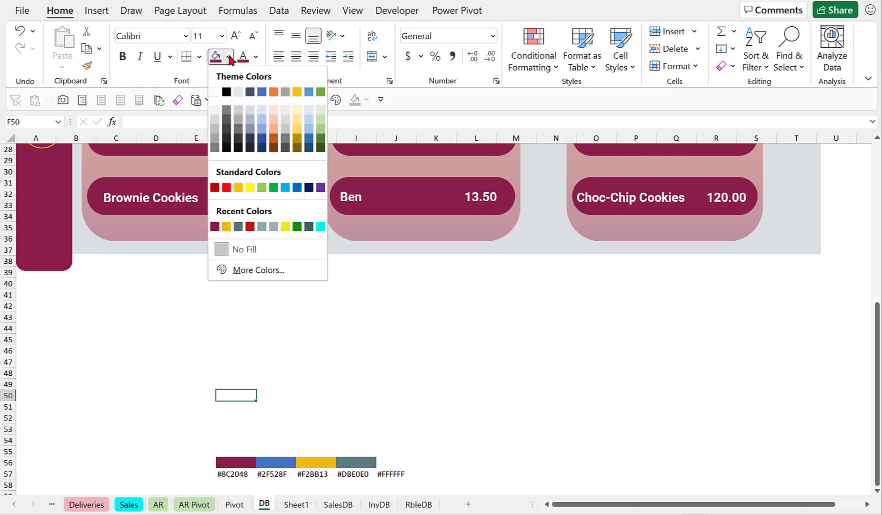
pyautogui.click(255, 270)
pyautogui.click(449, 175)
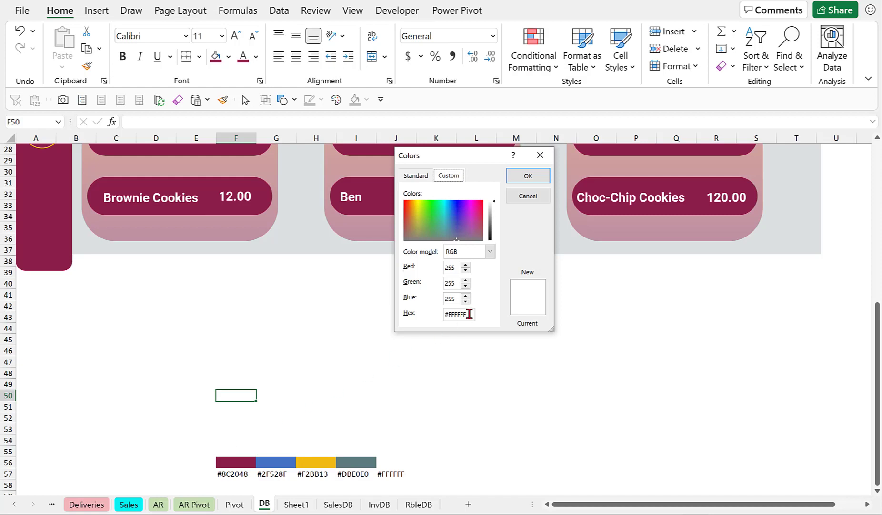
pyautogui.moveTo(470, 314); pyautogui.dragTo(411, 318)
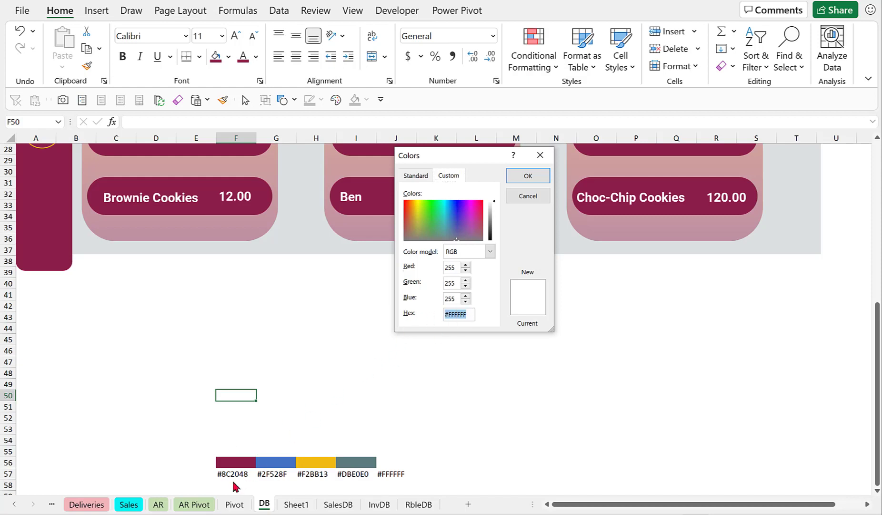
pyautogui.write('#8c2048')
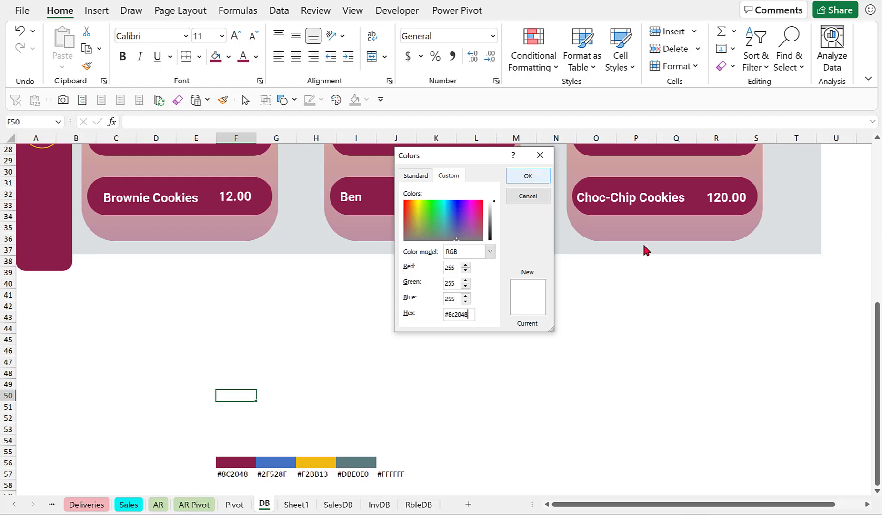
pyautogui.click(529, 175)
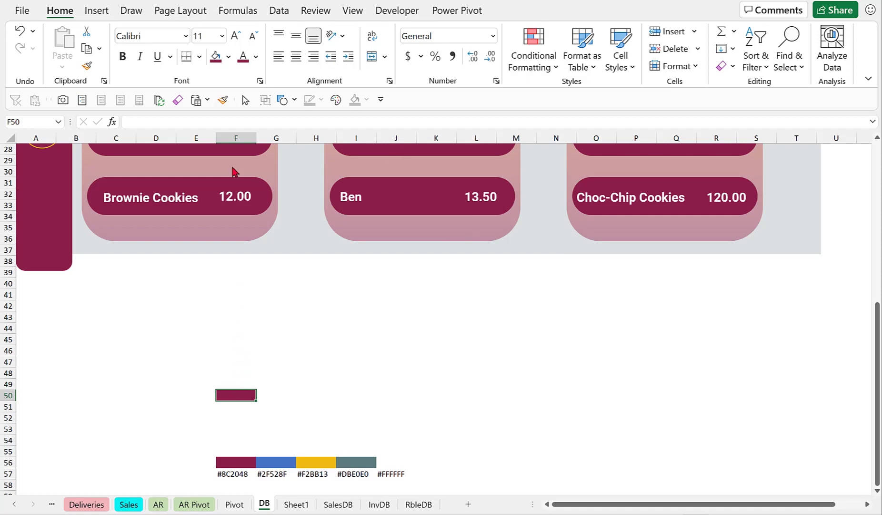
pyautogui.click(229, 57)
pyautogui.press('Escape')
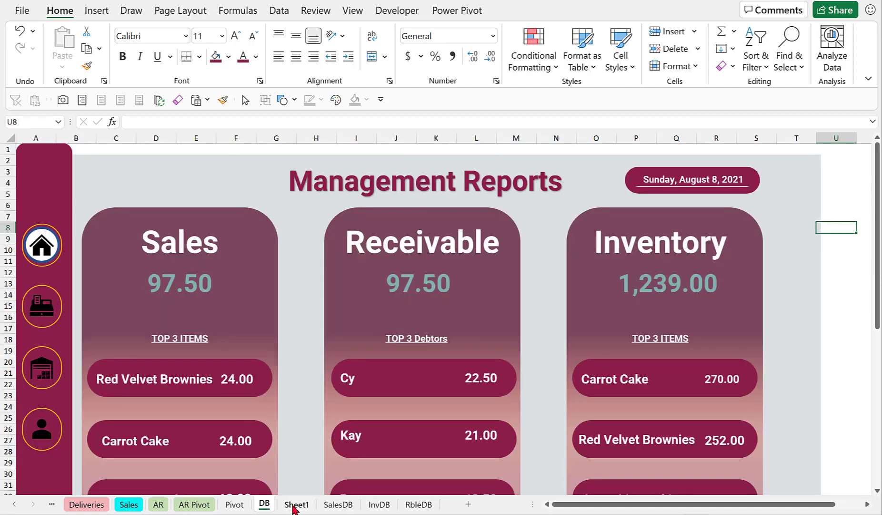
# On Sheet1, draw a tall rounded rectangle about 6.46 in high and 1.22 in wide over columns A–B.
pyautogui.click(296, 505)
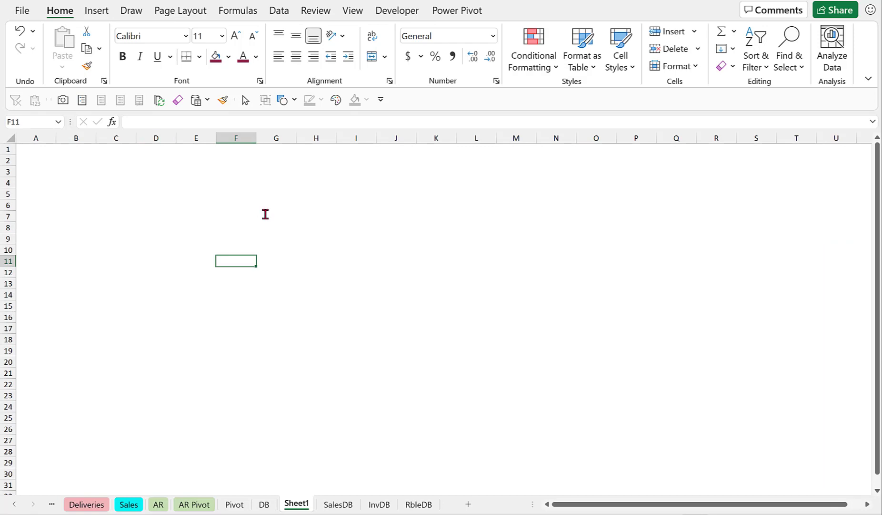
pyautogui.click(135, 34)
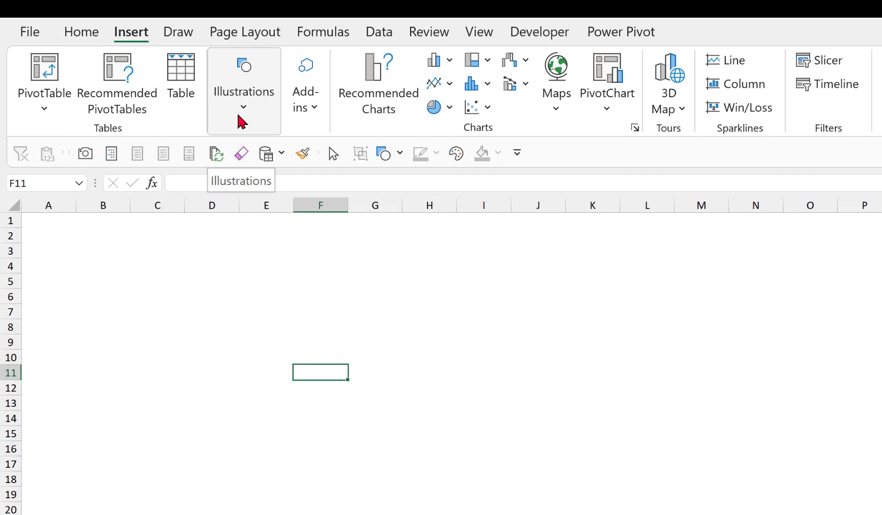
pyautogui.click(242, 122)
pyautogui.click(274, 203)
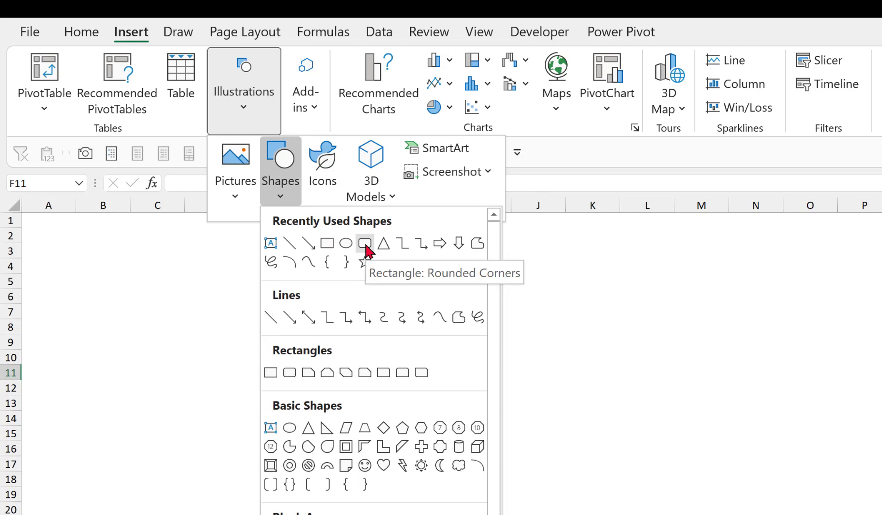
pyautogui.click(366, 243)
pyautogui.moveTo(43, 225); pyautogui.dragTo(93, 348)
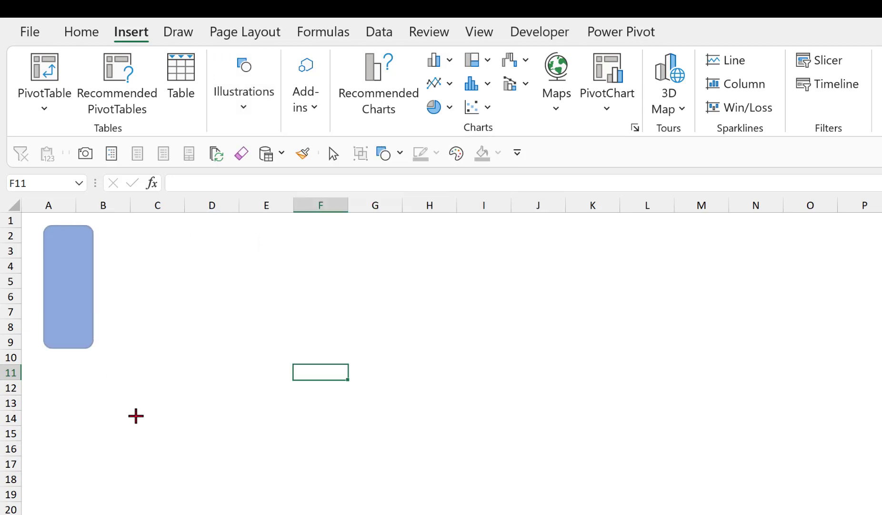
pyautogui.moveTo(136, 416); pyautogui.dragTo(150, 514)
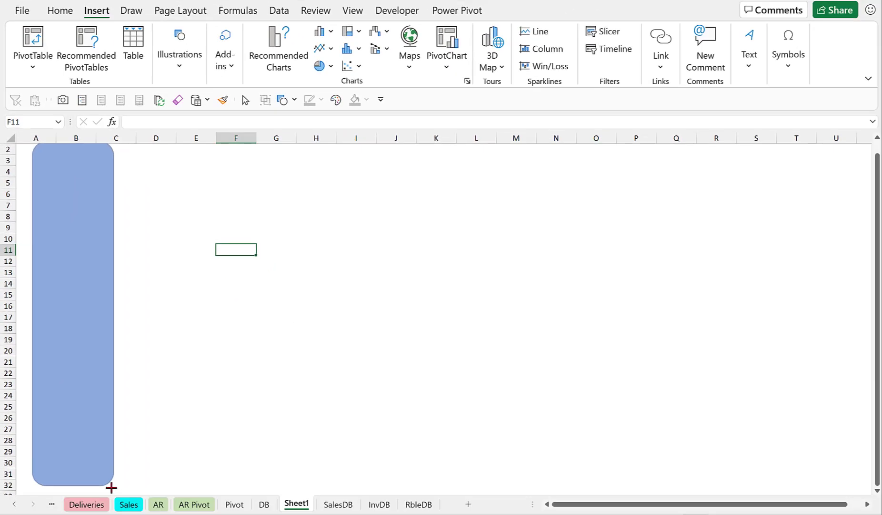
pyautogui.moveTo(111, 487); pyautogui.dragTo(101, 496)
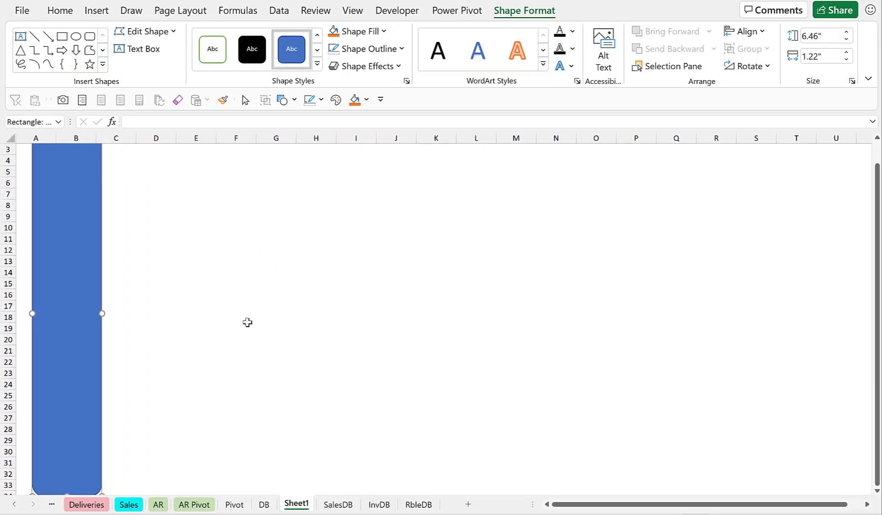
# Fill the tall rounded rectangle with the maroon recent colour.
pyautogui.scroll(1, 247, 322)
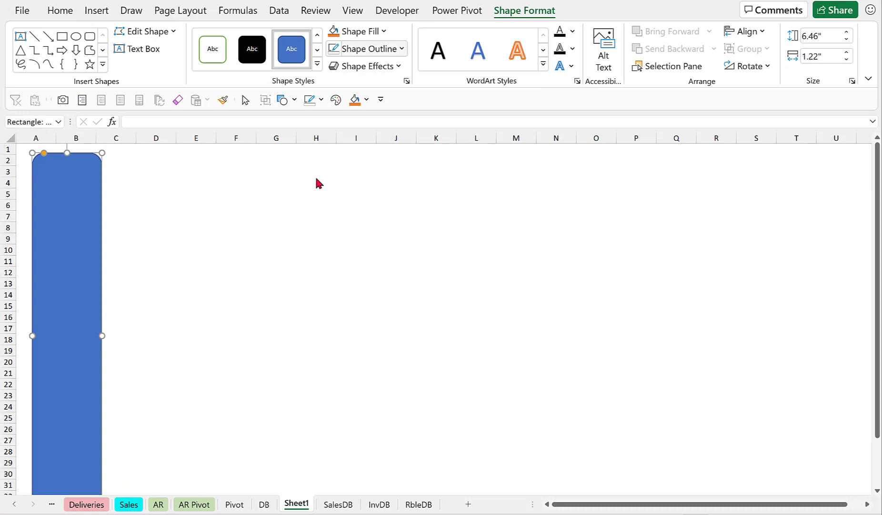
pyautogui.click(382, 32)
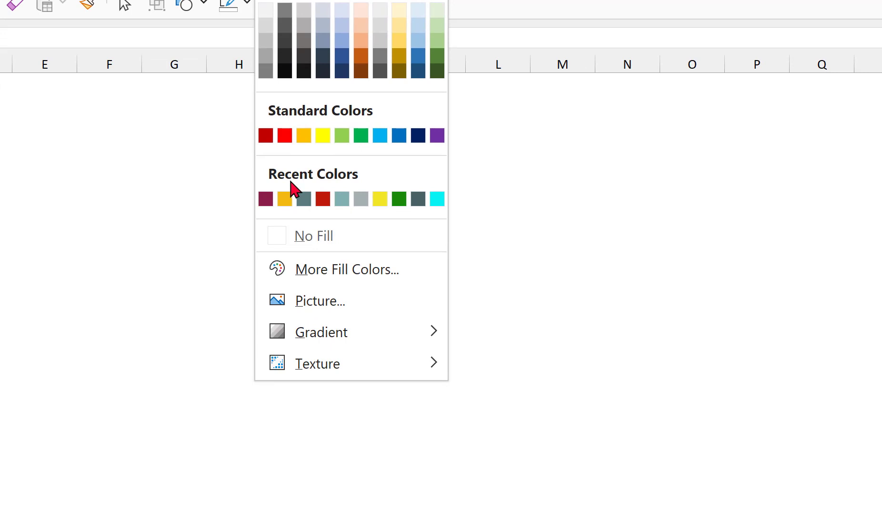
pyautogui.click(265, 199)
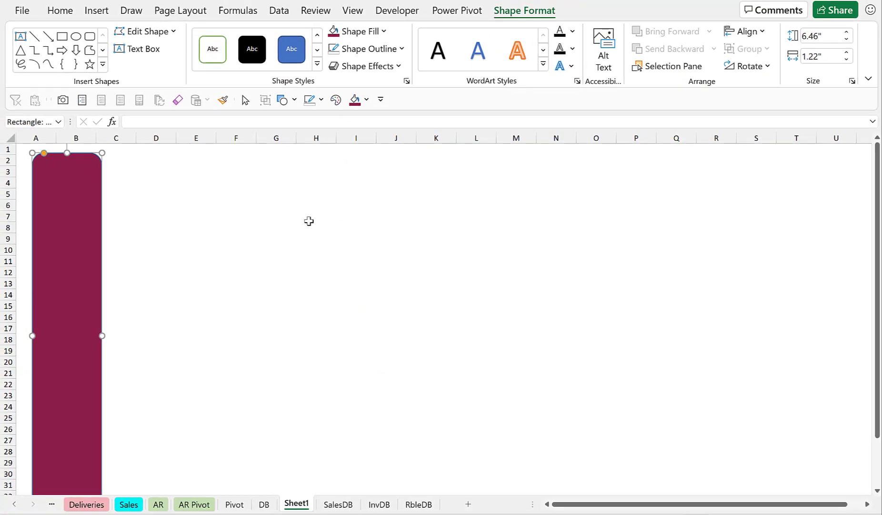
# Move the maroon rectangle to the sheet's left edge and remove its outline.
pyautogui.moveTo(73, 224); pyautogui.dragTo(54, 224)
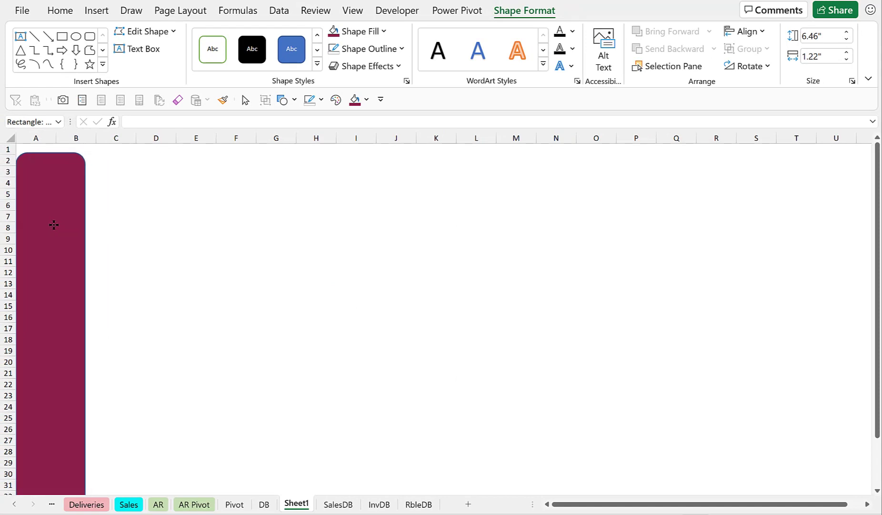
pyautogui.click(295, 101)
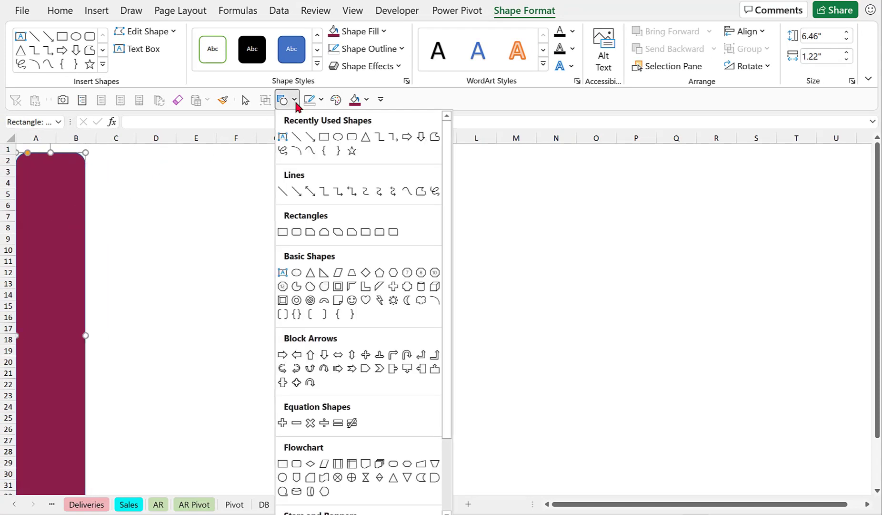
pyautogui.click(402, 50)
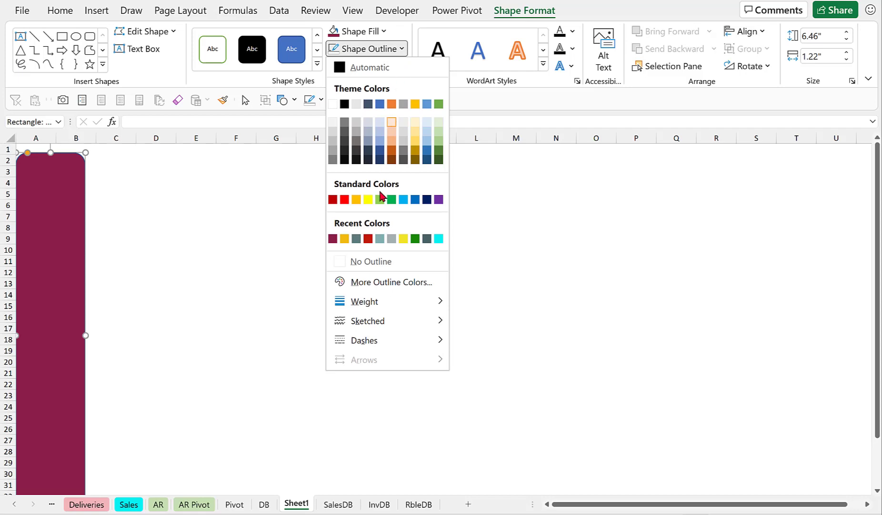
pyautogui.click(372, 261)
pyautogui.click(191, 227)
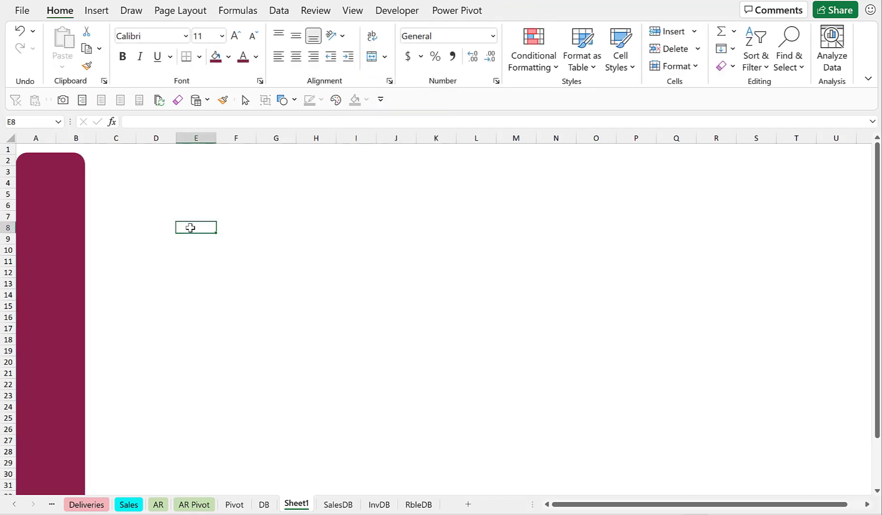
# Draw a large rounded rectangle about 6.89 in by 11.69 in to the right of the sidebar.
pyautogui.click(101, 13)
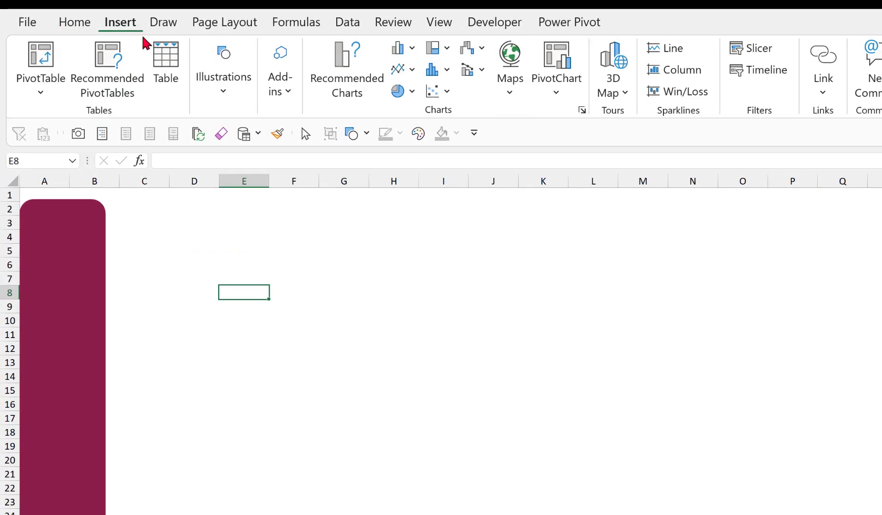
pyautogui.click(224, 94)
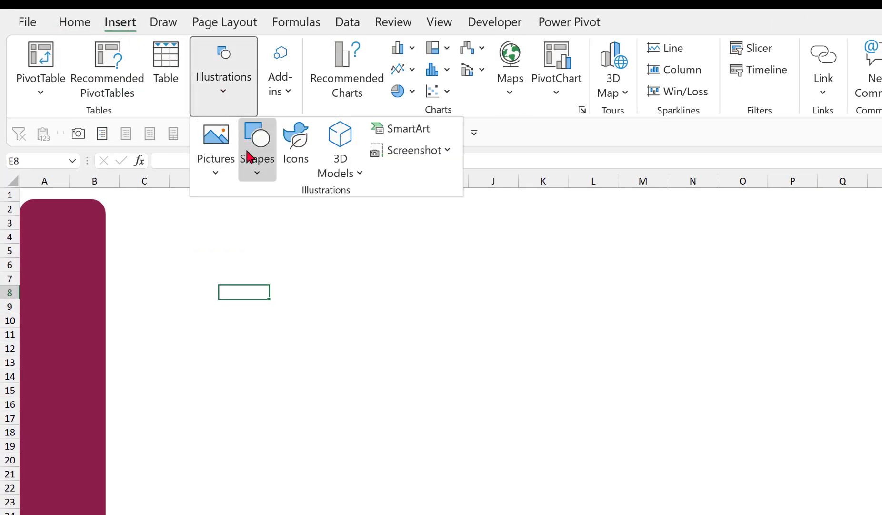
pyautogui.click(257, 177)
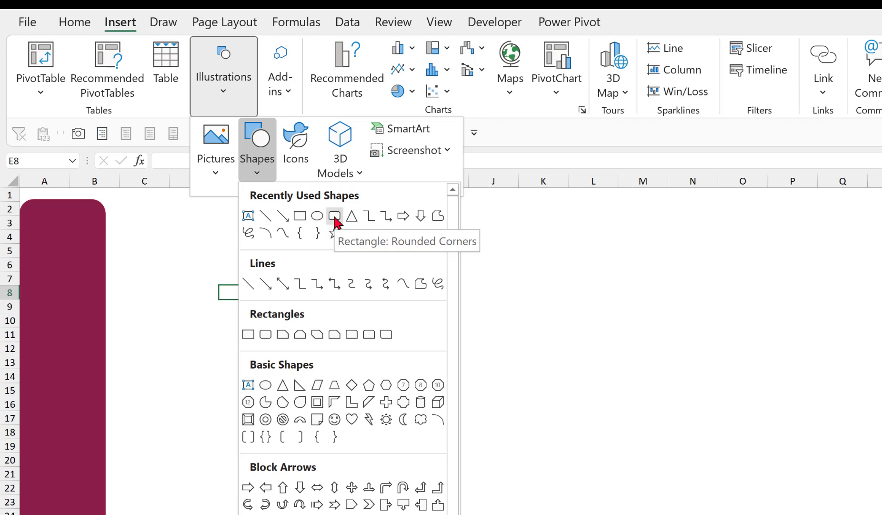
pyautogui.click(335, 220)
pyautogui.moveTo(151, 209); pyautogui.dragTo(881, 438)
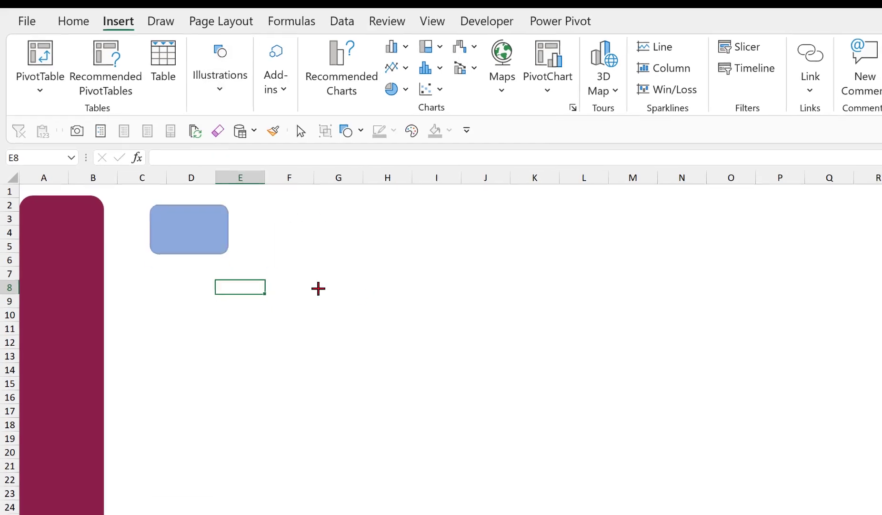
pyautogui.moveTo(803, 361); pyautogui.dragTo(819, 514)
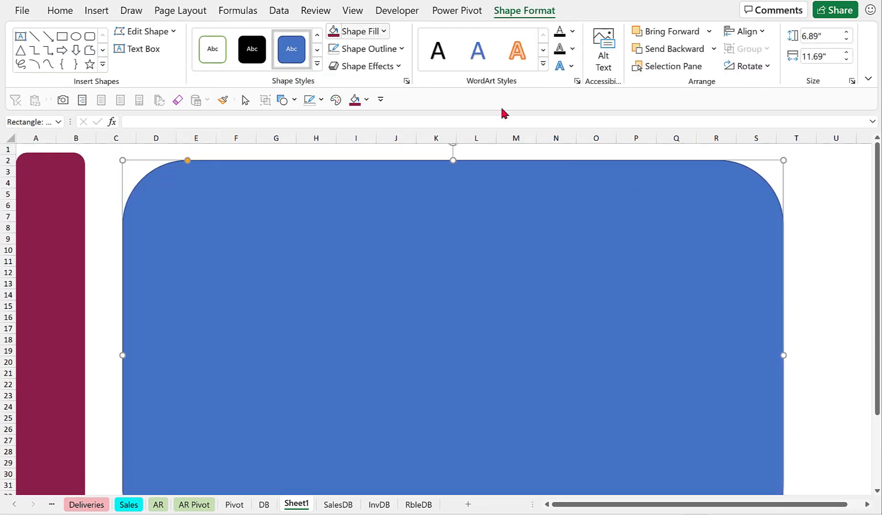
# Fill the large rectangle with the slate-grey recent colour and set its fill transparency to 80%.
pyautogui.click(384, 32)
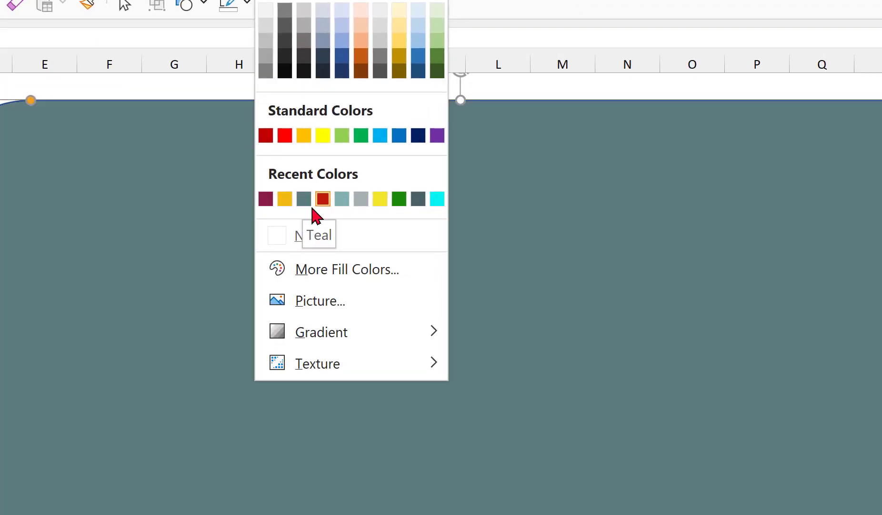
pyautogui.click(307, 201)
pyautogui.hotkey('ctrl', '1')
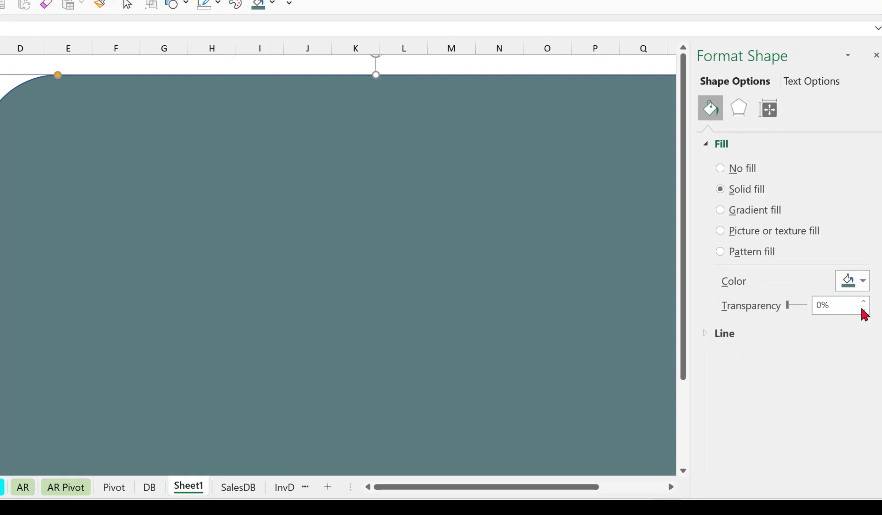
pyautogui.moveTo(861, 307); pyautogui.dragTo(812, 305)
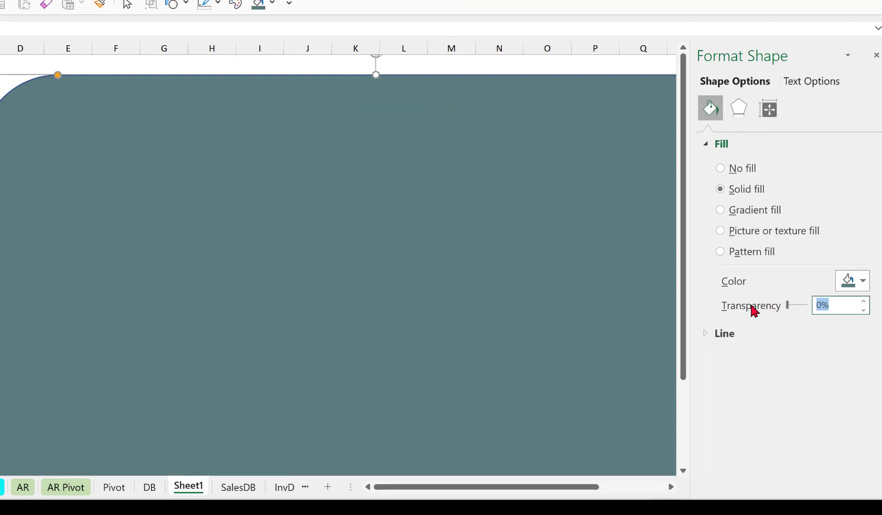
pyautogui.write('80')
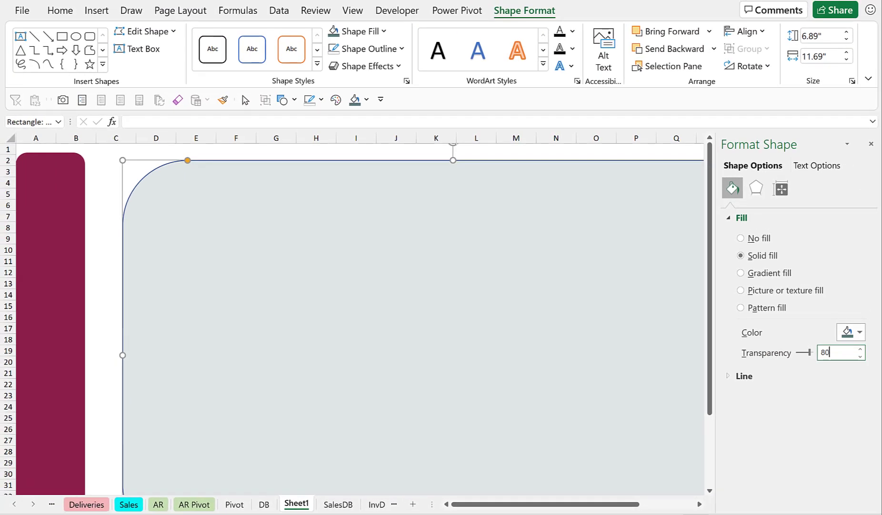
# Remove the outline from the large slate-grey rectangle.
pyautogui.click(871, 144)
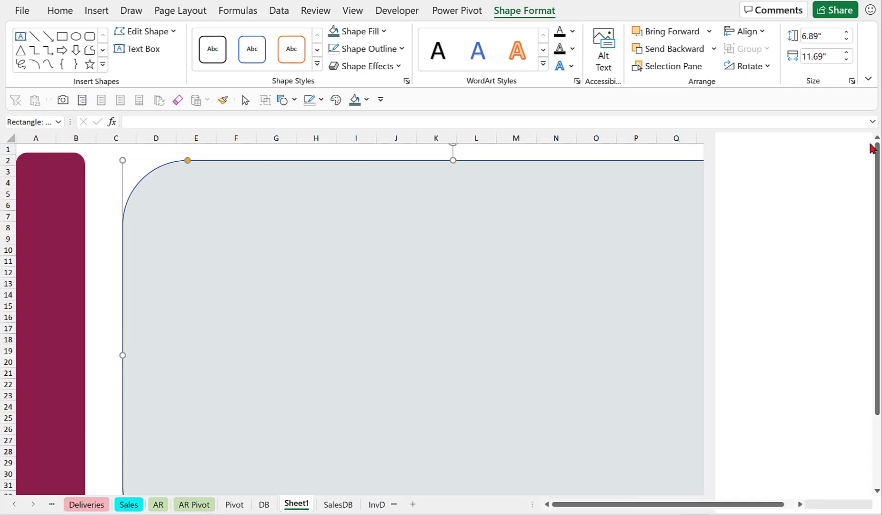
pyautogui.click(402, 49)
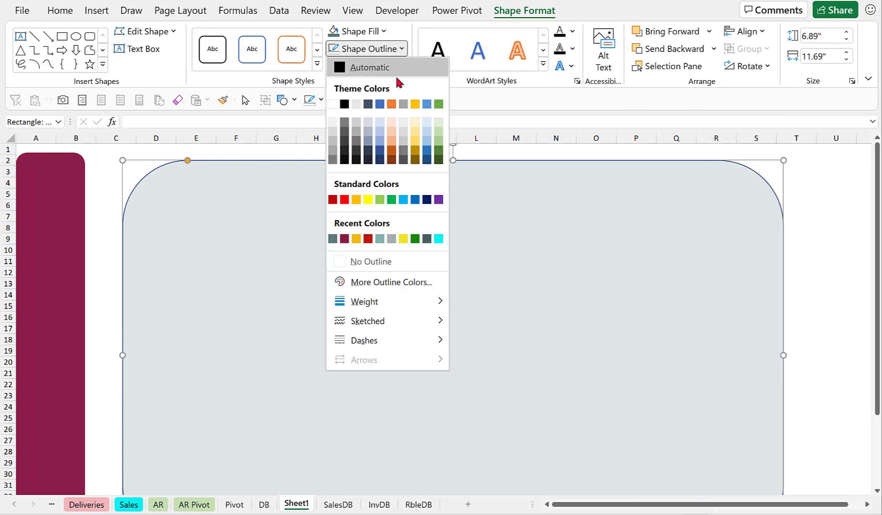
pyautogui.click(364, 259)
# Move the large rectangle against the sidebar's top and widen it to about 14.18 in.
pyautogui.moveTo(524, 324); pyautogui.dragTo(413, 338)
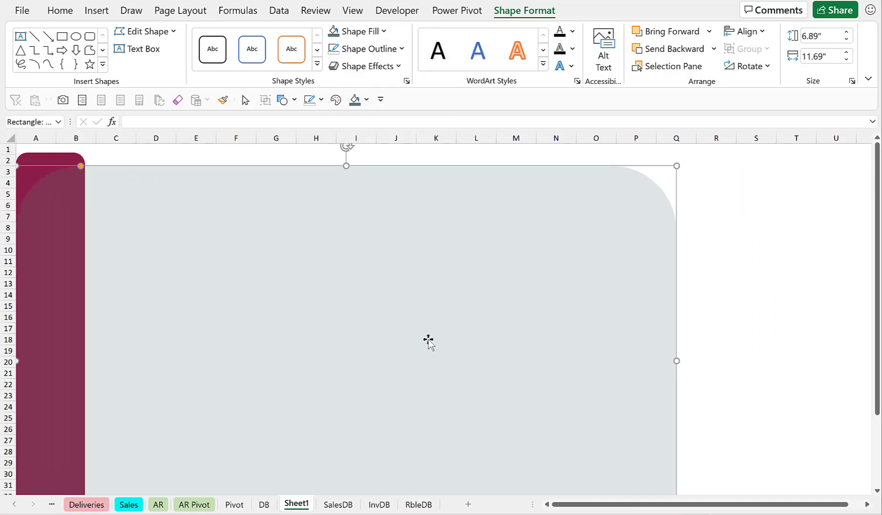
pyautogui.moveTo(679, 361); pyautogui.dragTo(818, 361)
pyautogui.click(847, 248)
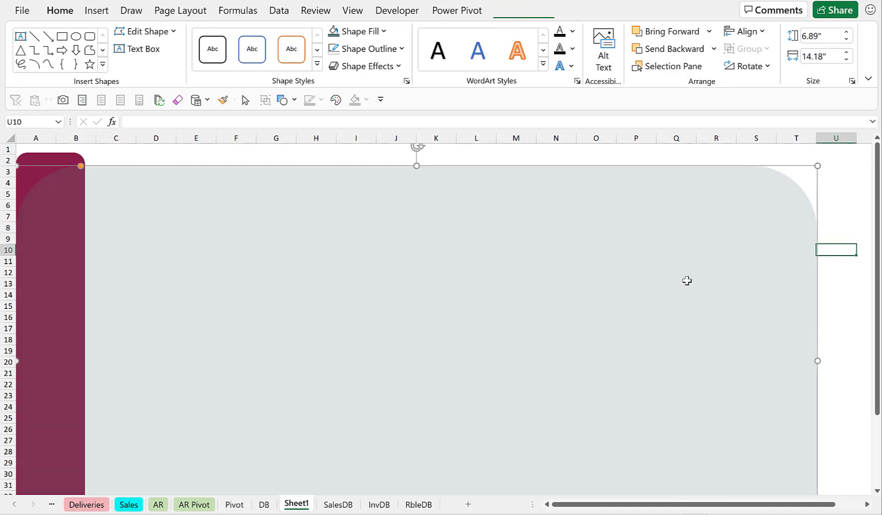
# Send the large rectangle to the back, behind the maroon sidebar.
pyautogui.scroll(-3, 684, 283)
pyautogui.scroll(3, 685, 282)
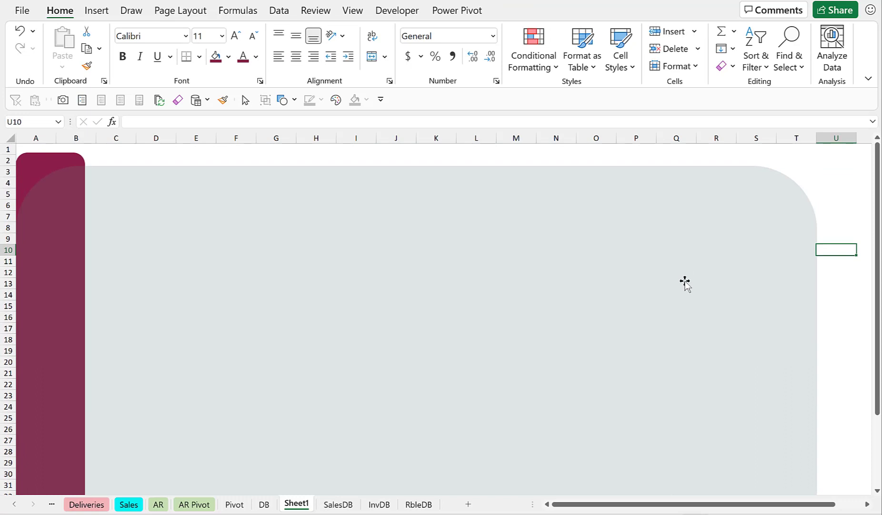
pyautogui.click(126, 185)
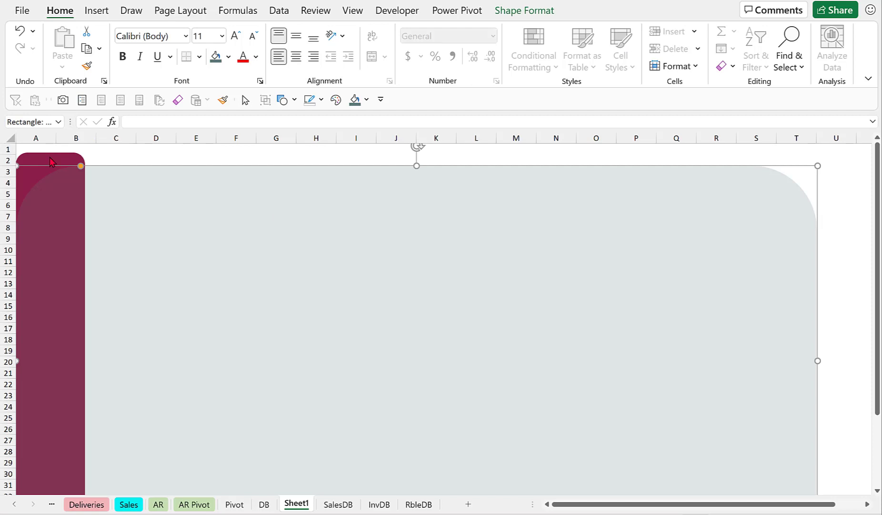
pyautogui.click(520, 11)
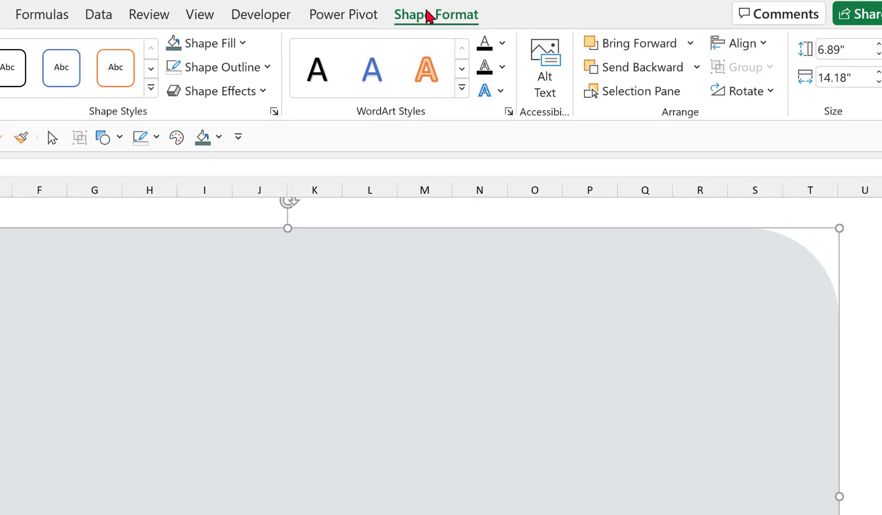
pyautogui.click(697, 67)
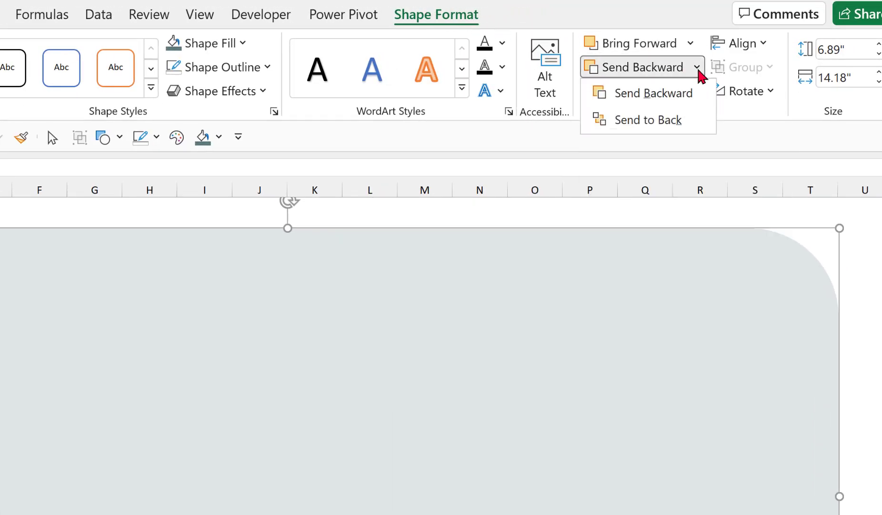
pyautogui.click(672, 123)
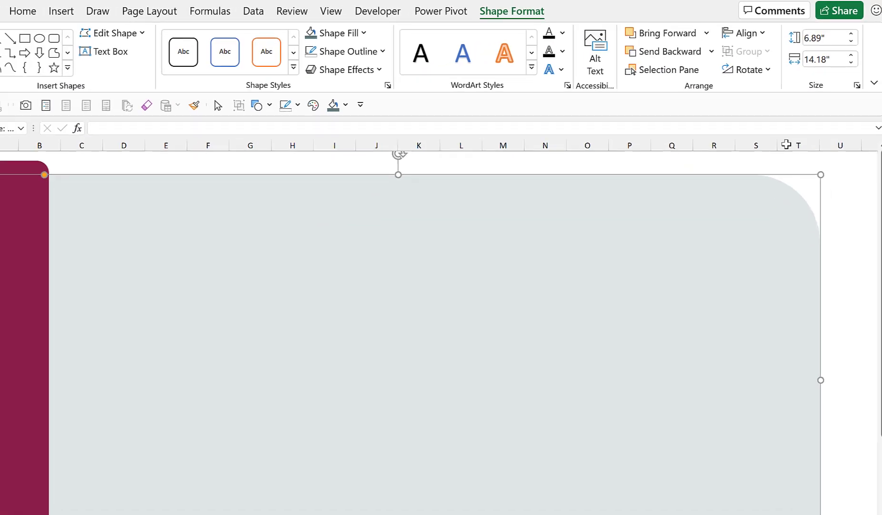
# Nudge the large rectangle slightly upward and stretch its right edge a little further.
pyautogui.click(840, 176)
pyautogui.click(250, 230)
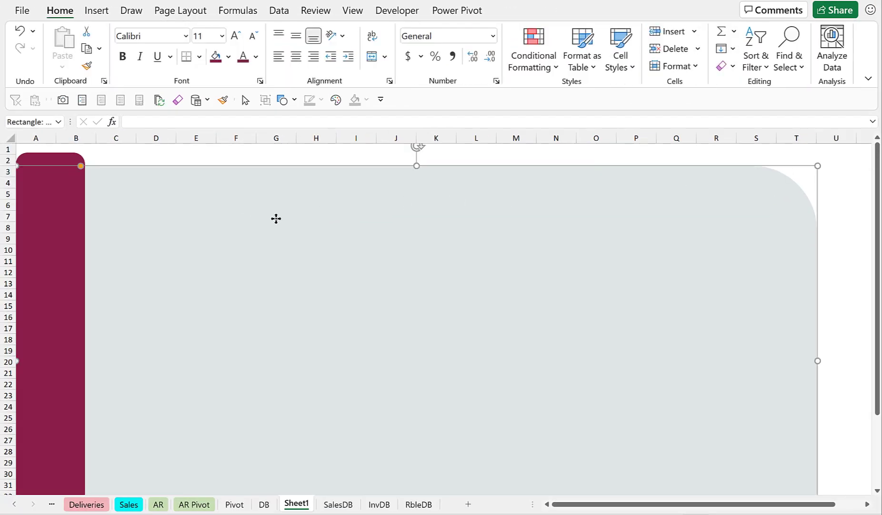
pyautogui.moveTo(276, 218); pyautogui.dragTo(213, 213)
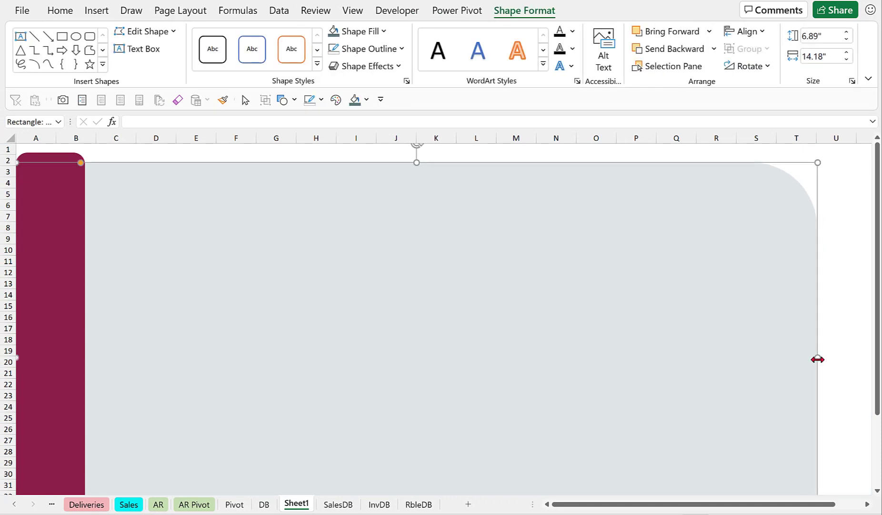
pyautogui.moveTo(818, 357); pyautogui.dragTo(835, 358)
pyautogui.press('Escape')
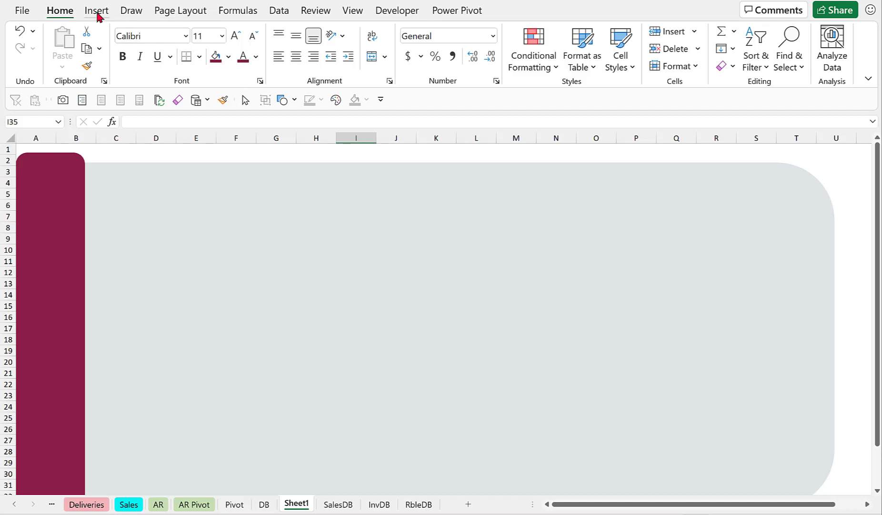
# Draw a rounded rectangle about 5.12 in tall by 2.81 in wide inside the panel next to the sidebar.
pyautogui.click(99, 16)
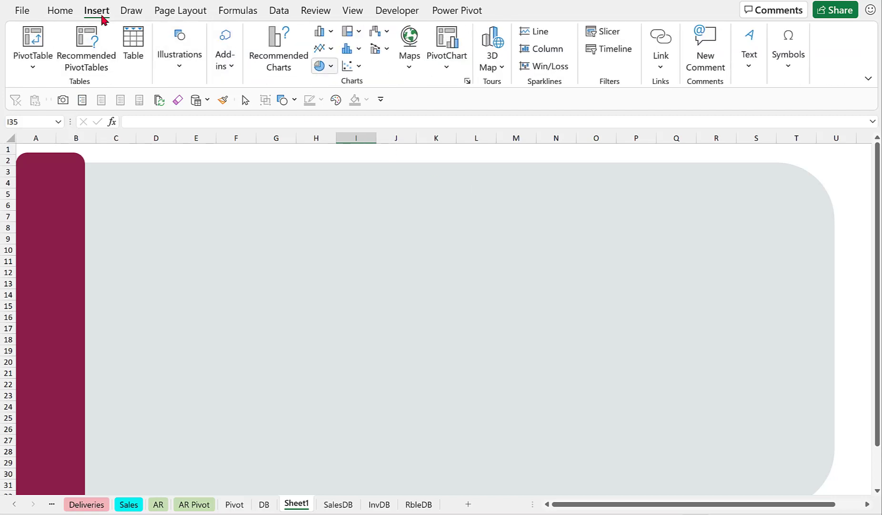
pyautogui.click(180, 66)
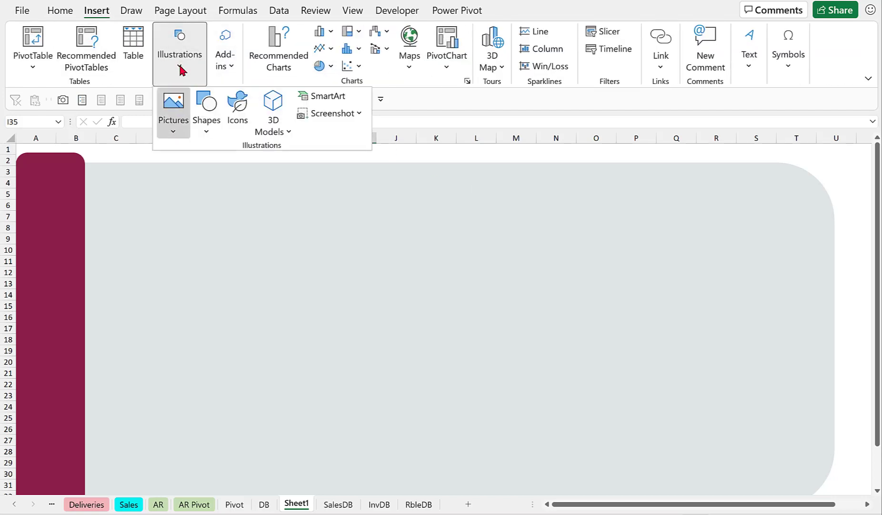
pyautogui.click(206, 131)
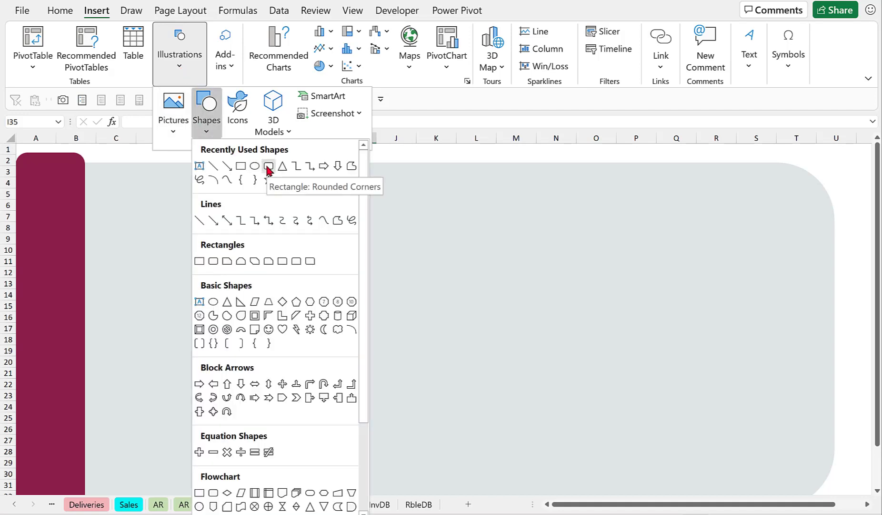
pyautogui.click(267, 167)
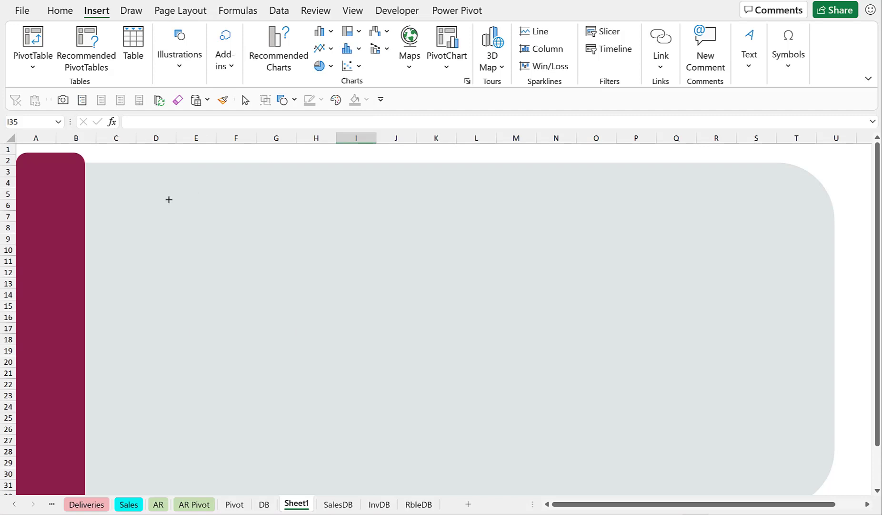
pyautogui.moveTo(169, 199)
pyautogui.mouseDown()
pyautogui.moveTo(242, 264)
pyautogui.moveTo(301, 375)
pyautogui.moveTo(309, 484)
pyautogui.moveTo(325, 498)
pyautogui.moveTo(328, 419)
pyautogui.mouseUp()
pyautogui.scroll(2, 395, 313)
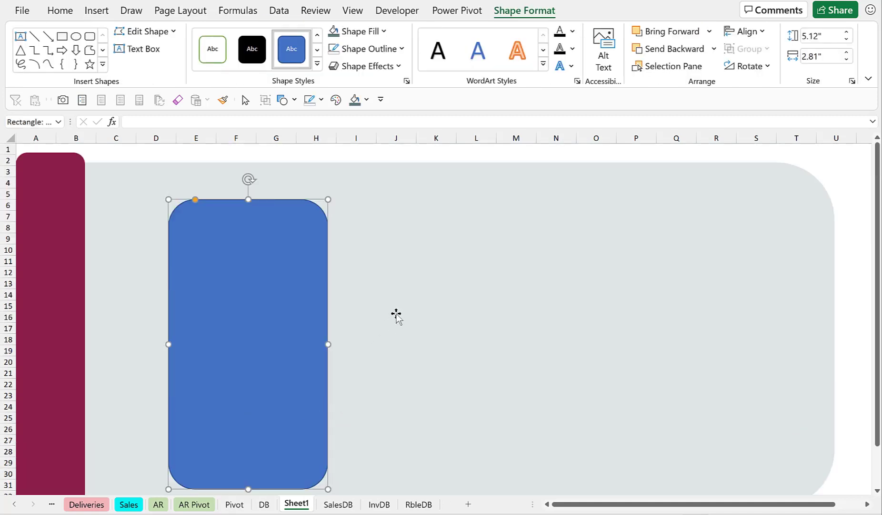
pyautogui.moveTo(272, 283); pyautogui.dragTo(235, 278)
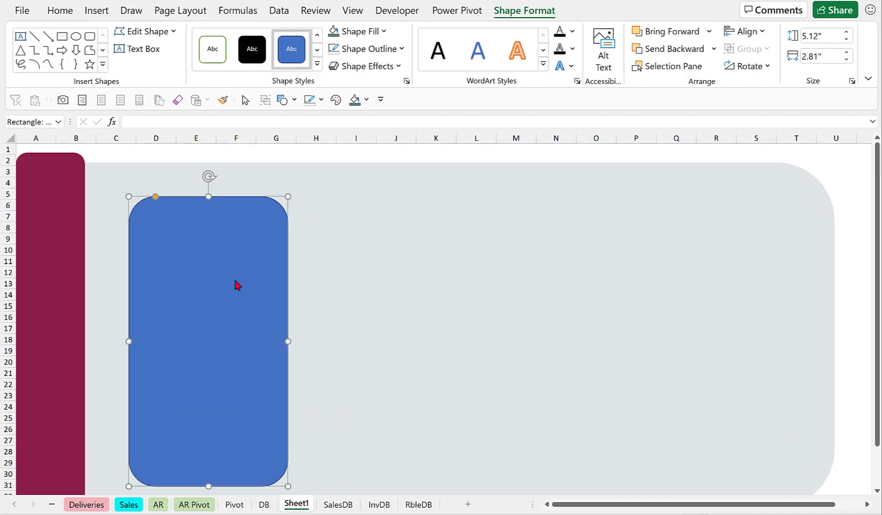
# Remove the new rectangle's outline and fill it with the maroon recent colour.
pyautogui.click(401, 50)
pyautogui.click(369, 261)
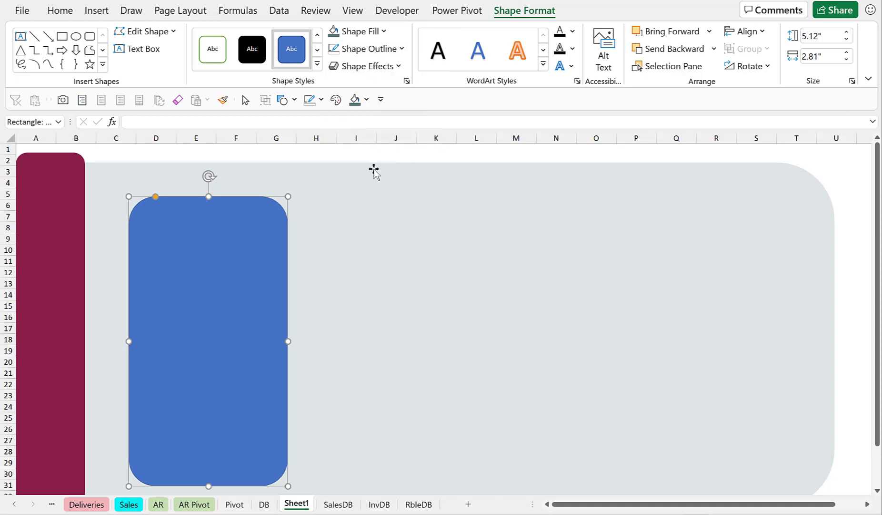
pyautogui.click(384, 33)
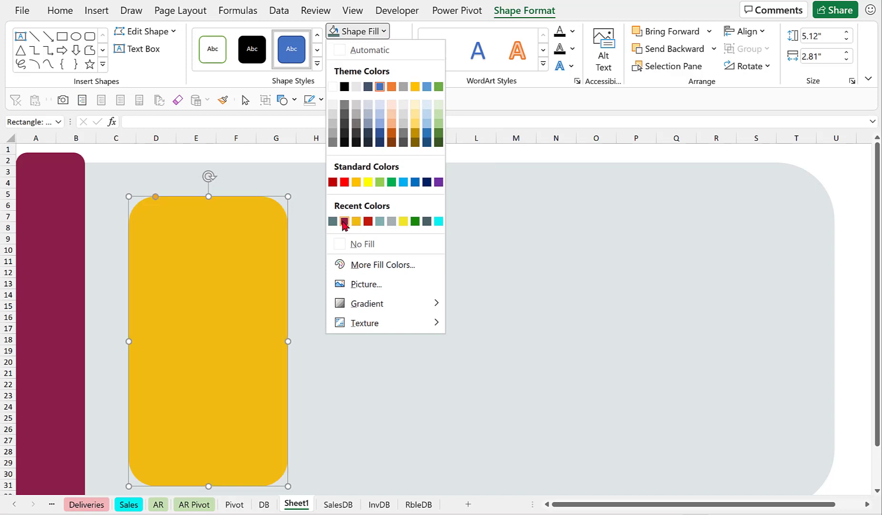
pyautogui.click(345, 222)
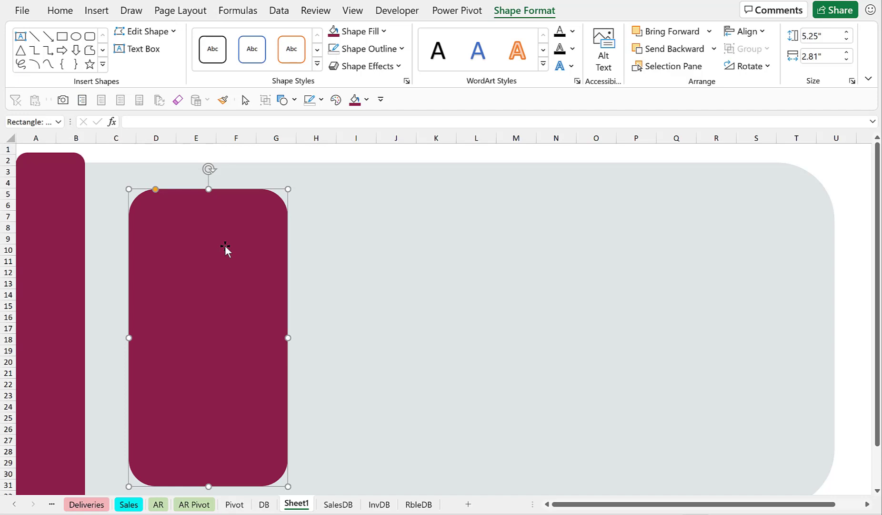
# Switch the rectangle to a gradient fill and set the selected stop's position to 40% and transparency to 30%.
pyautogui.hotkey('ctrl', '1')
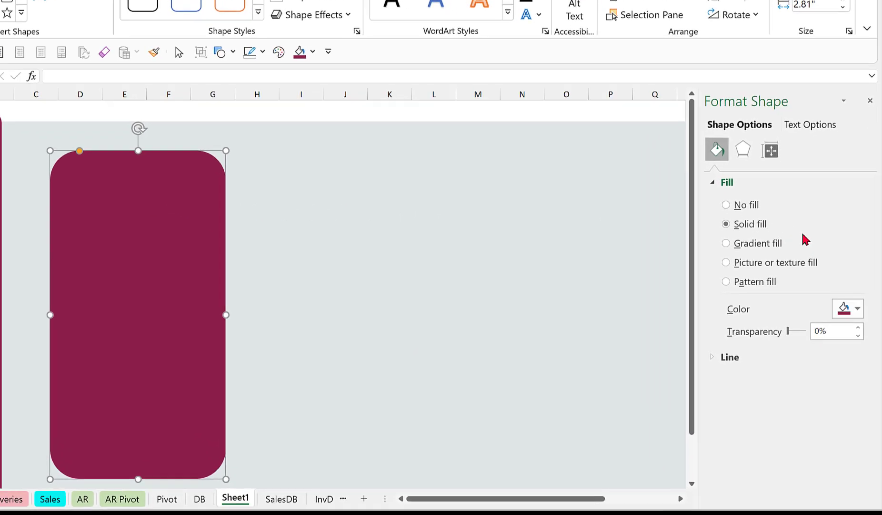
pyautogui.click(809, 270)
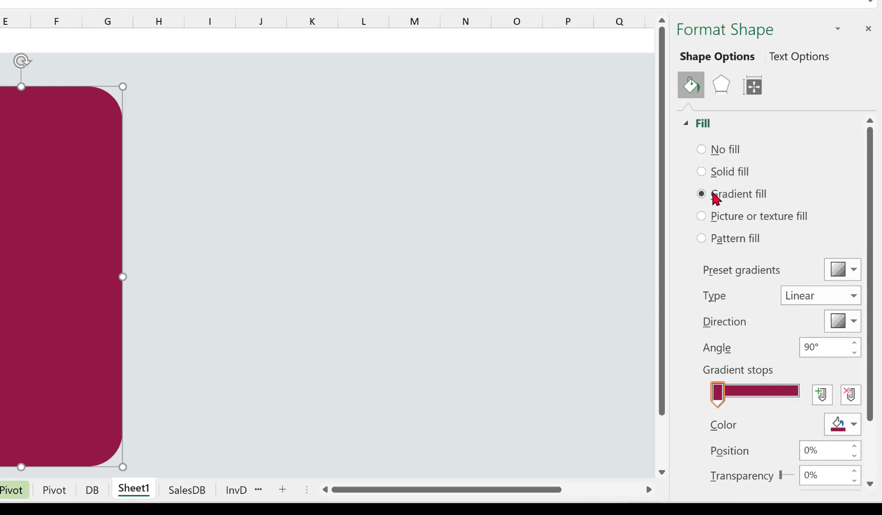
pyautogui.scroll(-3, 782, 305)
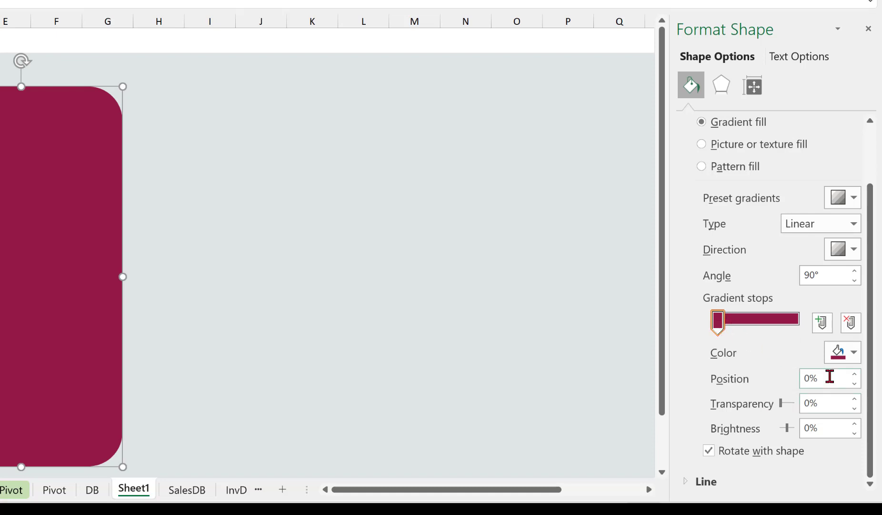
pyautogui.moveTo(830, 376); pyautogui.dragTo(797, 384)
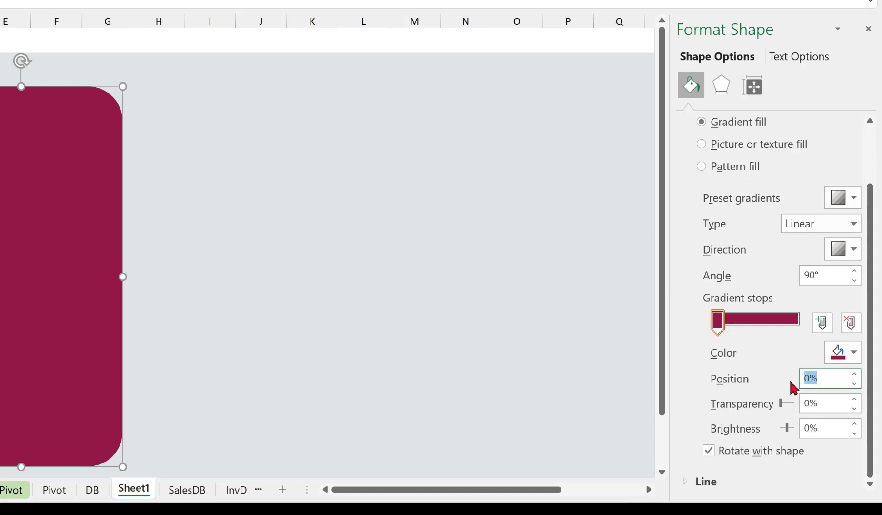
pyautogui.write('40')
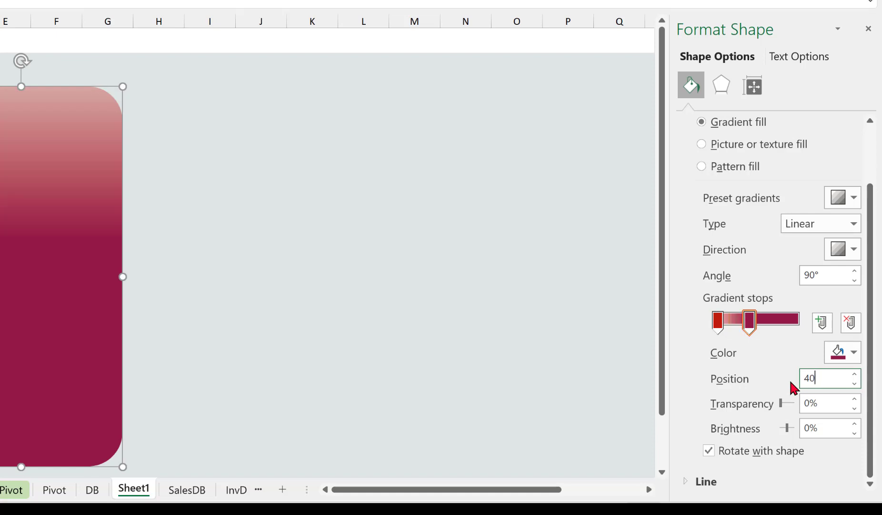
pyautogui.moveTo(835, 402); pyautogui.dragTo(782, 401)
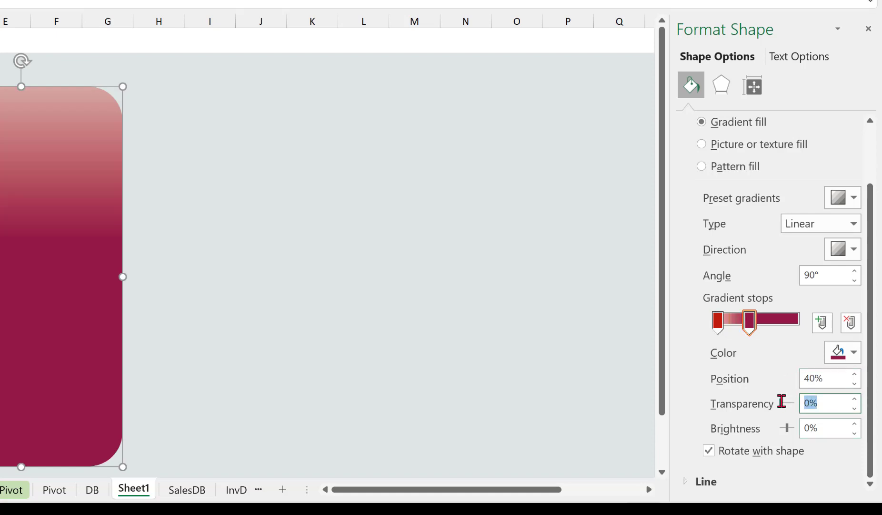
pyautogui.write('30')
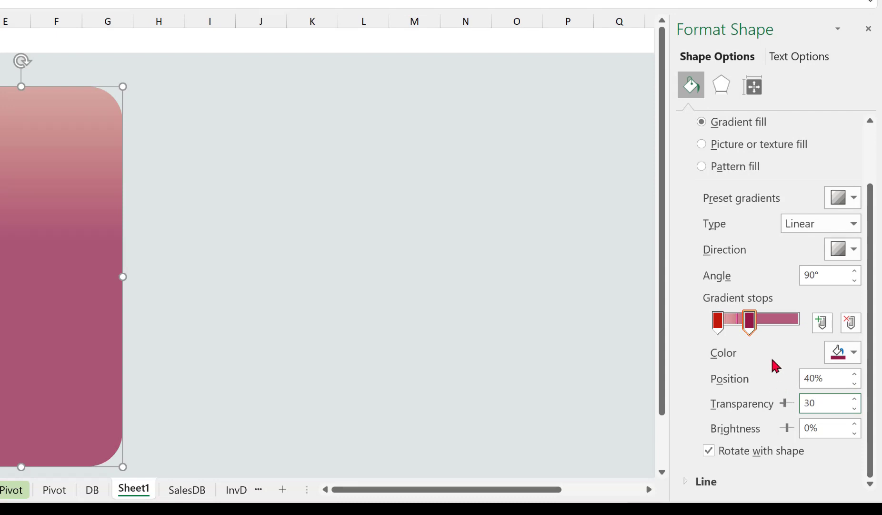
# Move the first red gradient stop to position 70%.
pyautogui.click(718, 326)
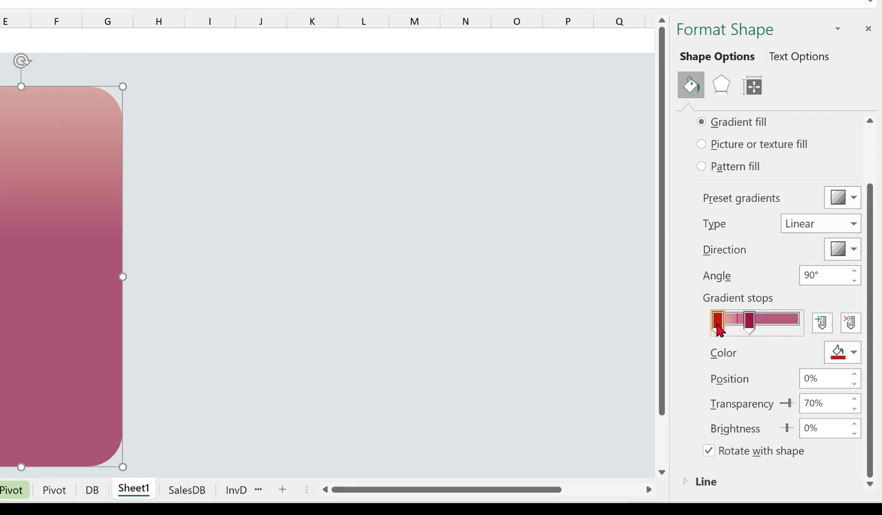
pyautogui.moveTo(720, 328); pyautogui.dragTo(777, 327)
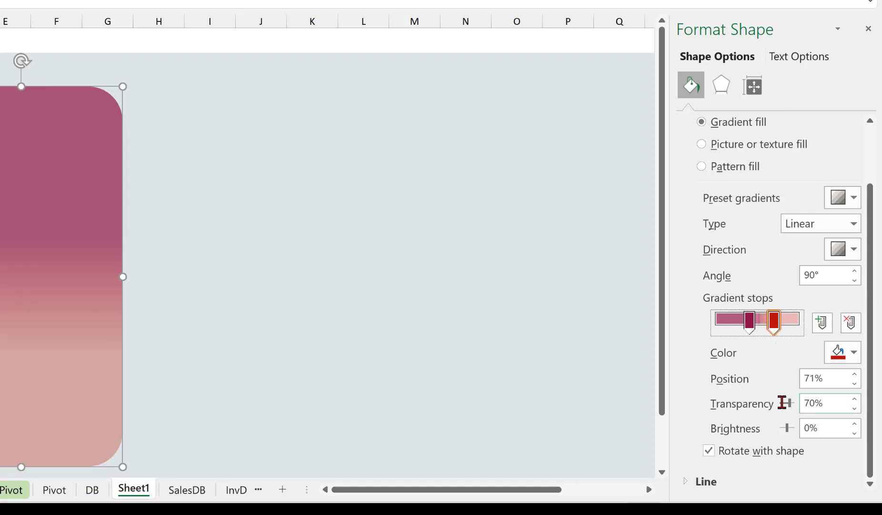
pyautogui.click(855, 384)
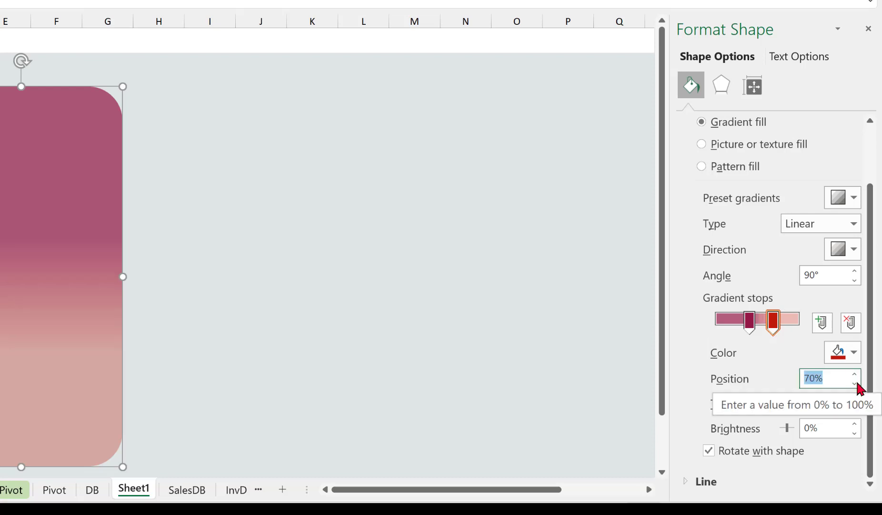
# Move the third gradient stop to 100% and lower its transparency slightly.
pyautogui.click(792, 326)
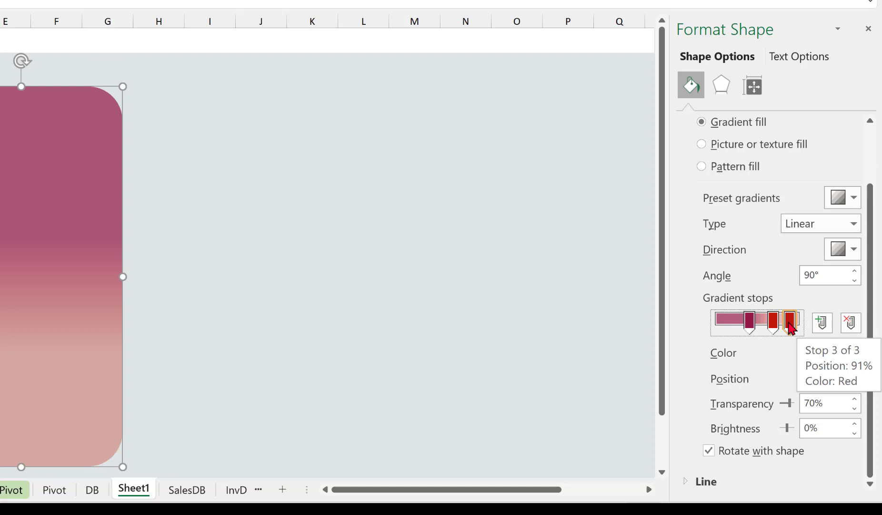
pyautogui.moveTo(791, 328); pyautogui.dragTo(807, 327)
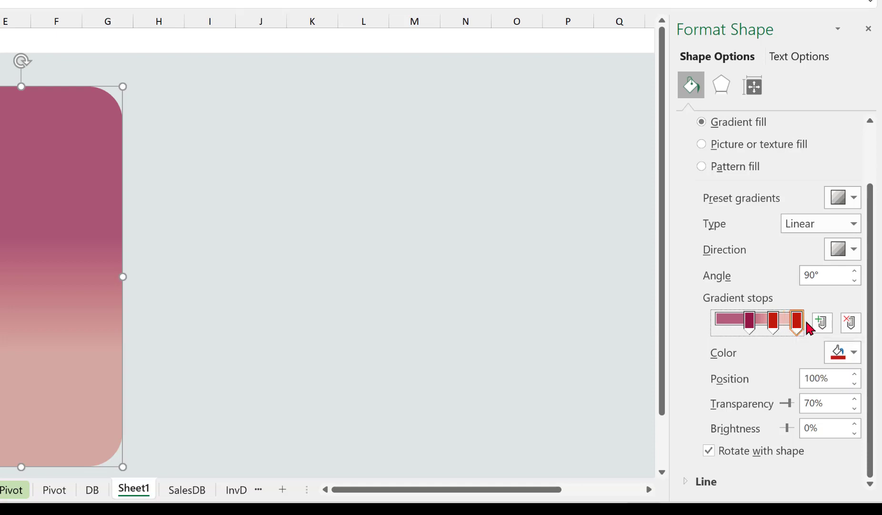
pyautogui.click(856, 408)
pyautogui.click(856, 408)
pyautogui.click(856, 408)
pyautogui.click(856, 408)
pyautogui.click(856, 407)
pyautogui.click(856, 407)
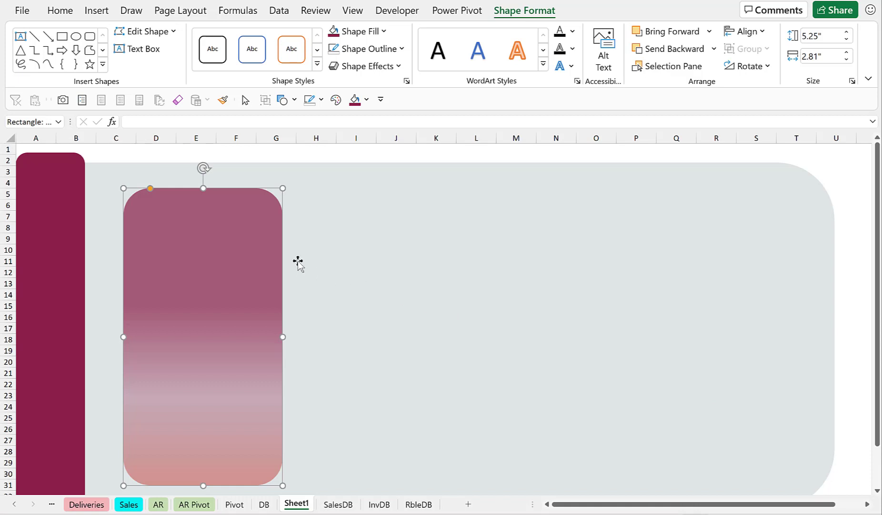
# Duplicate the gradient rectangle.
pyautogui.hotkey('ctrl', 'c')
pyautogui.hotkey('ctrl', 'v')
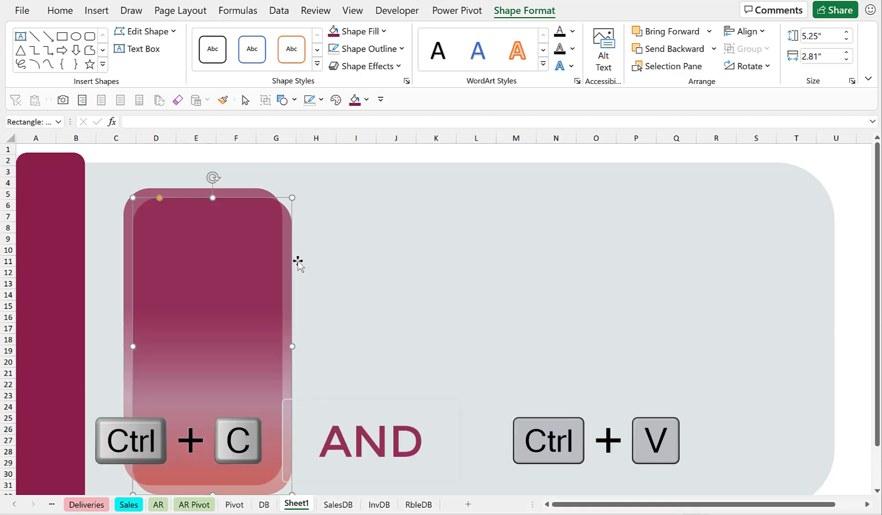
# Paste another copy of the gradient card and arrange the three cards across the grey panel.
pyautogui.hotkey('ctrl', 'v')
pyautogui.moveTo(264, 275); pyautogui.dragTo(729, 259)
pyautogui.moveTo(191, 293); pyautogui.dragTo(419, 284)
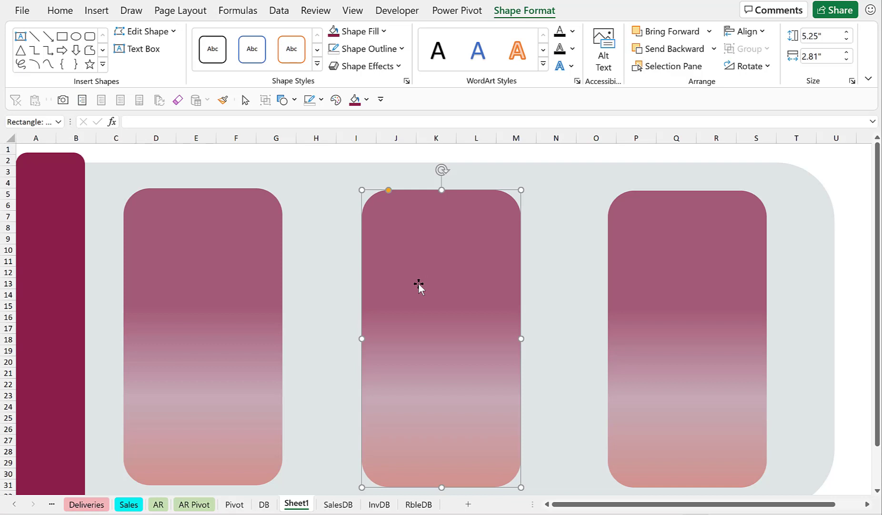
# Select all three gradient cards, align their tops, and distribute them horizontally.
pyautogui.click(208, 214)
pyautogui.keyDown('shift'); pyautogui.click(434, 232); pyautogui.keyUp('shift')
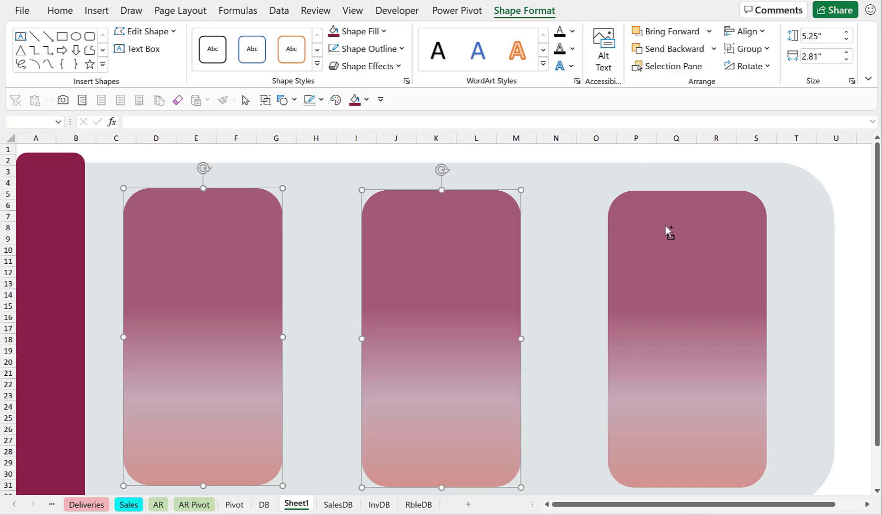
pyautogui.keyDown('shift'); pyautogui.click(666, 231); pyautogui.keyUp('shift')
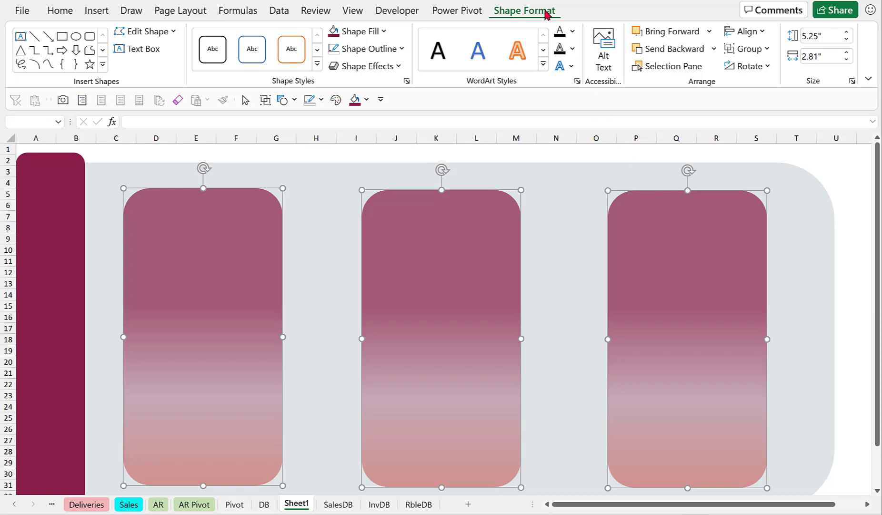
pyautogui.click(762, 32)
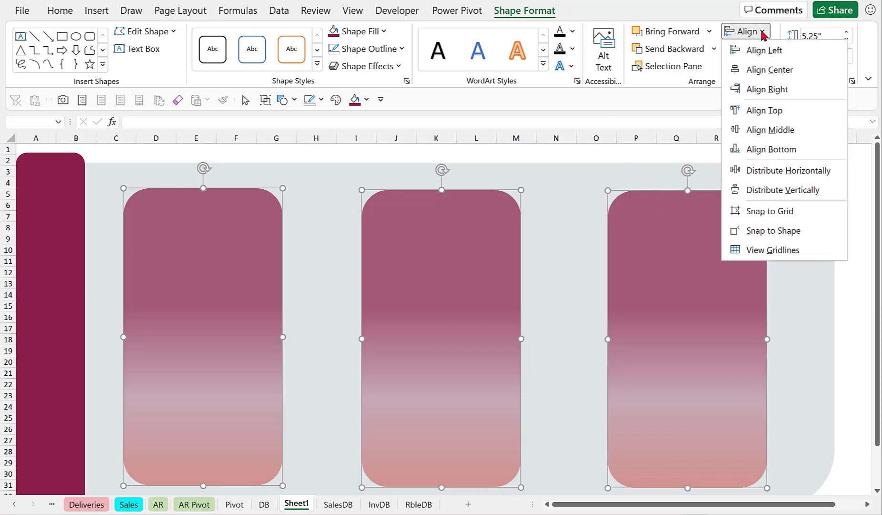
pyautogui.click(768, 111)
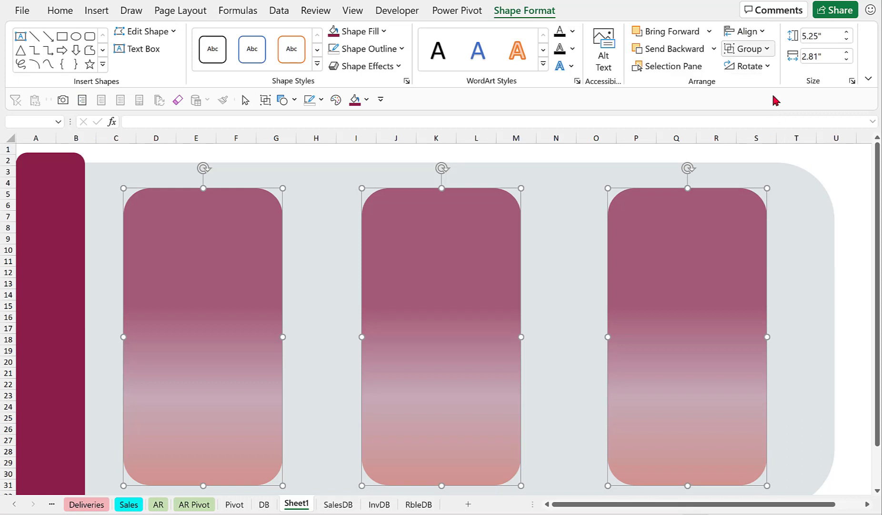
pyautogui.click(761, 33)
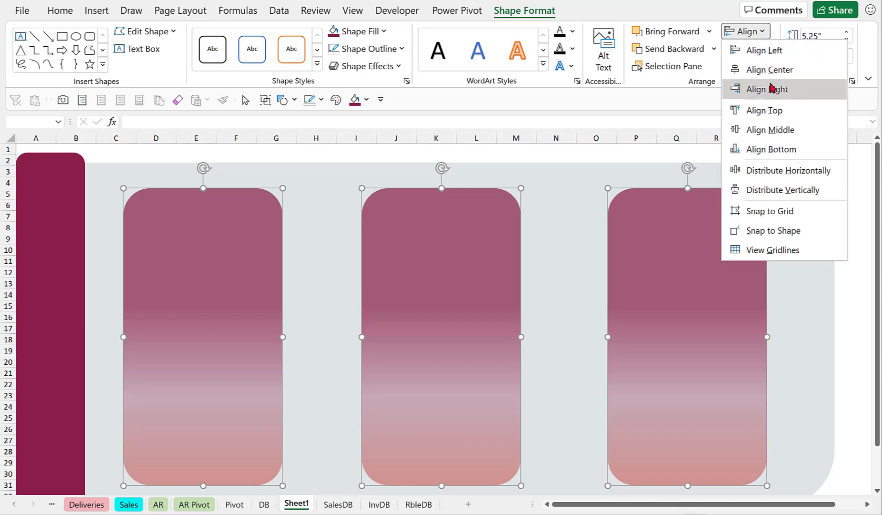
pyautogui.click(783, 171)
pyautogui.press('Escape')
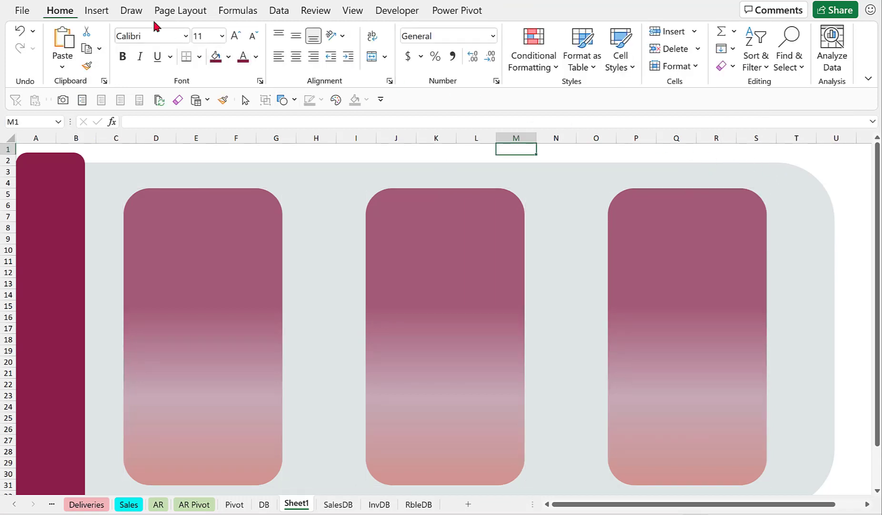
# Draw a text box above the middle card and enter the title Management Reports.
pyautogui.click(96, 11)
pyautogui.click(180, 73)
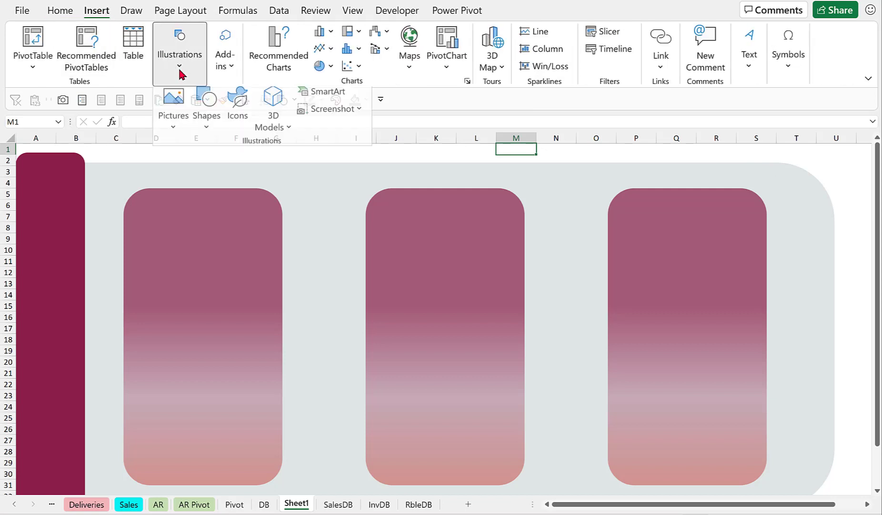
pyautogui.click(205, 129)
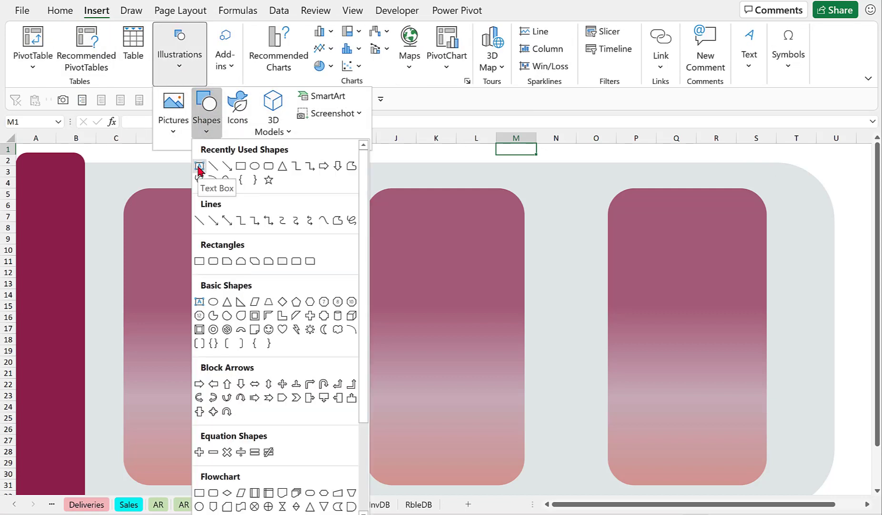
pyautogui.click(201, 169)
pyautogui.moveTo(308, 167); pyautogui.dragTo(560, 193)
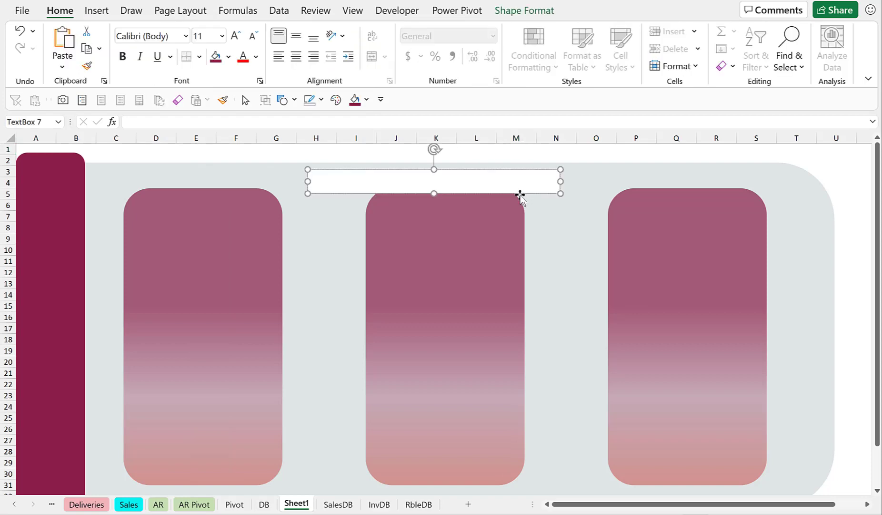
pyautogui.write('Management Reports')
# Format the title text as Roboto, size 20, bold, and centered.
pyautogui.hotkey('ctrl', 'a')
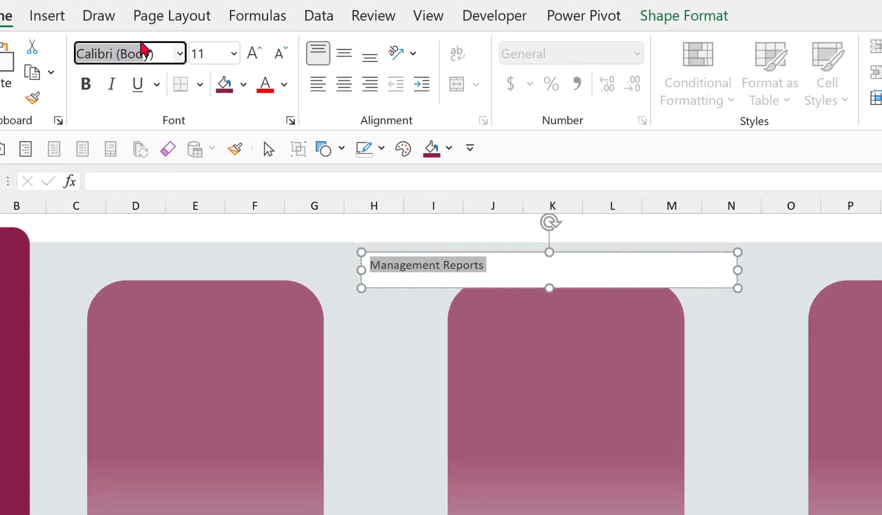
pyautogui.write('Robot')
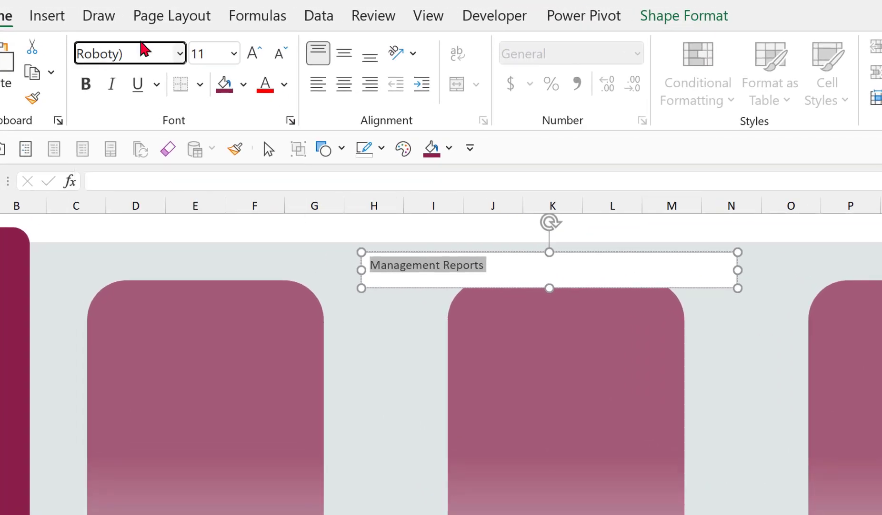
pyautogui.write('o')
pyautogui.press('Return')
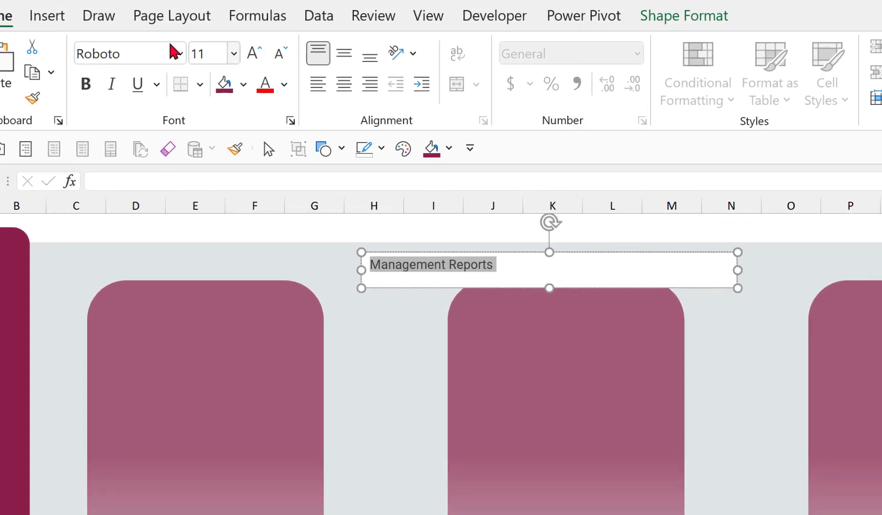
pyautogui.click(252, 53)
pyautogui.click(252, 54)
pyautogui.click(252, 53)
pyautogui.click(252, 53)
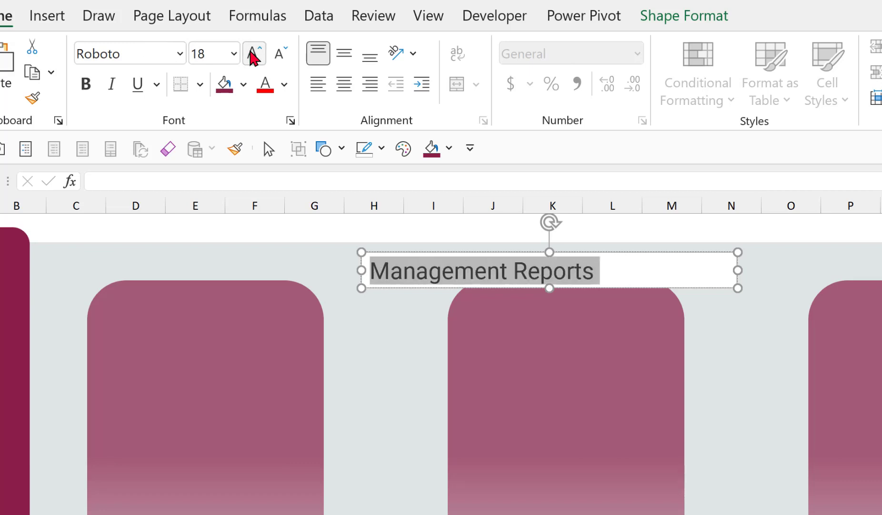
pyautogui.click(252, 54)
pyautogui.click(86, 87)
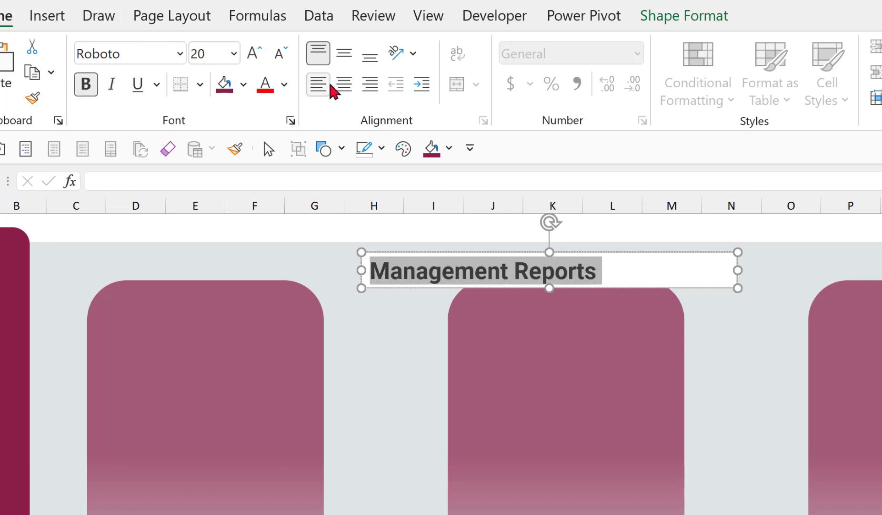
pyautogui.click(344, 84)
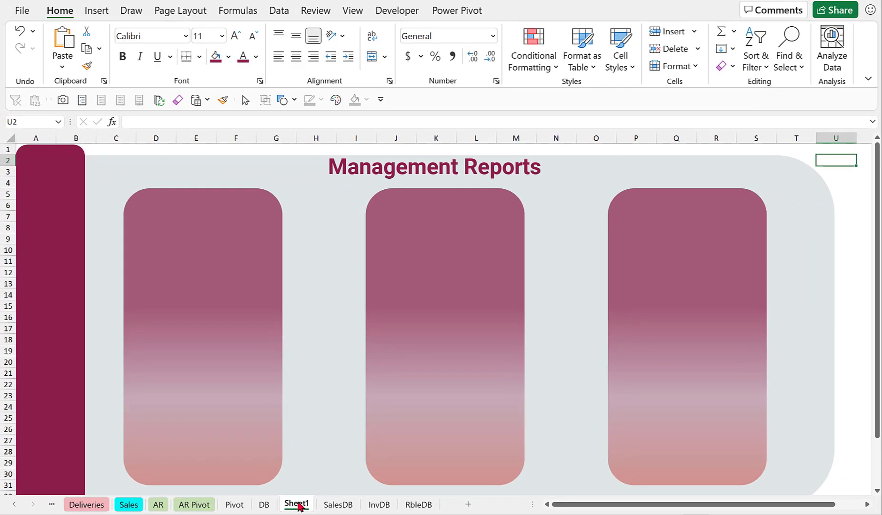
# Add a new blank worksheet to the workbook.
pyautogui.rightClick(296, 504)
pyautogui.click(468, 504)
pyautogui.click(469, 504)
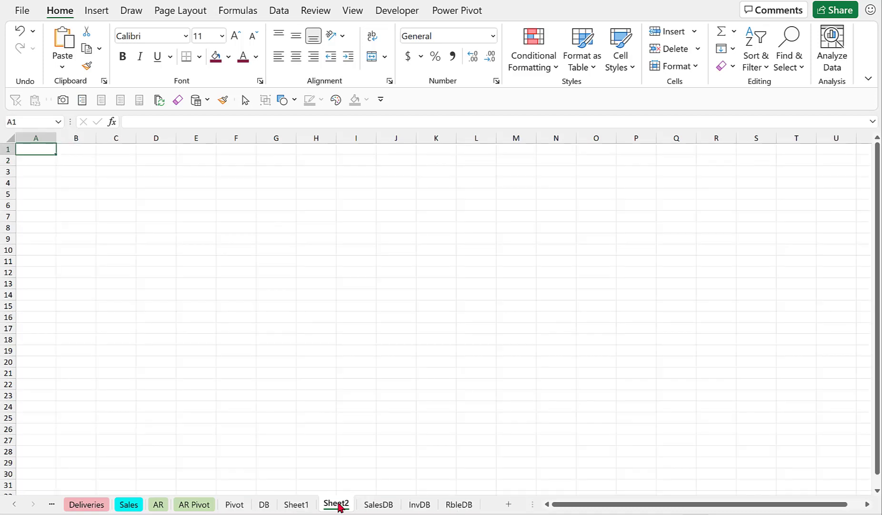
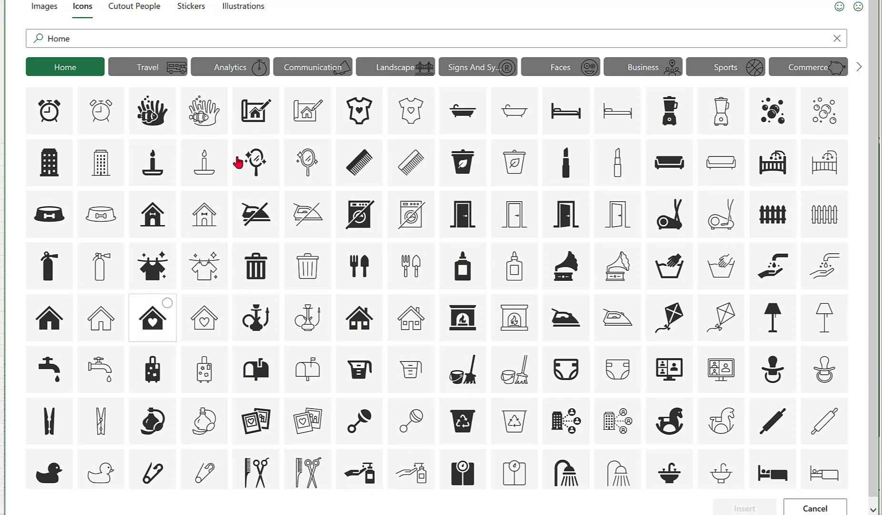
# Insert the filled house icon from the icon library and move it into the maroon sidebar below the circles.
pyautogui.click(371, 304)
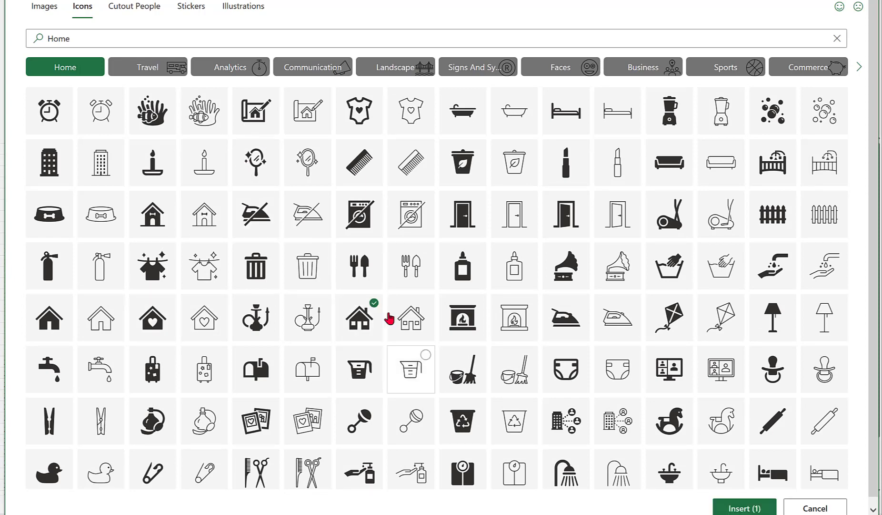
pyautogui.click(744, 508)
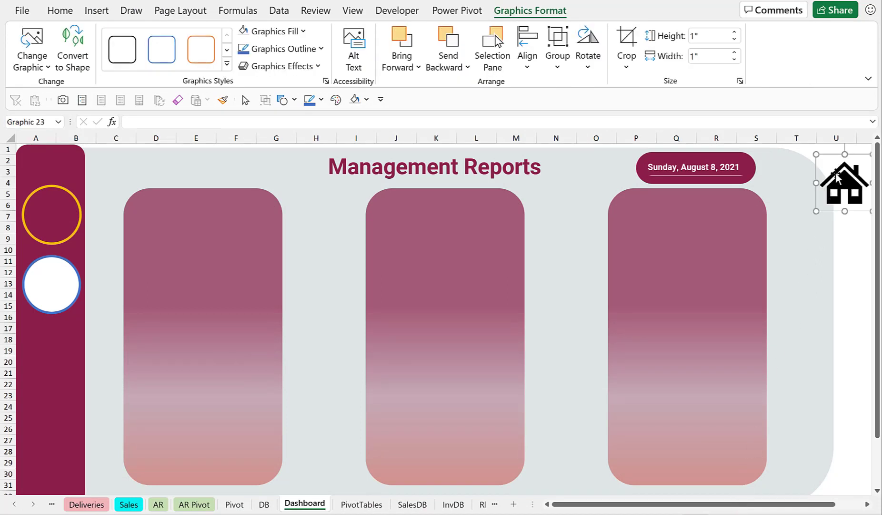
pyautogui.moveTo(826, 178); pyautogui.dragTo(69, 337)
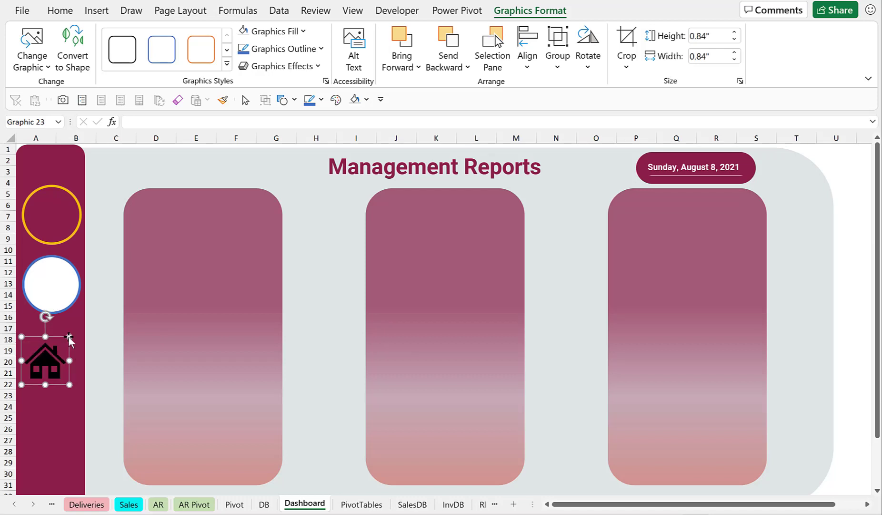
# Select the house icon and both sidebar circles, then align them by their centers and middles.
pyautogui.keyDown('shift'); pyautogui.click(67, 236); pyautogui.keyUp('shift')
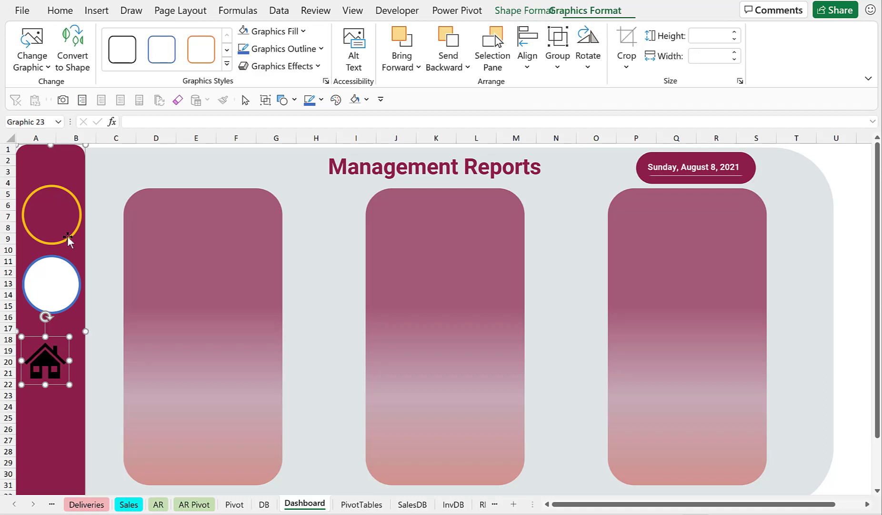
pyautogui.click(110, 214)
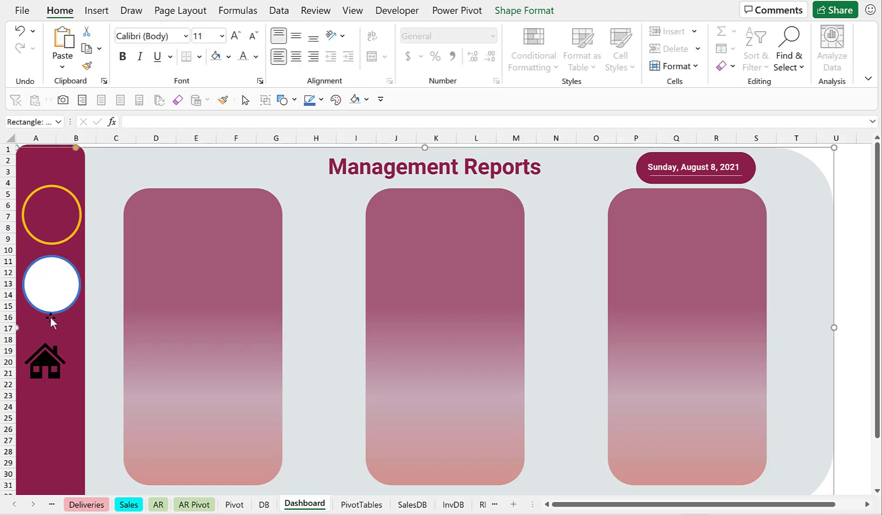
pyautogui.click(48, 360)
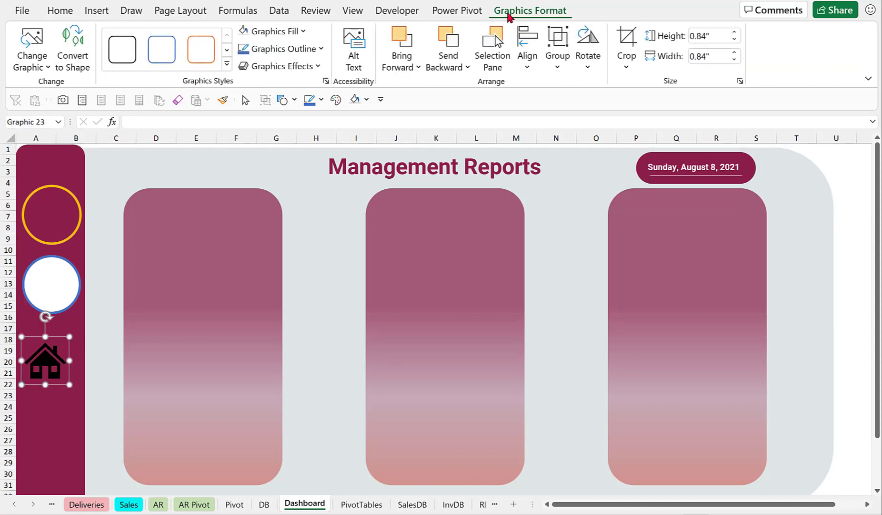
pyautogui.click(494, 66)
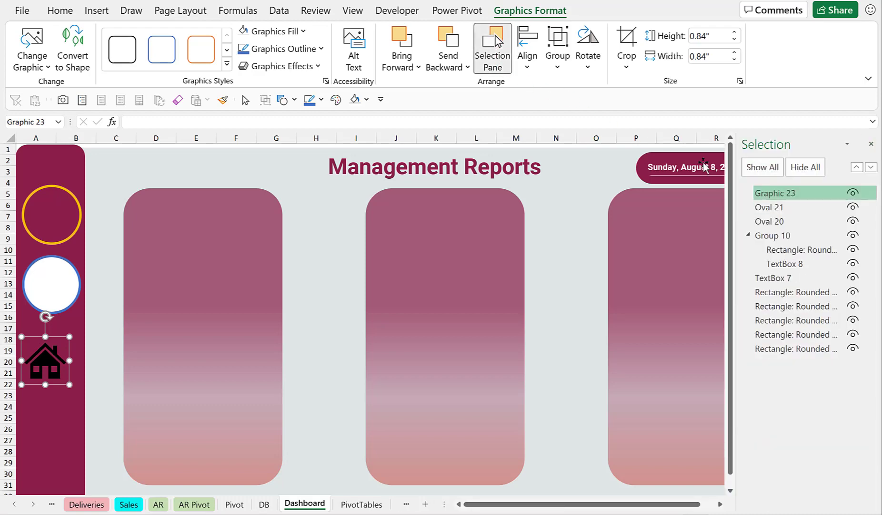
pyautogui.click(777, 208)
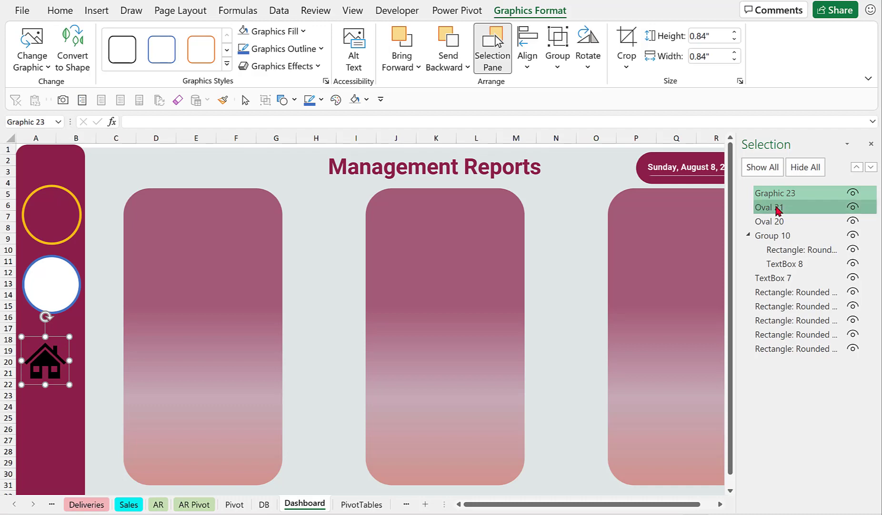
pyautogui.click(778, 194)
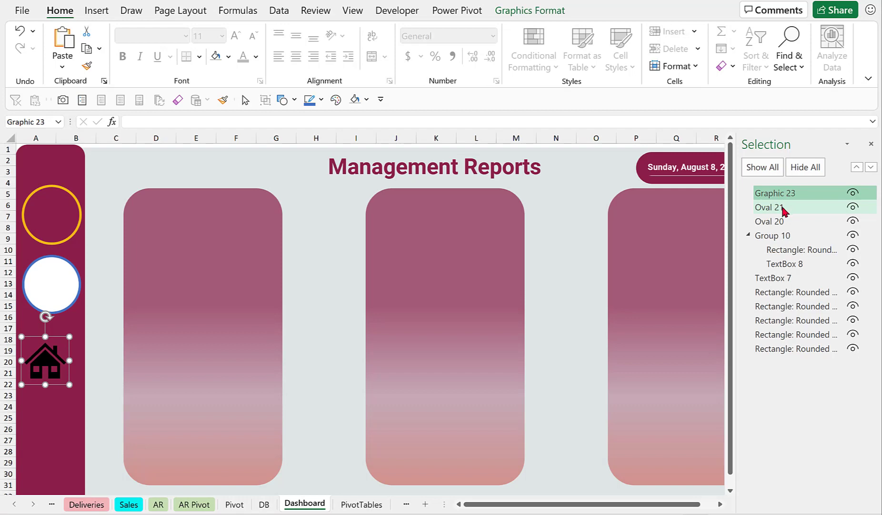
pyautogui.keyDown('ctrl'); pyautogui.click(784, 205); pyautogui.keyUp('ctrl')
pyautogui.keyDown('ctrl'); pyautogui.click(783, 223); pyautogui.keyUp('ctrl')
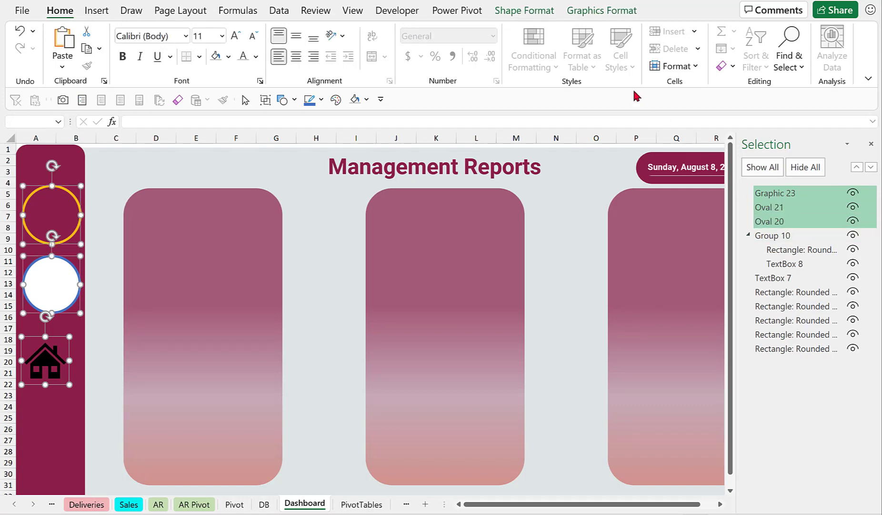
pyautogui.click(581, 11)
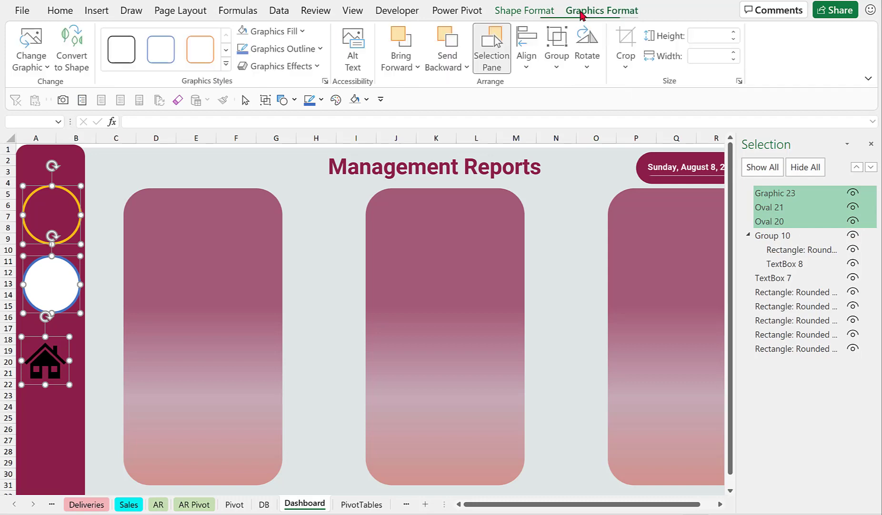
pyautogui.click(527, 67)
pyautogui.click(562, 105)
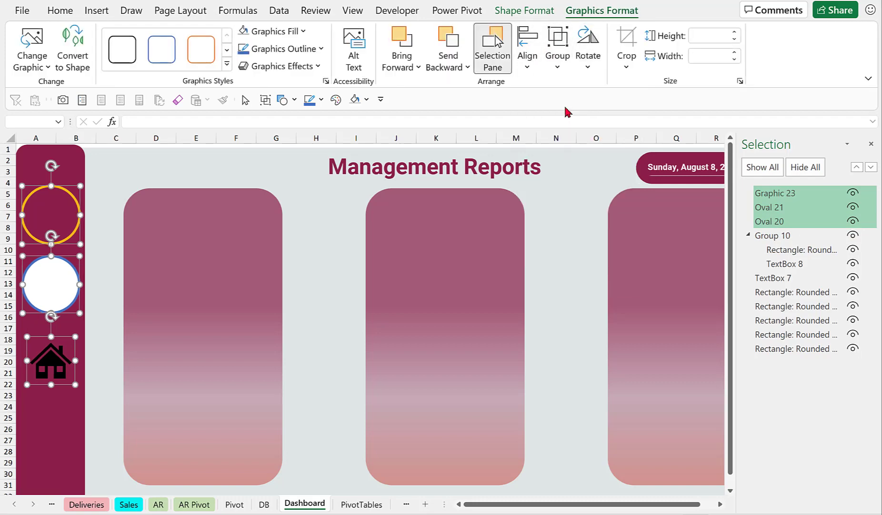
pyautogui.click(529, 69)
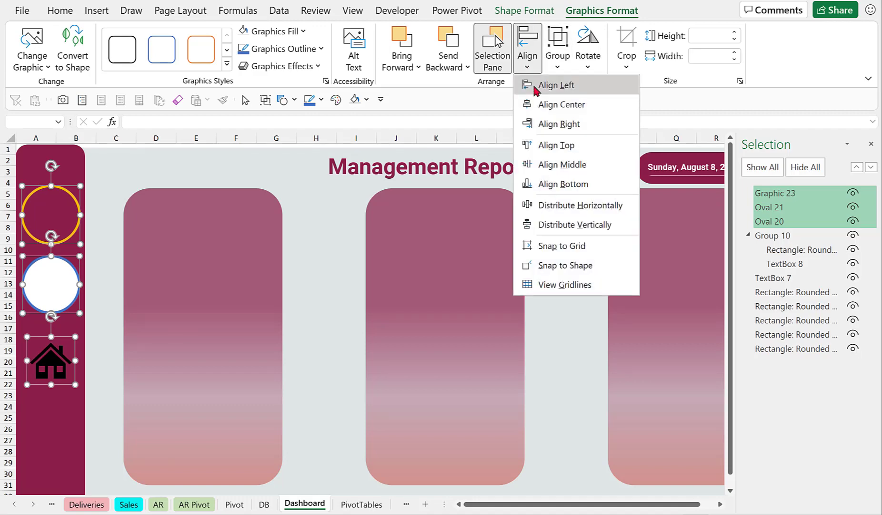
pyautogui.click(563, 167)
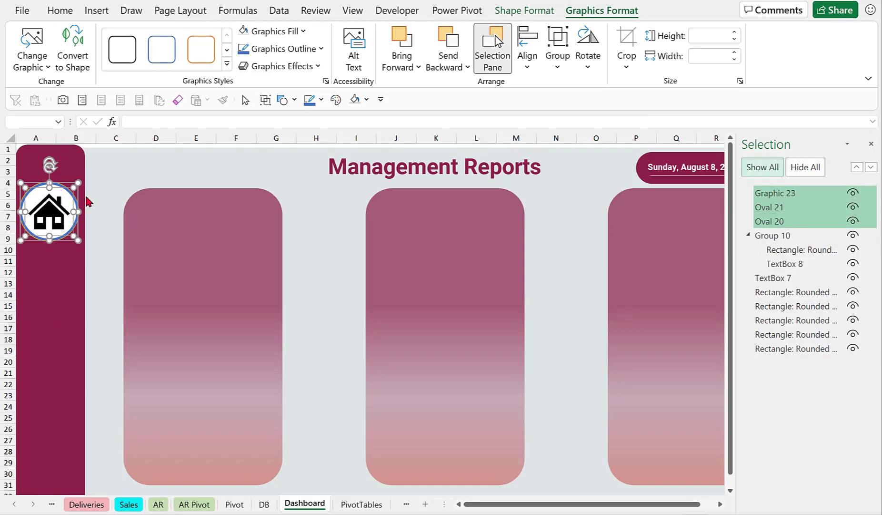
# Shrink the yellow-outlined circle slightly using its corner handle.
pyautogui.click(788, 207)
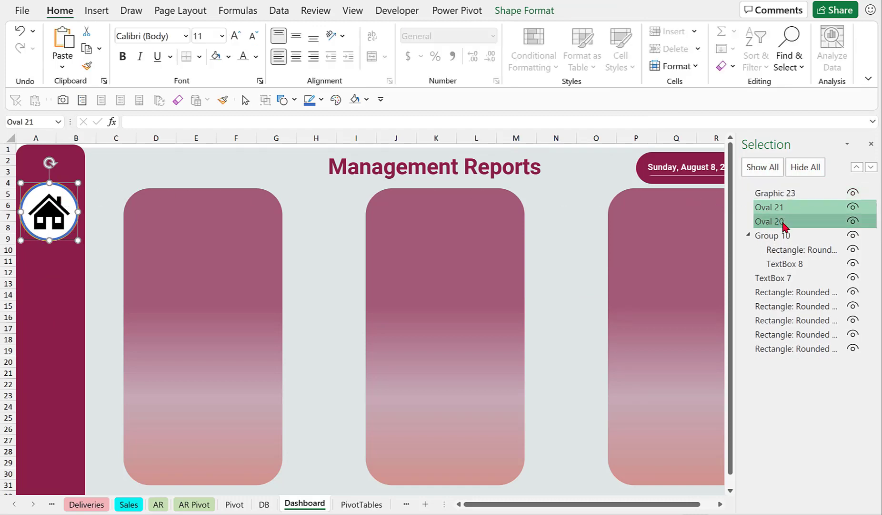
pyautogui.click(784, 222)
pyautogui.click(776, 207)
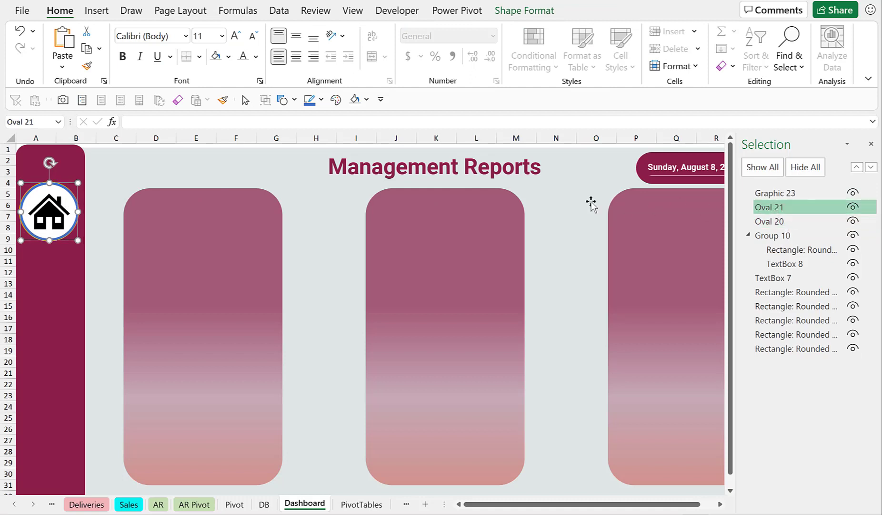
pyautogui.moveTo(79, 181); pyautogui.dragTo(77, 184)
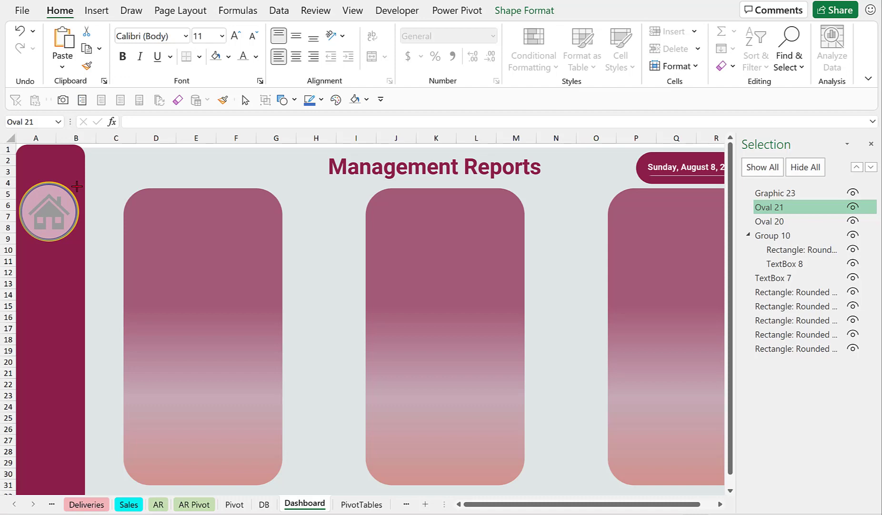
pyautogui.moveTo(77, 186); pyautogui.dragTo(72, 195)
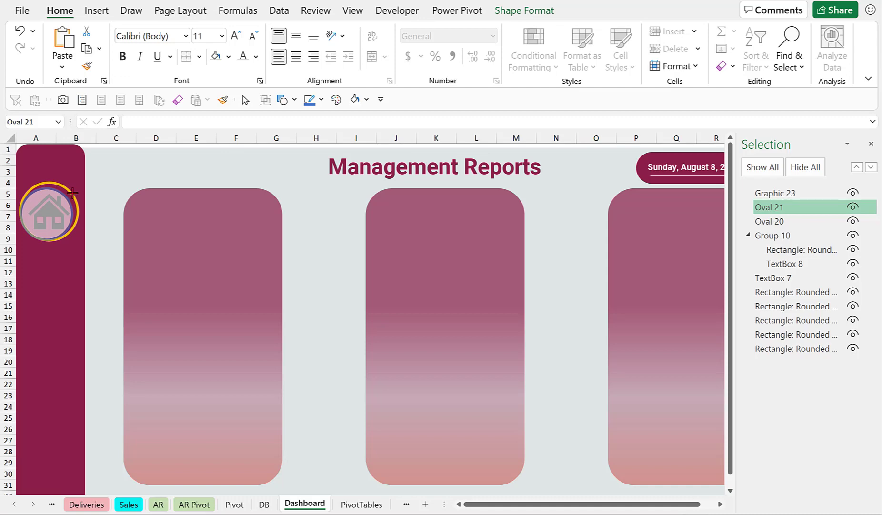
pyautogui.moveTo(73, 192); pyautogui.dragTo(73, 192)
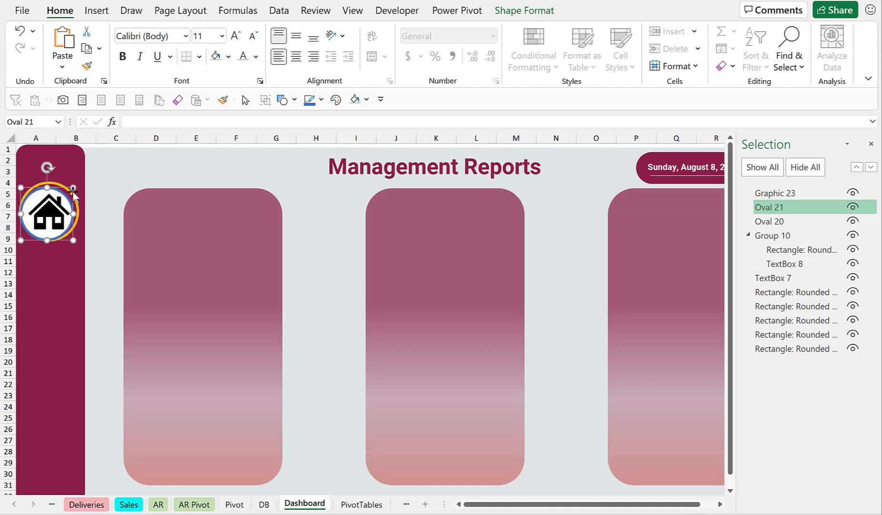
# Reselect the house icon and both circles and align them again by center and middle.
pyautogui.click(764, 193)
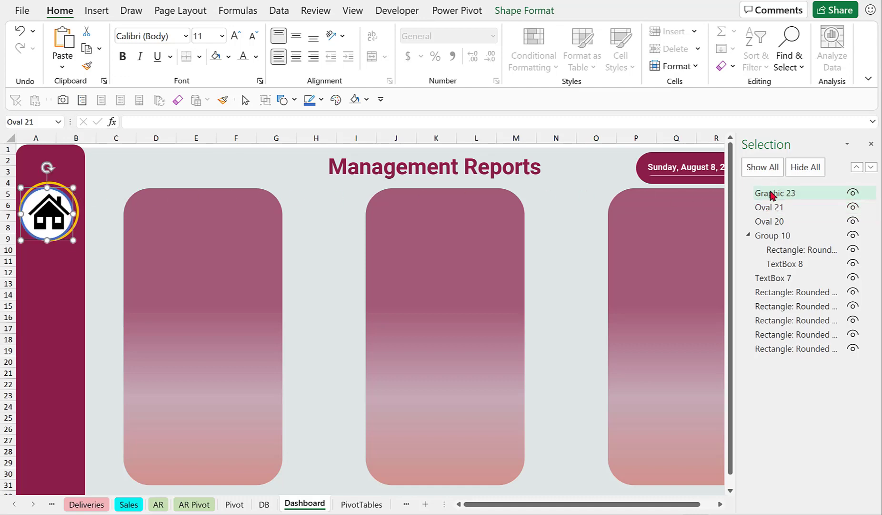
pyautogui.click(782, 210)
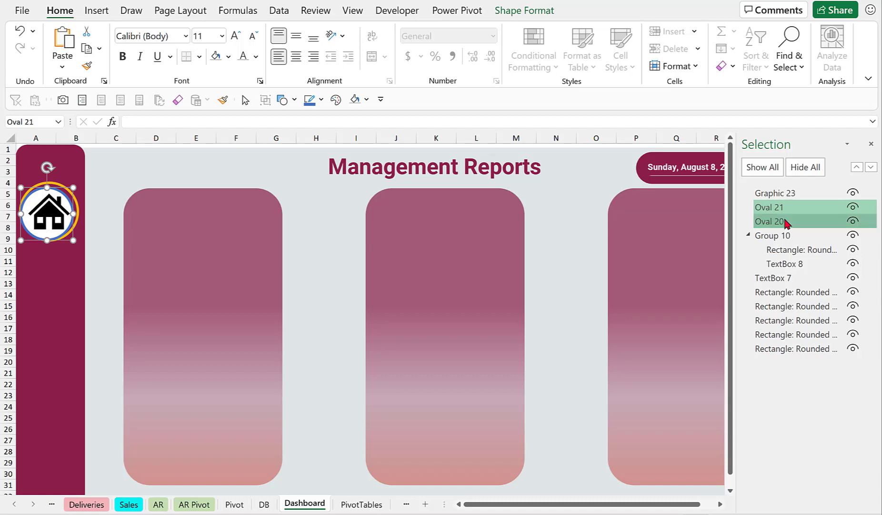
pyautogui.click(784, 223)
pyautogui.click(797, 194)
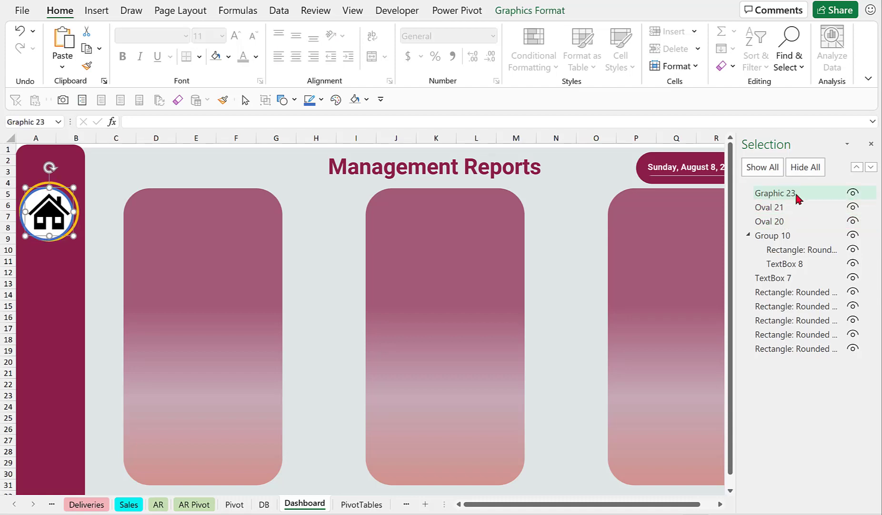
pyautogui.keyDown('ctrl'); pyautogui.click(788, 206); pyautogui.keyUp('ctrl')
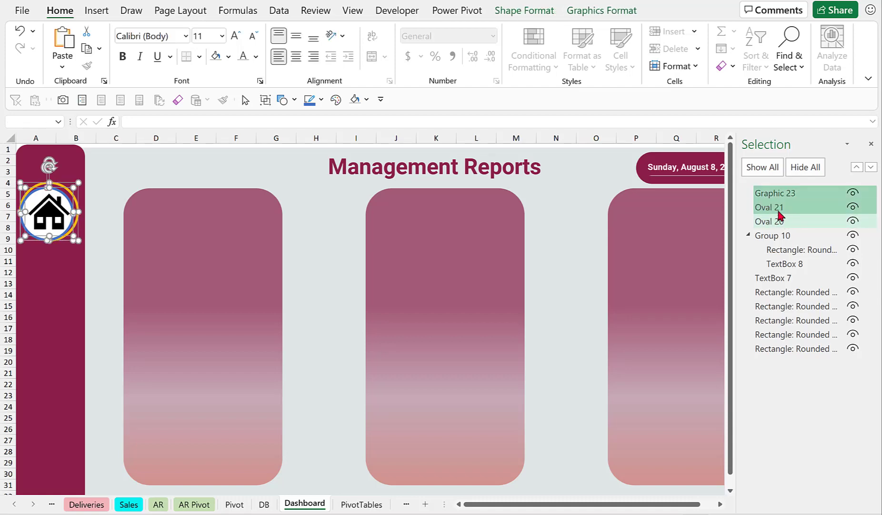
pyautogui.keyDown('ctrl'); pyautogui.click(781, 221); pyautogui.keyUp('ctrl')
pyautogui.click(577, 18)
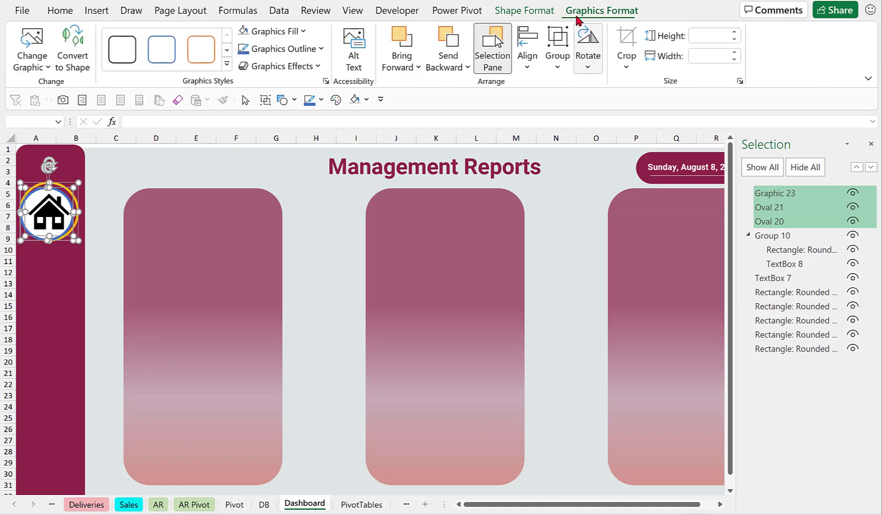
pyautogui.click(530, 66)
pyautogui.click(555, 106)
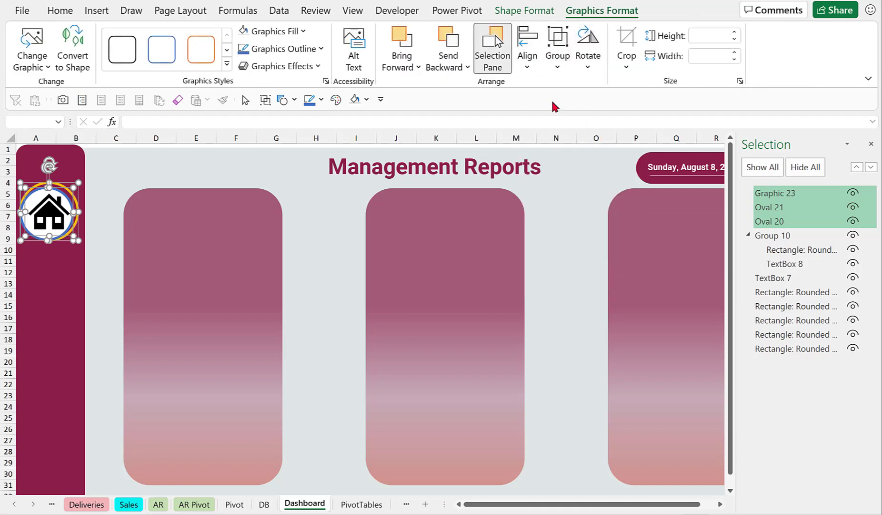
pyautogui.click(528, 66)
pyautogui.click(533, 163)
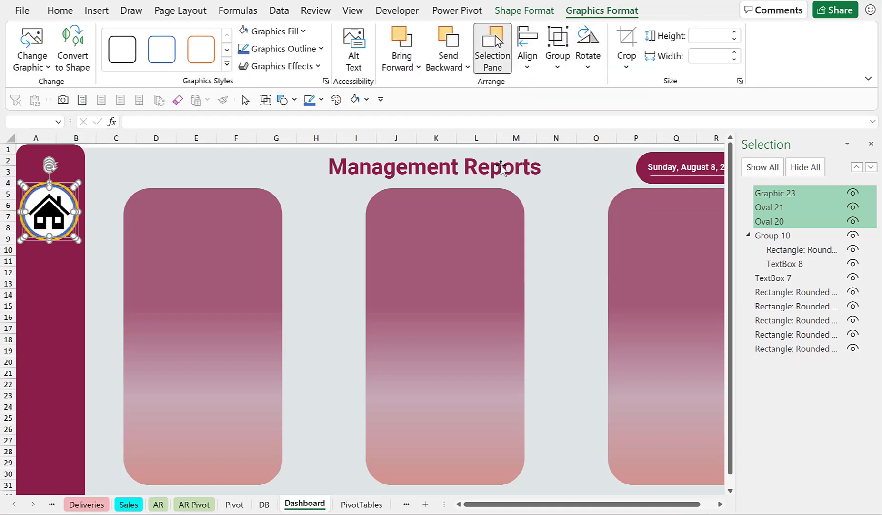
# Shrink the yellow-outlined circle a little more by its corner handle.
pyautogui.click(206, 172)
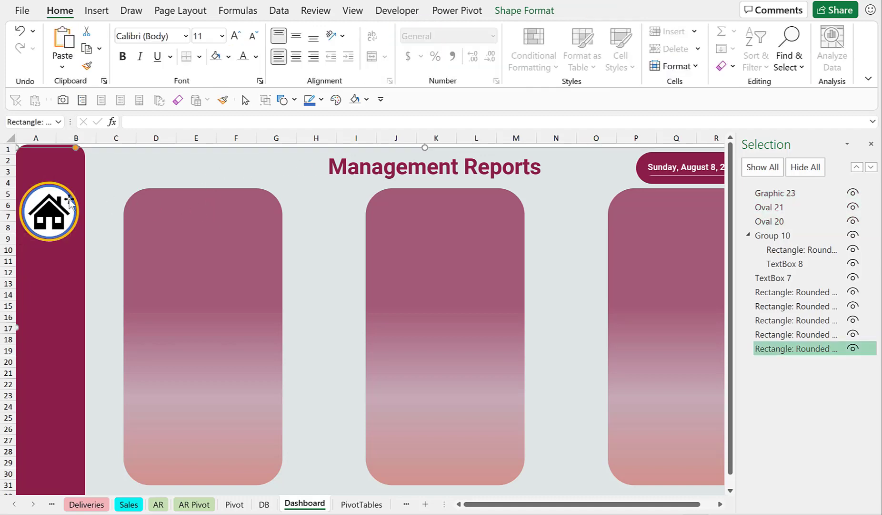
pyautogui.click(51, 197)
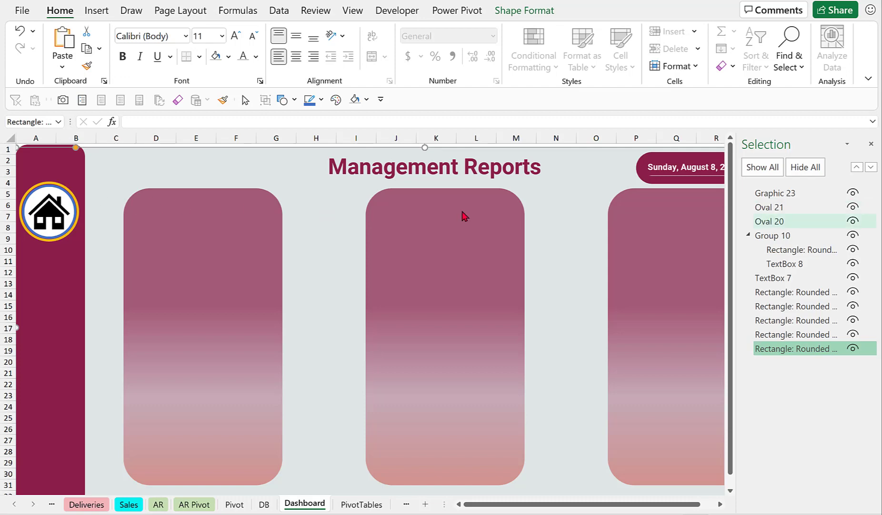
pyautogui.click(790, 208)
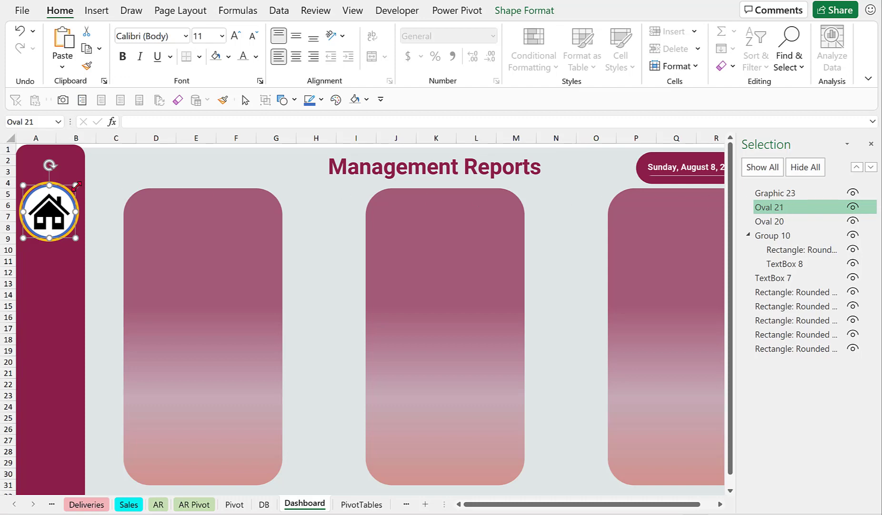
pyautogui.moveTo(77, 186); pyautogui.dragTo(72, 192)
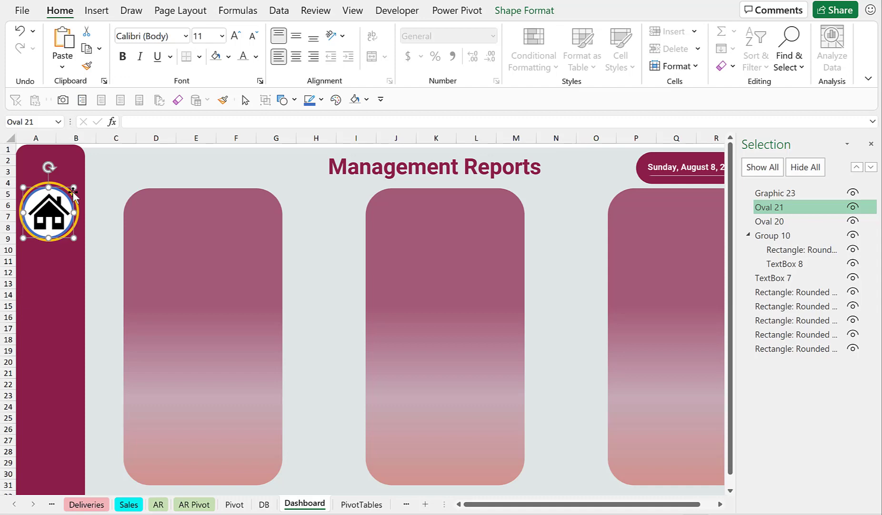
# Select the icon and both circles, align them by center and middle, and deselect.
pyautogui.keyDown('ctrl'); pyautogui.click(777, 223); pyautogui.keyUp('ctrl')
pyautogui.keyDown('ctrl'); pyautogui.click(773, 193); pyautogui.keyUp('ctrl')
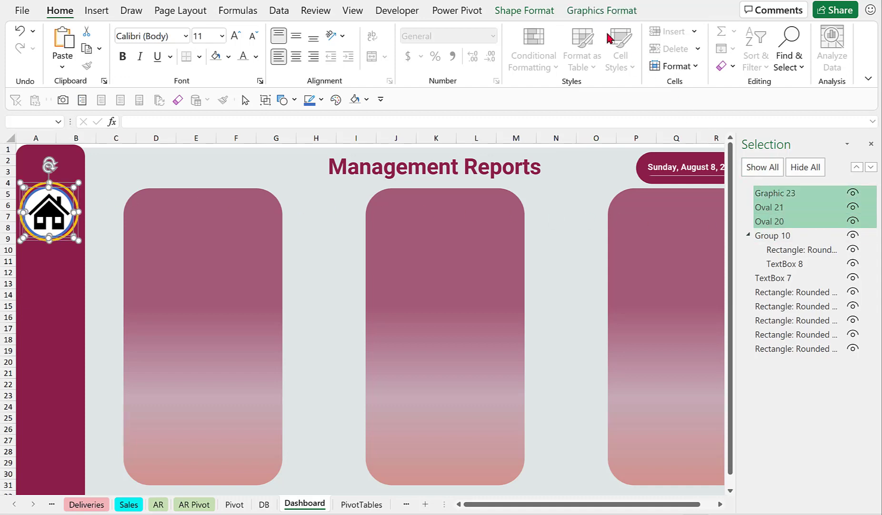
pyautogui.click(586, 10)
pyautogui.click(531, 72)
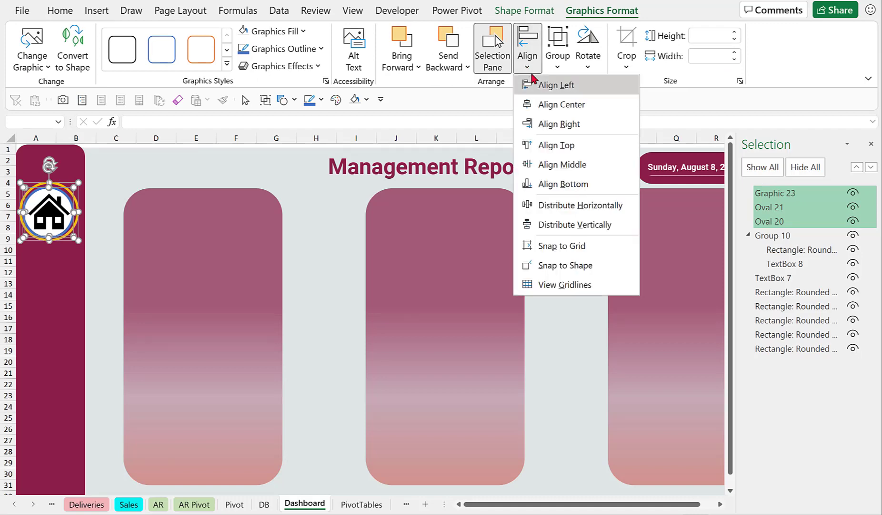
pyautogui.click(548, 103)
pyautogui.click(527, 67)
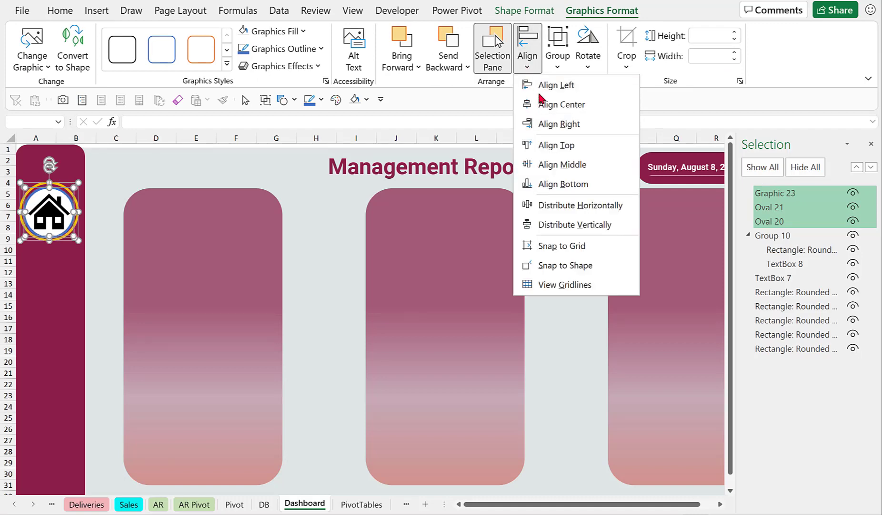
pyautogui.click(572, 164)
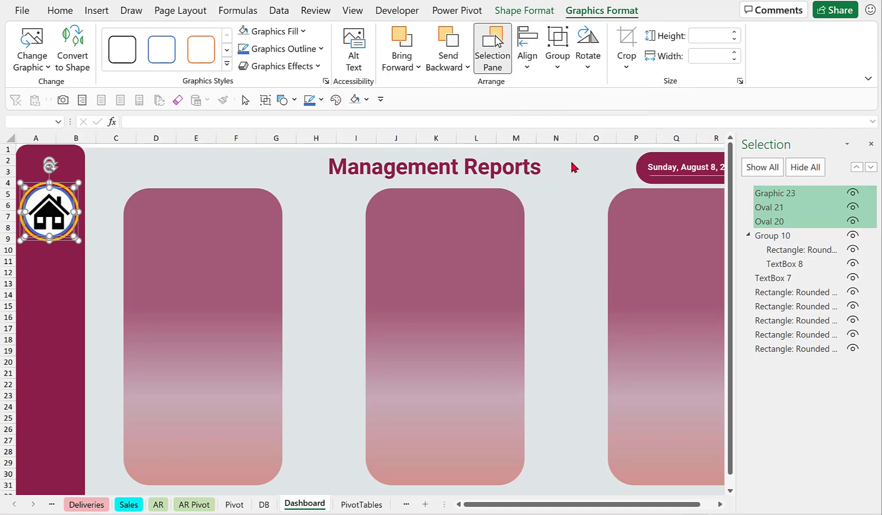
pyautogui.click(131, 165)
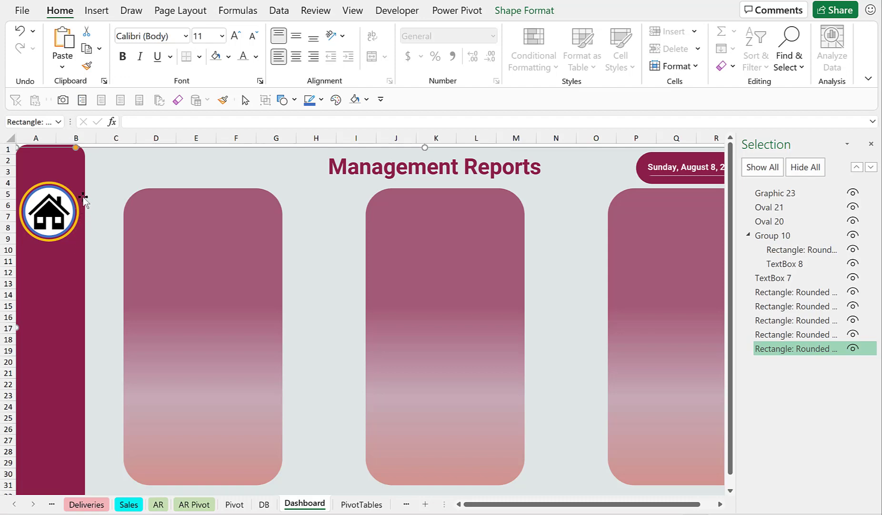
# Select the house icon and both circles and group them into a single object.
pyautogui.click(774, 193)
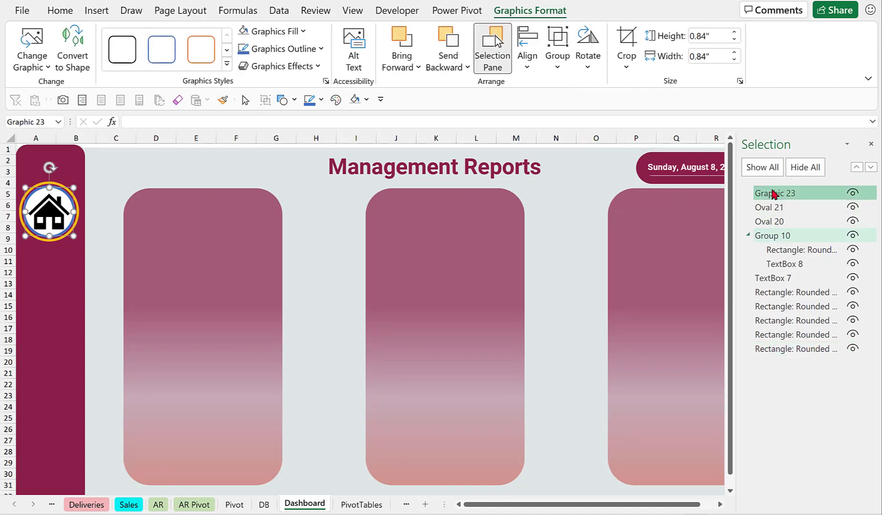
pyautogui.keyDown('ctrl'); pyautogui.click(782, 206); pyautogui.keyUp('ctrl')
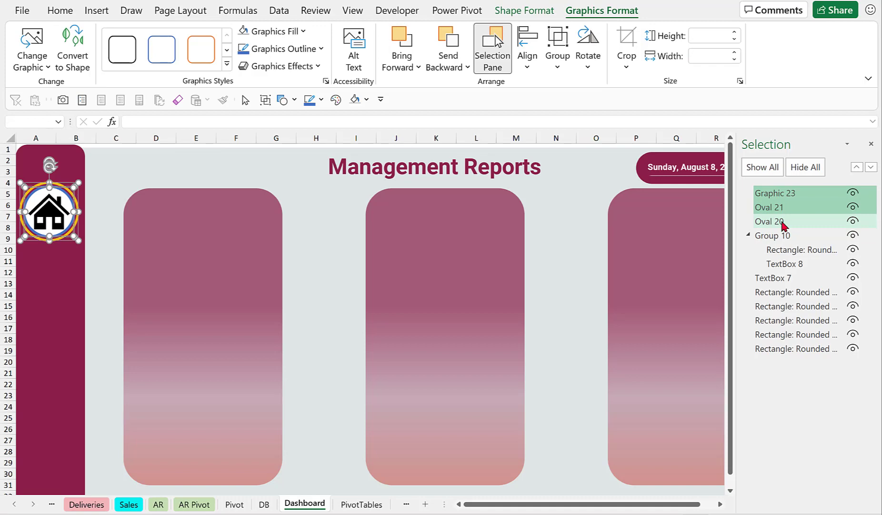
pyautogui.keyDown('ctrl'); pyautogui.click(782, 222); pyautogui.keyUp('ctrl')
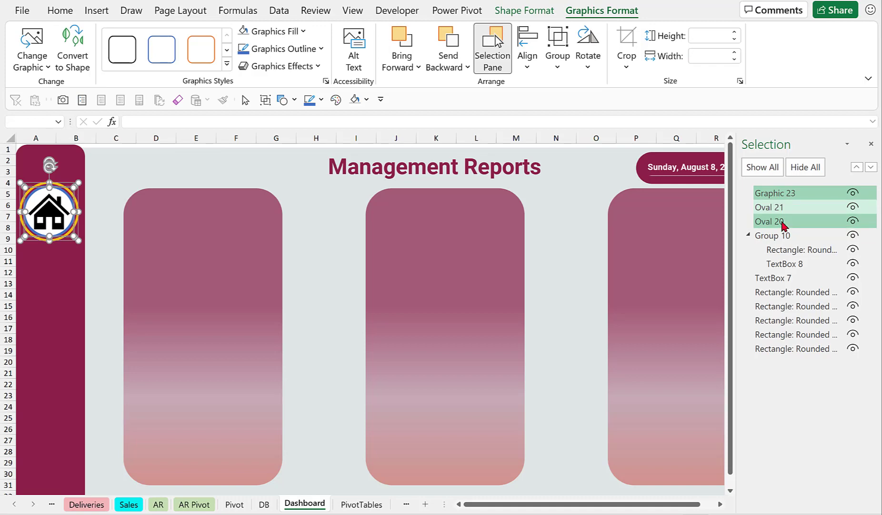
pyautogui.keyDown('ctrl'); pyautogui.click(784, 194); pyautogui.keyUp('ctrl')
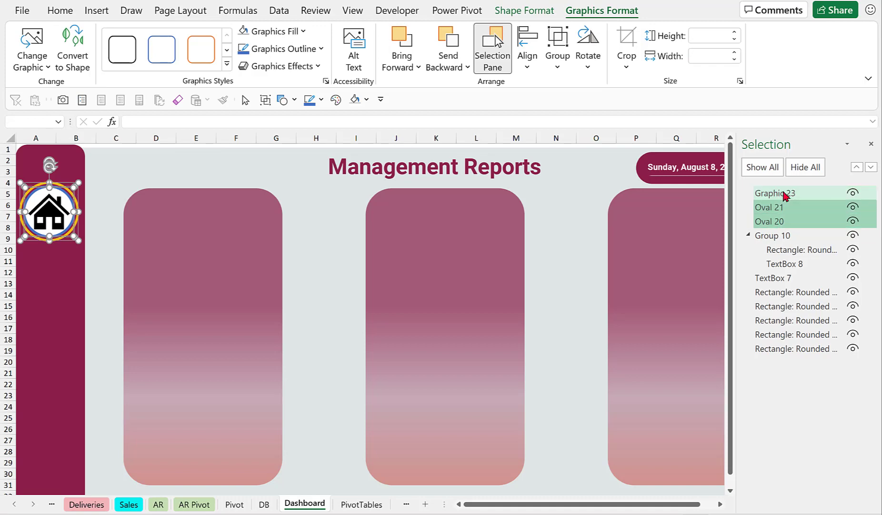
pyautogui.keyDown('ctrl'); pyautogui.click(784, 194); pyautogui.keyUp('ctrl')
pyautogui.click(560, 68)
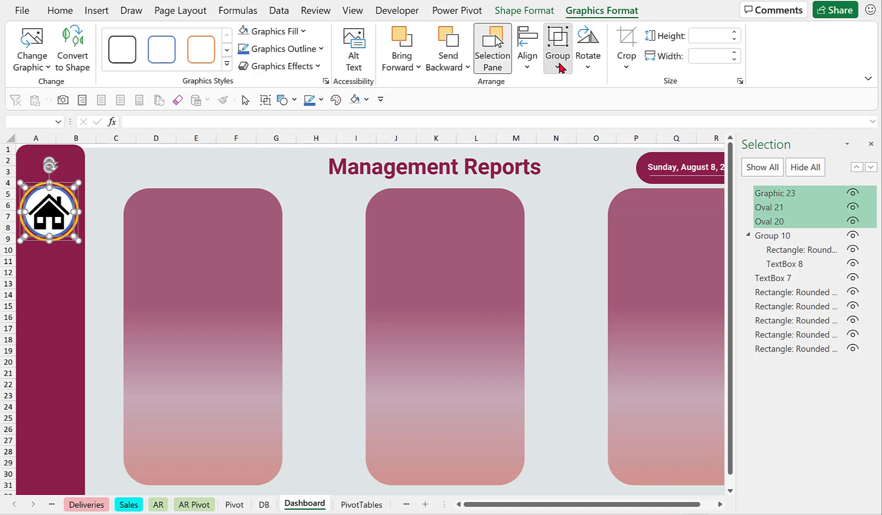
pyautogui.click(580, 84)
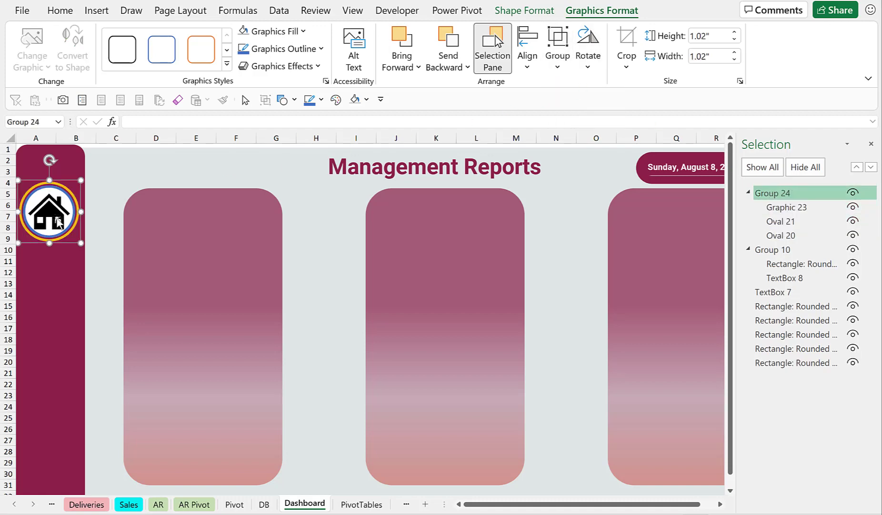
pyautogui.moveTo(64, 225)
pyautogui.mouseDown()
pyautogui.moveTo(197, 227)
pyautogui.moveTo(64, 225)
pyautogui.mouseUp()
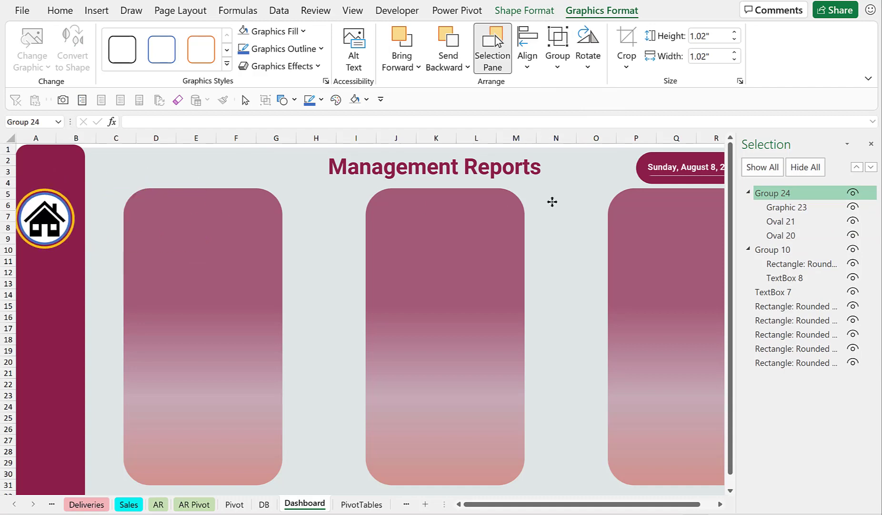
# Rename the new group as Home Tab and close the selection pane.
pyautogui.click(783, 195)
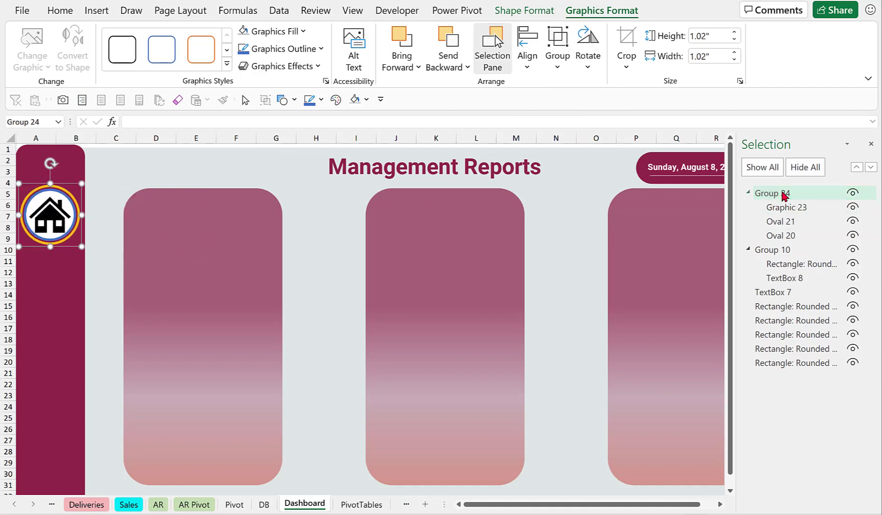
pyautogui.click(784, 194)
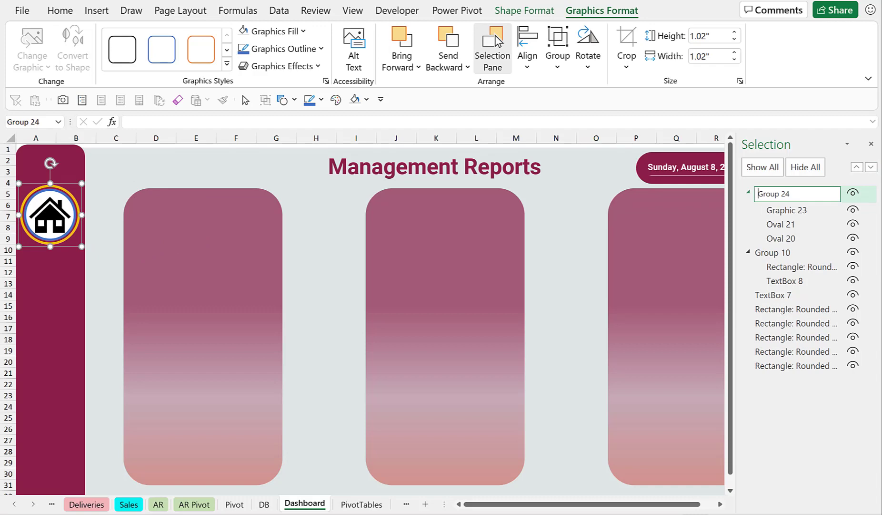
pyautogui.write('Home Tab')
pyautogui.press('Delete')
pyautogui.press('Delete')
pyautogui.press('Delete')
pyautogui.press('Delete')
pyautogui.press('Delete')
pyautogui.press('Delete')
pyautogui.press('Delete')
pyautogui.click(871, 144)
pyautogui.press('Tab')
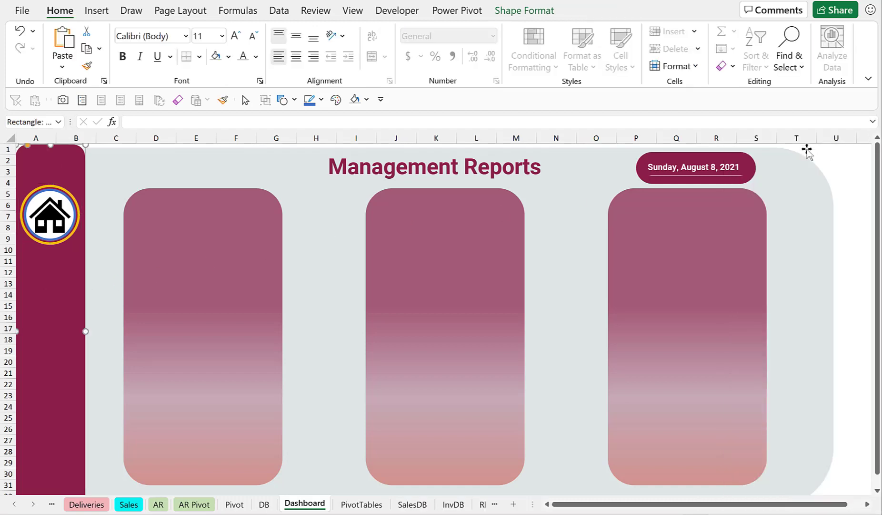
# Duplicate the Home Tab group three times.
pyautogui.click(64, 235)
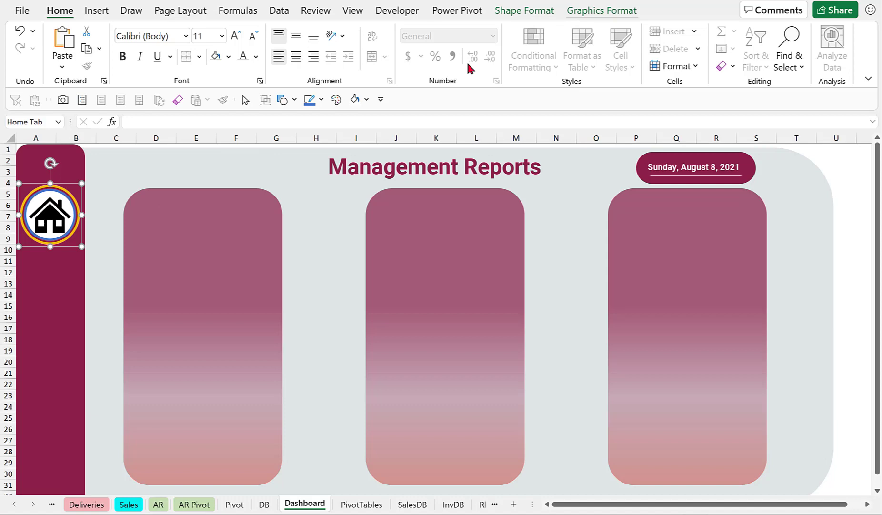
pyautogui.click(584, 17)
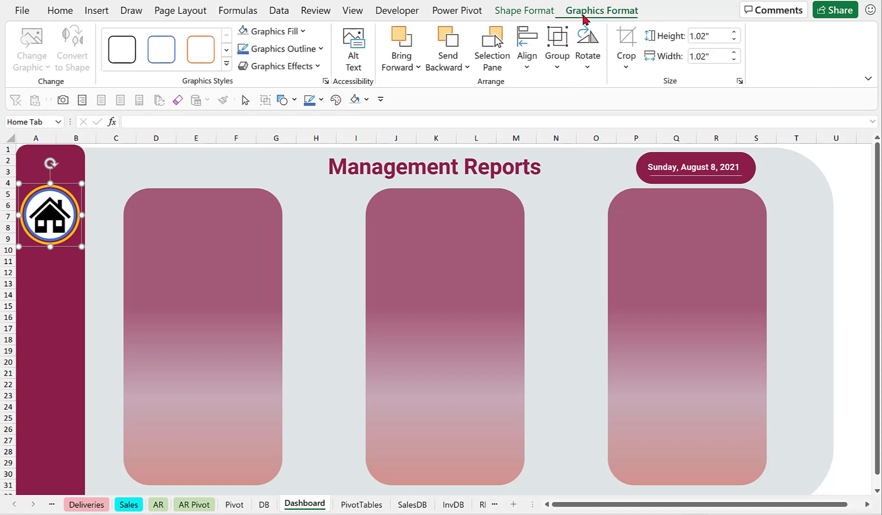
pyautogui.click(494, 61)
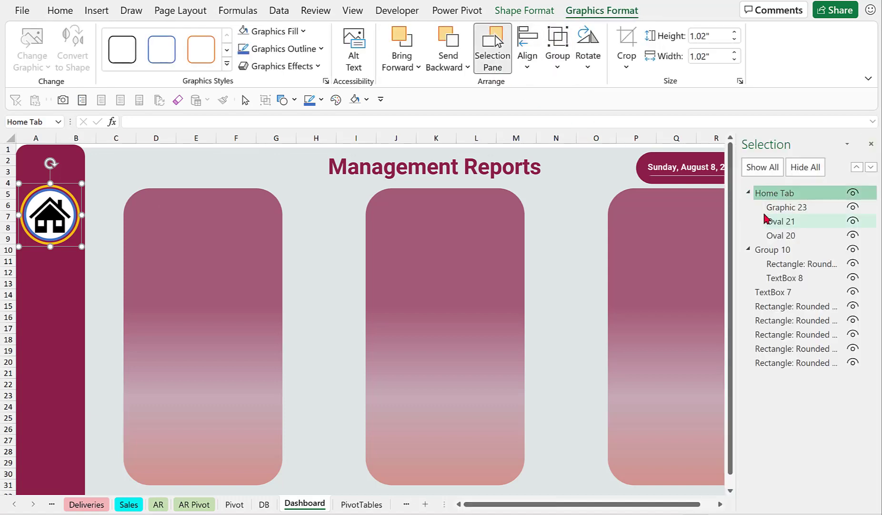
pyautogui.hotkey('ctrl', 'd')
pyautogui.hotkey('ctrl', 'd')
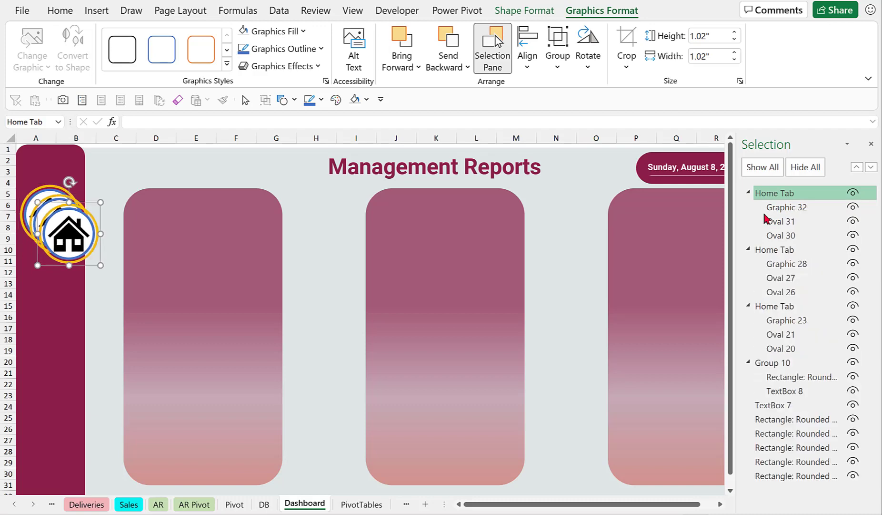
pyautogui.hotkey('ctrl', 'd')
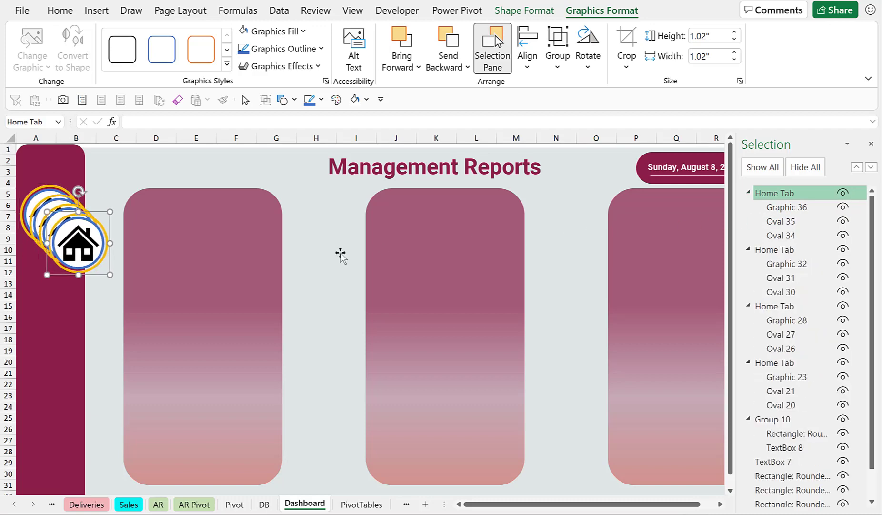
# Move the three copies down the sidebar so the four icon buttons are stacked vertically.
pyautogui.moveTo(94, 275); pyautogui.dragTo(65, 406)
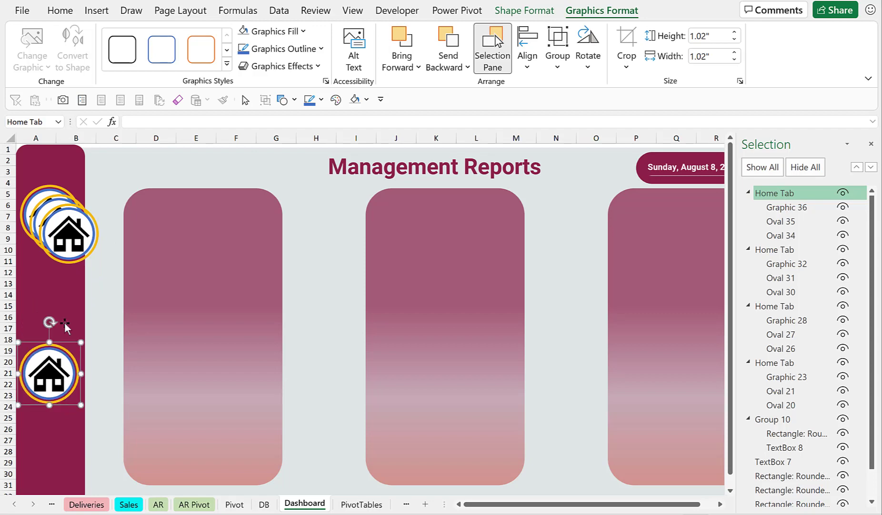
pyautogui.click(64, 259)
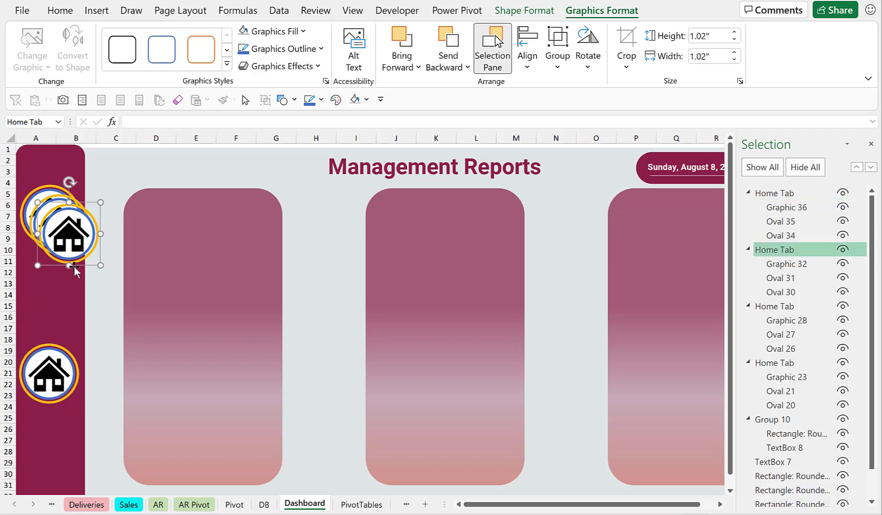
pyautogui.moveTo(75, 267); pyautogui.dragTo(48, 310)
pyautogui.click(66, 249)
pyautogui.click(59, 223)
pyautogui.moveTo(58, 223); pyautogui.dragTo(54, 442)
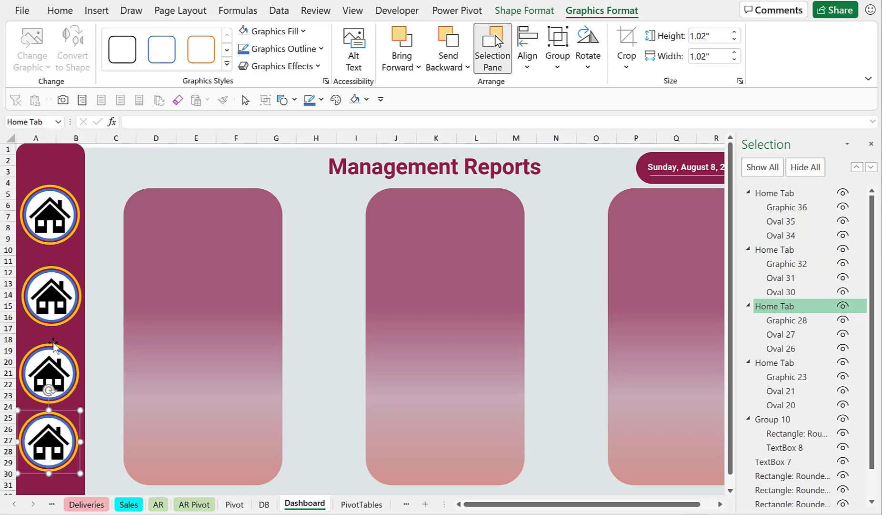
# Replace the second button's house icon with a filled Warehouse icon and nudge it into place.
pyautogui.click(52, 297)
pyautogui.click(52, 296)
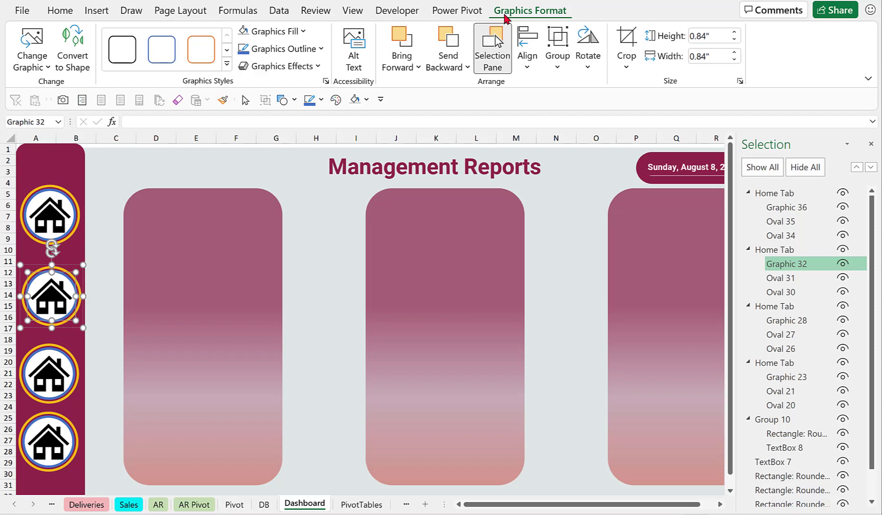
pyautogui.click(32, 66)
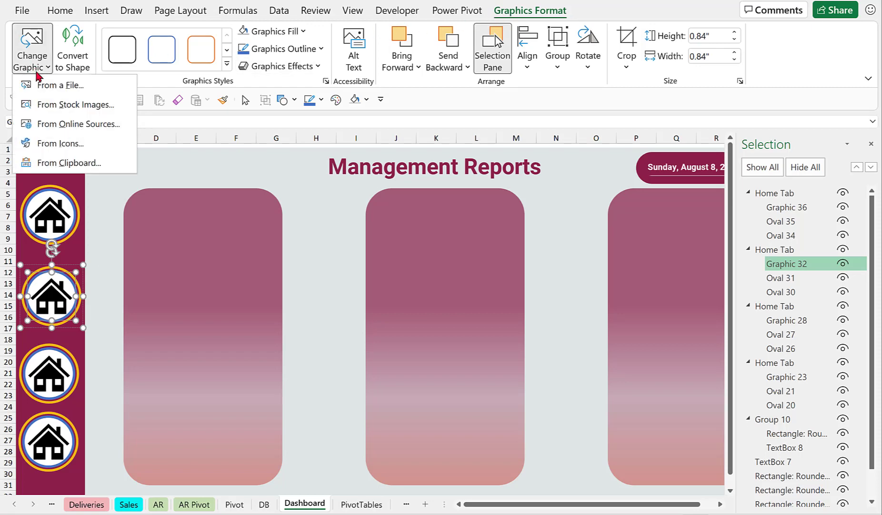
pyautogui.click(88, 143)
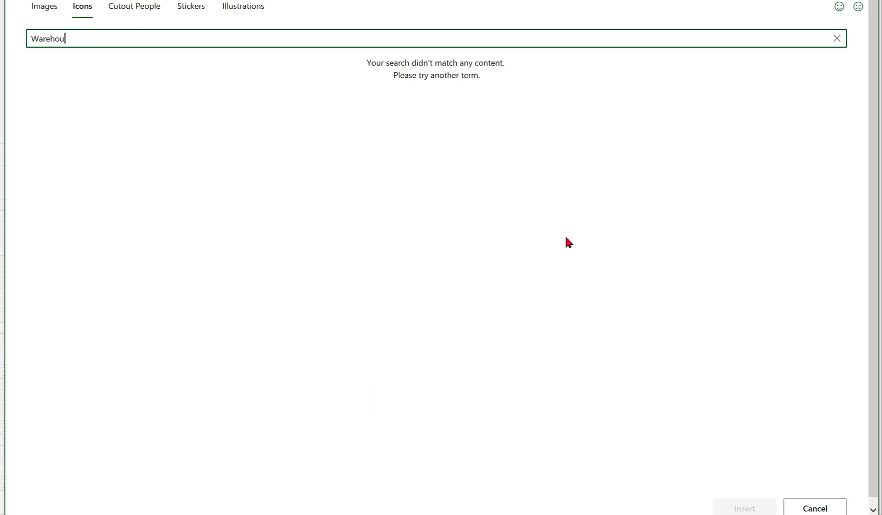
pyautogui.write('se')
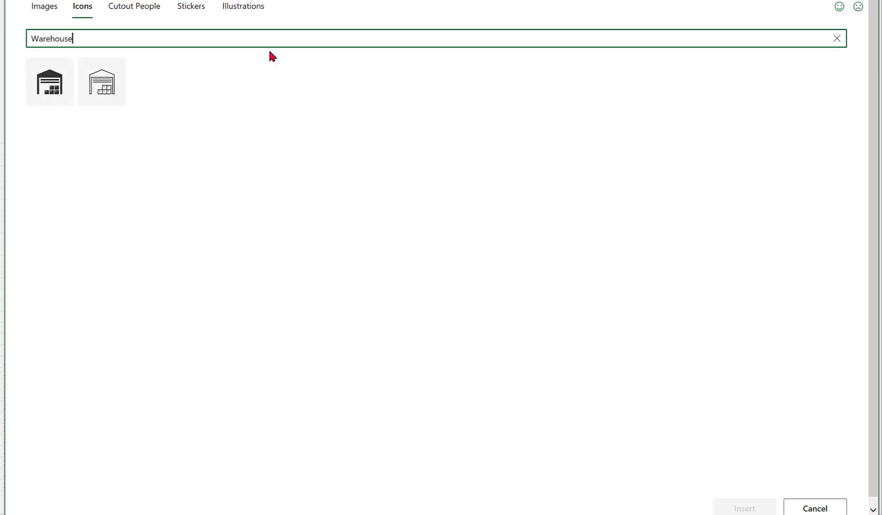
pyautogui.click(49, 82)
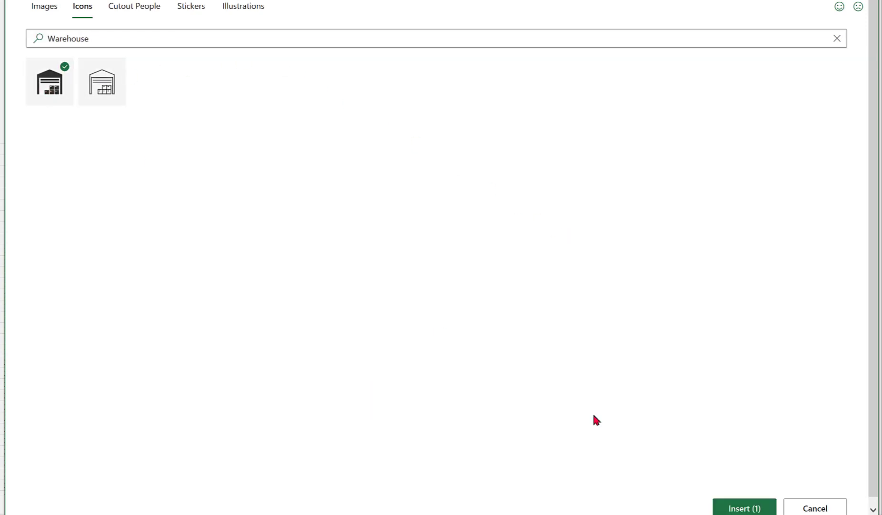
pyautogui.click(734, 509)
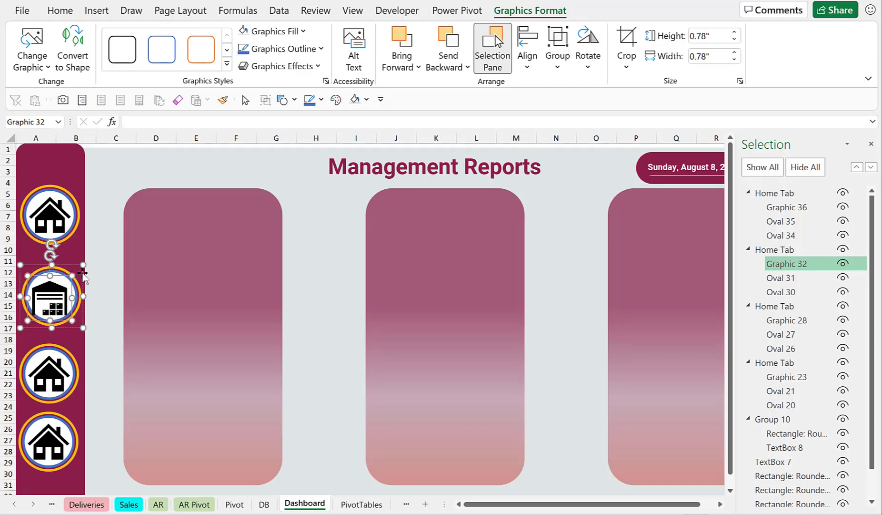
pyautogui.click(102, 260)
pyautogui.click(56, 301)
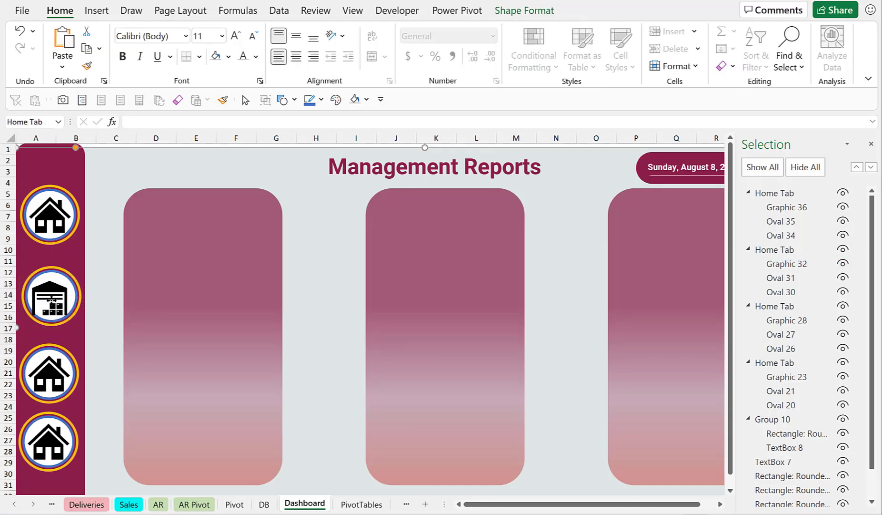
pyautogui.click(56, 301)
pyautogui.moveTo(54, 299); pyautogui.dragTo(55, 296)
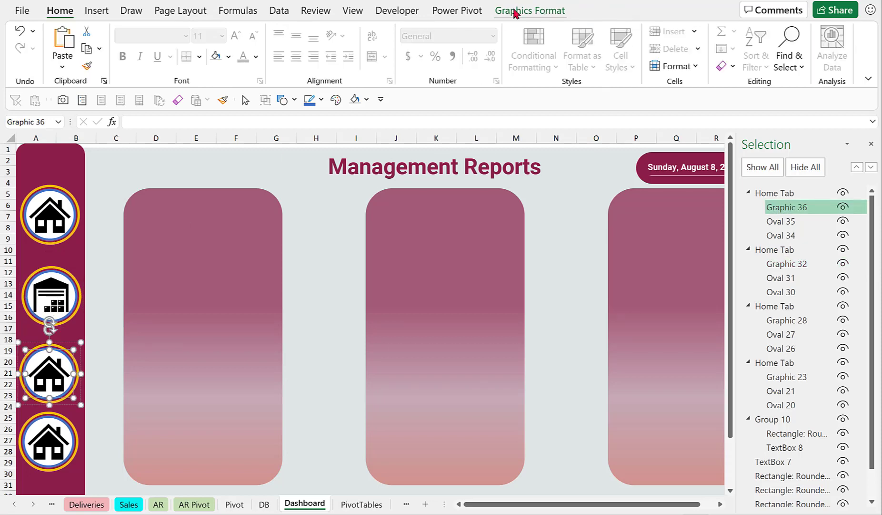
# Replace the third button's house icon with an icon from a People search.
pyautogui.click(514, 10)
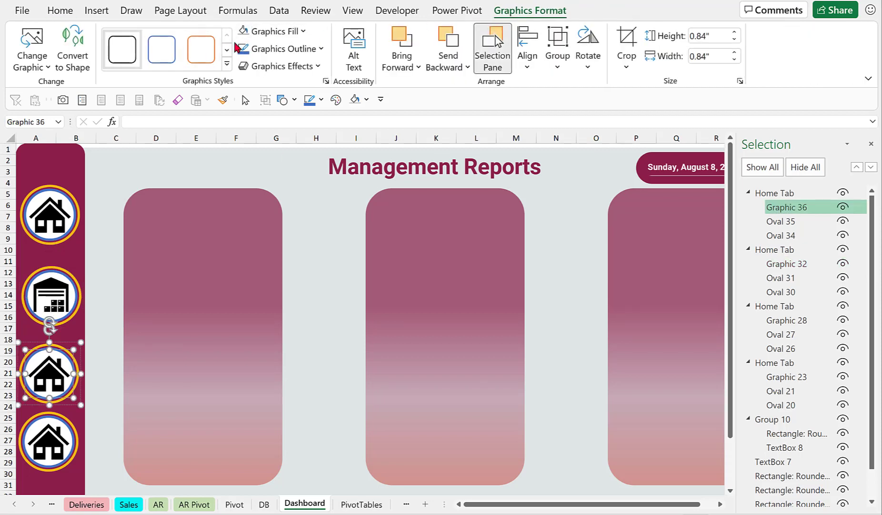
pyautogui.click(46, 65)
pyautogui.click(91, 144)
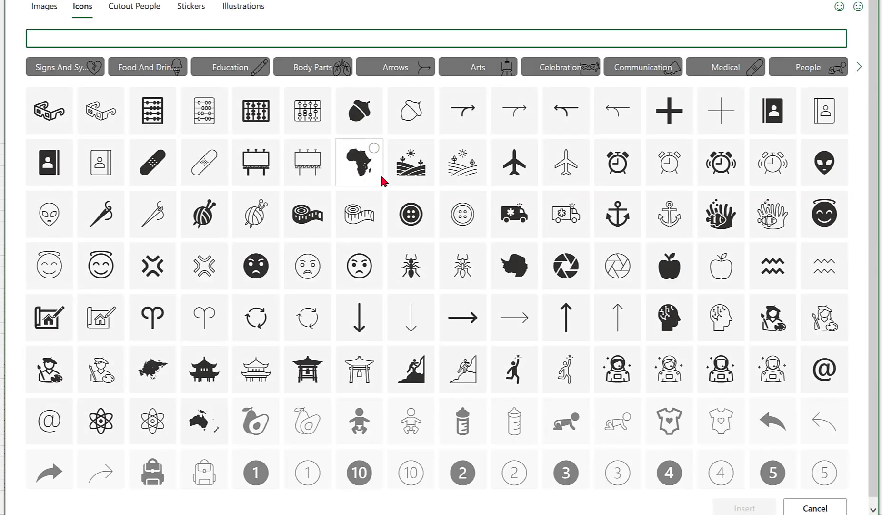
pyautogui.write('People')
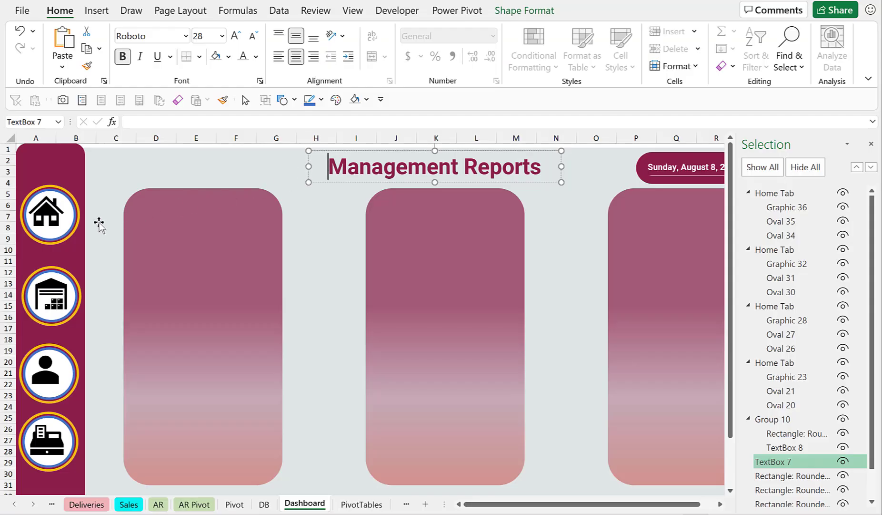
pyautogui.click(54, 220)
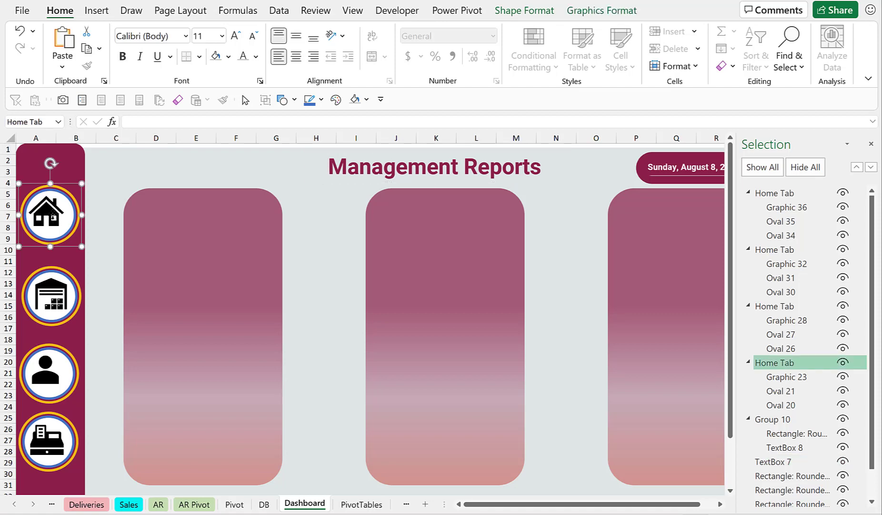
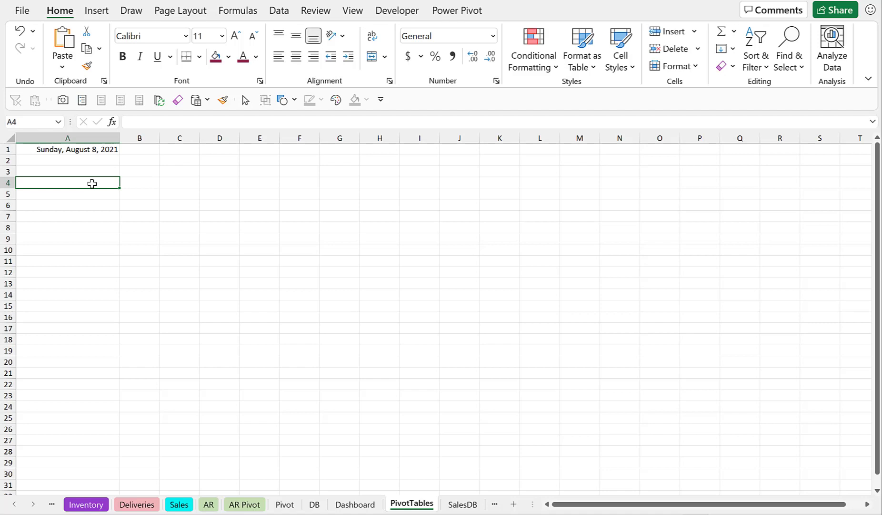
# Insert a PivotTable from the Sales table, placing it on the existing PivotTables sheet at cell B3.
pyautogui.click(180, 505)
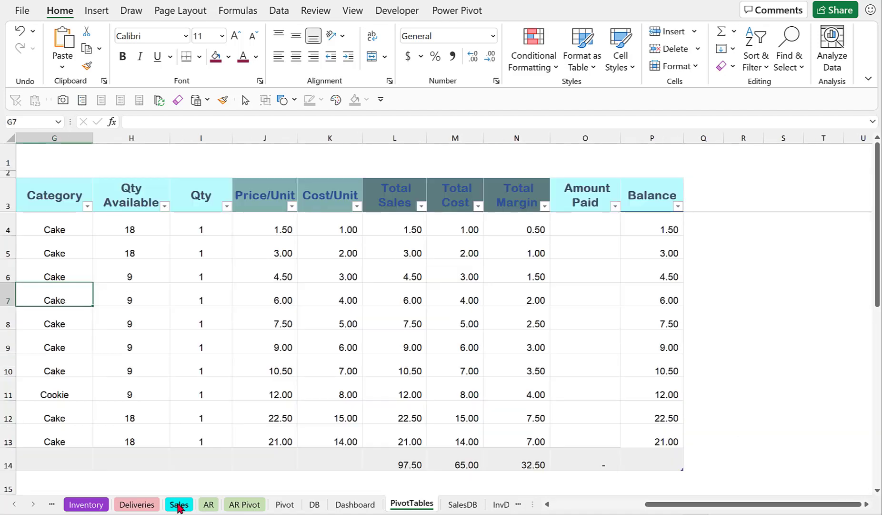
pyautogui.moveTo(262, 283); pyautogui.dragTo(263, 282)
pyautogui.click(273, 277)
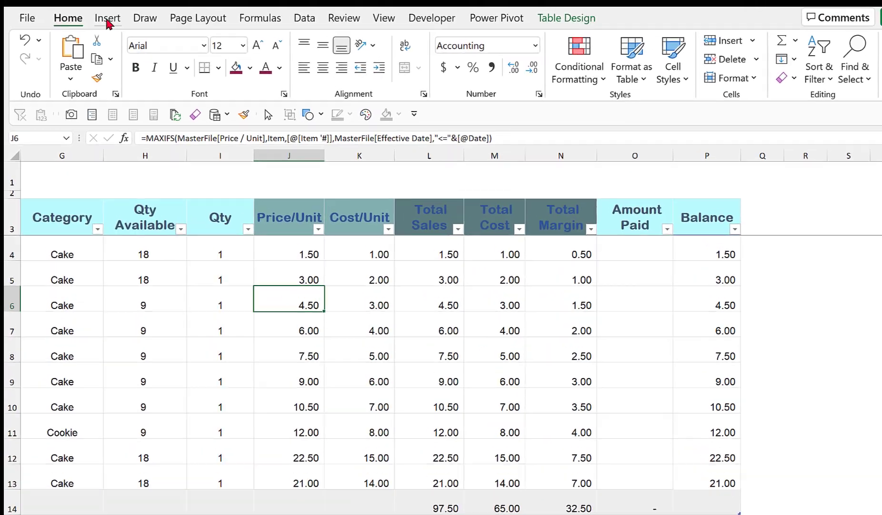
pyautogui.click(96, 10)
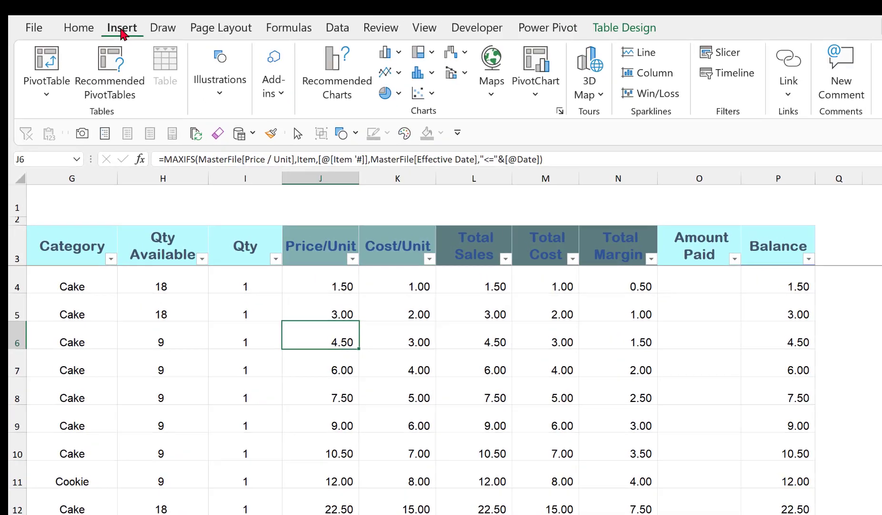
pyautogui.click(47, 92)
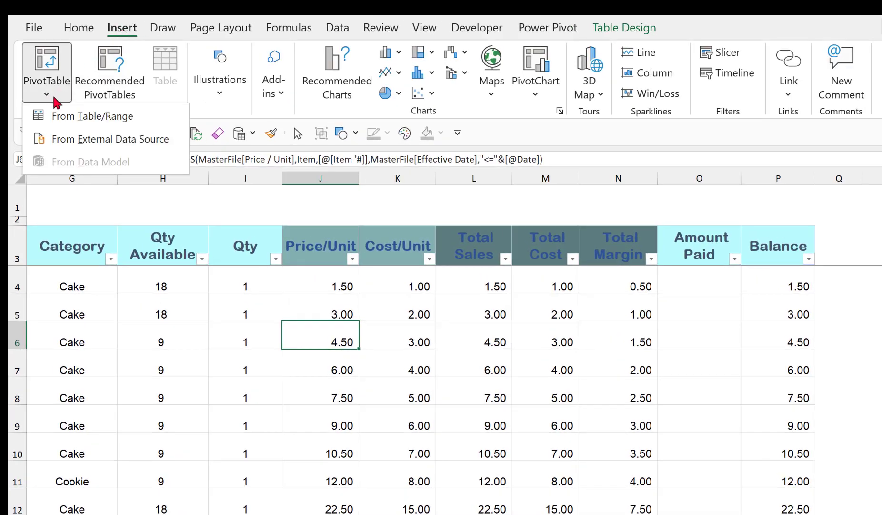
pyautogui.click(84, 115)
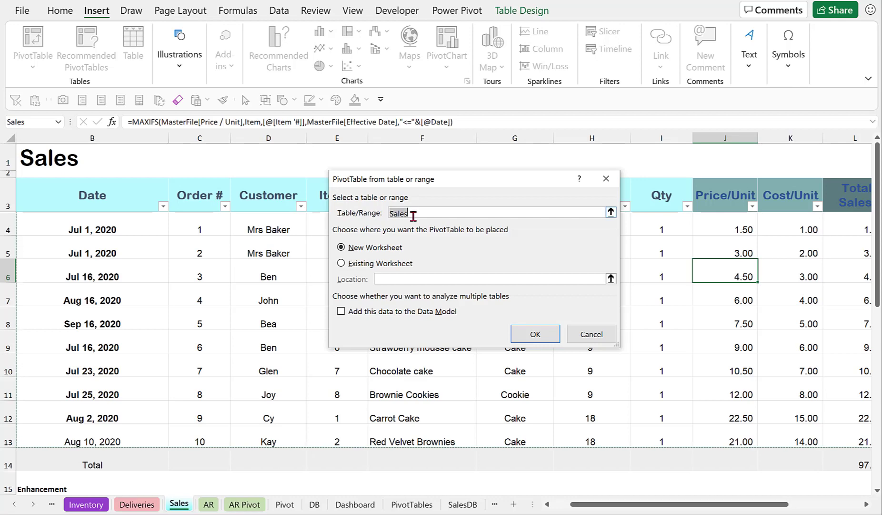
pyautogui.click(344, 262)
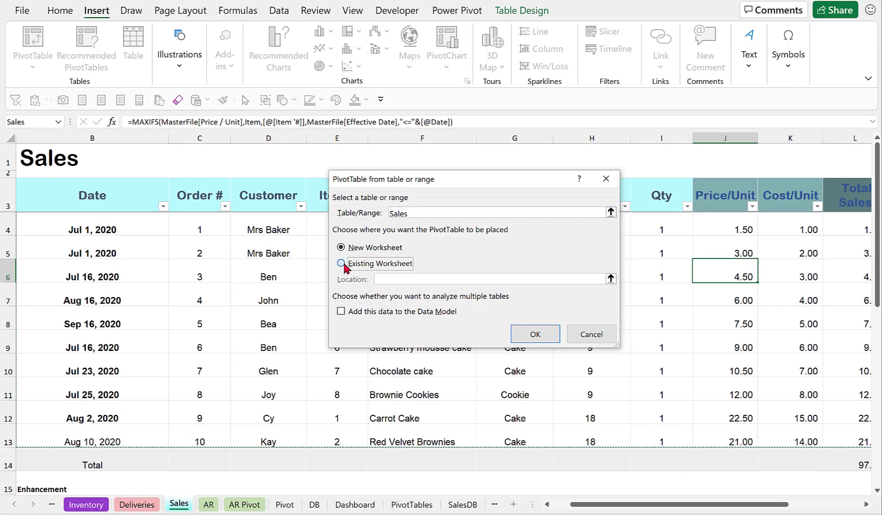
pyautogui.click(611, 278)
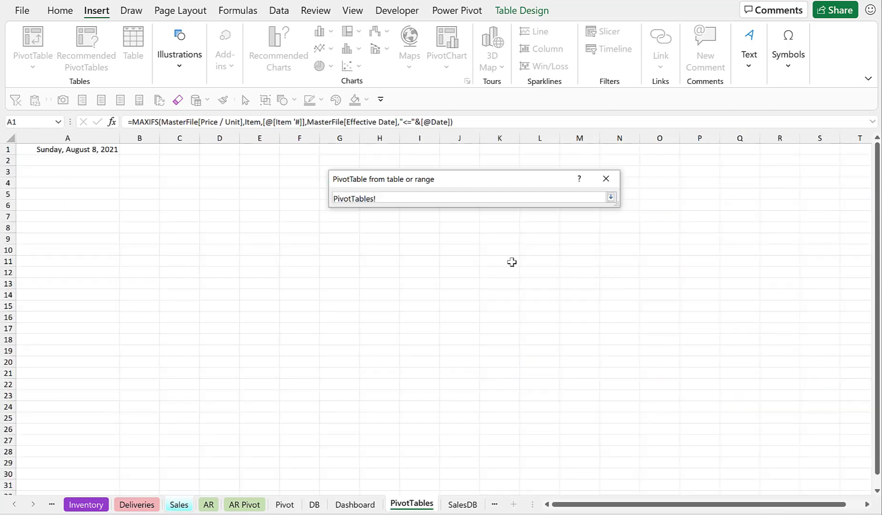
pyautogui.click(143, 174)
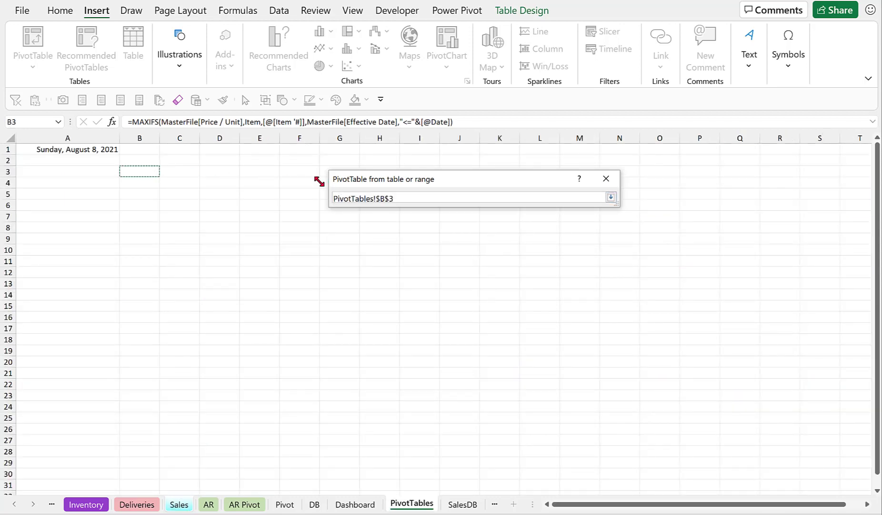
pyautogui.click(611, 197)
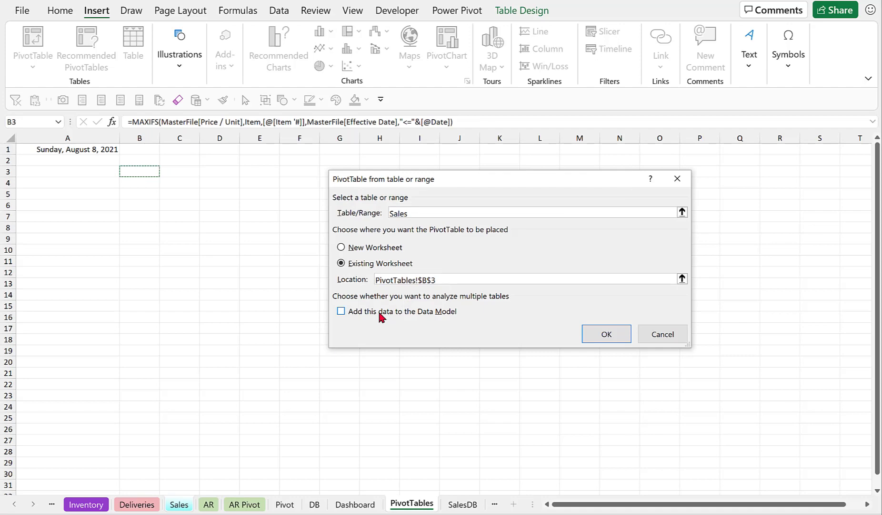
pyautogui.click(610, 334)
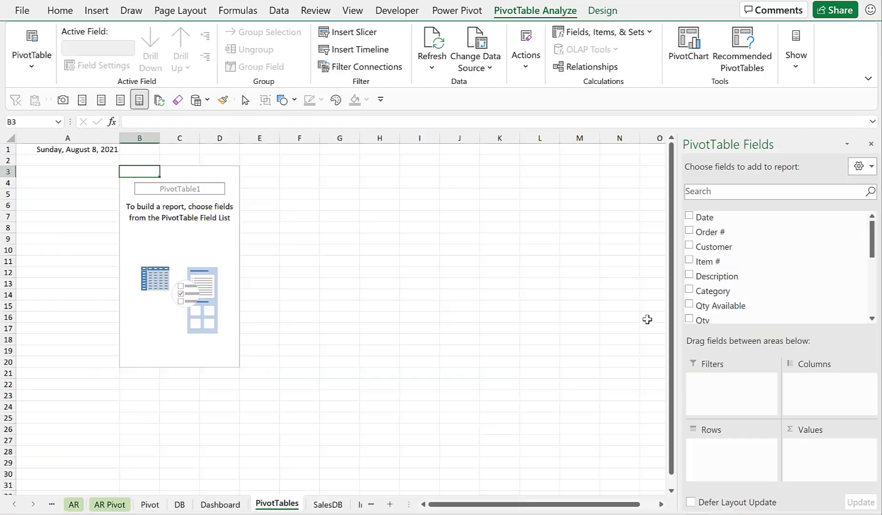
# Build the PivotTable with Description as rows and the sum of Total Sales as values.
pyautogui.moveTo(873, 234); pyautogui.dragTo(870, 299)
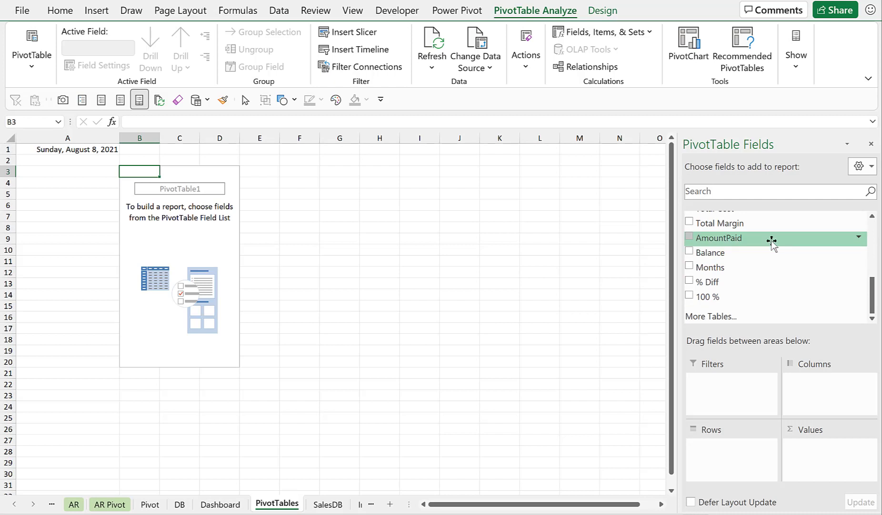
pyautogui.scroll(1, 772, 242)
pyautogui.moveTo(731, 221); pyautogui.dragTo(725, 458)
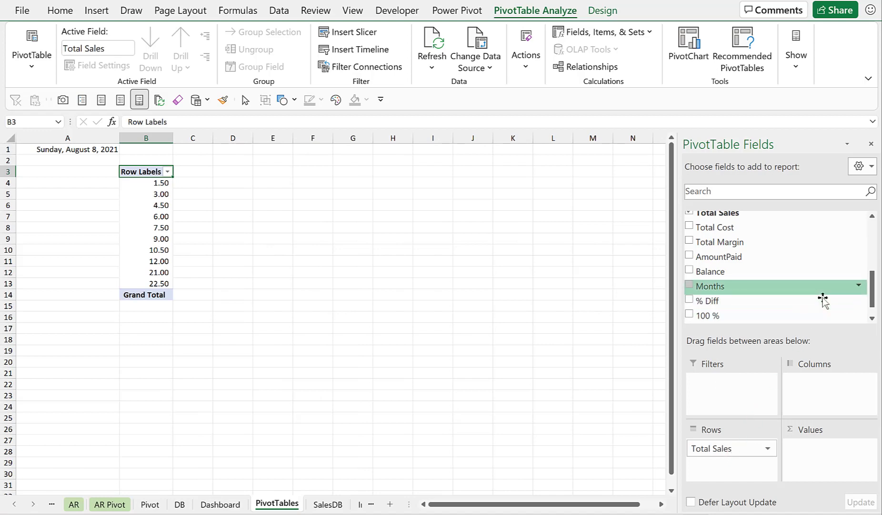
pyautogui.scroll(4, 823, 295)
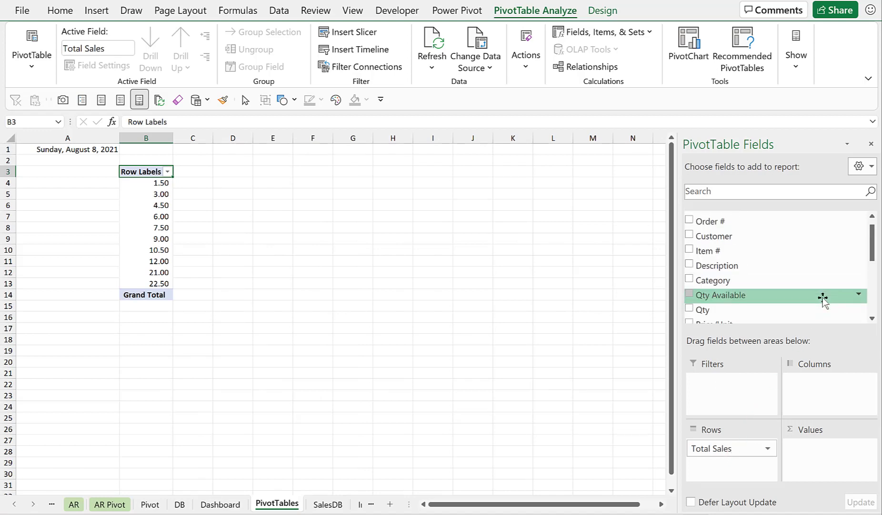
pyautogui.moveTo(768, 265); pyautogui.dragTo(805, 452)
# Sort the PivotTable by Sum of Total Sales from largest to smallest.
pyautogui.click(262, 197)
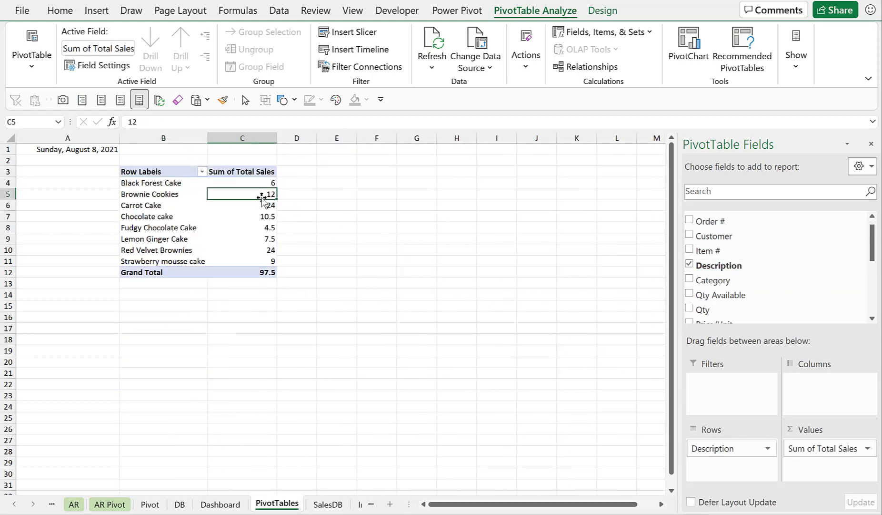
pyautogui.click(58, 12)
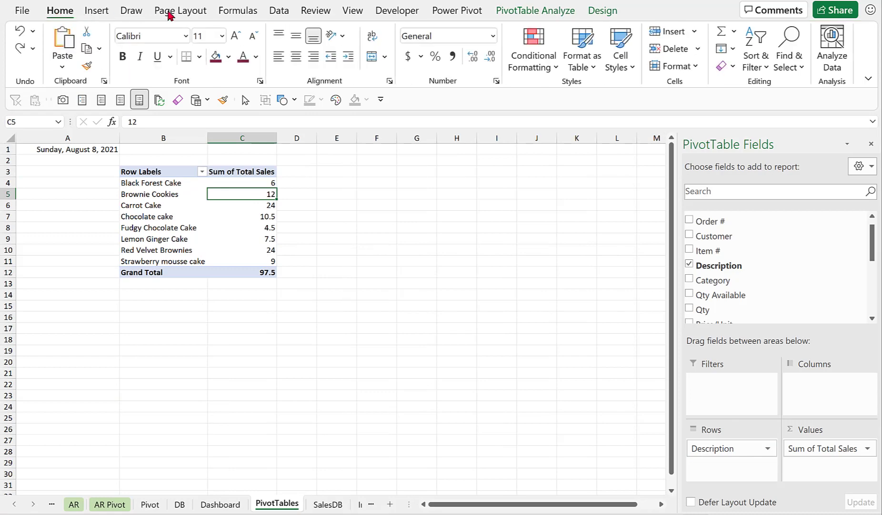
pyautogui.click(280, 12)
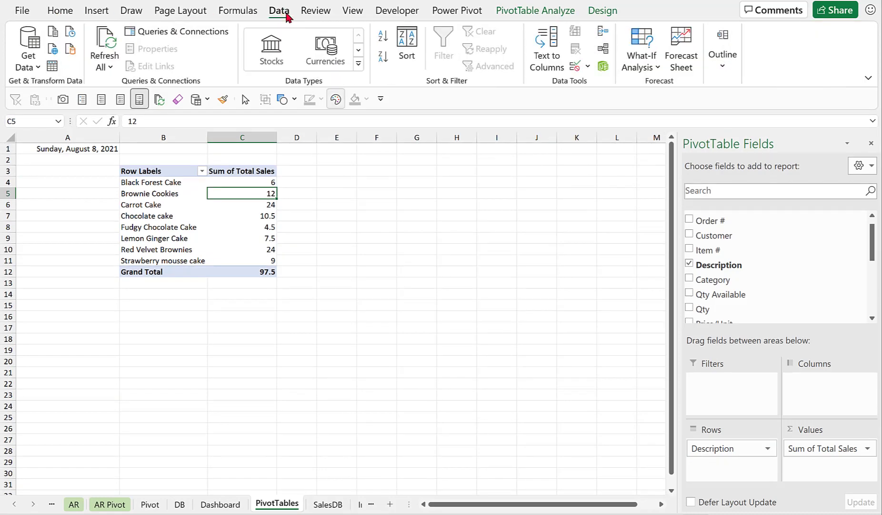
pyautogui.click(384, 58)
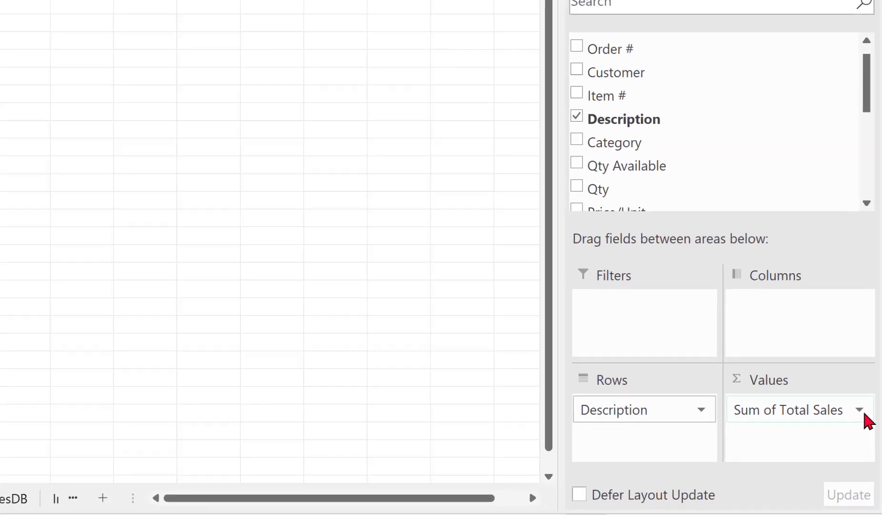
# Format the Sum of Total Sales values as Number with 2 decimal places and the 1000 separator.
pyautogui.click(870, 449)
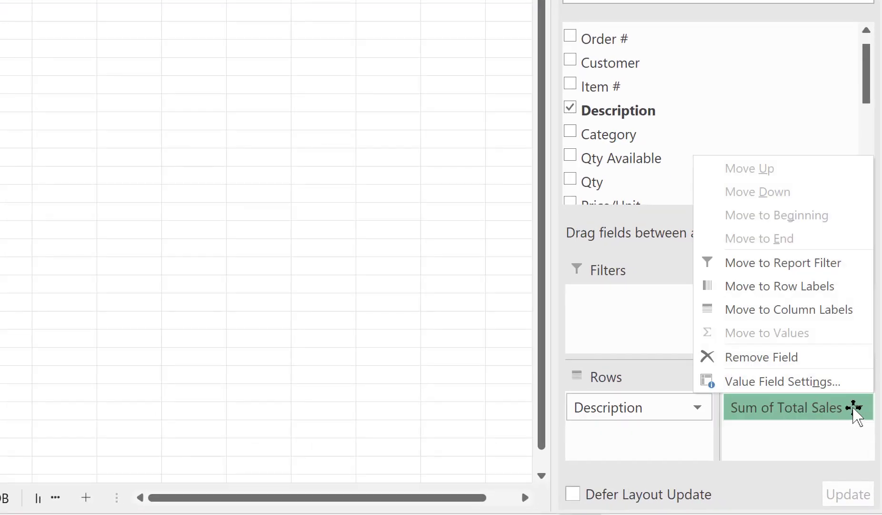
pyautogui.click(765, 386)
pyautogui.click(418, 333)
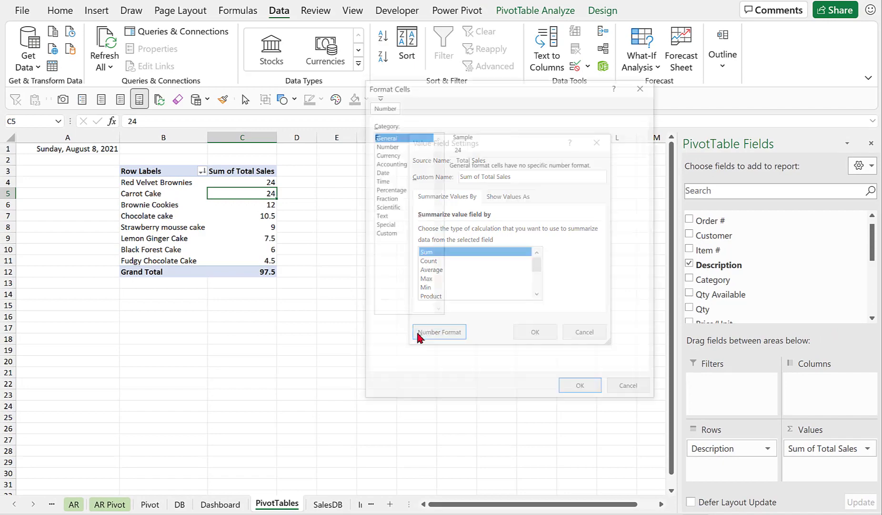
pyautogui.click(393, 146)
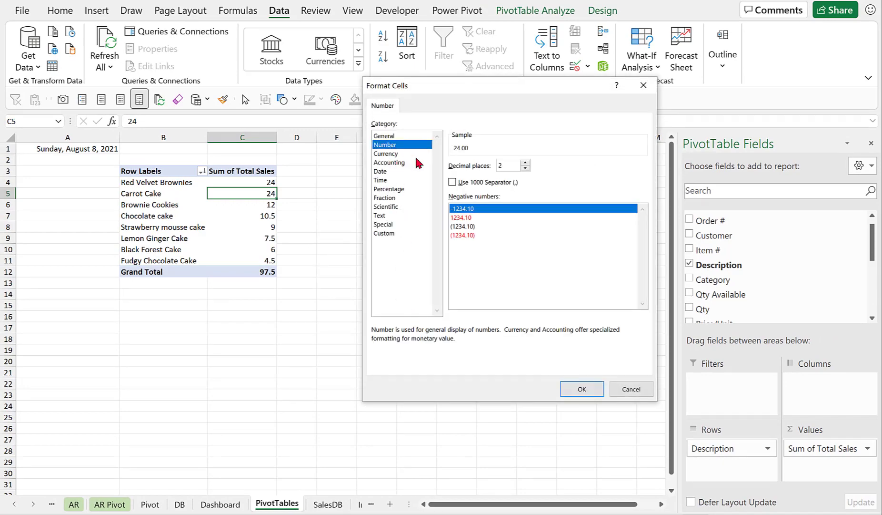
pyautogui.click(452, 181)
pyautogui.click(581, 388)
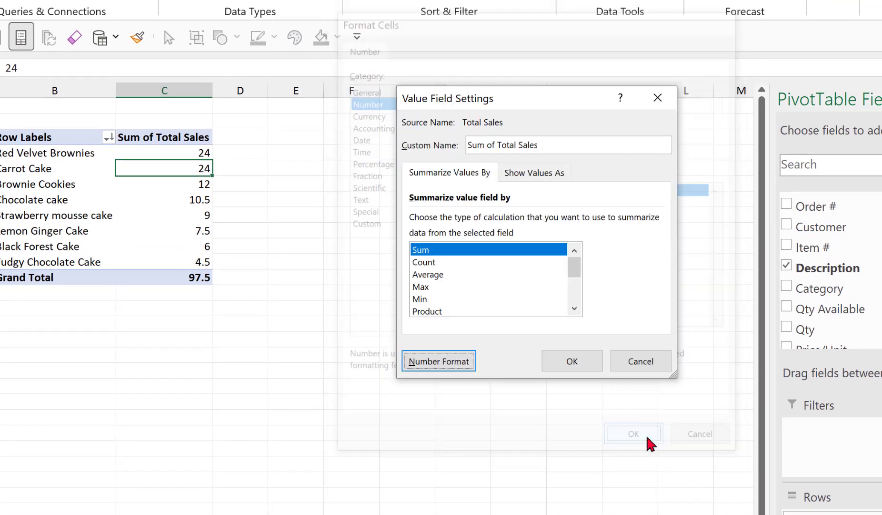
pyautogui.click(574, 363)
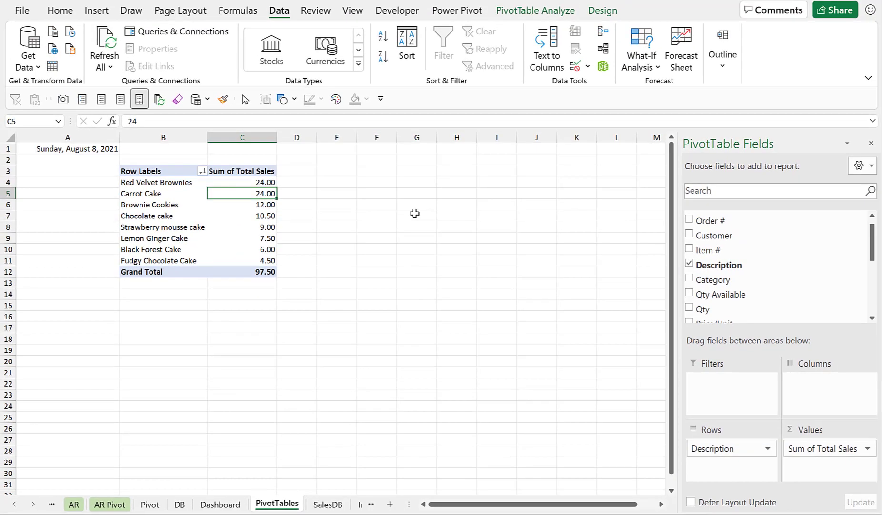
# Copy the PivotTable to cell F3 and remove the Description row field from the copy.
pyautogui.click(179, 200)
pyautogui.hotkey('ctrl', 'a')
pyautogui.hotkey('ctrl', 'a')
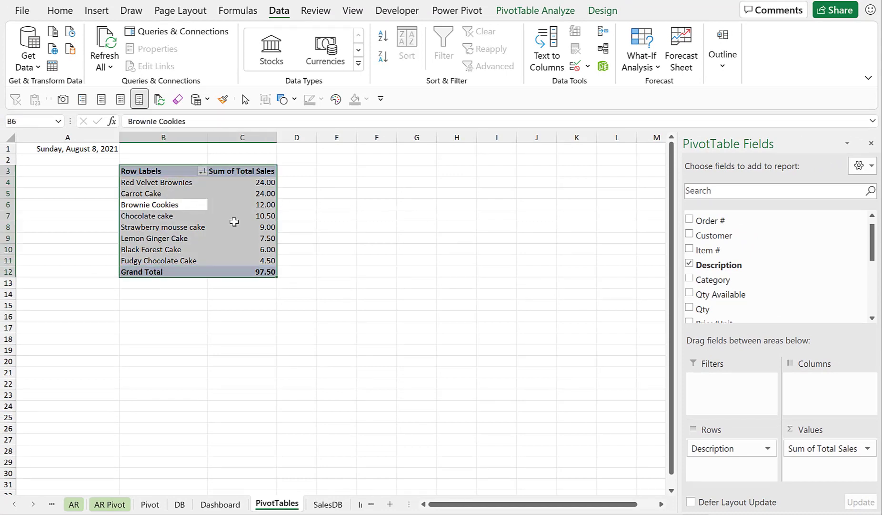
pyautogui.hotkey('ctrl', 'c')
pyautogui.click(369, 170)
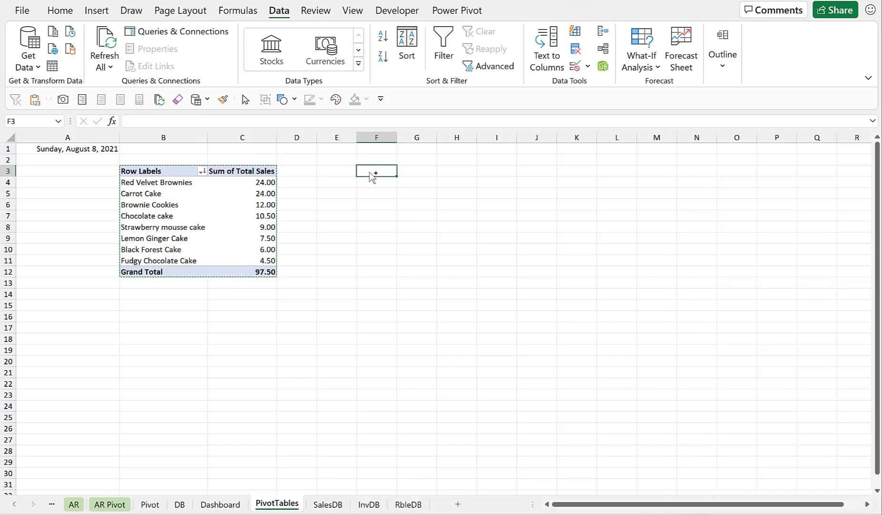
pyautogui.hotkey('ctrl', 'v')
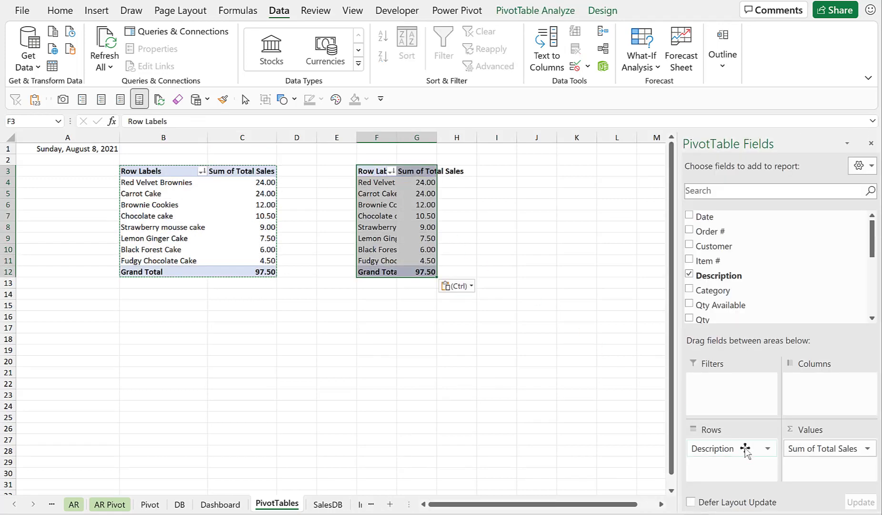
pyautogui.moveTo(743, 448); pyautogui.dragTo(524, 406)
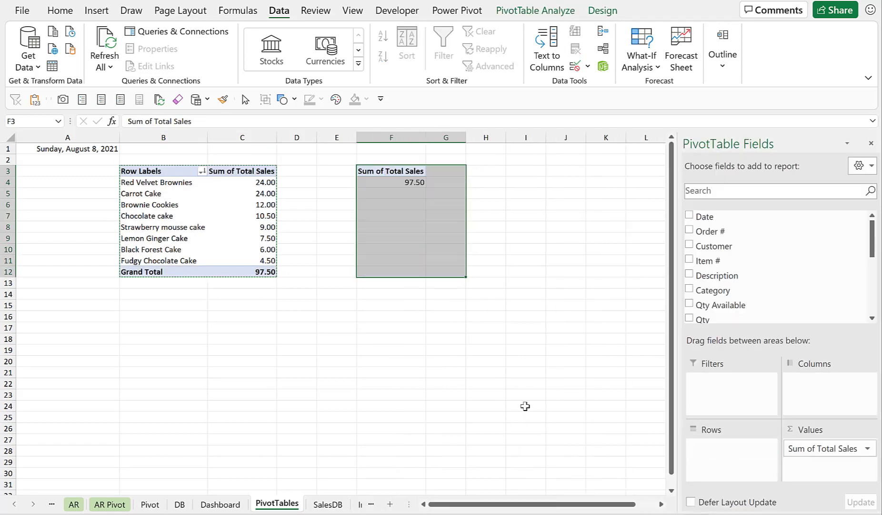
pyautogui.click(410, 219)
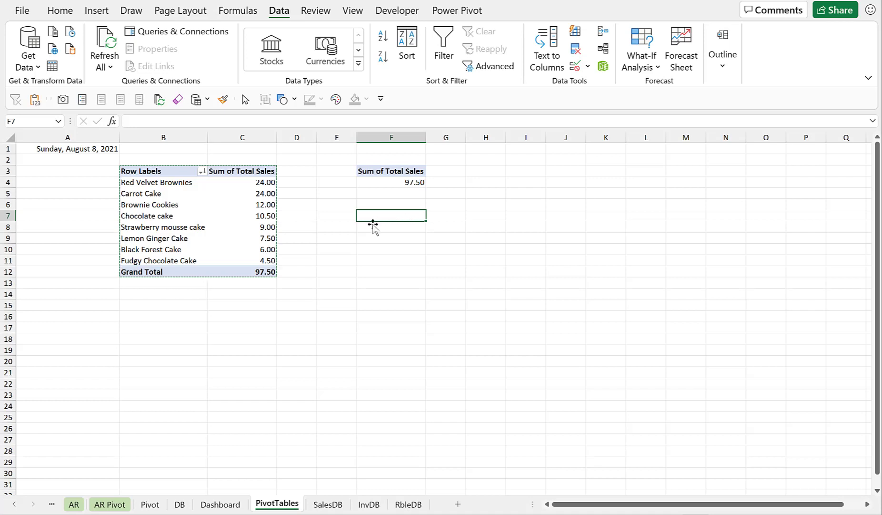
# Copy the original PivotTable again and paste it at cell B16.
pyautogui.click(173, 212)
pyautogui.click(350, 240)
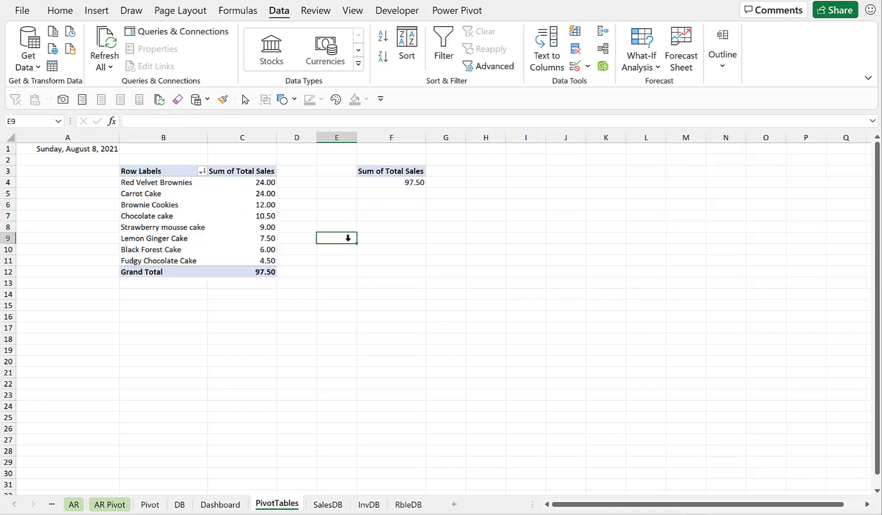
pyautogui.click(165, 207)
pyautogui.click(175, 215)
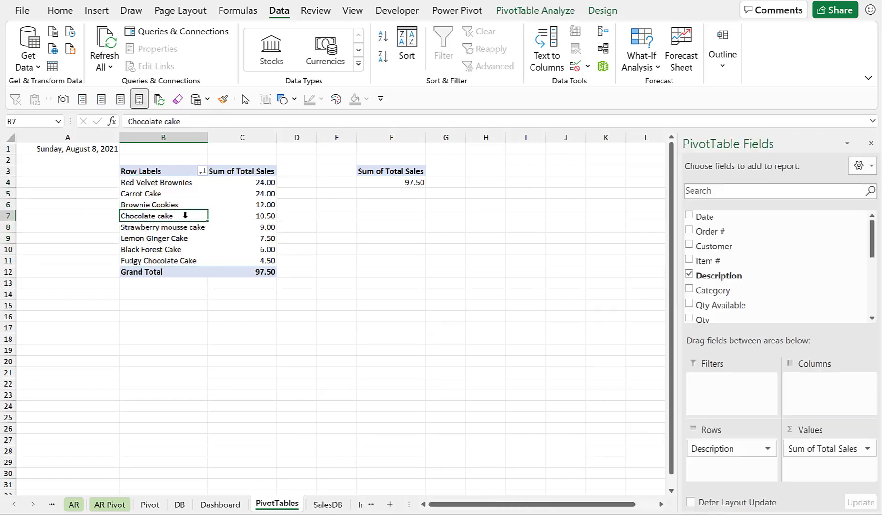
pyautogui.click(185, 215)
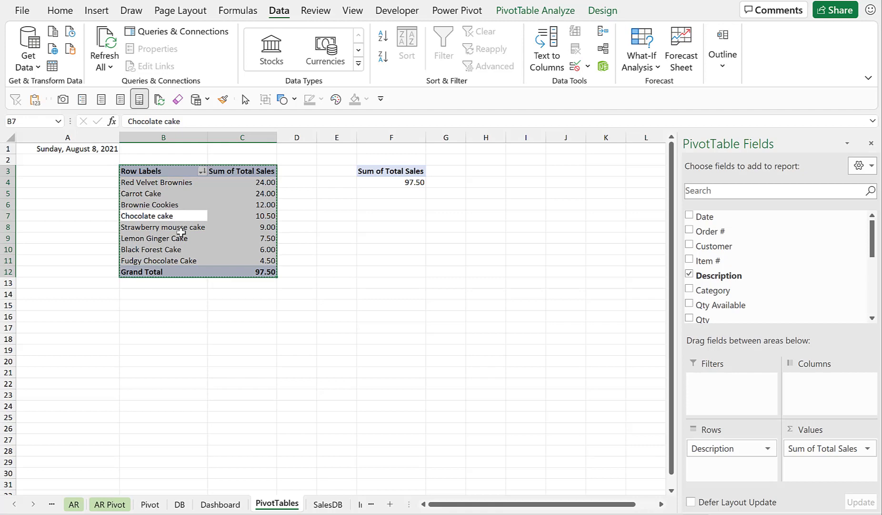
pyautogui.click(155, 317)
pyautogui.hotkey('ctrl', 'v')
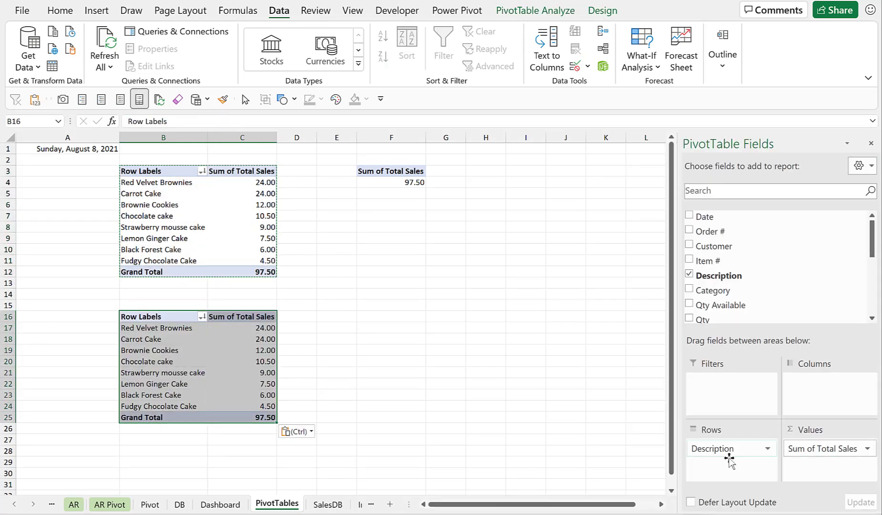
# In the B16 copy, replace Sum of Total Sales with the Balance field as the values.
pyautogui.moveTo(819, 449); pyautogui.dragTo(814, 276)
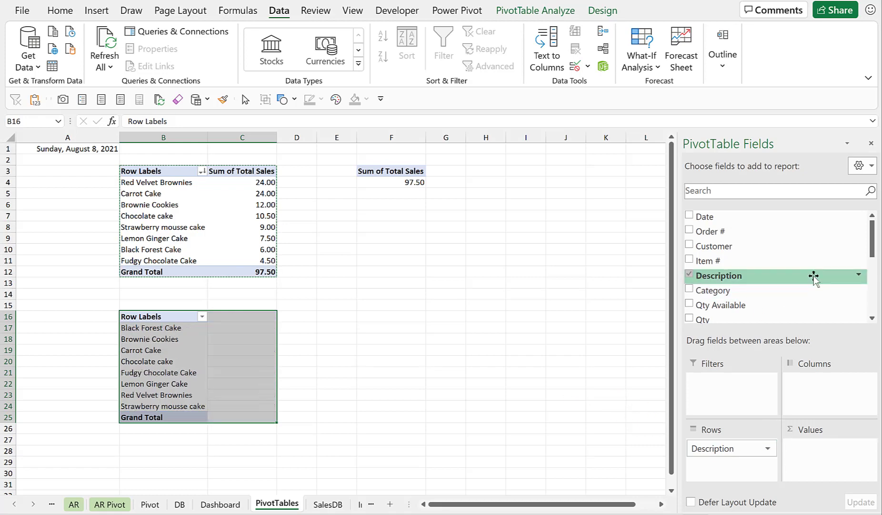
pyautogui.scroll(-5, 814, 277)
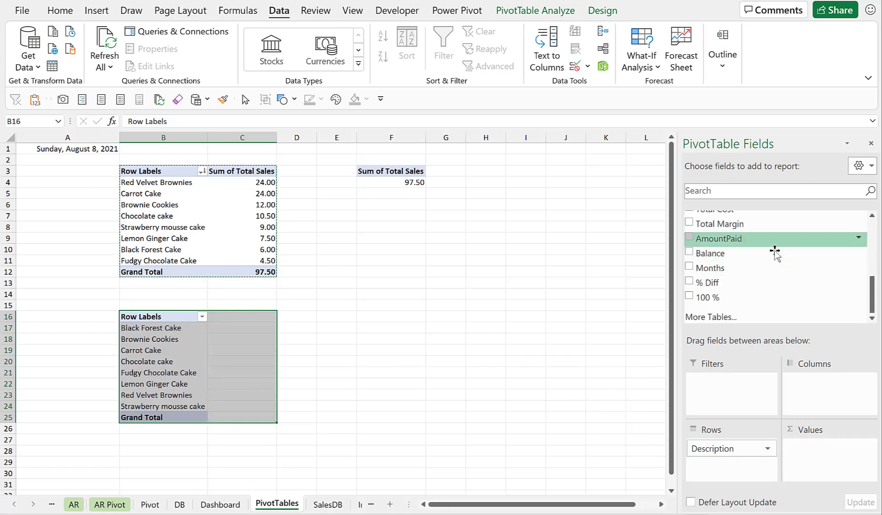
pyautogui.moveTo(756, 253); pyautogui.dragTo(813, 453)
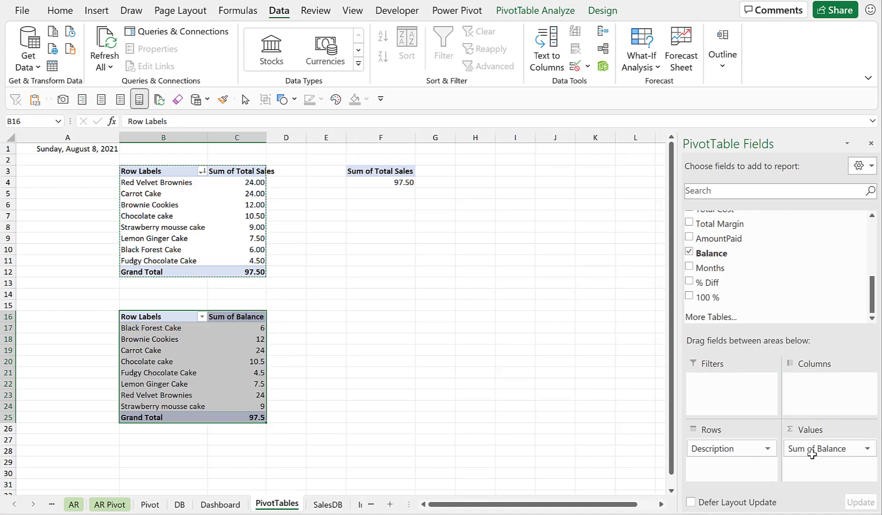
pyautogui.press('Escape')
pyautogui.click(238, 360)
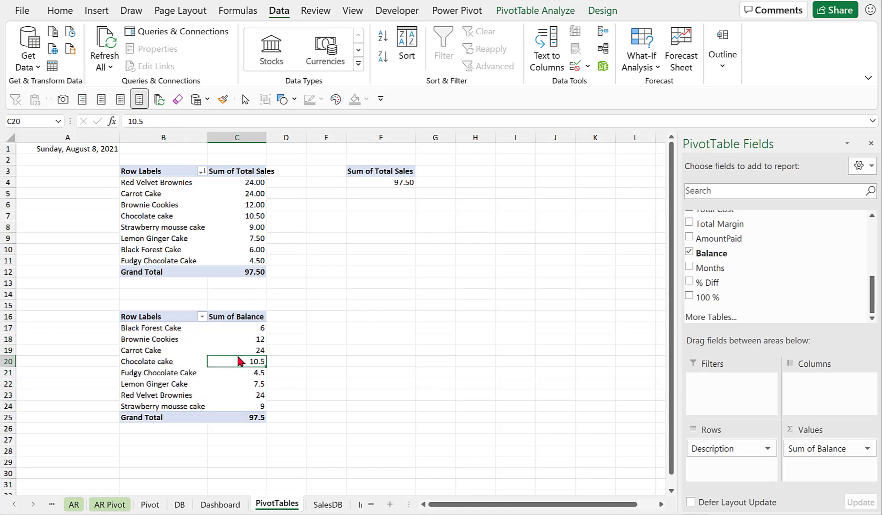
# Format the Sum of Balance values as Number with 2 decimal places and the 1000 separator, then sort them largest to smallest.
pyautogui.click(867, 448)
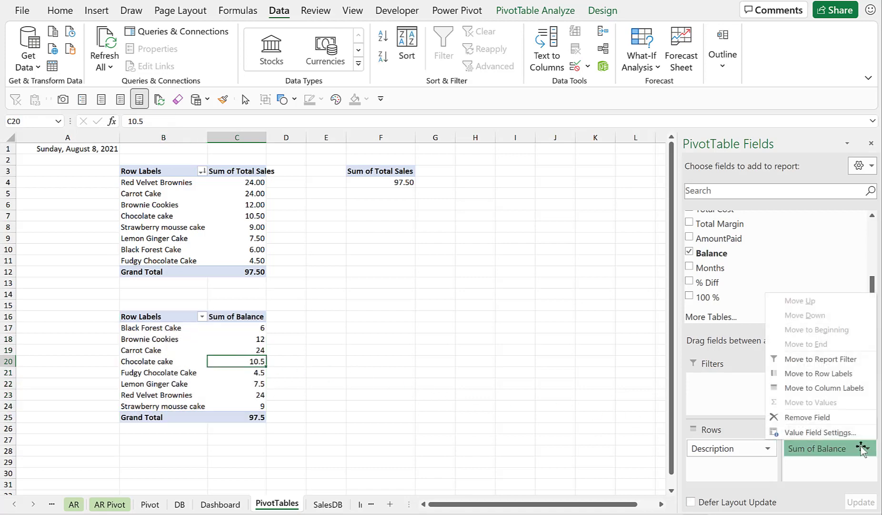
pyautogui.click(804, 434)
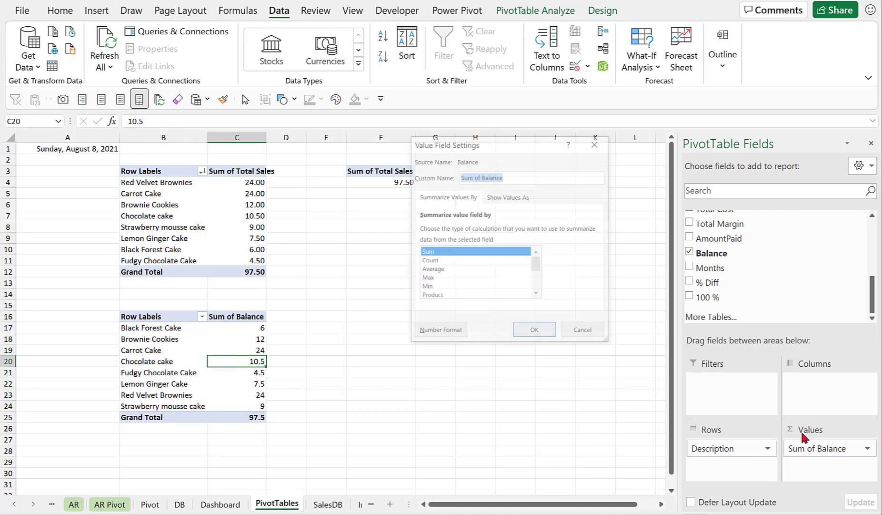
pyautogui.click(441, 329)
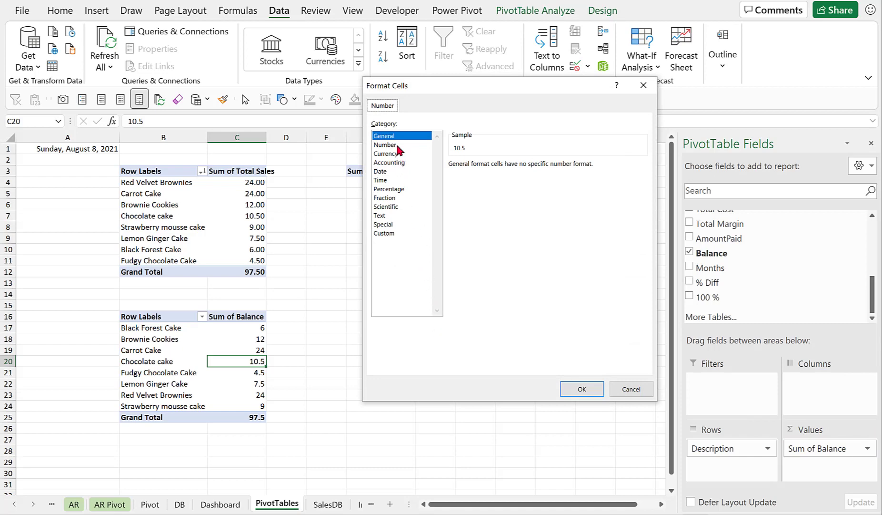
pyautogui.click(398, 144)
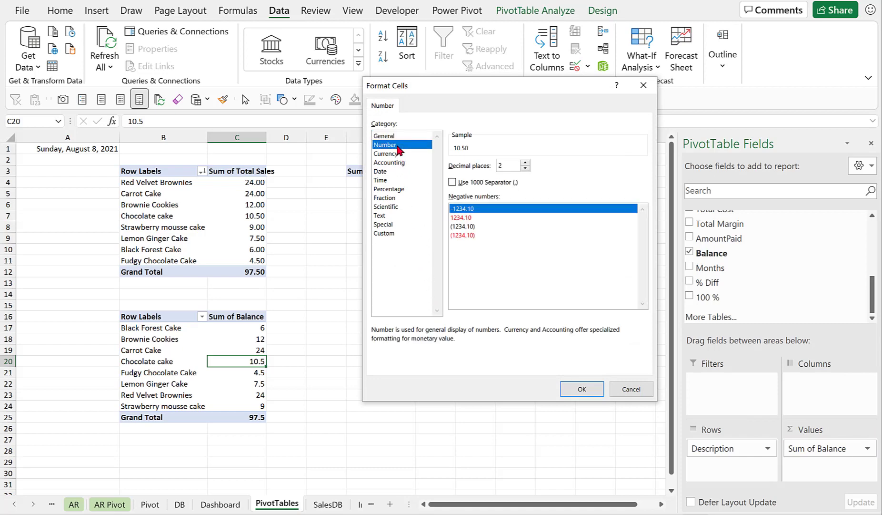
pyautogui.click(452, 183)
pyautogui.click(581, 389)
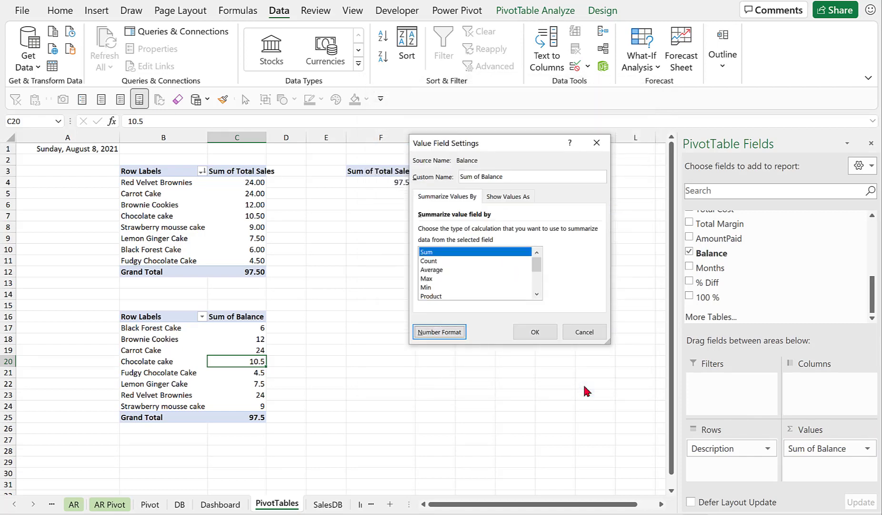
pyautogui.click(546, 331)
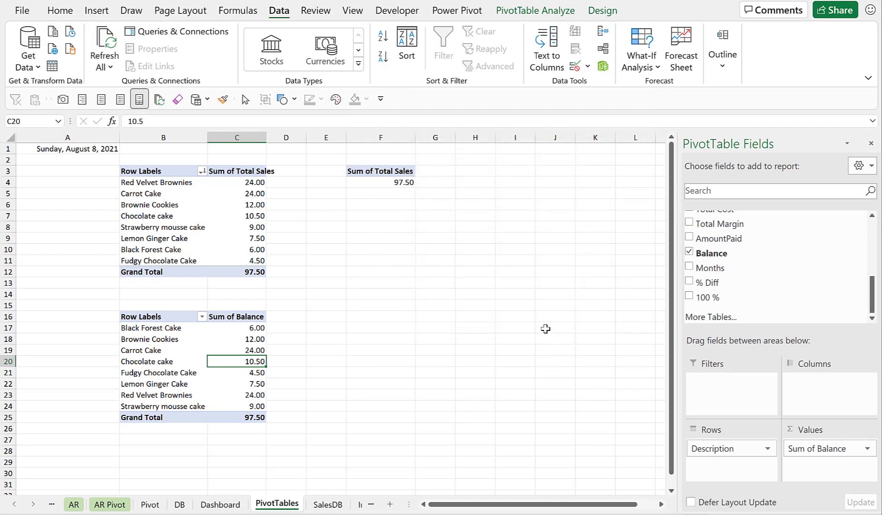
pyautogui.click(383, 57)
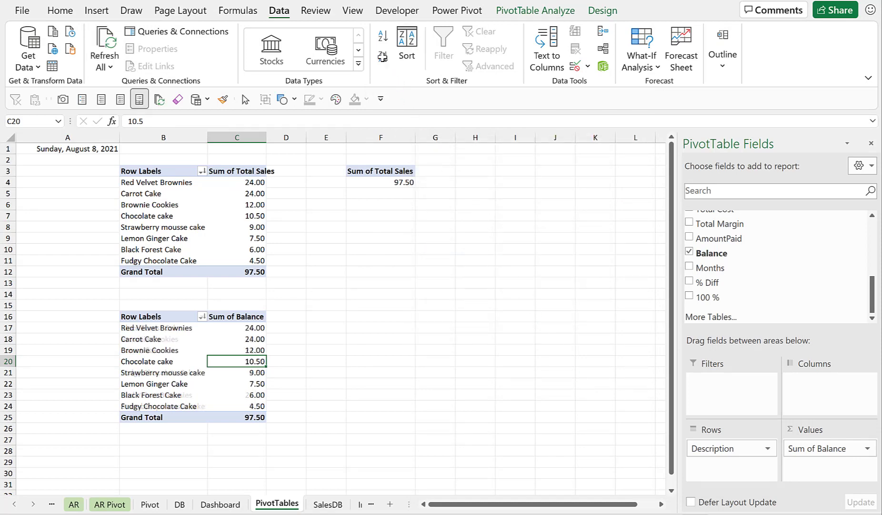
# Copy the Balance PivotTable to cell F16 and remove the Description row field from the copy.
pyautogui.click(164, 351)
pyautogui.hotkey('ctrl', 'a')
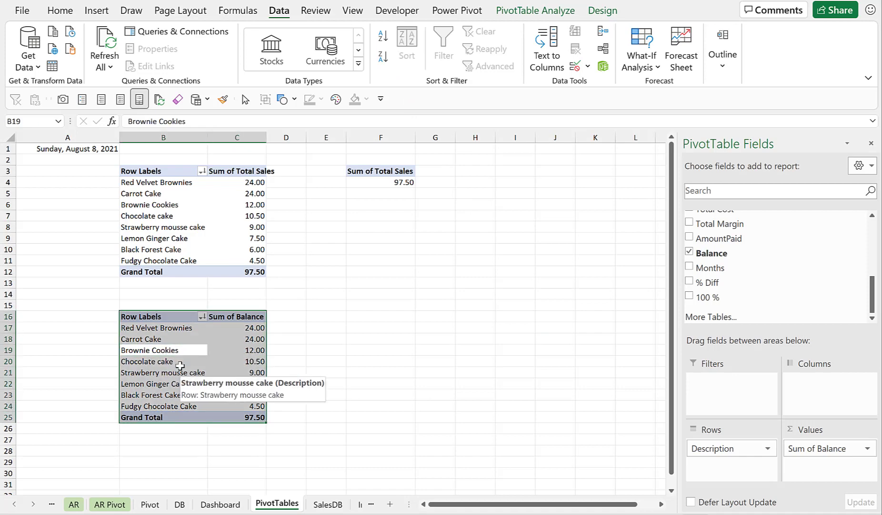
pyautogui.hotkey('ctrl', 'c')
pyautogui.click(374, 317)
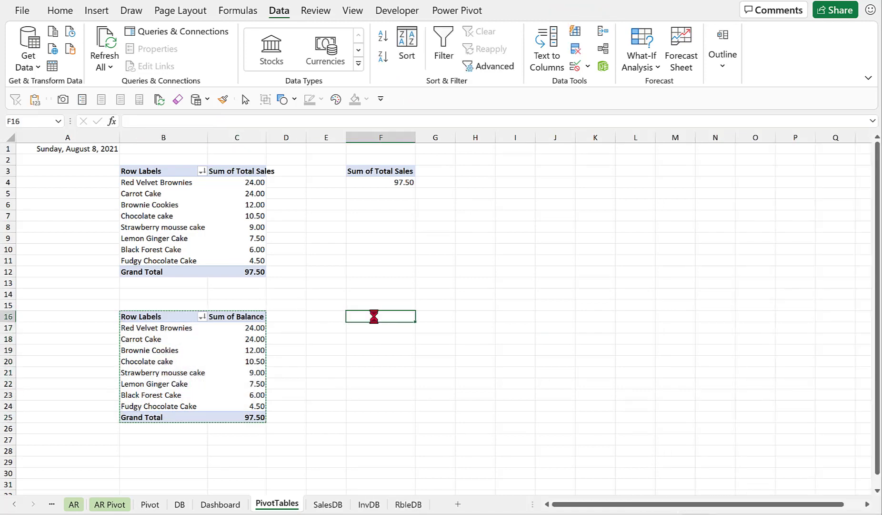
pyautogui.hotkey('ctrl', 'v')
pyautogui.moveTo(717, 447); pyautogui.dragTo(572, 362)
pyautogui.click(532, 325)
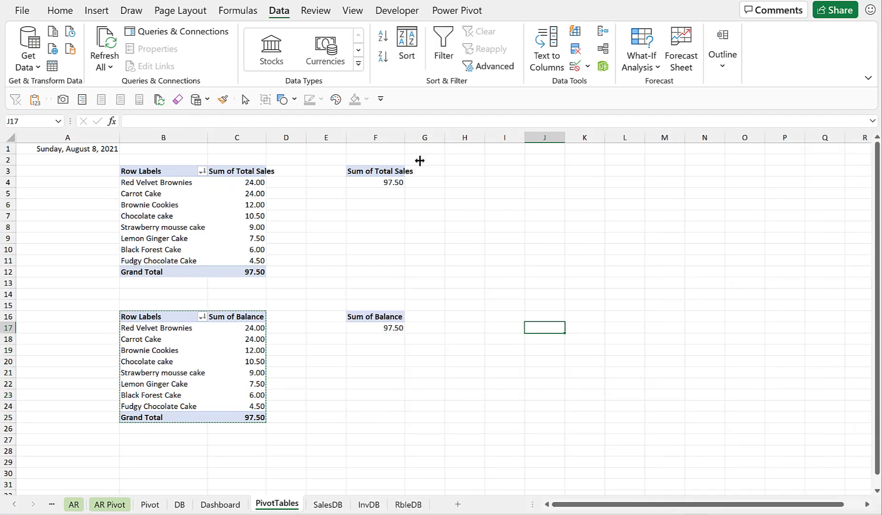
# Widen column F to fit the Sum of Total Sales header.
pyautogui.moveTo(404, 137); pyautogui.dragTo(433, 136)
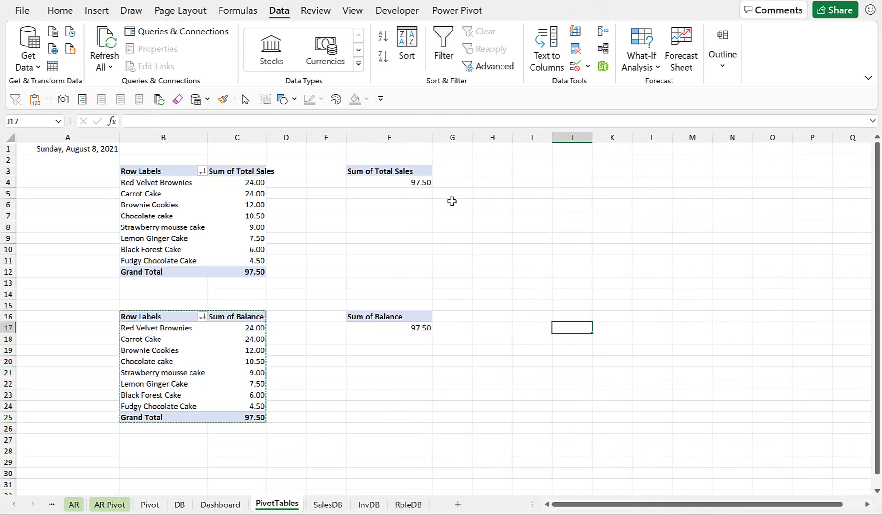
pyautogui.click(474, 266)
pyautogui.press('Escape')
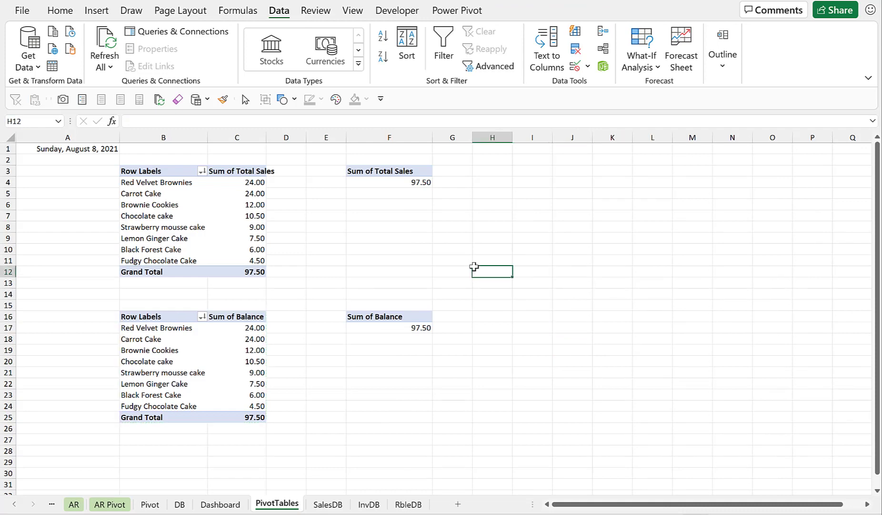
# Insert a PivotTable from the Inventory table, placing it on the PivotTables sheet at cell B29.
pyautogui.click(157, 450)
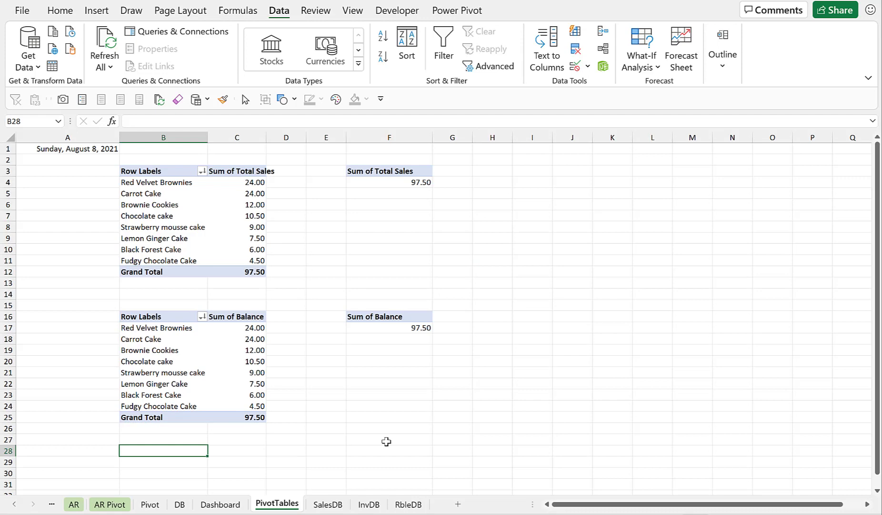
pyautogui.click(14, 504)
pyautogui.click(14, 504)
pyautogui.click(14, 504)
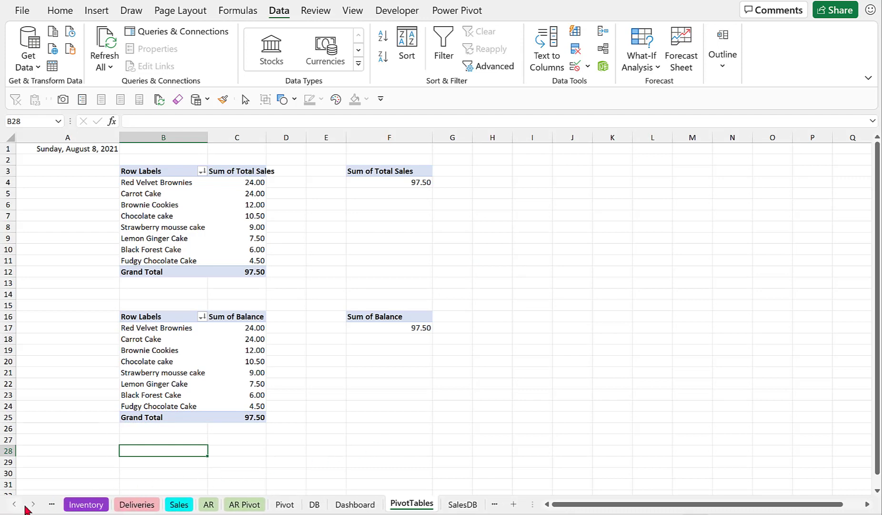
pyautogui.click(84, 506)
pyautogui.click(237, 339)
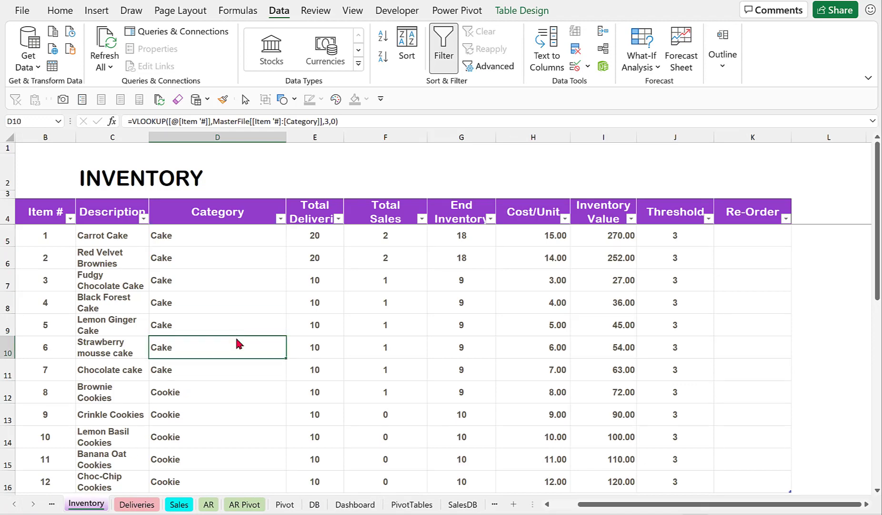
pyautogui.click(97, 12)
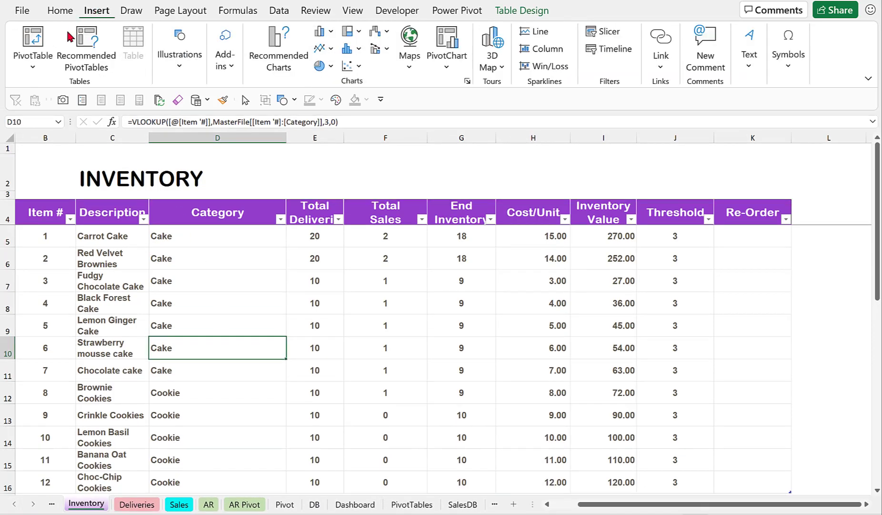
pyautogui.click(32, 66)
pyautogui.click(82, 85)
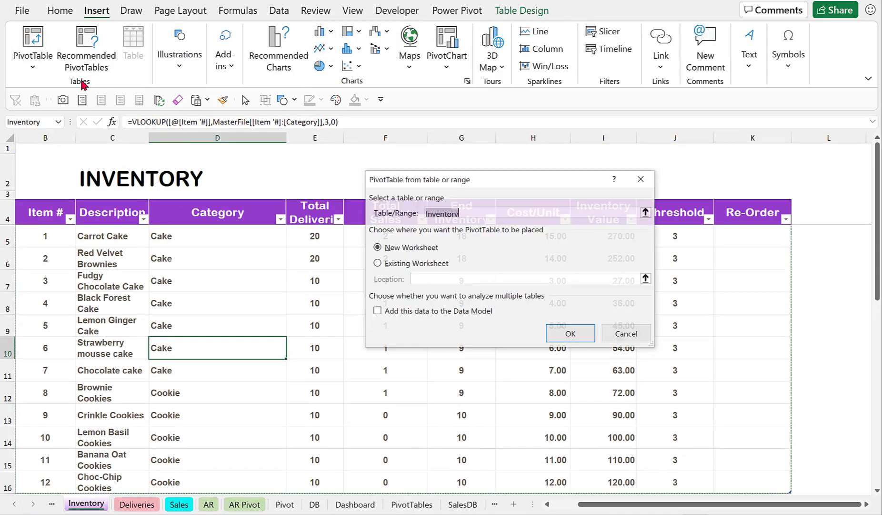
pyautogui.click(376, 263)
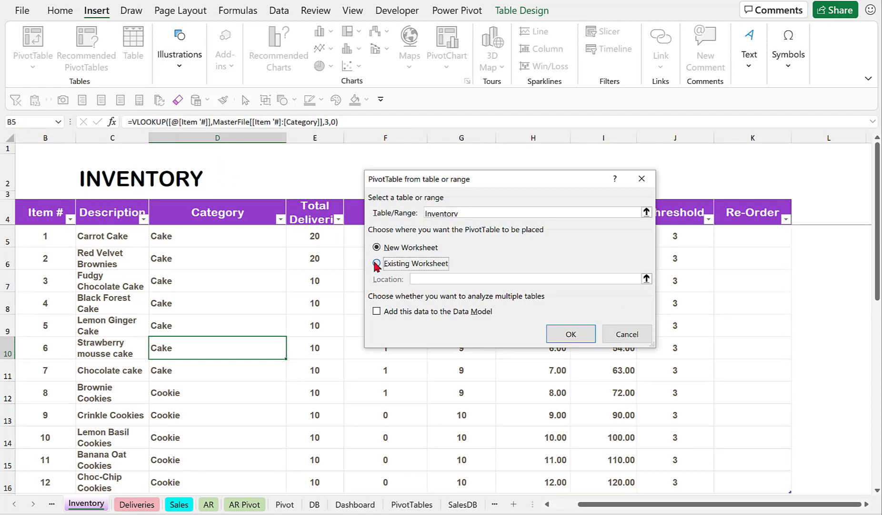
pyautogui.click(646, 278)
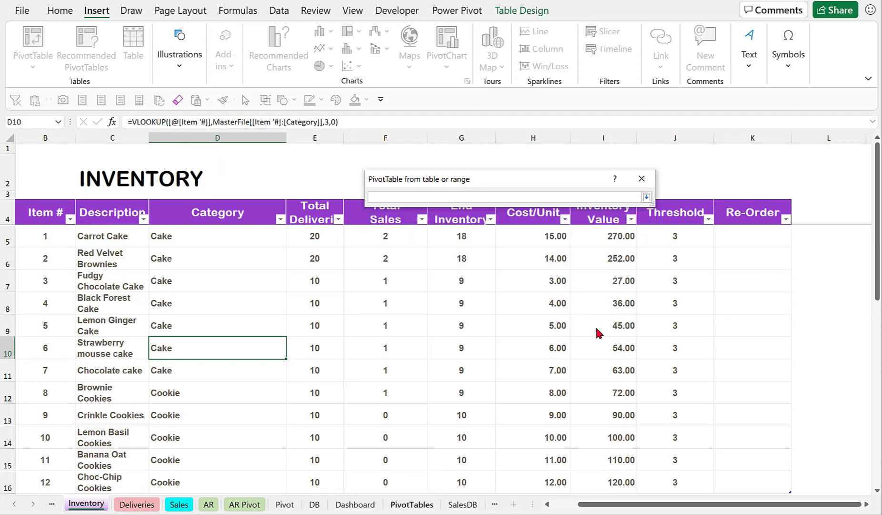
pyautogui.click(423, 506)
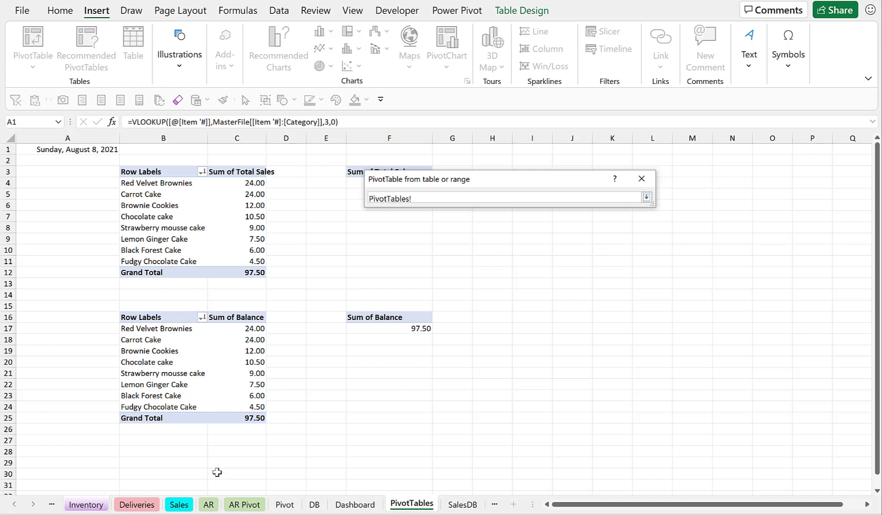
pyautogui.click(172, 465)
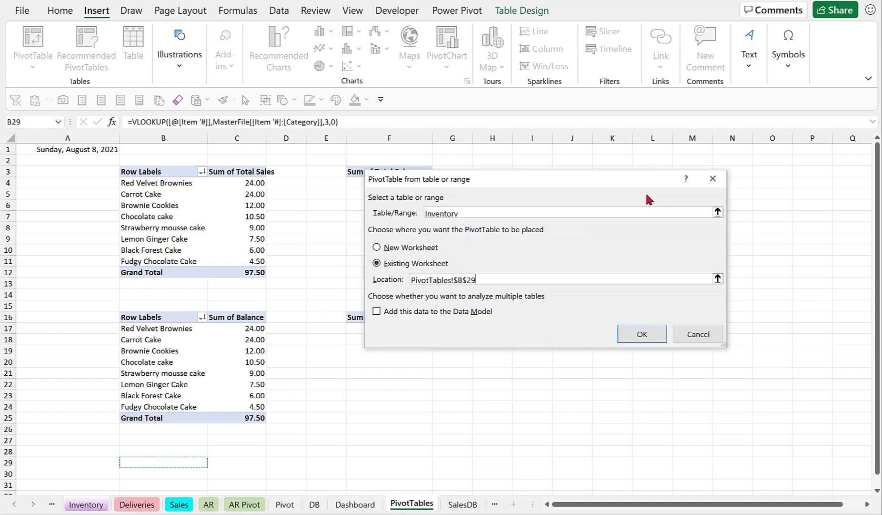
pyautogui.click(647, 198)
pyautogui.click(635, 332)
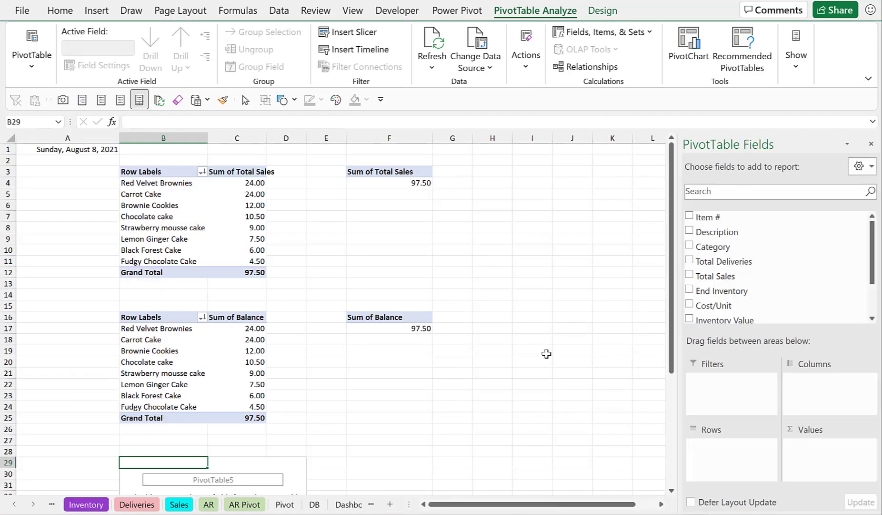
# Add Description to the rows and Inventory Value to the values of the new PivotTable.
pyautogui.scroll(-3, 546, 354)
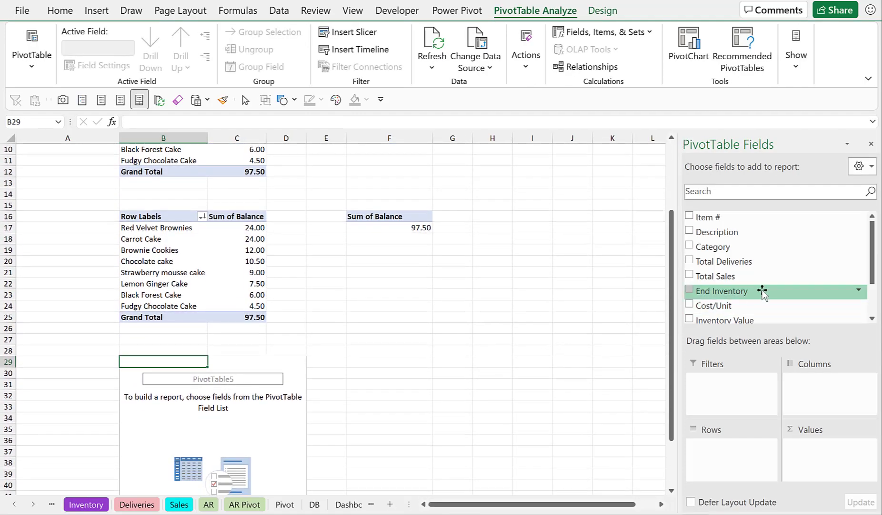
pyautogui.scroll(-2, 763, 291)
pyautogui.scroll(2, 764, 290)
pyautogui.moveTo(751, 231); pyautogui.dragTo(720, 461)
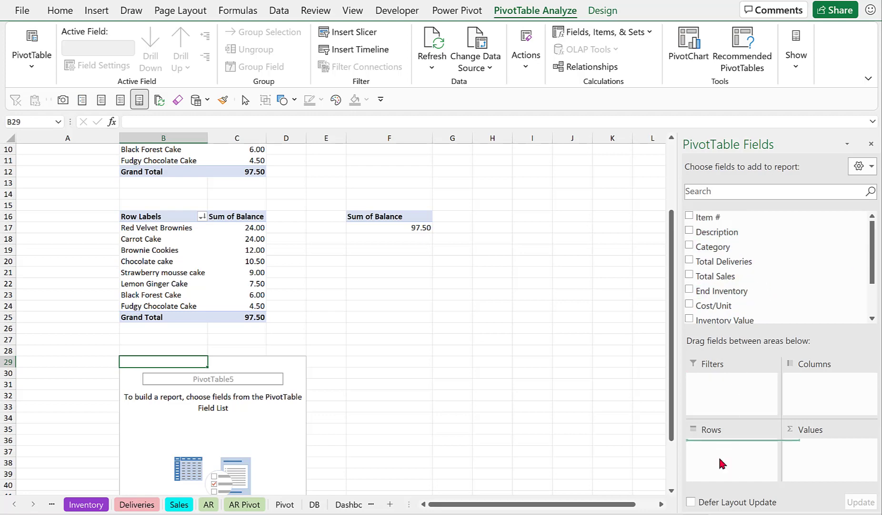
pyautogui.scroll(-2, 787, 300)
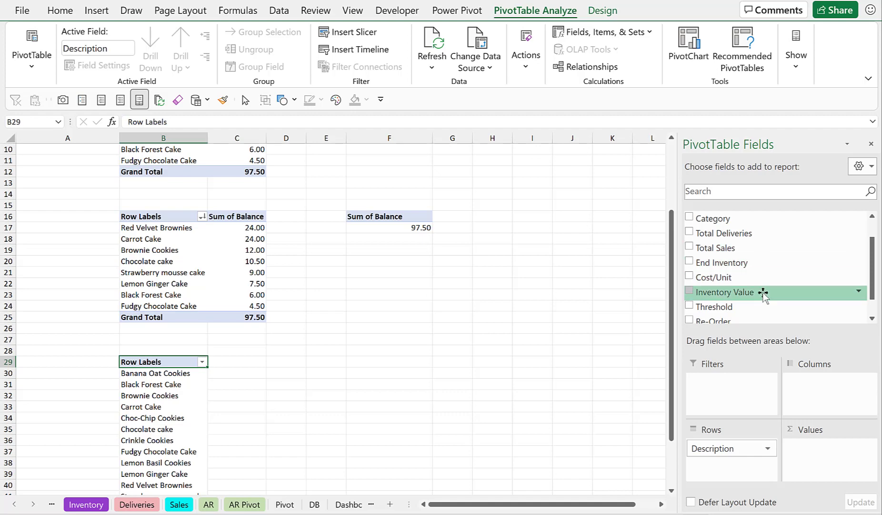
pyautogui.moveTo(764, 293); pyautogui.dragTo(808, 452)
pyautogui.scroll(-1, 331, 359)
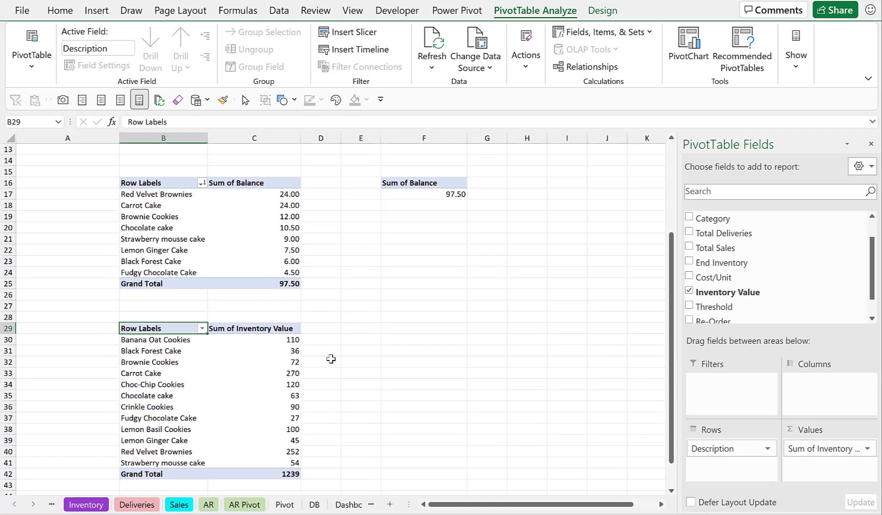
pyautogui.click(282, 365)
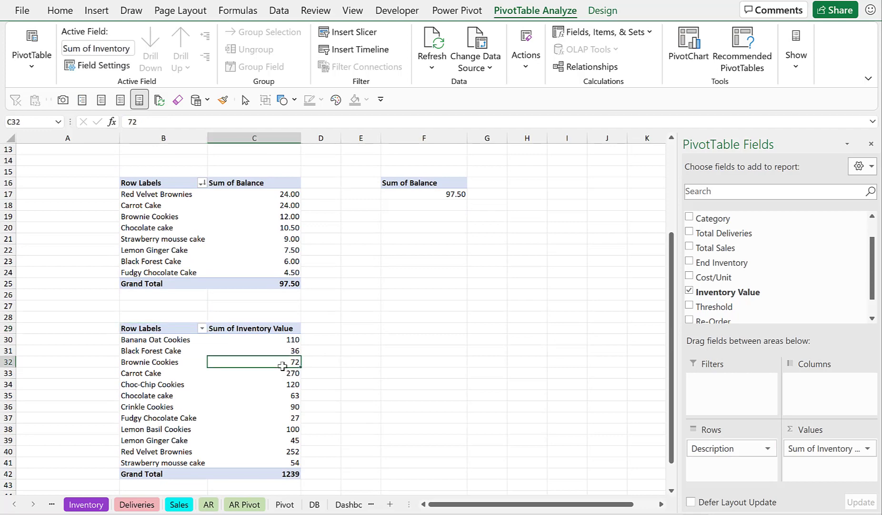
# Sort the Inventory Value PivotTable largest to smallest and format its values as Number with 2 decimals and the 1000 separator.
pyautogui.click(279, 10)
pyautogui.click(384, 56)
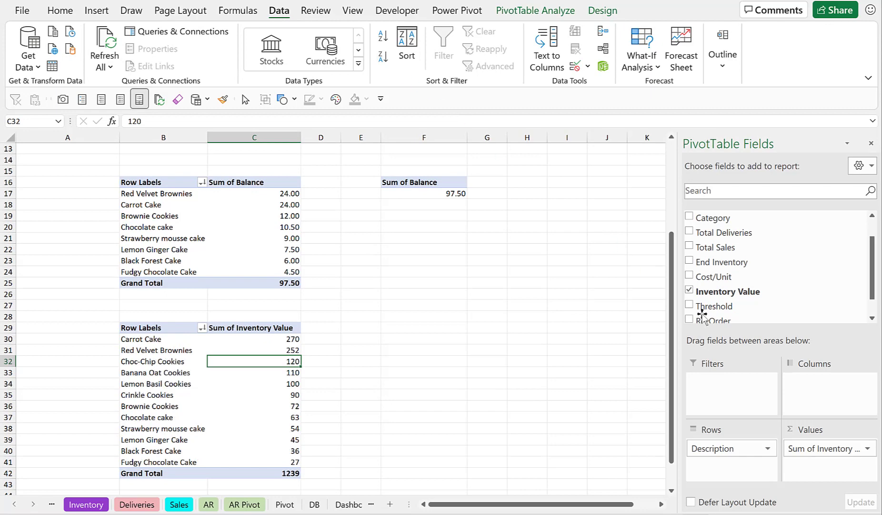
pyautogui.click(868, 449)
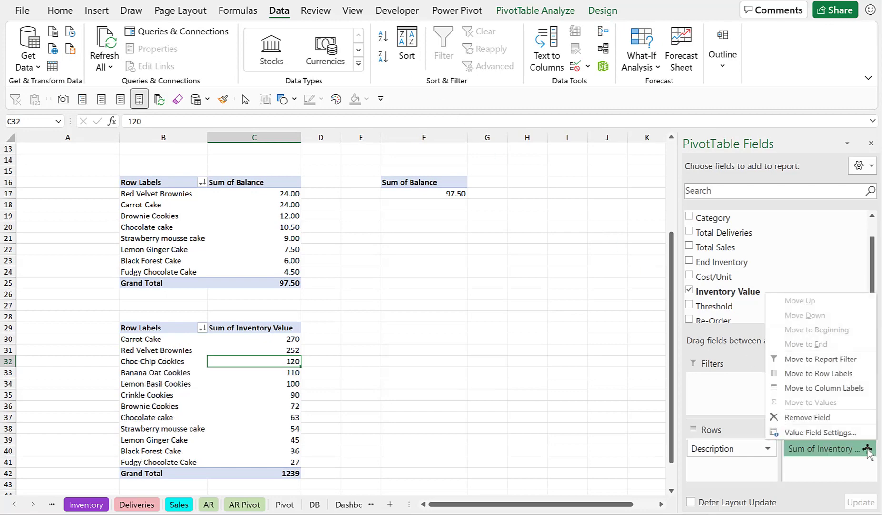
pyautogui.click(803, 432)
pyautogui.click(475, 337)
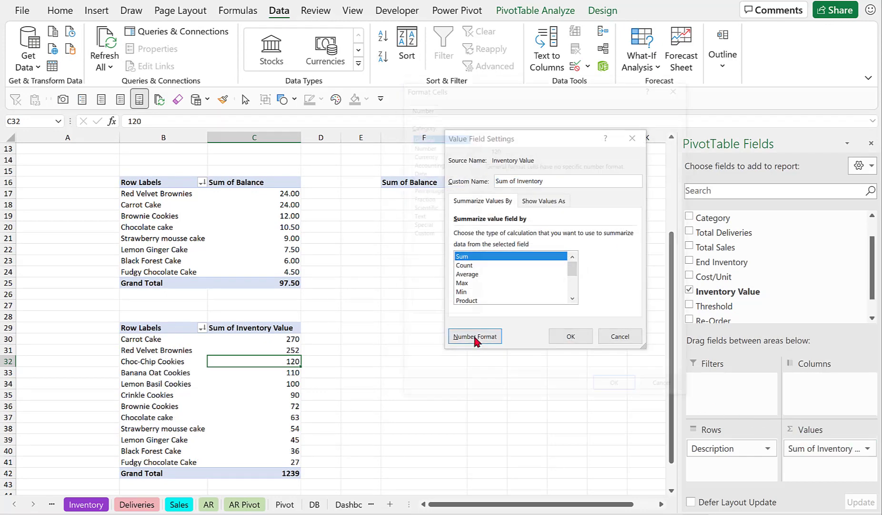
pyautogui.click(422, 145)
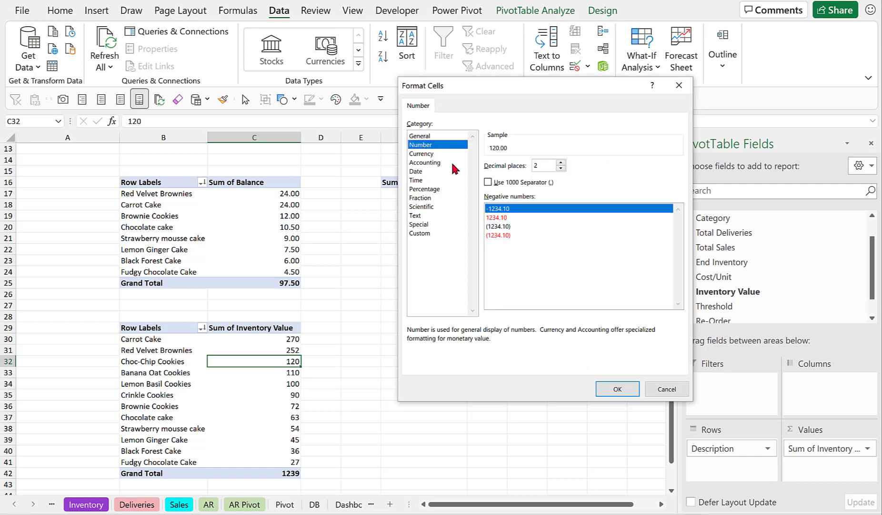
pyautogui.click(618, 388)
pyautogui.click(571, 336)
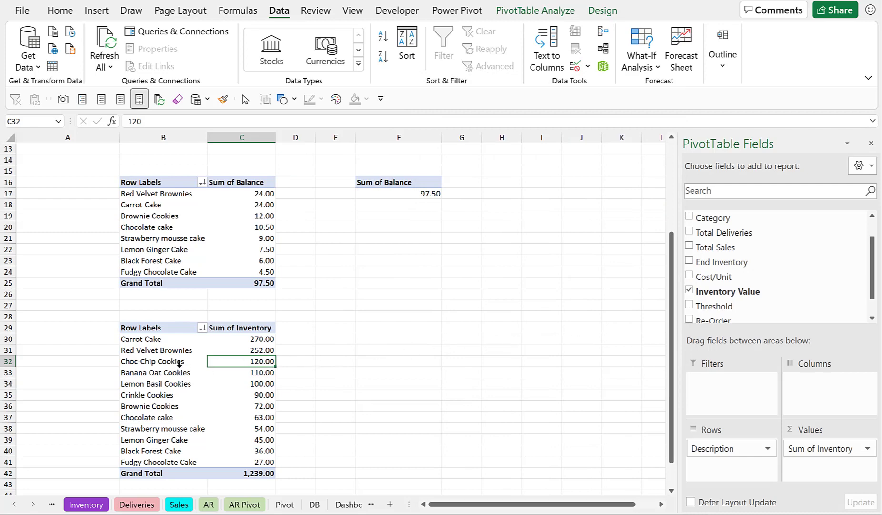
# Copy the Inventory Value PivotTable to cell F29 and remove the Description row field from the copy.
pyautogui.hotkey('ctrl', 'a')
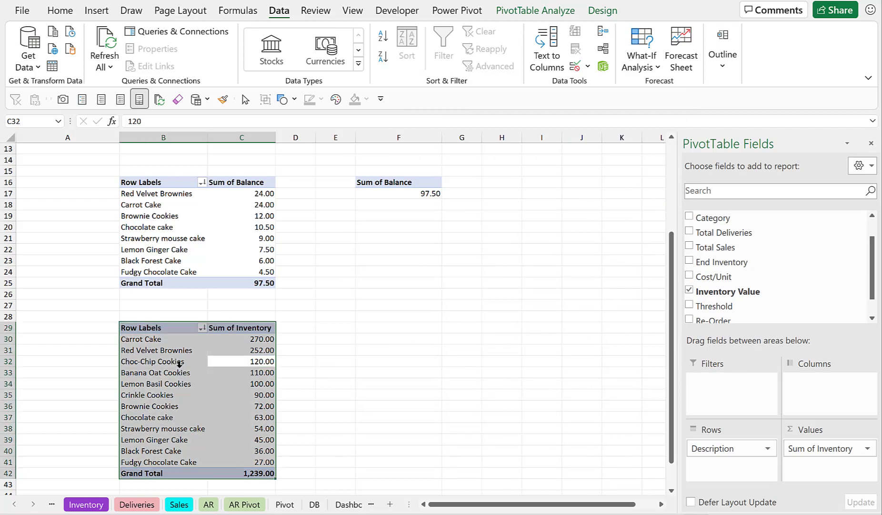
pyautogui.hotkey('ctrl', 'c')
pyautogui.click(375, 325)
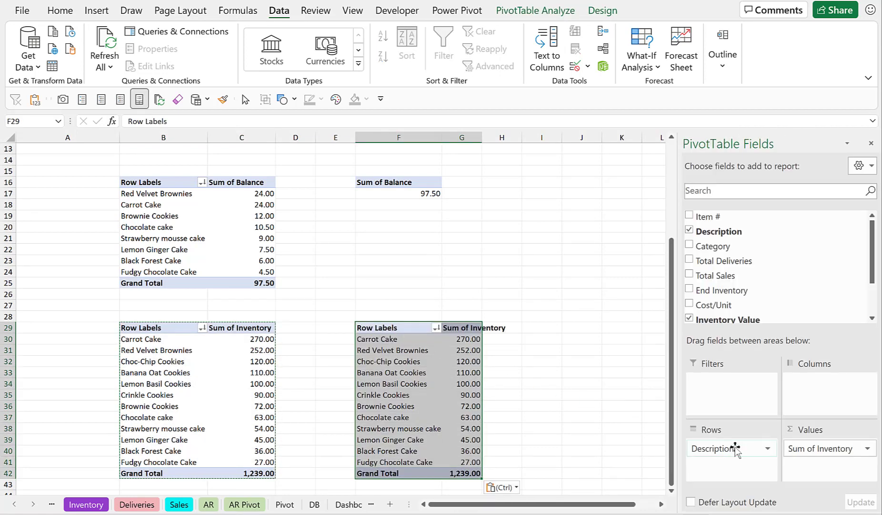
pyautogui.moveTo(729, 448); pyautogui.dragTo(565, 419)
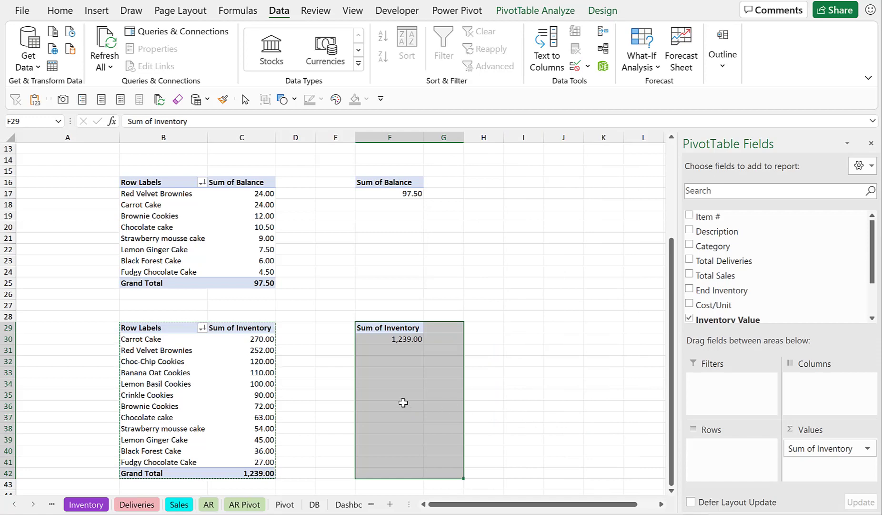
# Duplicate the Sales heading text box on the Dashboard sheet and move the copy just below the heading.
pyautogui.press('Escape')
pyautogui.click(306, 391)
pyautogui.scroll(4, 386, 374)
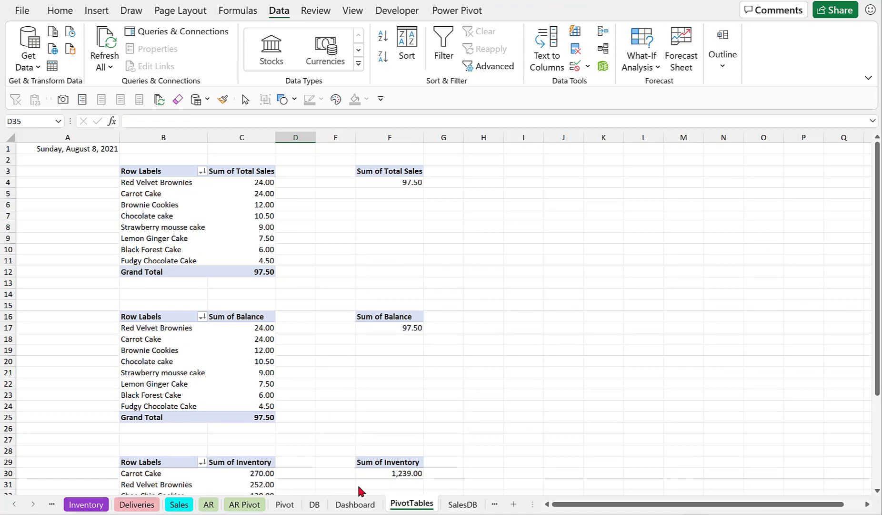
pyautogui.click(357, 505)
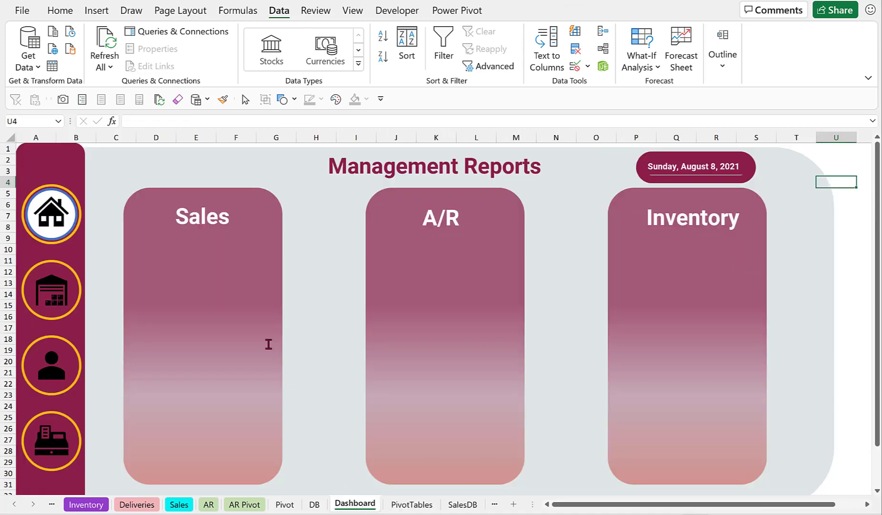
pyautogui.click(204, 224)
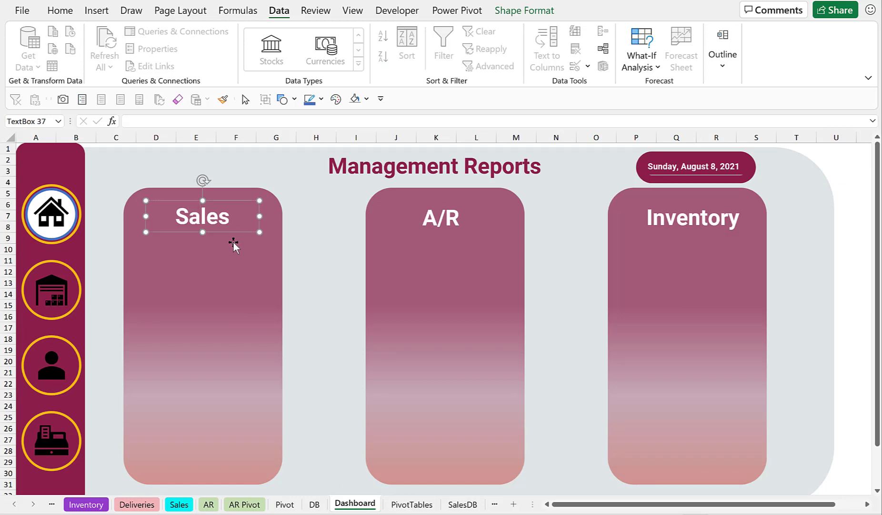
pyautogui.hotkey('ctrl', 'd')
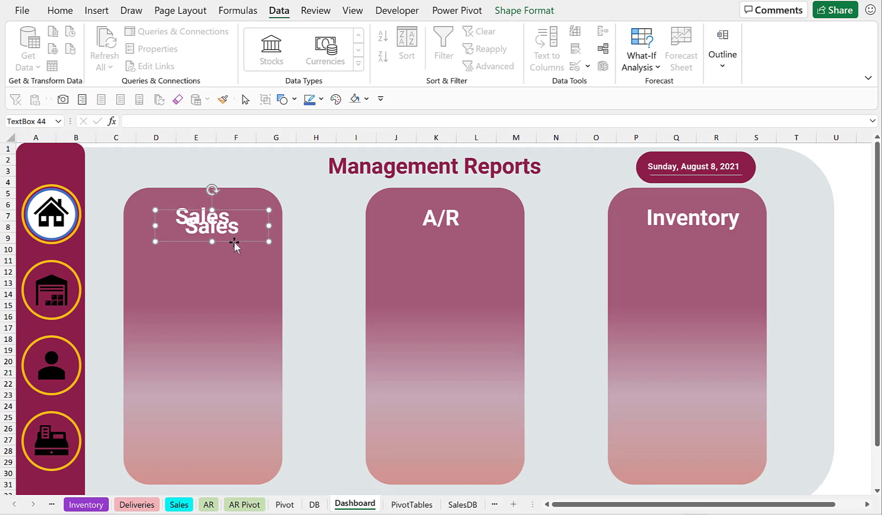
pyautogui.moveTo(234, 241); pyautogui.dragTo(220, 274)
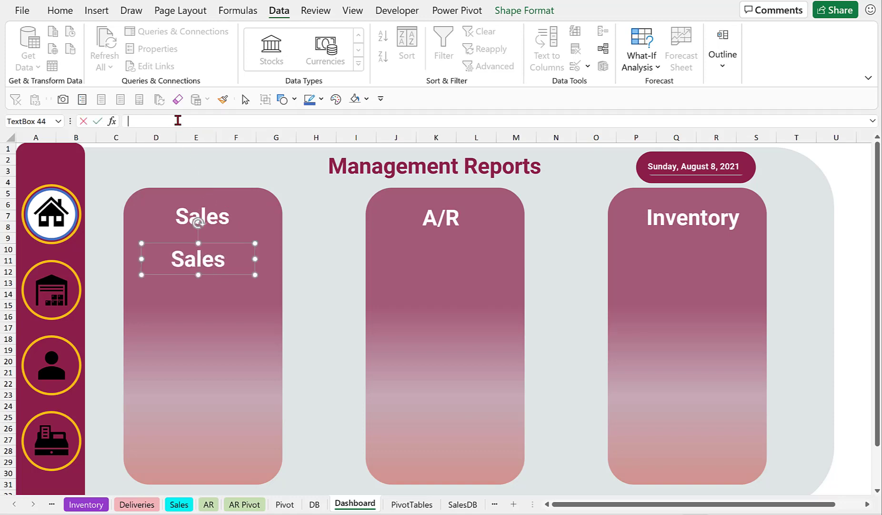
# Clear the copied text box's text and try linking it to cell F4 on the PivotTables sheet.
pyautogui.doubleClick(204, 255)
pyautogui.press('Delete')
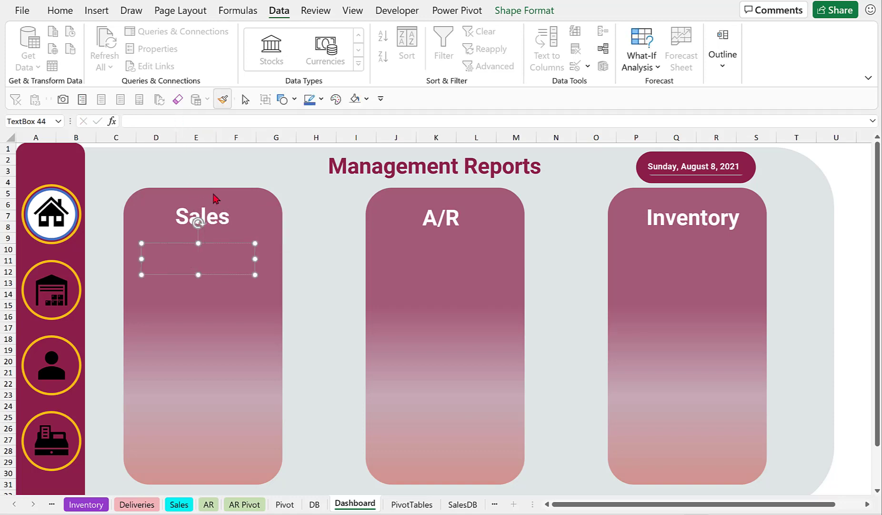
pyautogui.click(221, 120)
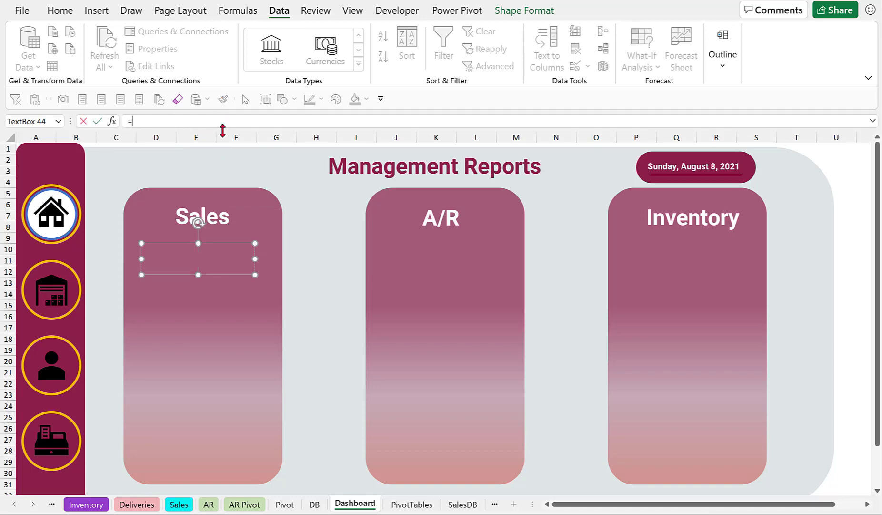
pyautogui.write('=')
pyautogui.click(403, 504)
pyautogui.click(406, 182)
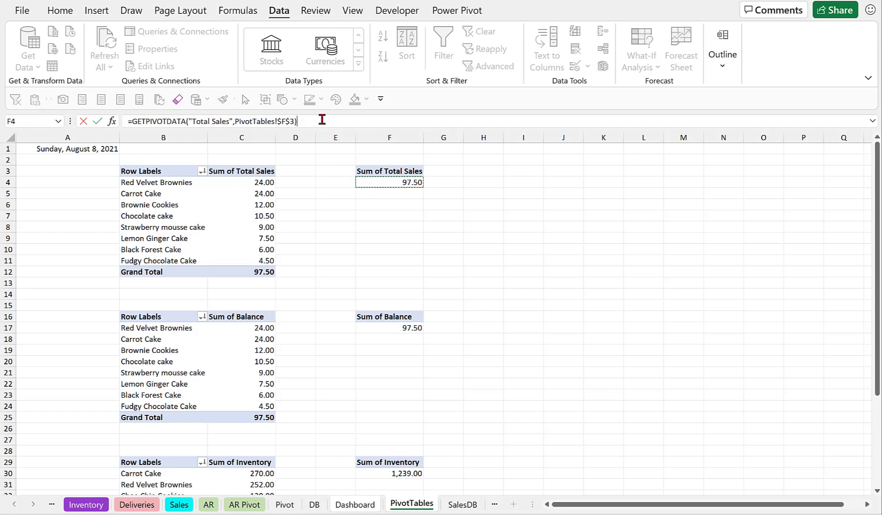
pyautogui.hotkey('shift', 'Down')
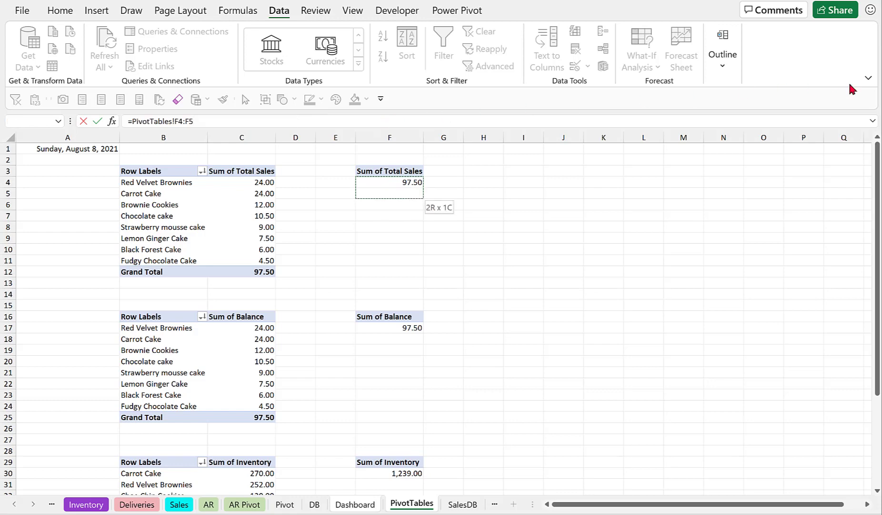
pyautogui.press('BackSpace')
pyautogui.press('BackSpace')
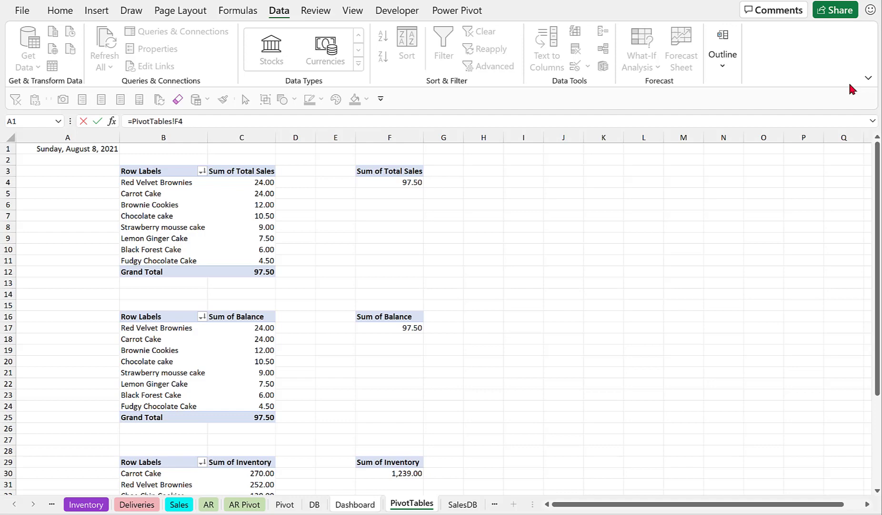
pyautogui.press('Return')
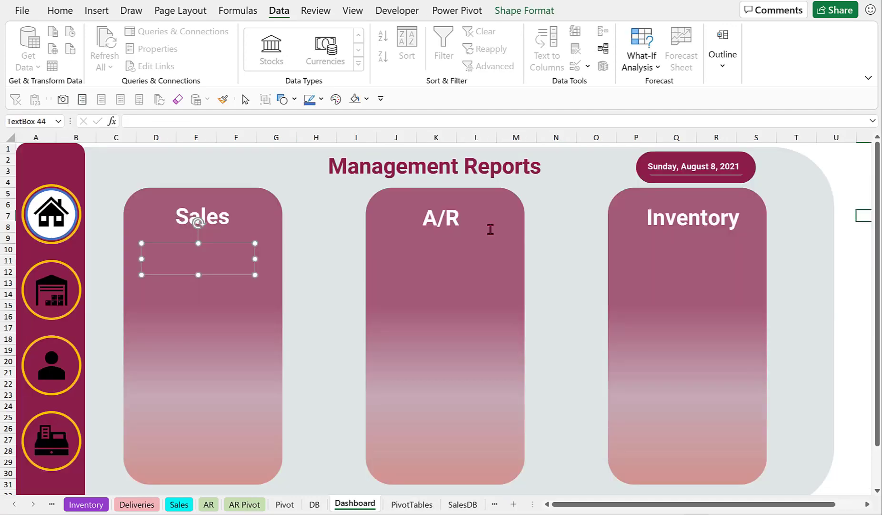
# Try linking the text box to the Sum of Total Sales value on the PivotTables sheet.
pyautogui.click(316, 229)
pyautogui.click(216, 259)
pyautogui.click(306, 118)
pyautogui.write('=')
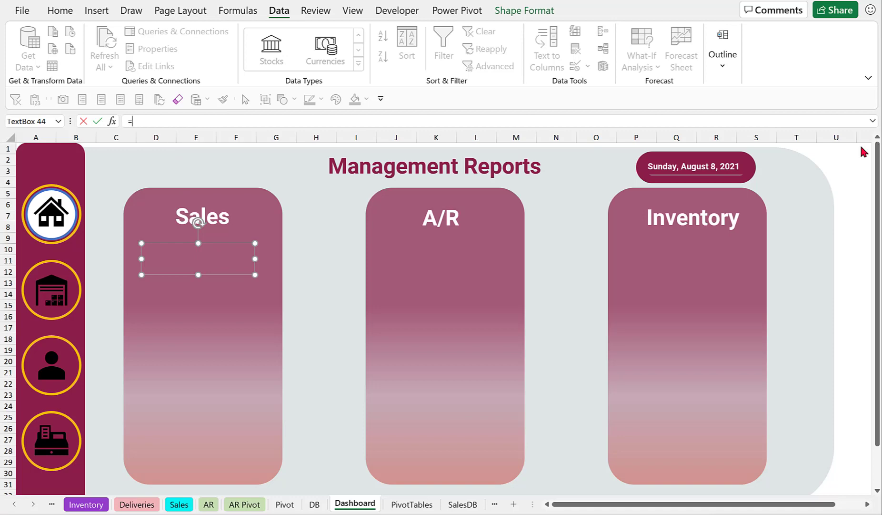
pyautogui.click(424, 504)
pyautogui.click(405, 181)
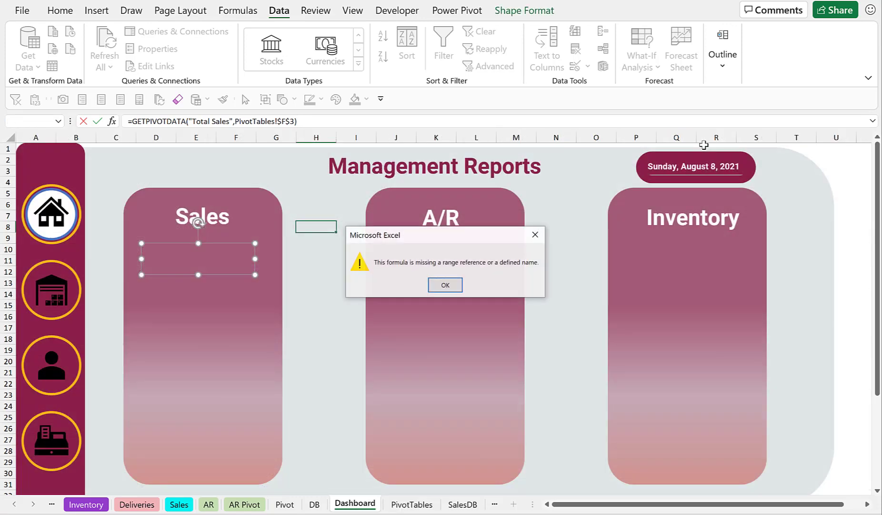
pyautogui.press('Return')
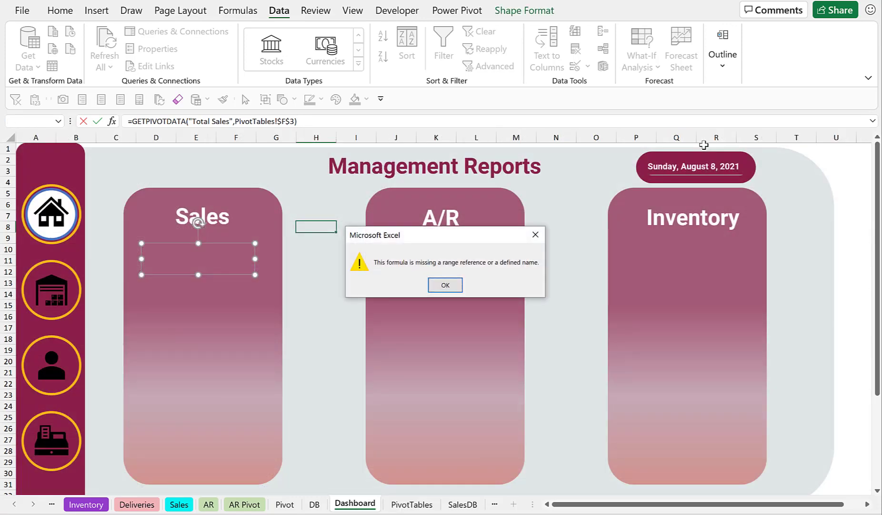
pyautogui.click(445, 287)
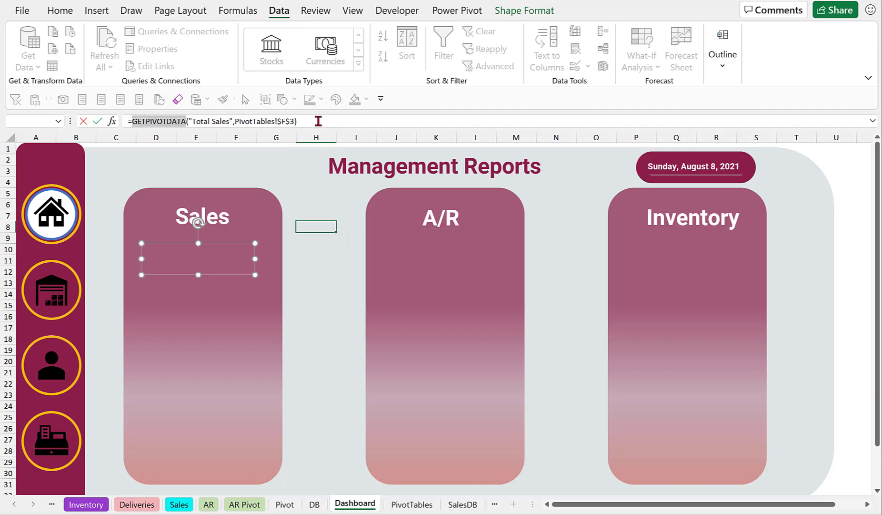
# Link the text box to the PivotTables sheet's Sum of Total Sales value with the formula =PivotTables!F4.
pyautogui.moveTo(317, 121); pyautogui.dragTo(1, 89)
pyautogui.write('=')
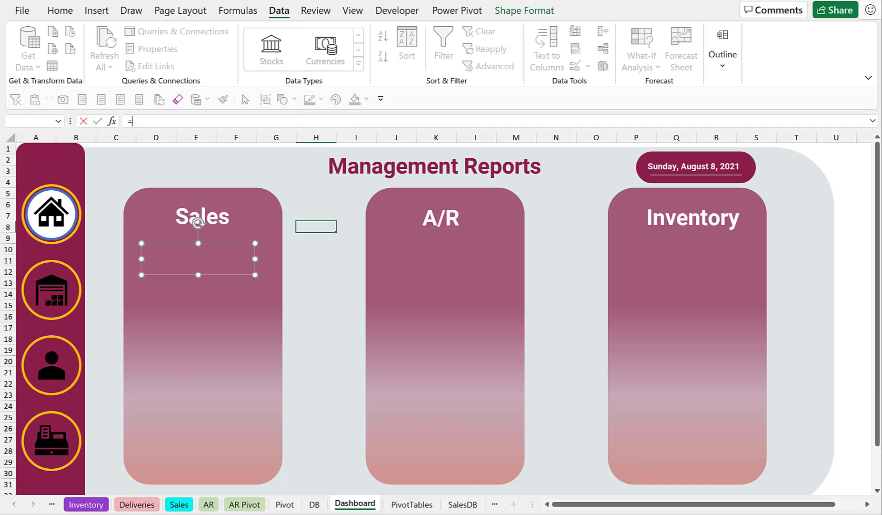
pyautogui.click(411, 503)
pyautogui.click(388, 182)
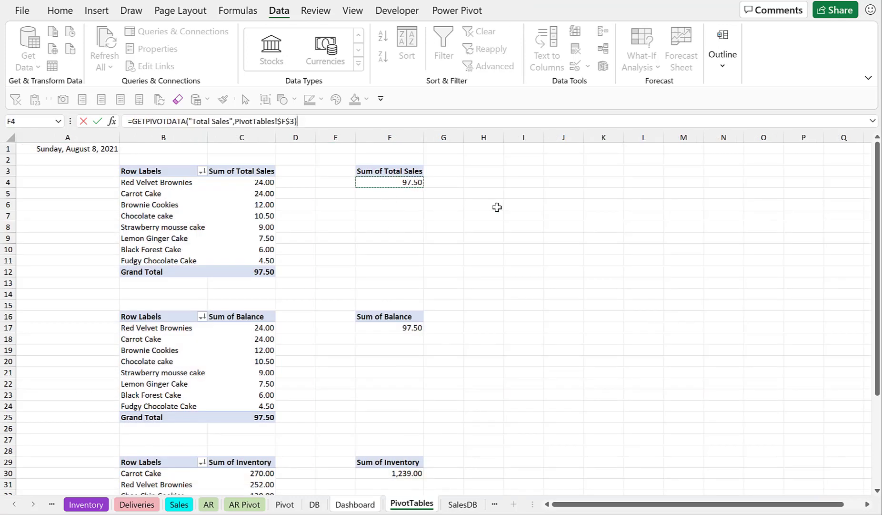
pyautogui.hotkey('shift', 'Down')
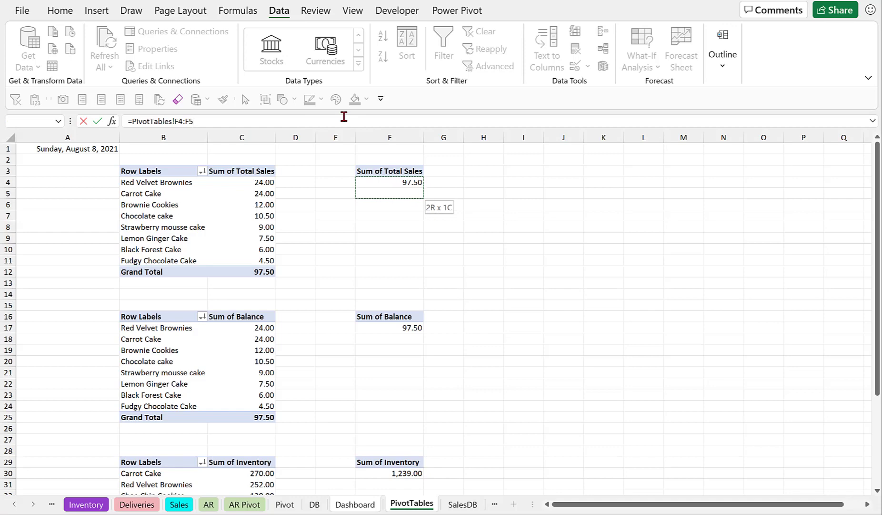
pyautogui.press('BackSpace')
pyautogui.press('BackSpace')
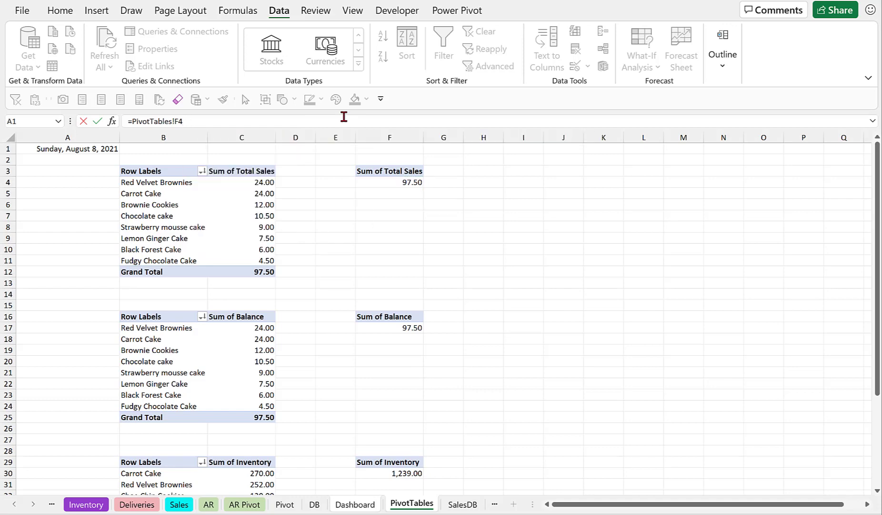
pyautogui.press('Return')
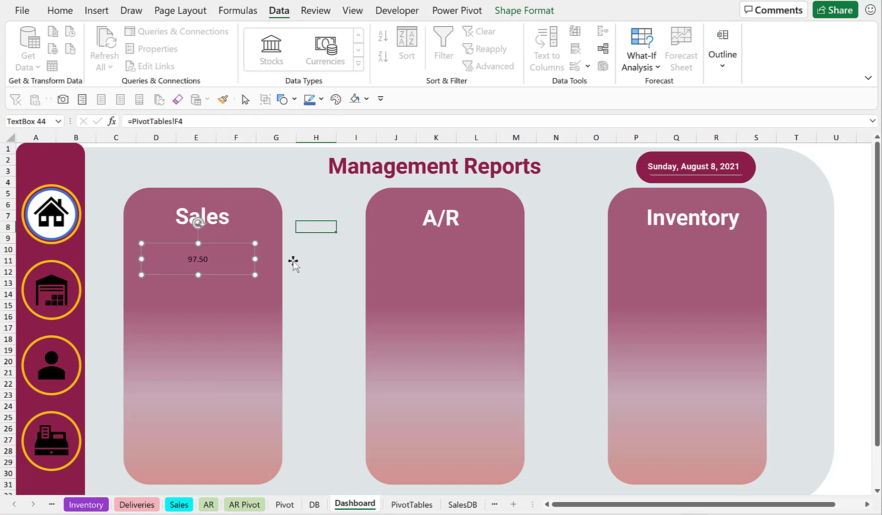
# Enlarge the linked value's font to 24 pt and change its font color.
pyautogui.click(59, 11)
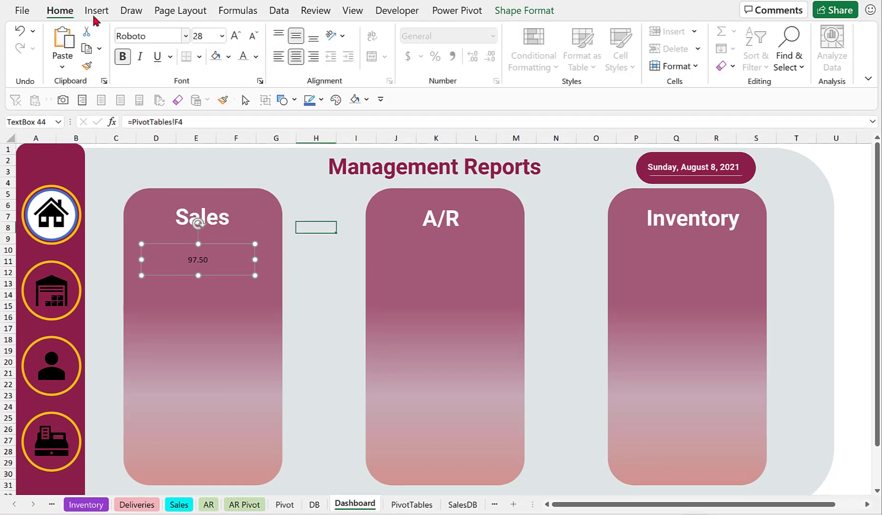
pyautogui.click(256, 56)
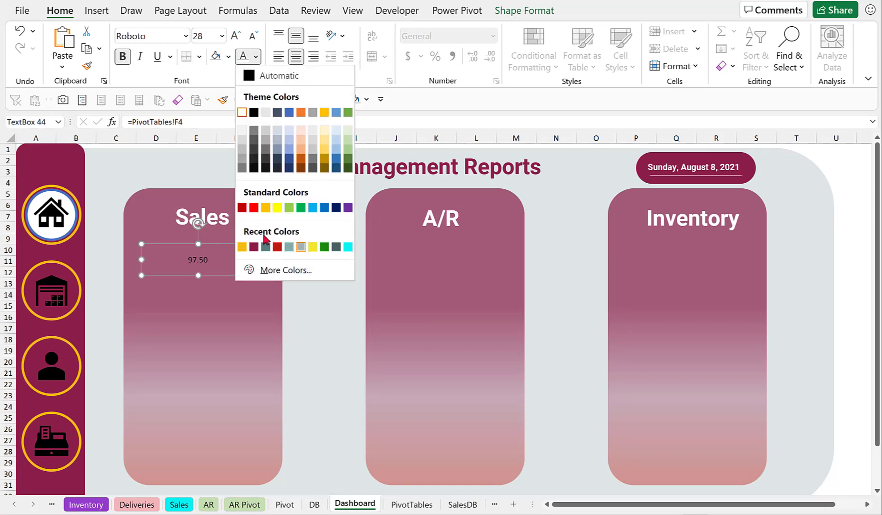
pyautogui.click(265, 248)
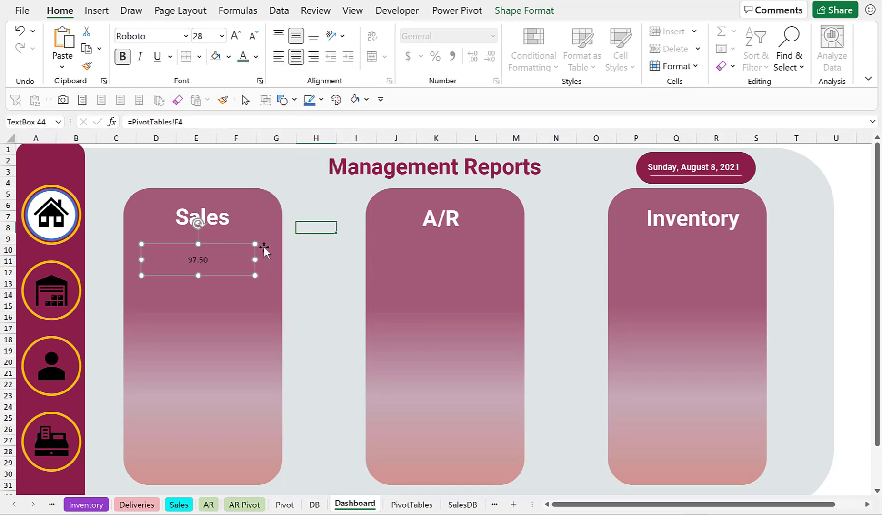
pyautogui.click(236, 36)
pyautogui.click(235, 36)
pyautogui.click(236, 36)
pyautogui.click(236, 36)
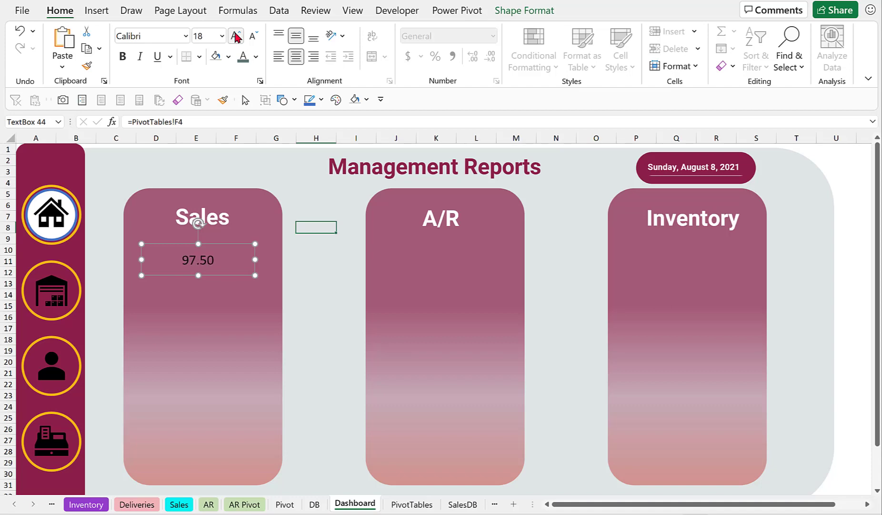
pyautogui.click(236, 35)
pyautogui.click(236, 36)
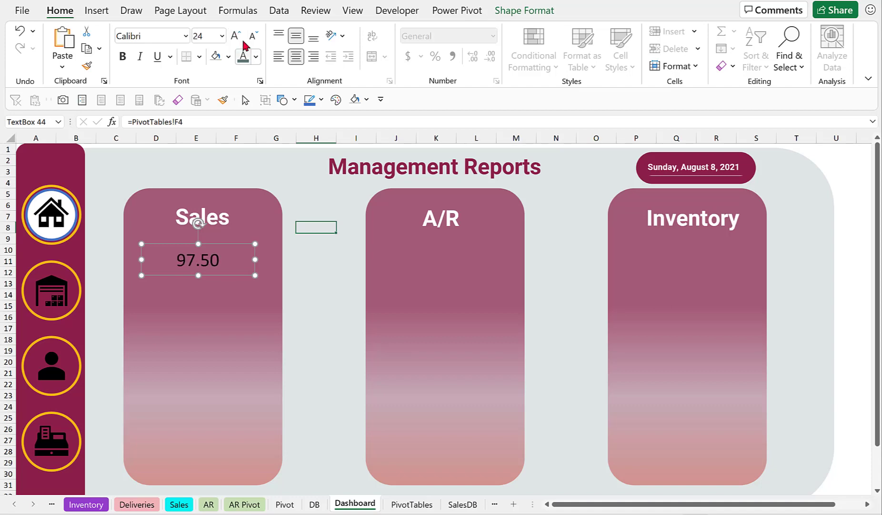
pyautogui.click(256, 56)
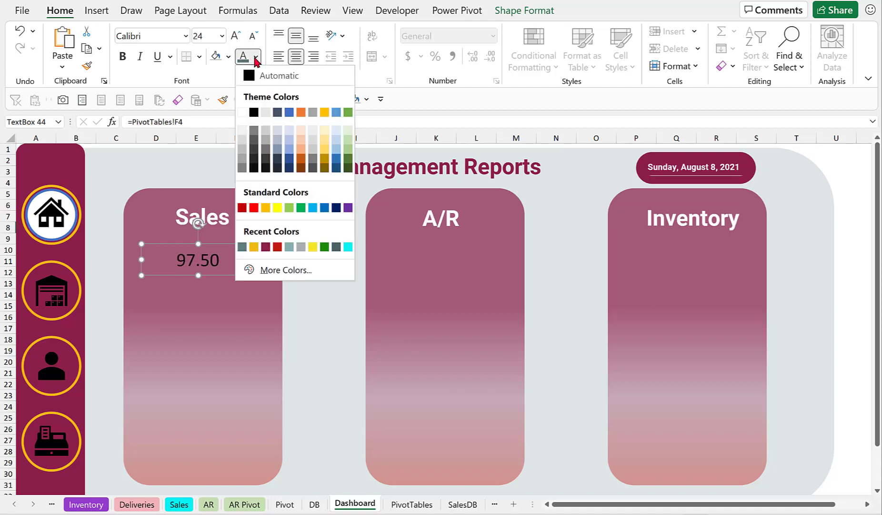
pyautogui.click(242, 246)
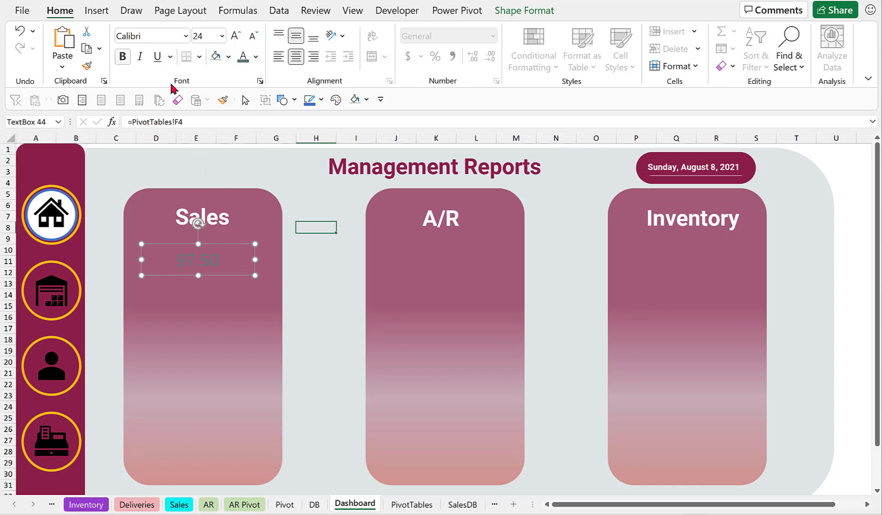
# Set the linked value's font to Roboto and its font color to Gray.
pyautogui.click(180, 35)
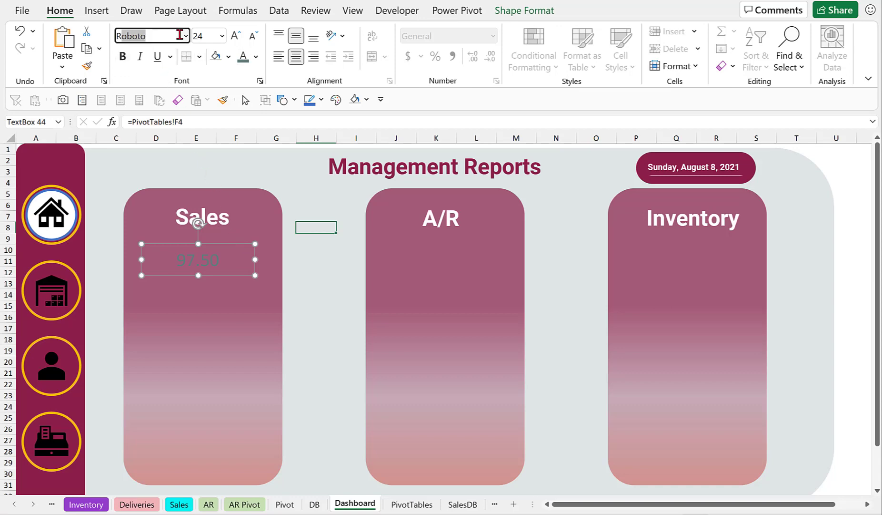
pyautogui.click(861, 226)
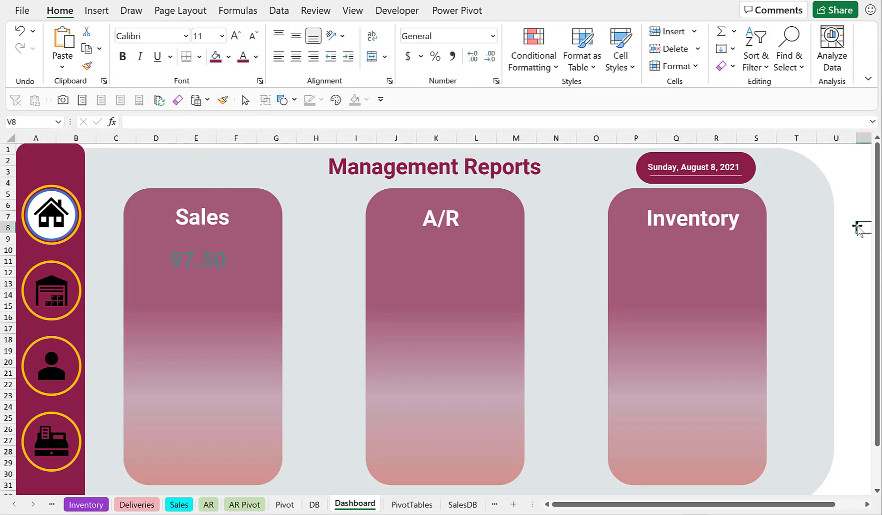
pyautogui.click(180, 257)
pyautogui.click(256, 56)
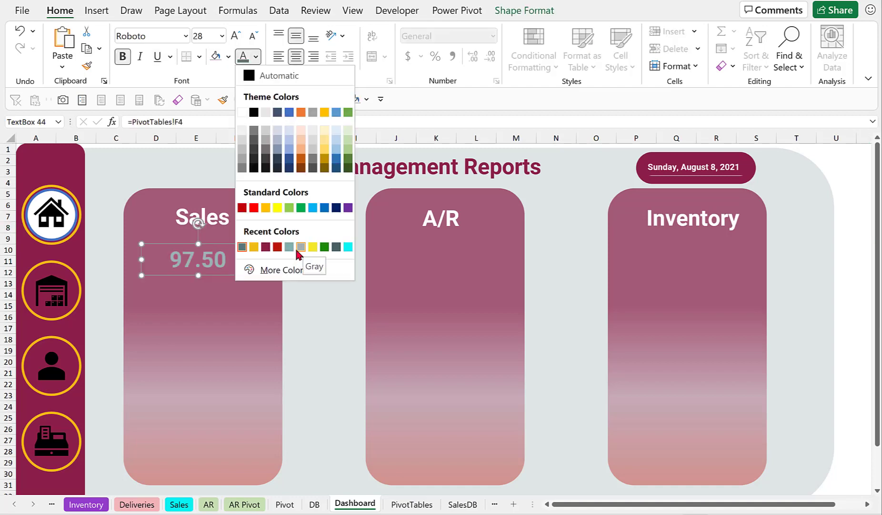
pyautogui.click(301, 247)
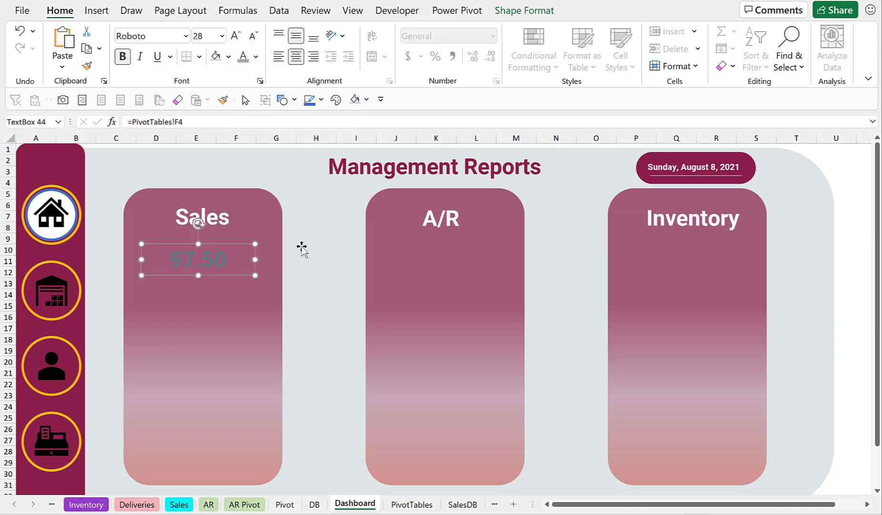
pyautogui.click(838, 171)
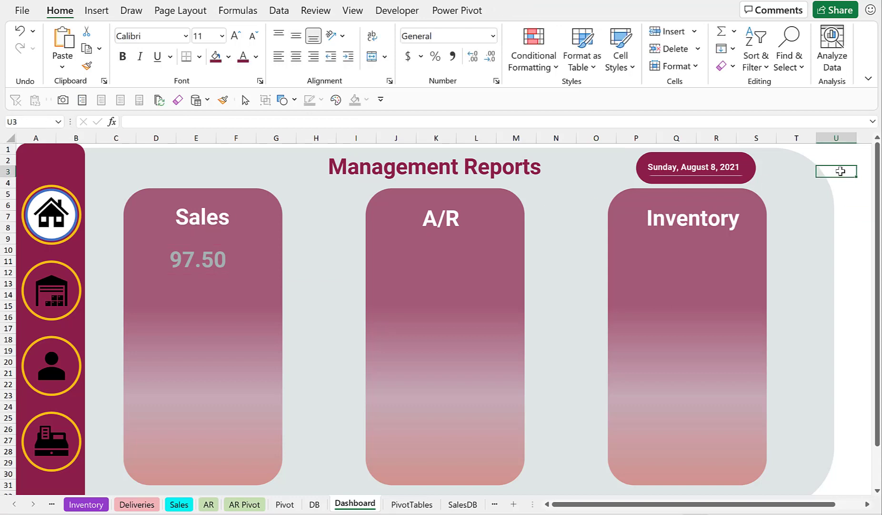
# Duplicate the value text box twice and move one copy into the Inventory panel.
pyautogui.click(211, 264)
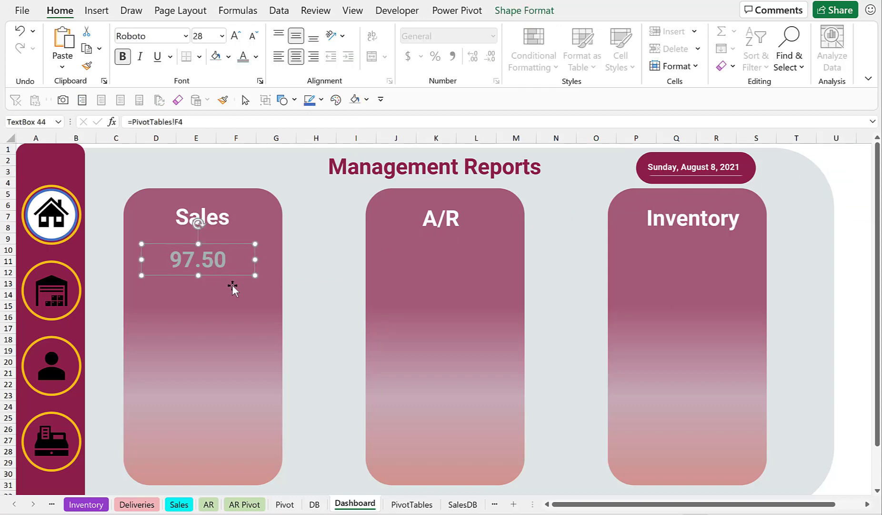
pyautogui.hotkey('ctrl', 'd')
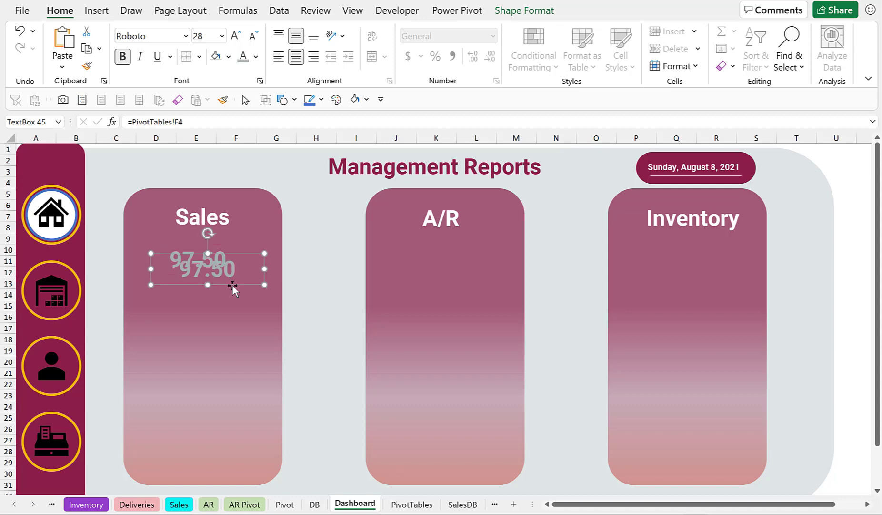
pyautogui.hotkey('ctrl', 'd')
pyautogui.moveTo(250, 294); pyautogui.dragTo(725, 281)
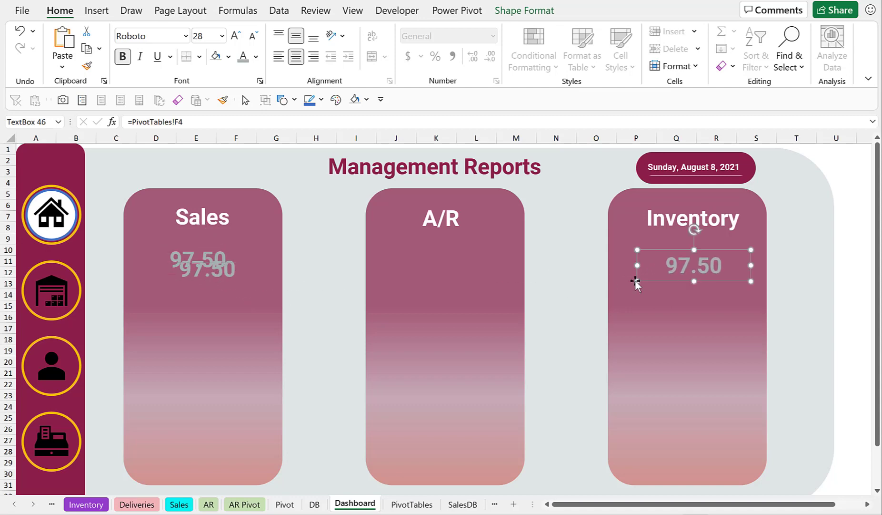
# Move the second value copy into the A/R panel and link it to the Sum of Balance value with =PivotTables!F17.
pyautogui.click(216, 278)
pyautogui.moveTo(223, 283); pyautogui.dragTo(454, 279)
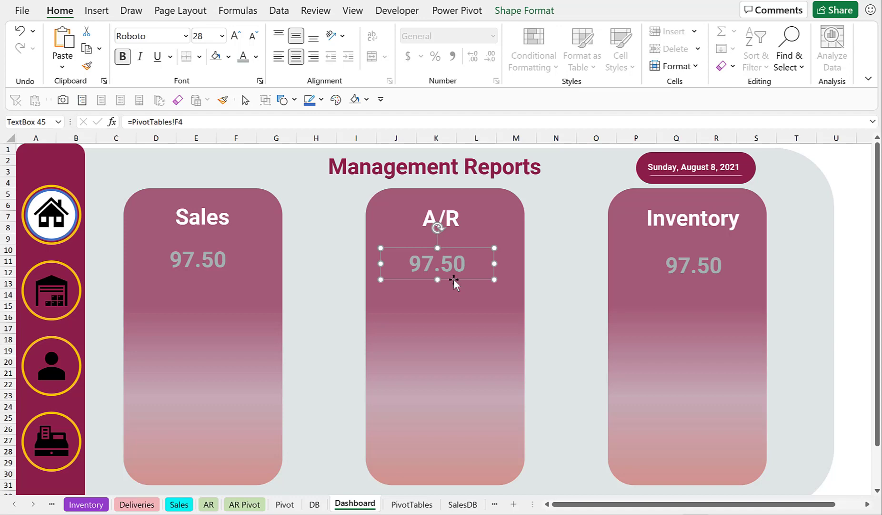
pyautogui.tripleClick(138, 119)
pyautogui.write('=')
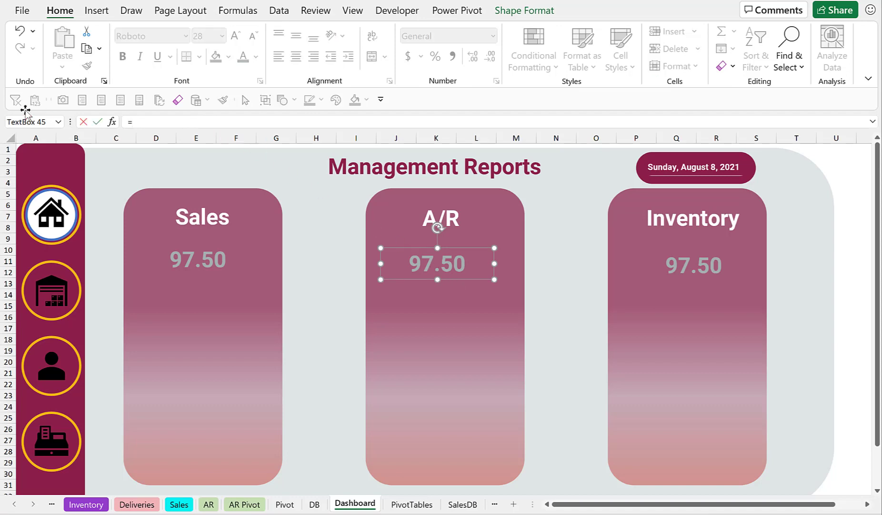
pyautogui.click(412, 504)
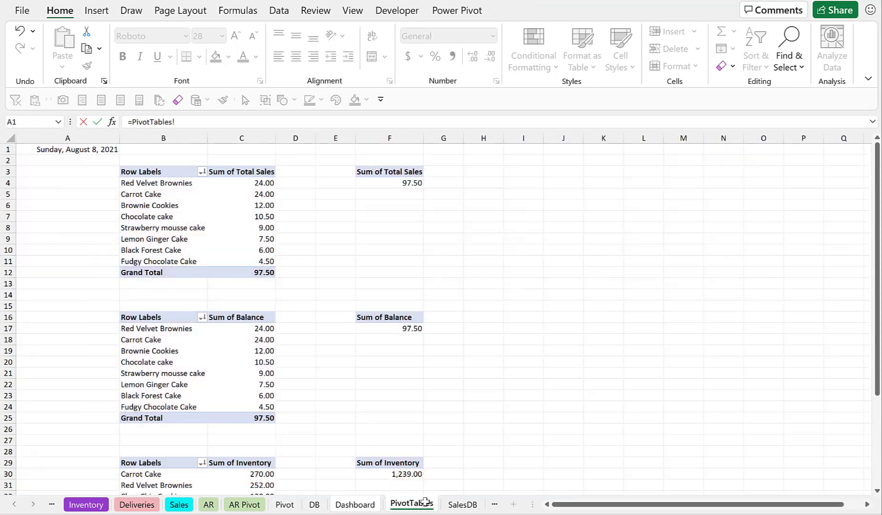
pyautogui.click(408, 328)
pyautogui.hotkey('shift', 'Down')
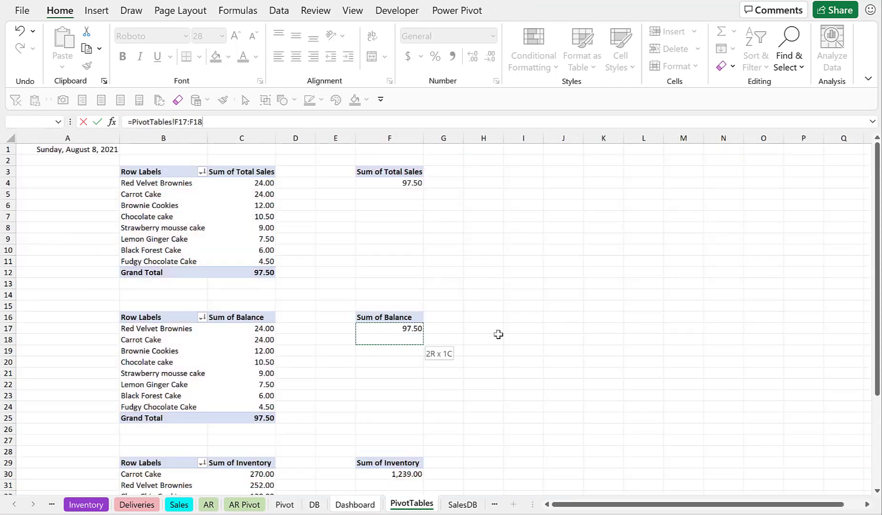
pyautogui.press('BackSpace')
pyautogui.press('BackSpace')
pyautogui.press('BackSpace')
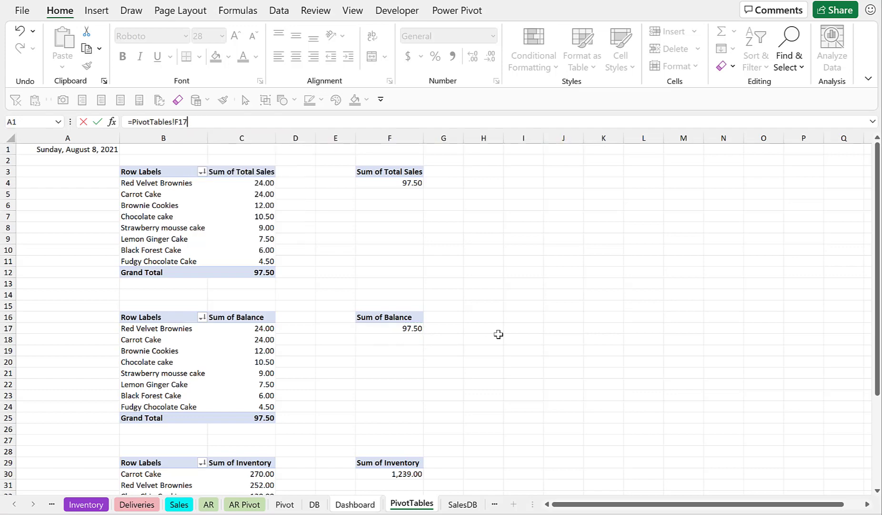
pyautogui.press('Return')
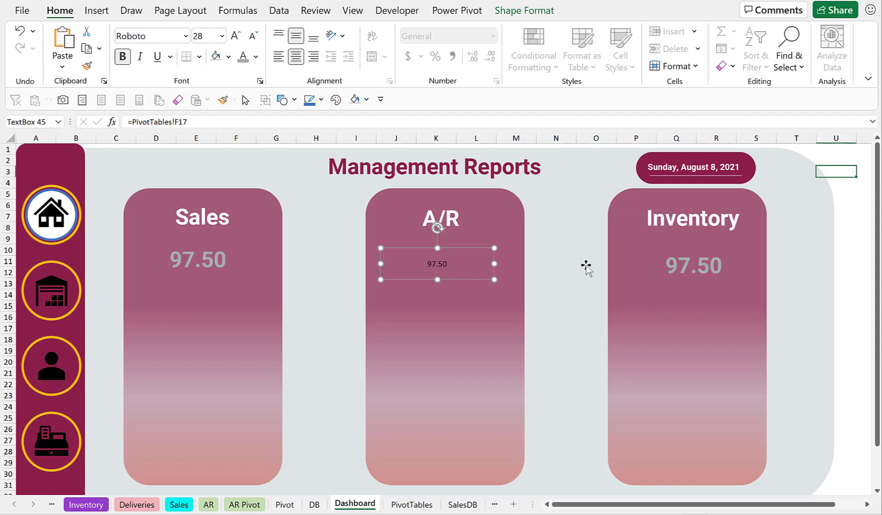
# Link the Inventory panel's value text box to the Sum of Inventory value with =PivotTables!F30.
pyautogui.click(683, 266)
pyautogui.tripleClick(202, 121)
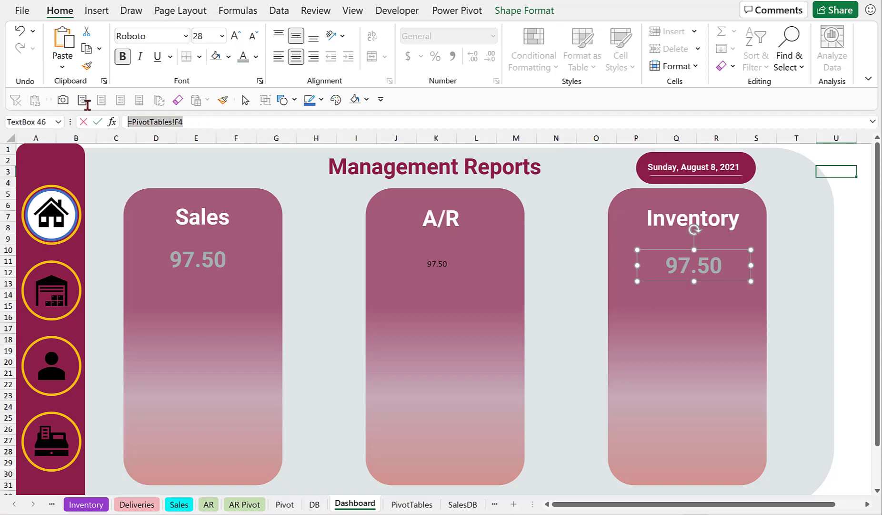
pyautogui.write('=')
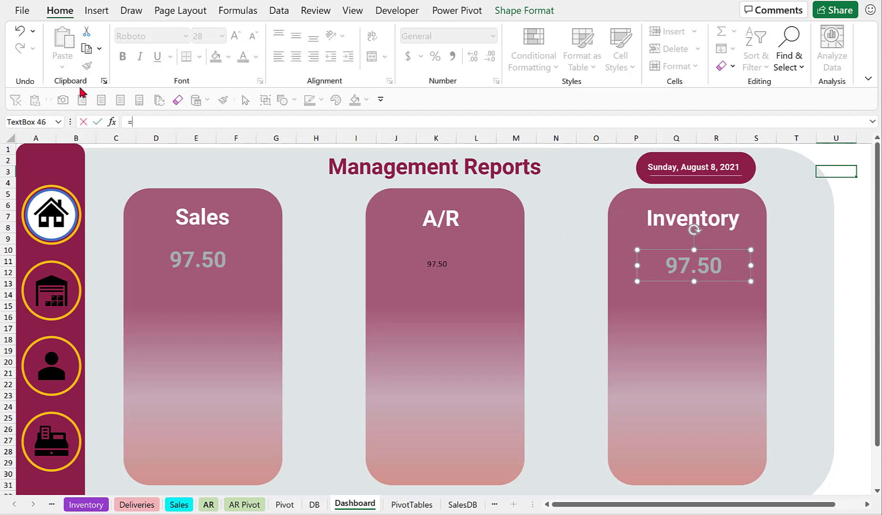
pyautogui.click(412, 504)
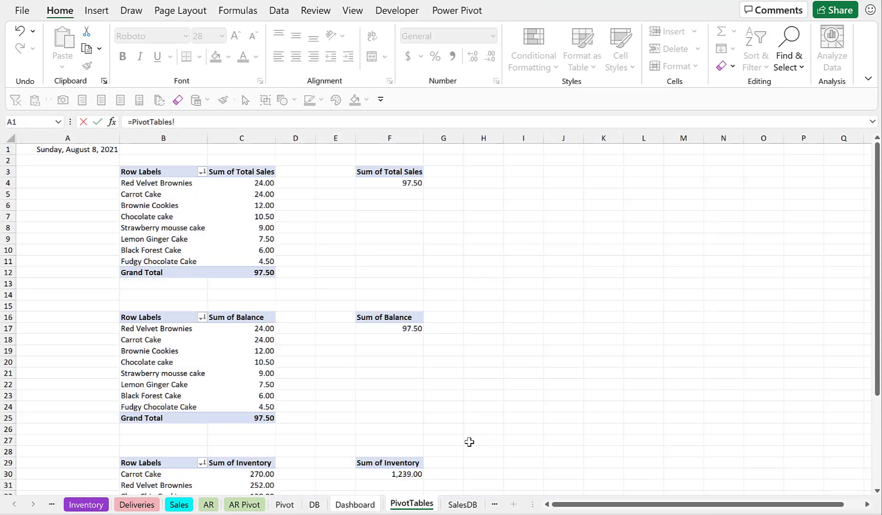
pyautogui.scroll(-1, 470, 441)
pyautogui.click(409, 440)
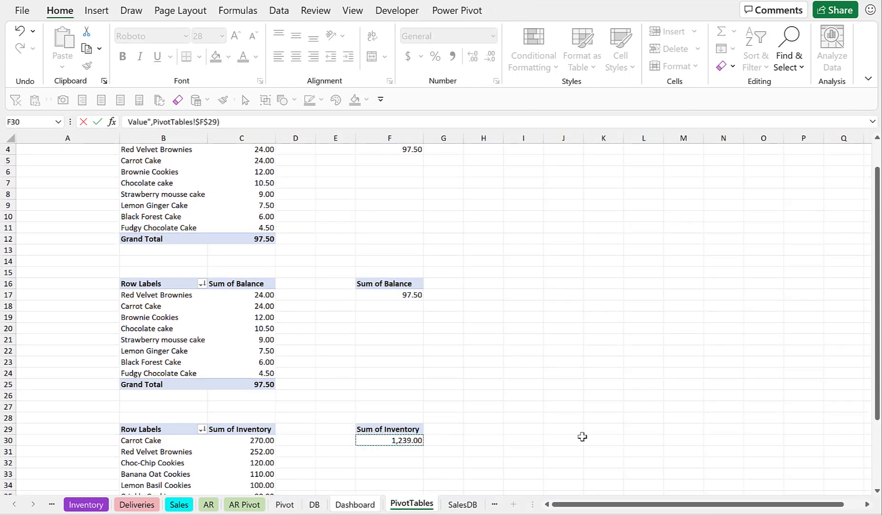
pyautogui.write(':')
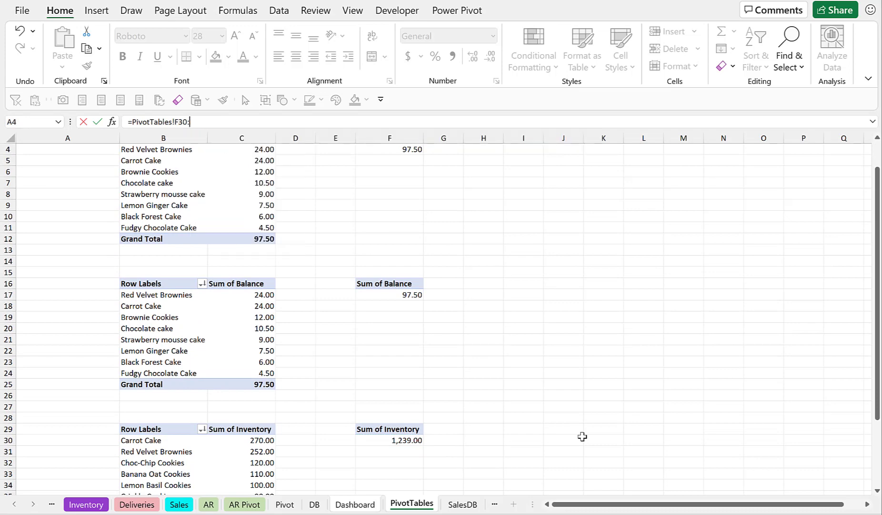
pyautogui.press('Return')
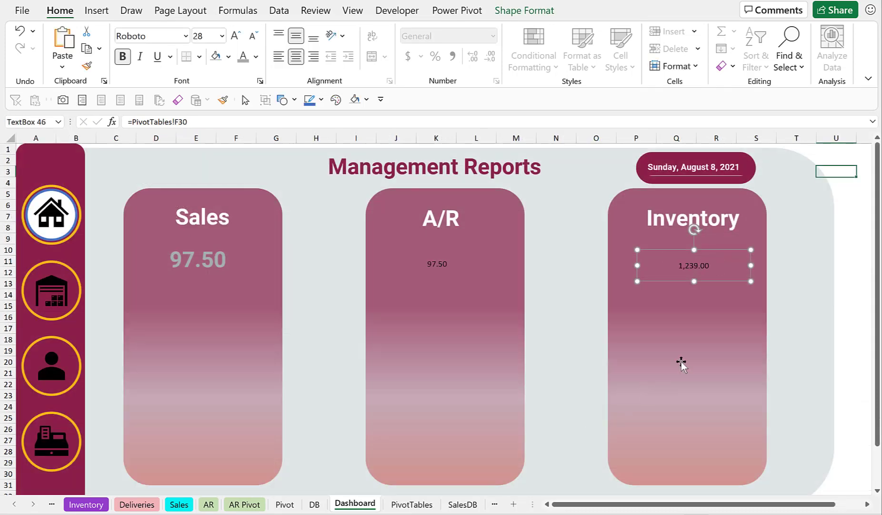
pyautogui.click(851, 233)
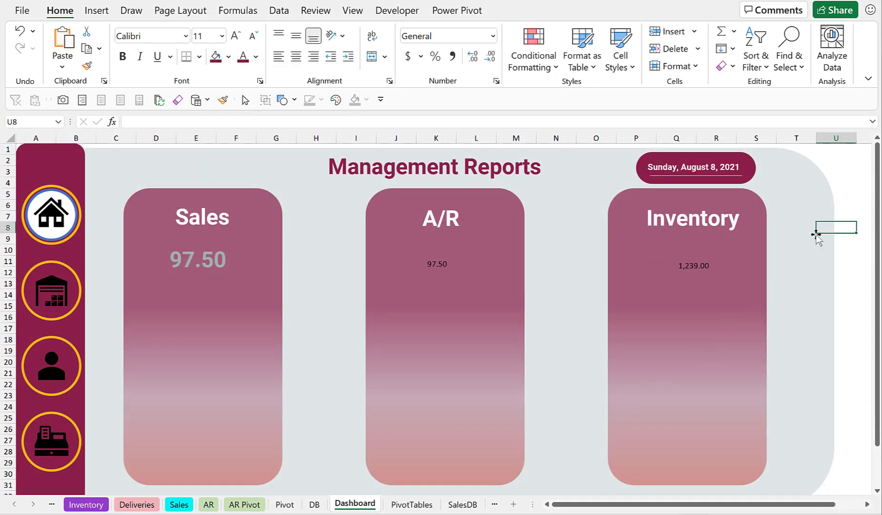
# Copy the Sales value's formatting onto the A/R and Inventory value text boxes with Format Painter.
pyautogui.click(216, 264)
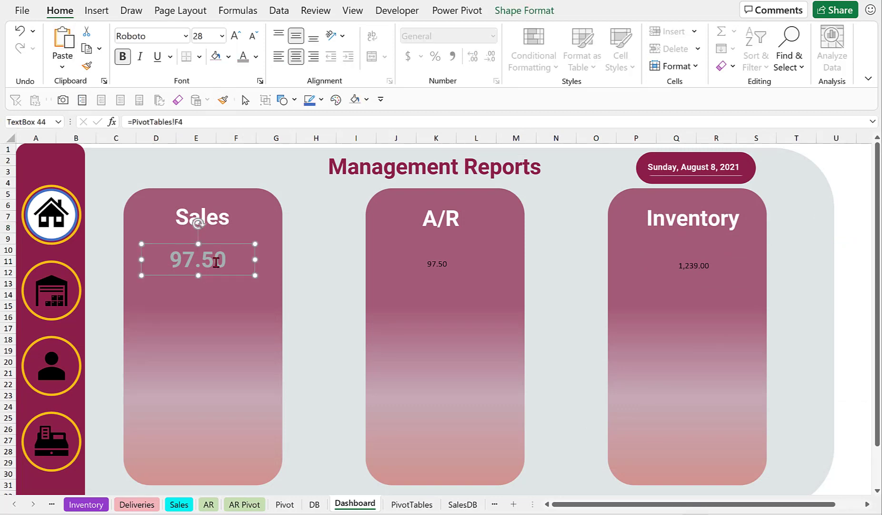
pyautogui.click(224, 100)
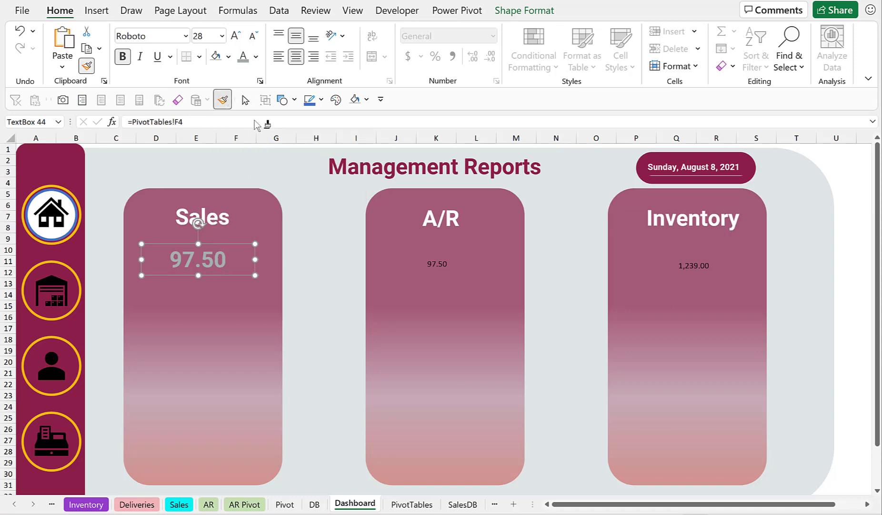
pyautogui.click(437, 263)
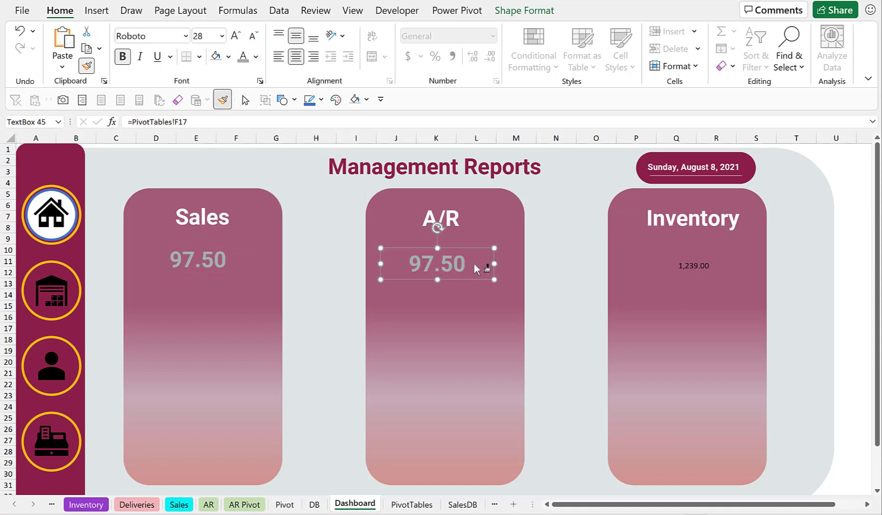
pyautogui.click(698, 264)
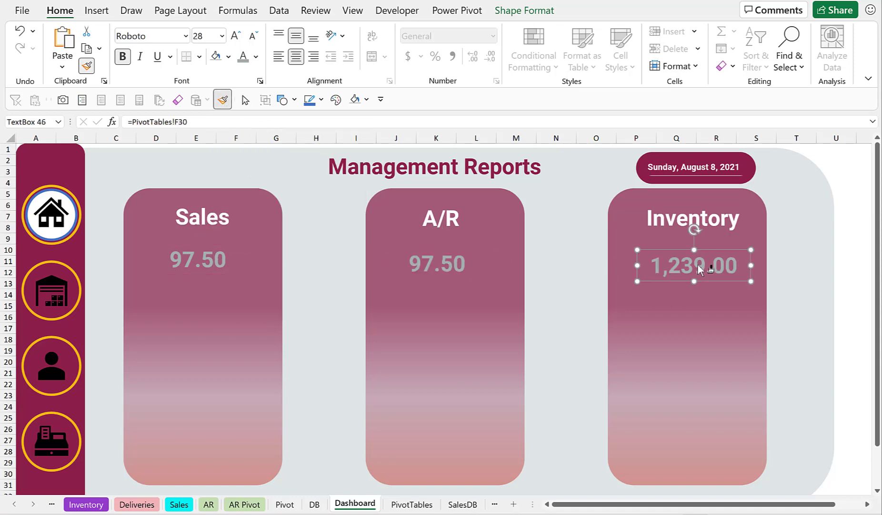
pyautogui.click(223, 99)
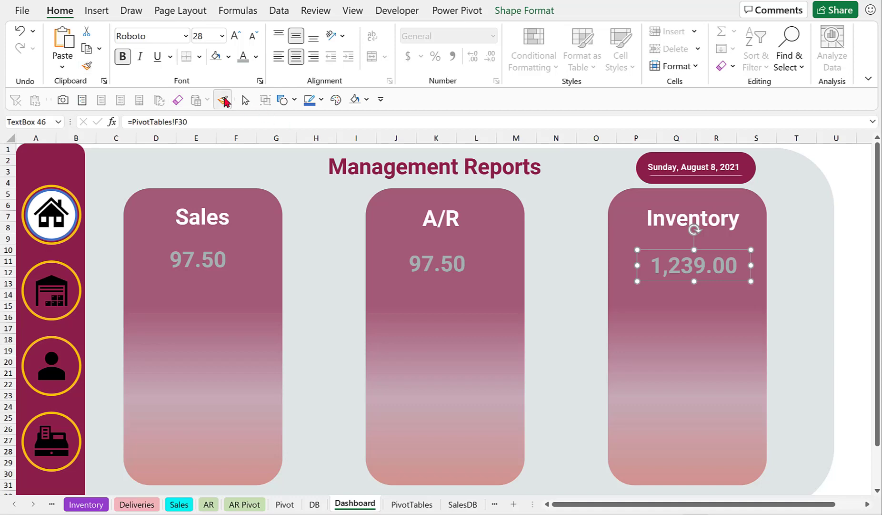
pyautogui.click(860, 283)
# Duplicate the Sales heading below the Sales value and change its text to Top 3 Items.
pyautogui.click(219, 223)
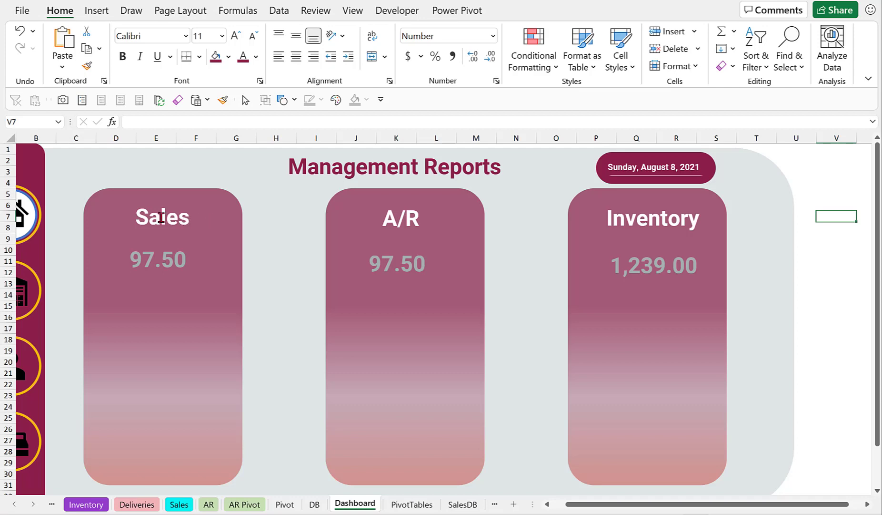
pyautogui.click(161, 217)
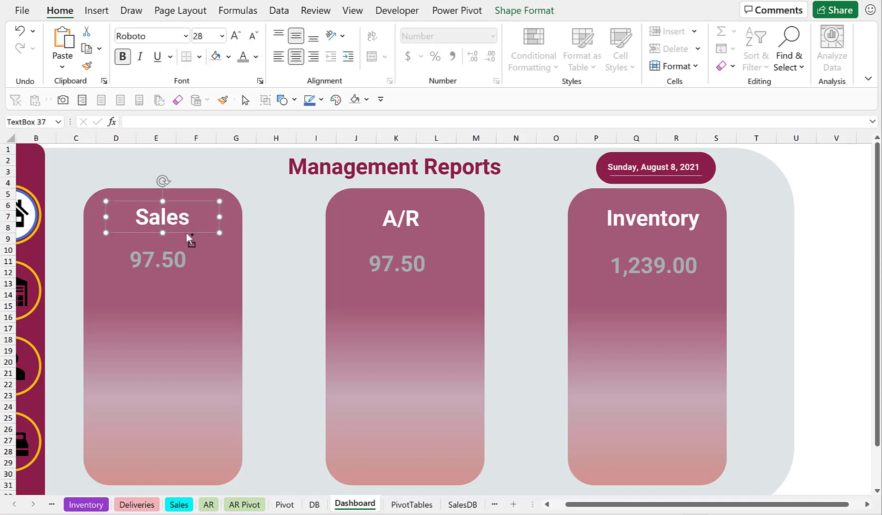
pyautogui.moveTo(187, 232); pyautogui.dragTo(180, 323)
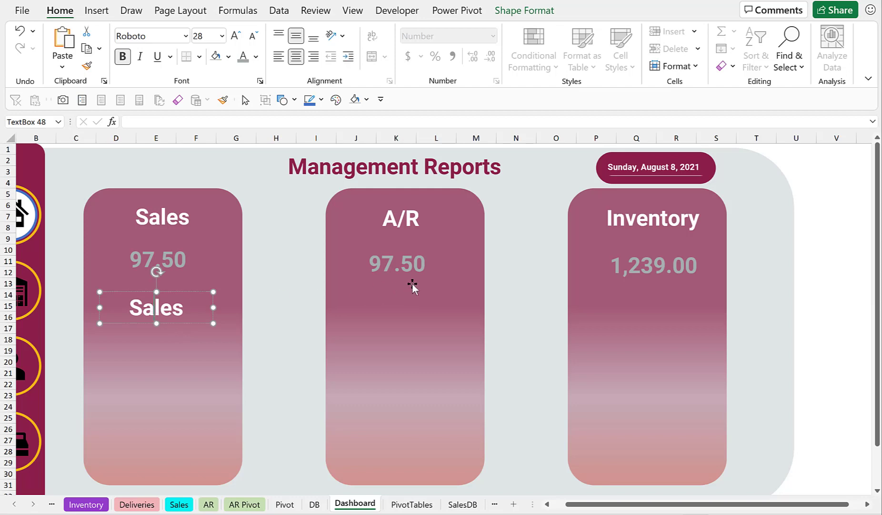
pyautogui.press('Delete')
pyautogui.press('Delete')
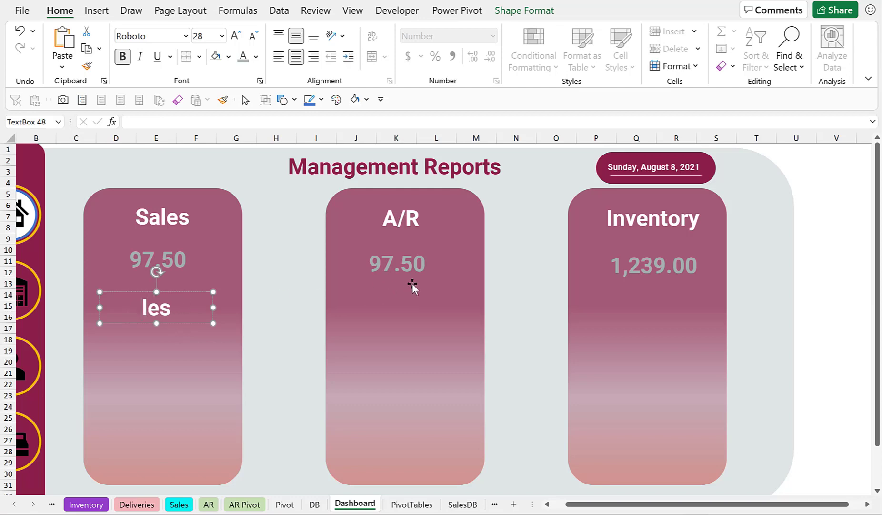
pyautogui.write('Top ')
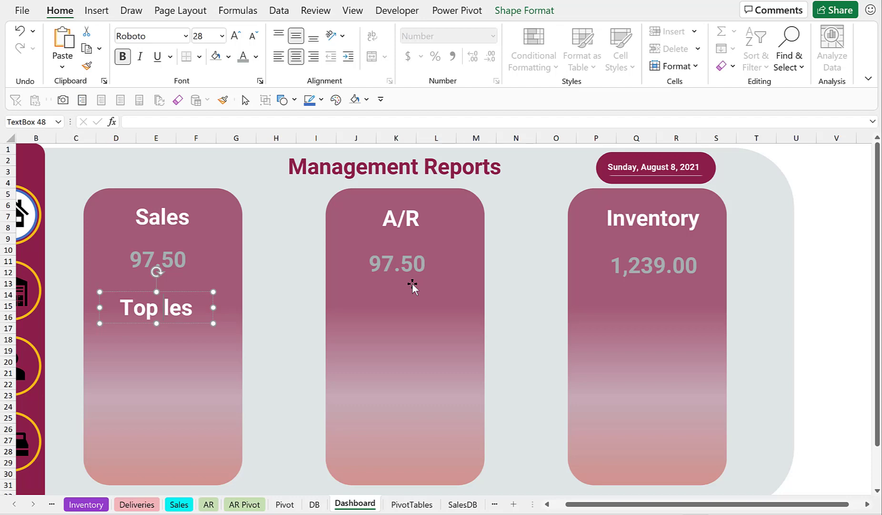
pyautogui.write('3 Ite')
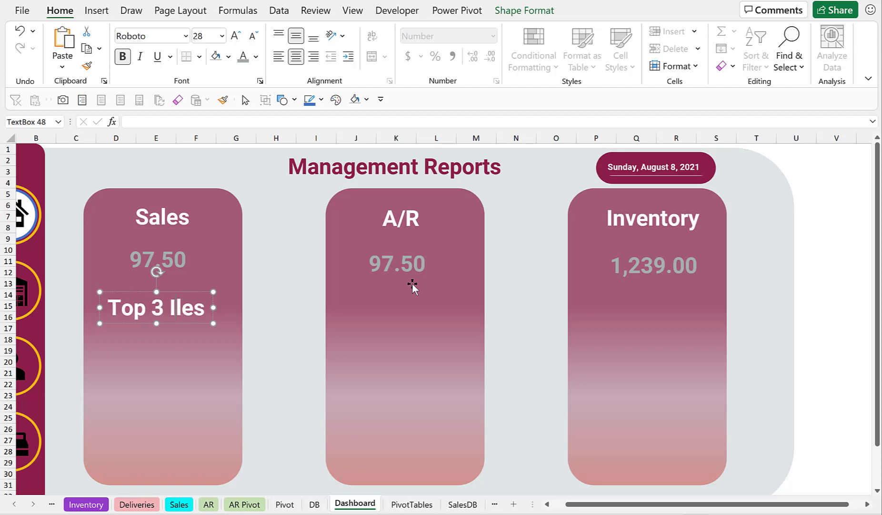
pyautogui.write('ms')
pyautogui.press('Delete')
pyautogui.press('Delete')
pyautogui.press('Delete')
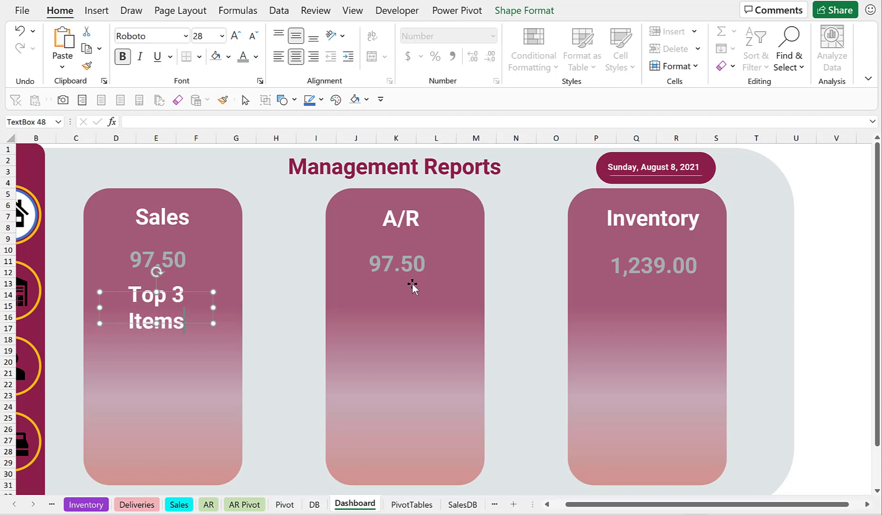
# Reduce the Top 3 Items text's font size to 12 pt.
pyautogui.hotkey('ctrl', 'a')
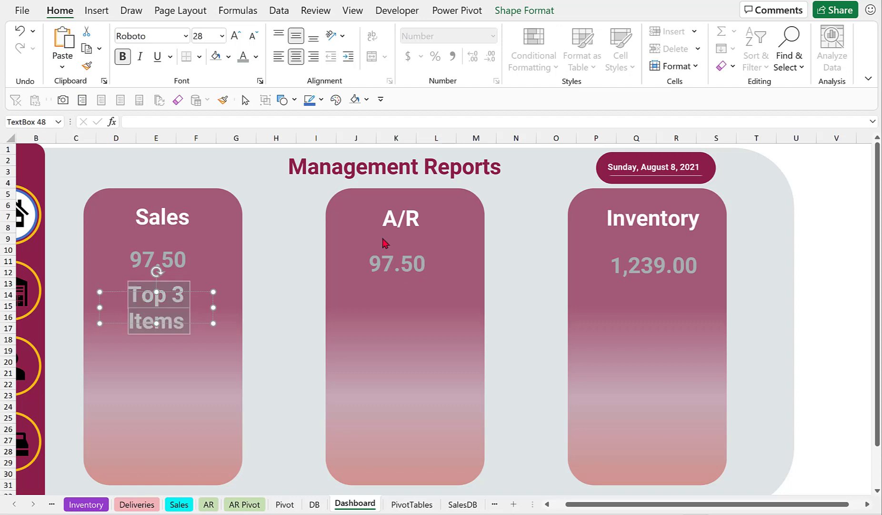
pyautogui.click(253, 37)
pyautogui.click(253, 37)
pyautogui.click(253, 37)
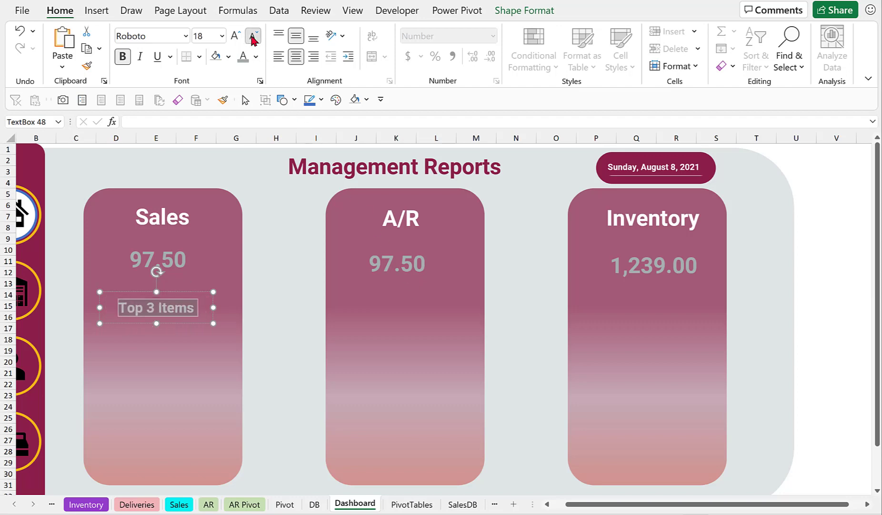
pyautogui.click(253, 38)
pyautogui.click(253, 37)
pyautogui.click(253, 37)
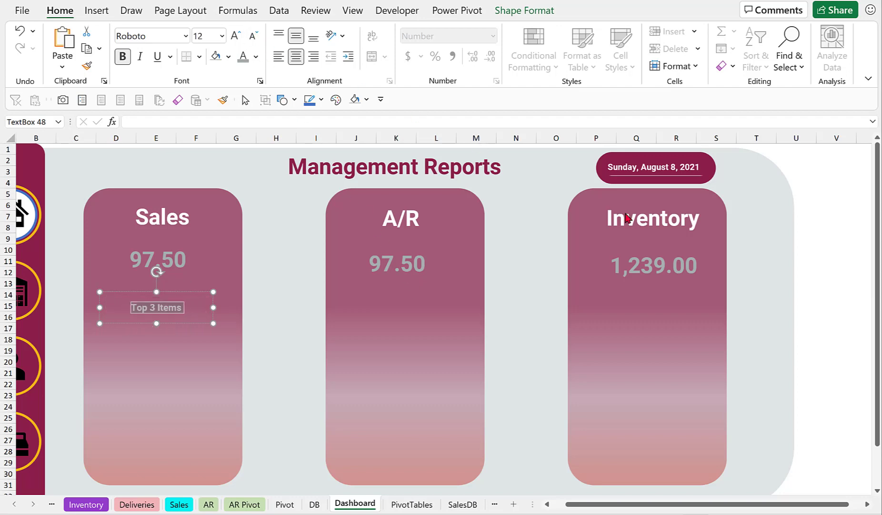
pyautogui.click(836, 318)
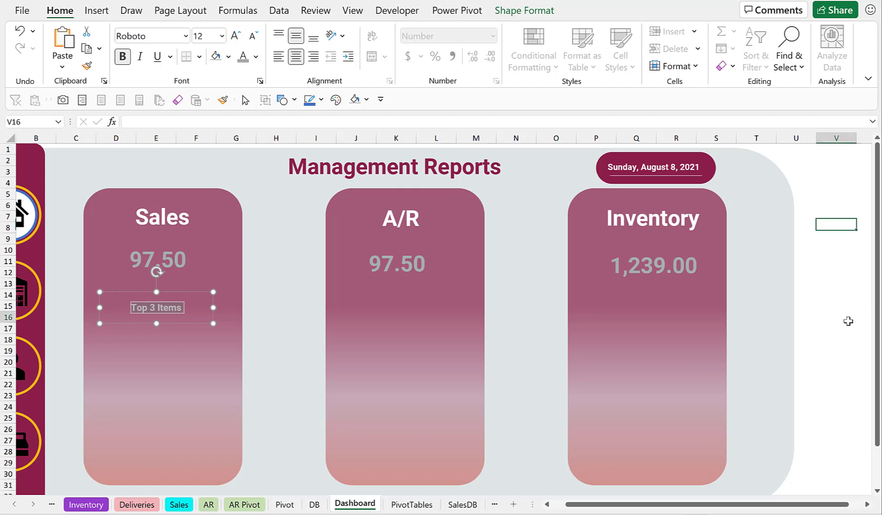
# Copy the Top 3 Items text box into the A/R and Inventory panels below their values.
pyautogui.click(148, 310)
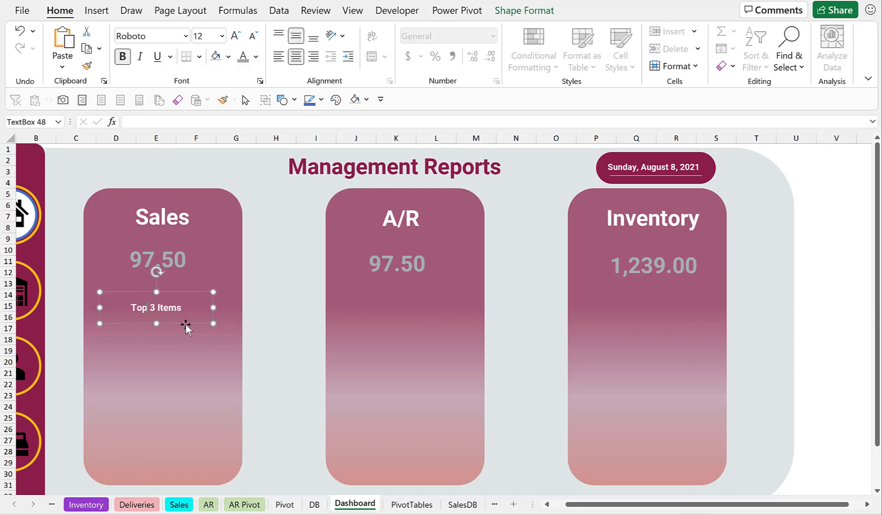
pyautogui.click(186, 325)
pyautogui.moveTo(186, 325); pyautogui.dragTo(277, 380)
pyautogui.click(152, 307)
pyautogui.moveTo(179, 324); pyautogui.dragTo(425, 329)
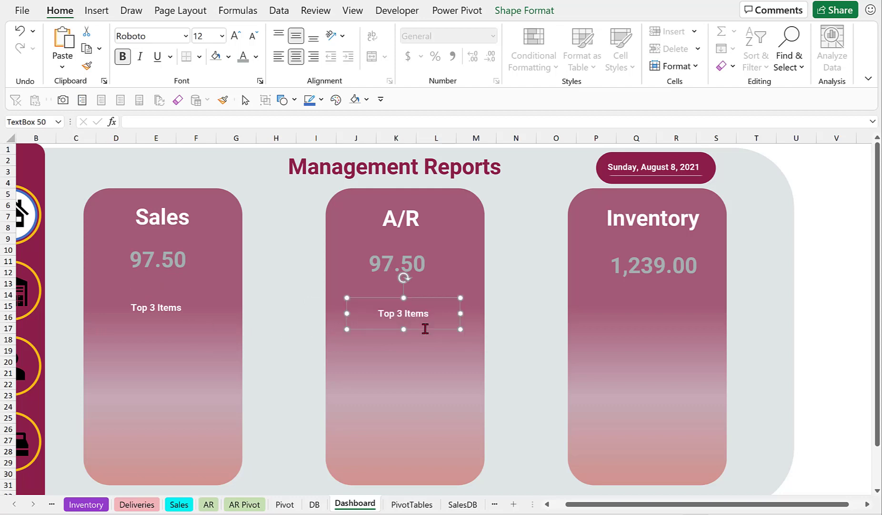
pyautogui.moveTo(425, 331); pyautogui.dragTo(672, 332)
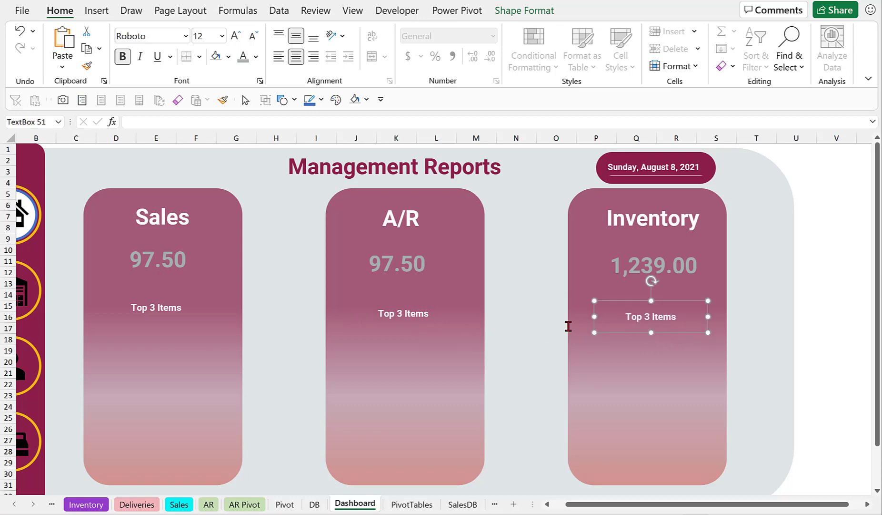
# Change the A/R panel's label text to Top 3 Debtors.
pyautogui.click(405, 315)
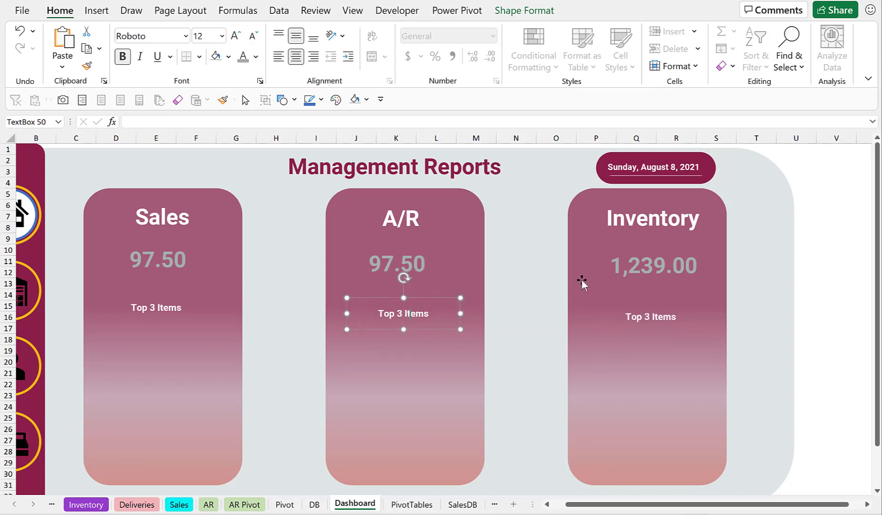
pyautogui.press('BackSpace')
pyautogui.press('BackSpace')
pyautogui.write('Debtor')
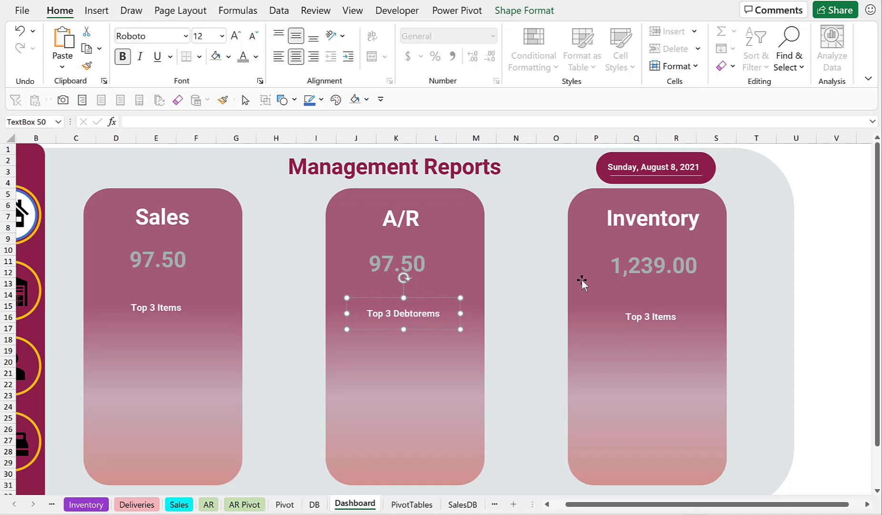
pyautogui.press('Delete')
pyautogui.press('Delete')
pyautogui.press('Delete')
pyautogui.write('s')
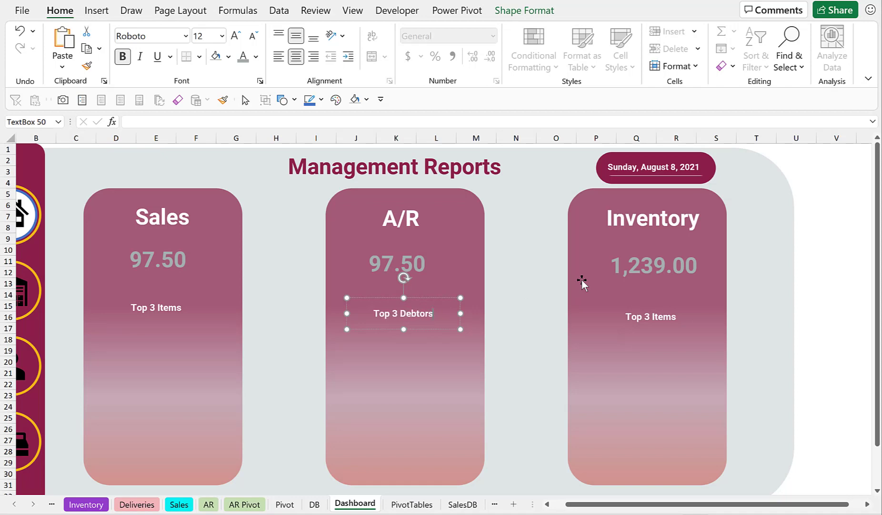
# Draw a rounded rectangle about 2.54 by 0.73 inches below Top 3 Items in the Sales panel and round its ends fully.
pyautogui.click(853, 275)
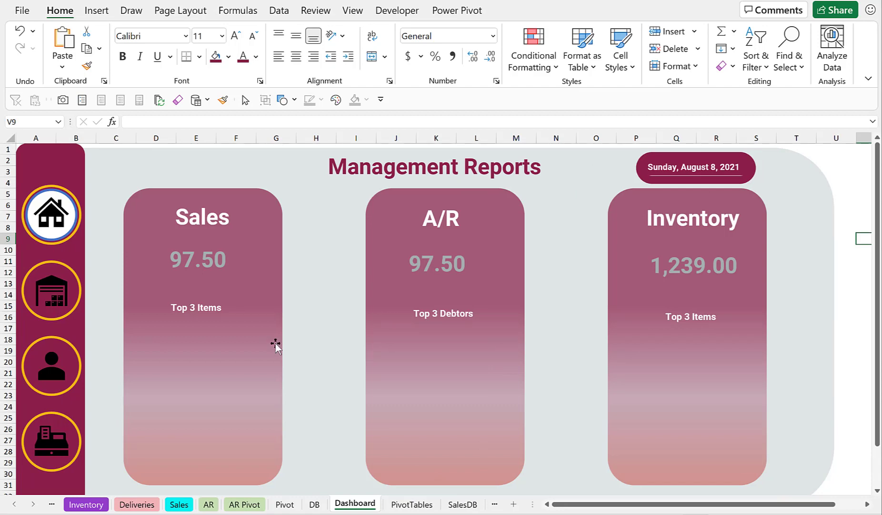
pyautogui.click(95, 11)
pyautogui.click(177, 70)
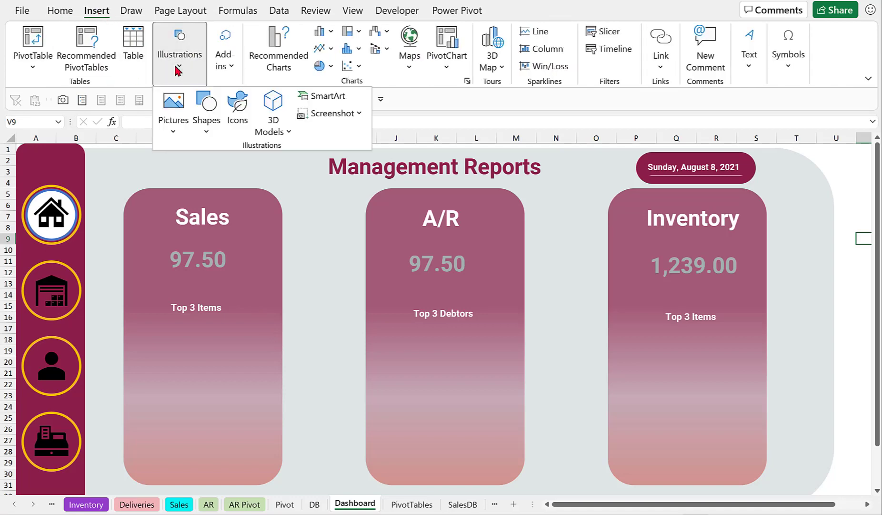
pyautogui.click(206, 129)
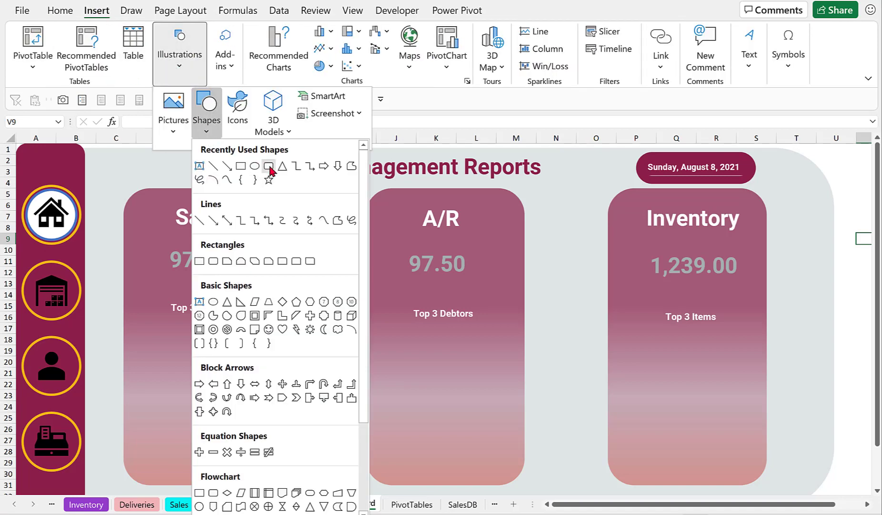
pyautogui.click(268, 166)
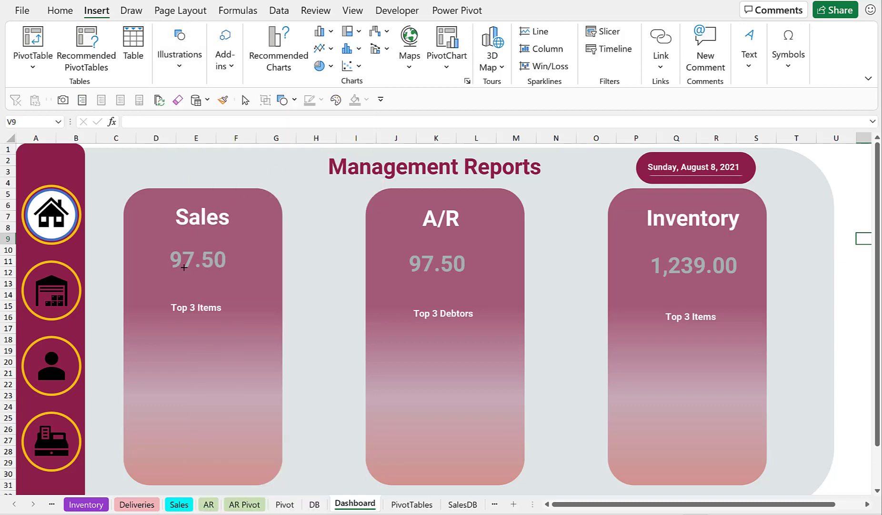
pyautogui.moveTo(130, 331)
pyautogui.mouseDown()
pyautogui.moveTo(152, 360)
pyautogui.moveTo(273, 373)
pyautogui.mouseUp()
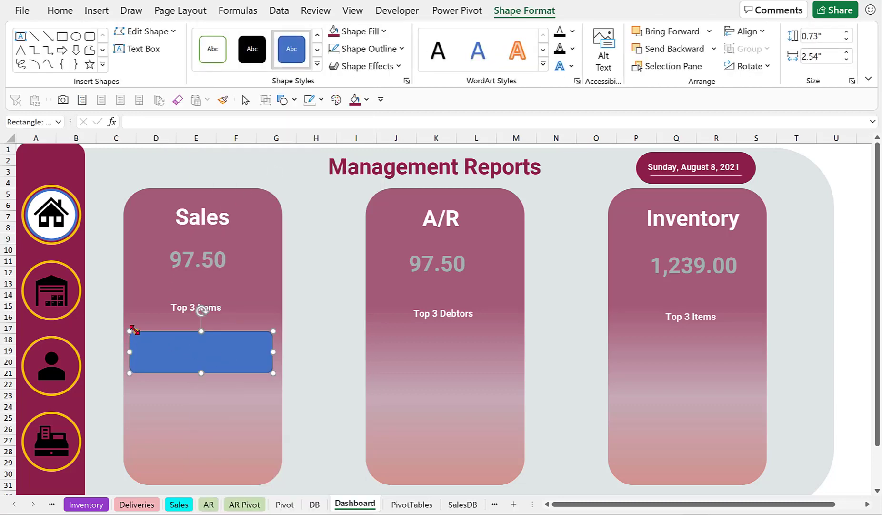
pyautogui.moveTo(136, 332); pyautogui.dragTo(183, 343)
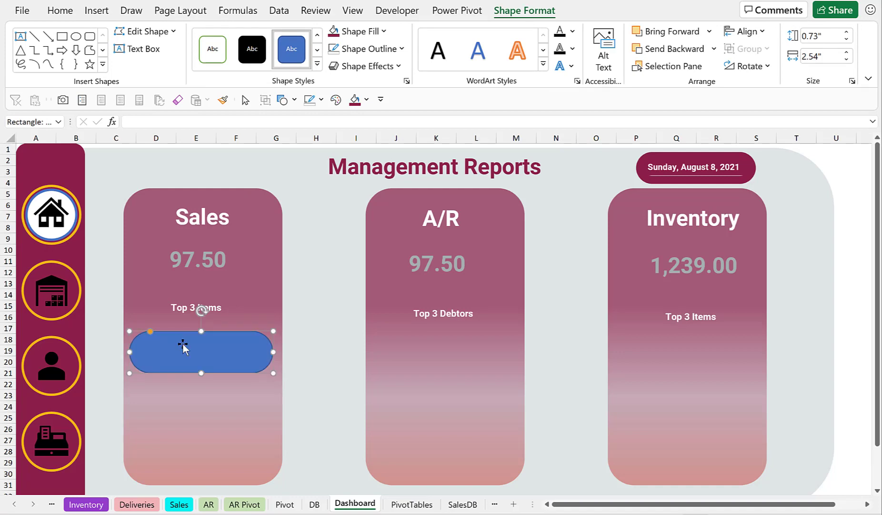
# Fill the rounded rectangle with dark maroon and remove its outline.
pyautogui.click(384, 32)
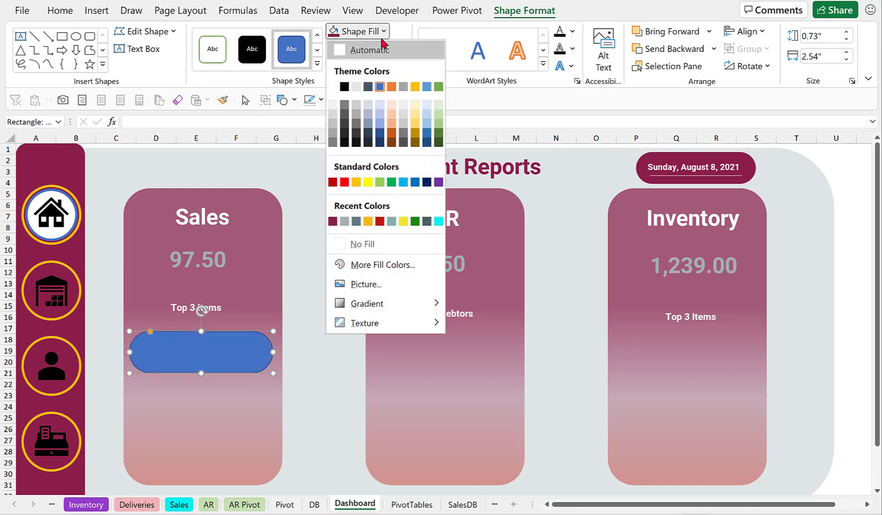
pyautogui.click(333, 221)
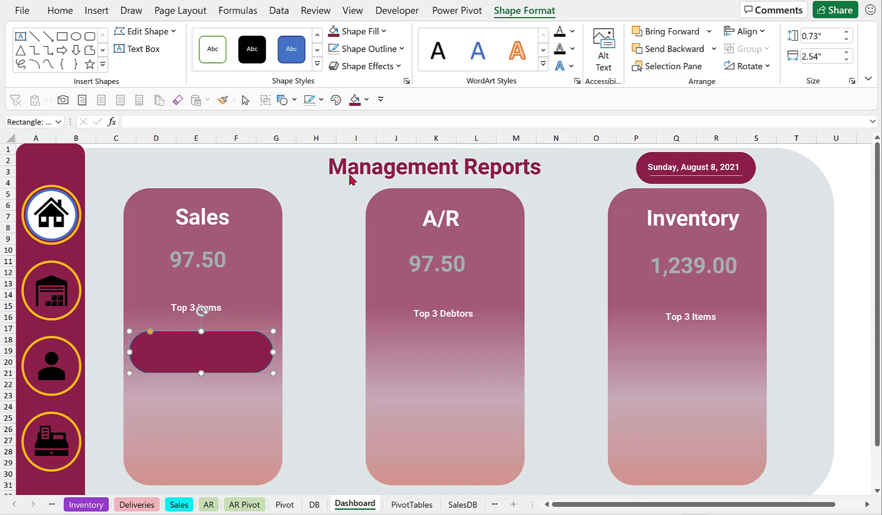
pyautogui.click(402, 49)
pyautogui.click(357, 260)
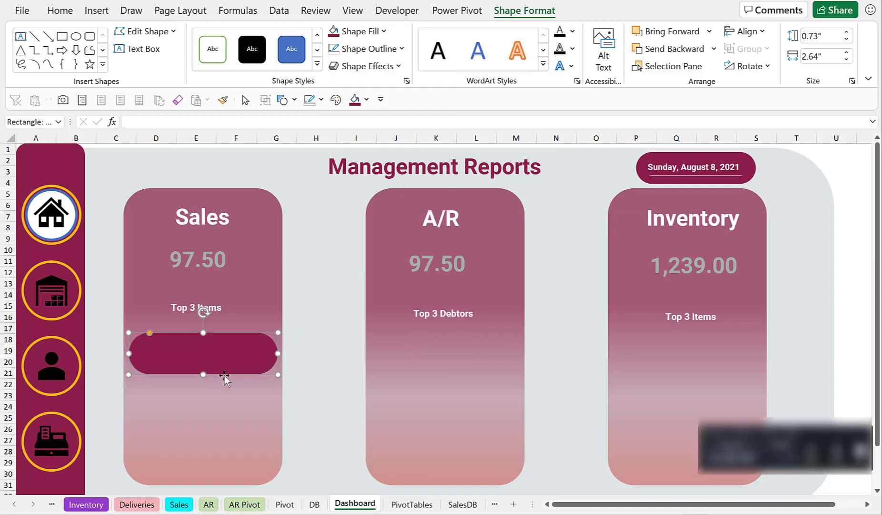
# Duplicate the maroon pill shape twice and stack the copies evenly below it in the Sales panel.
pyautogui.hotkey('ctrl', 'd')
pyautogui.hotkey('ctrl', 'd')
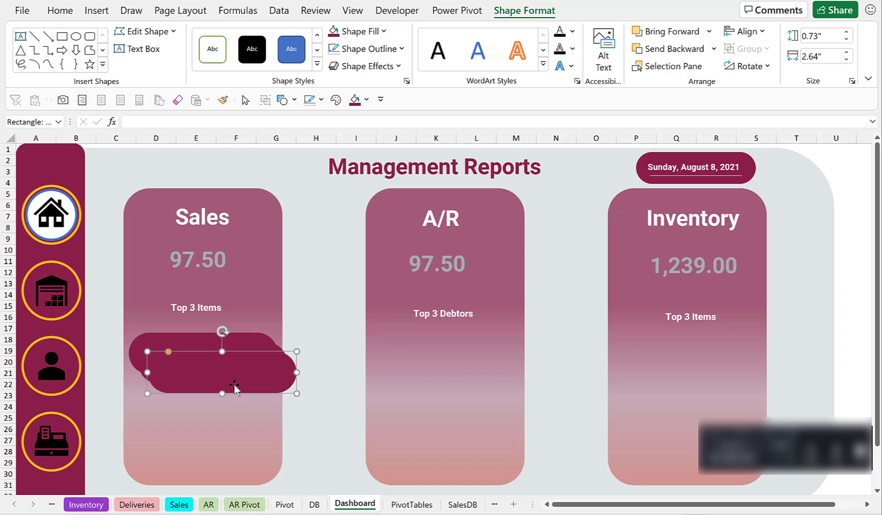
pyautogui.moveTo(242, 392); pyautogui.dragTo(221, 468)
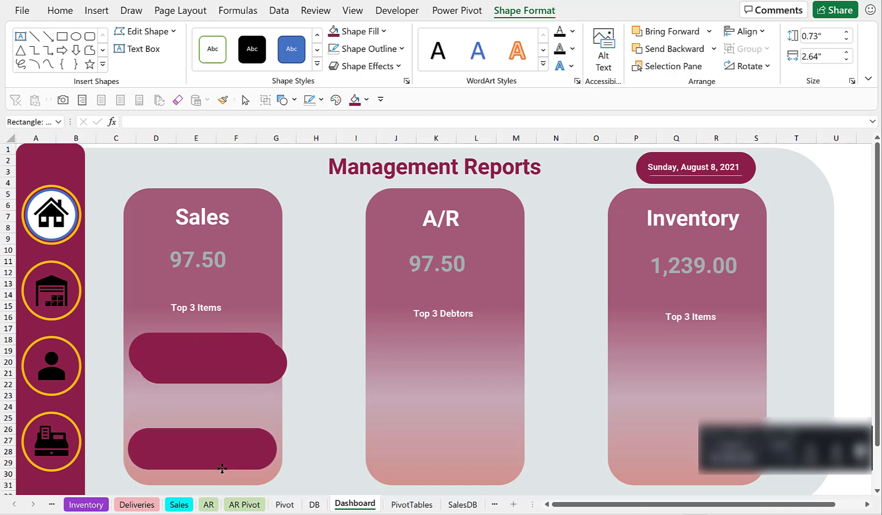
pyautogui.click(232, 381)
pyautogui.moveTo(234, 386); pyautogui.dragTo(226, 420)
pyautogui.press('Escape')
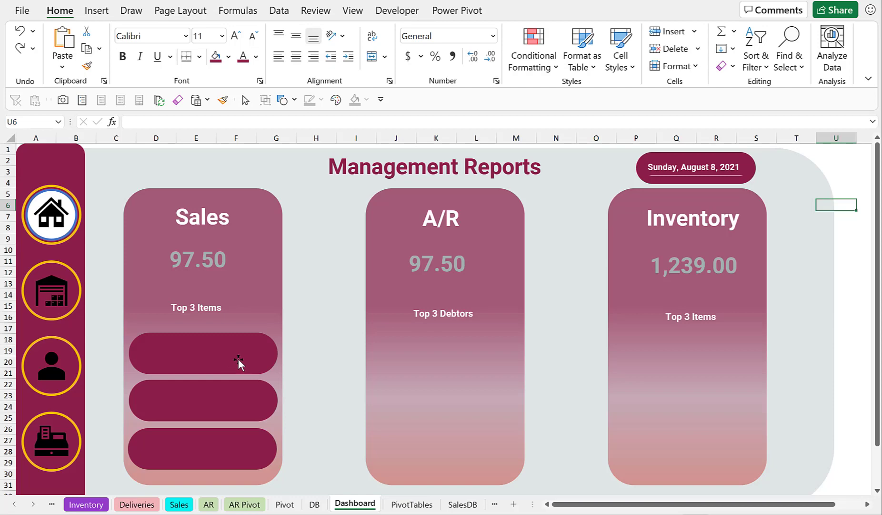
# Check the top Sales PivotTable items, then insert a small text box inside the first pill shape.
pyautogui.click(412, 506)
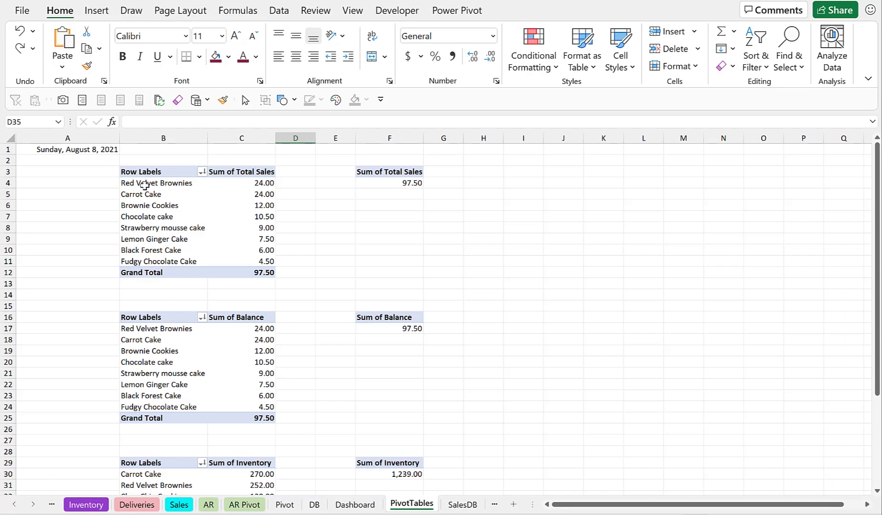
pyautogui.moveTo(144, 185); pyautogui.dragTo(262, 185)
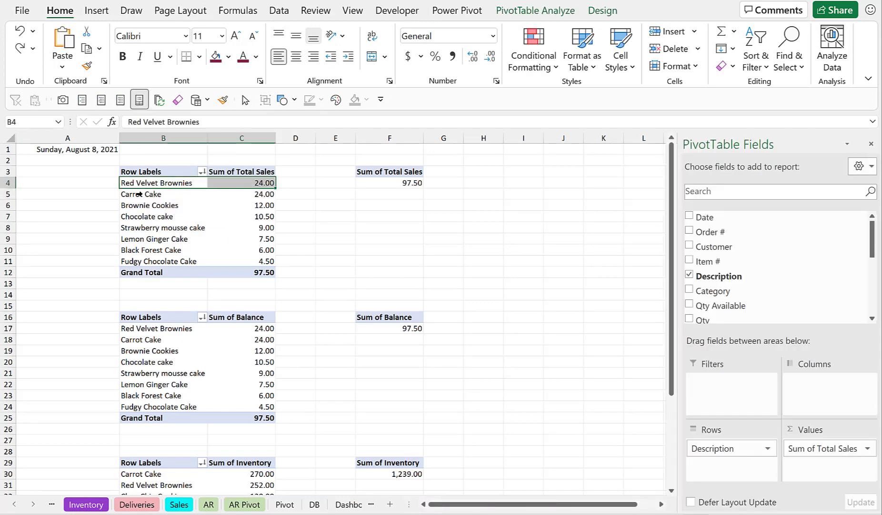
pyautogui.click(138, 194)
pyautogui.click(135, 205)
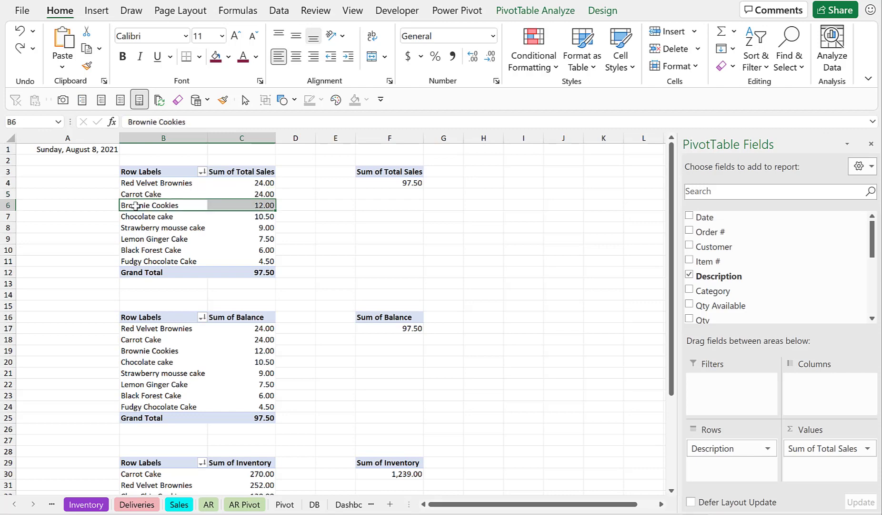
pyautogui.click(347, 504)
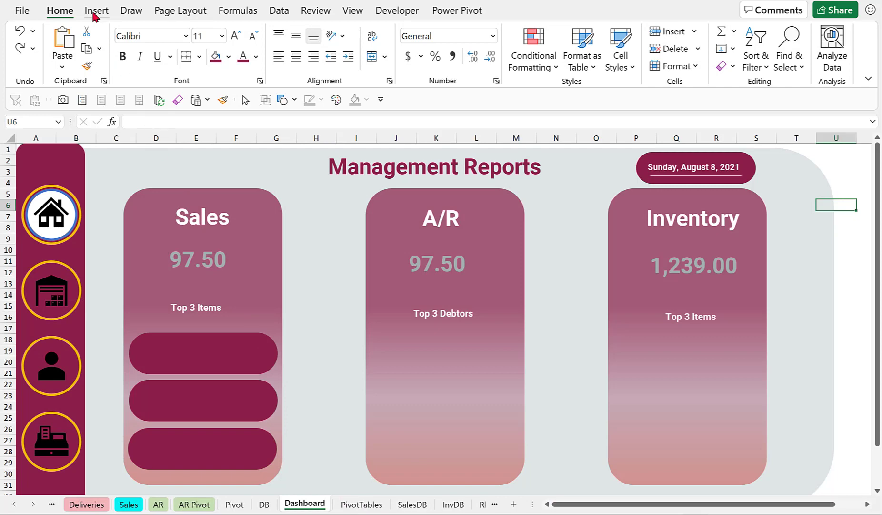
pyautogui.click(96, 11)
pyautogui.click(174, 73)
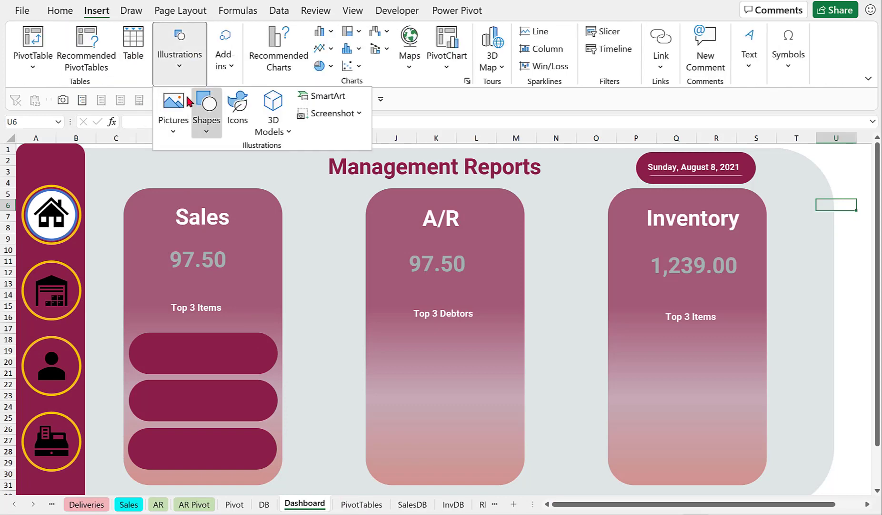
pyautogui.click(207, 134)
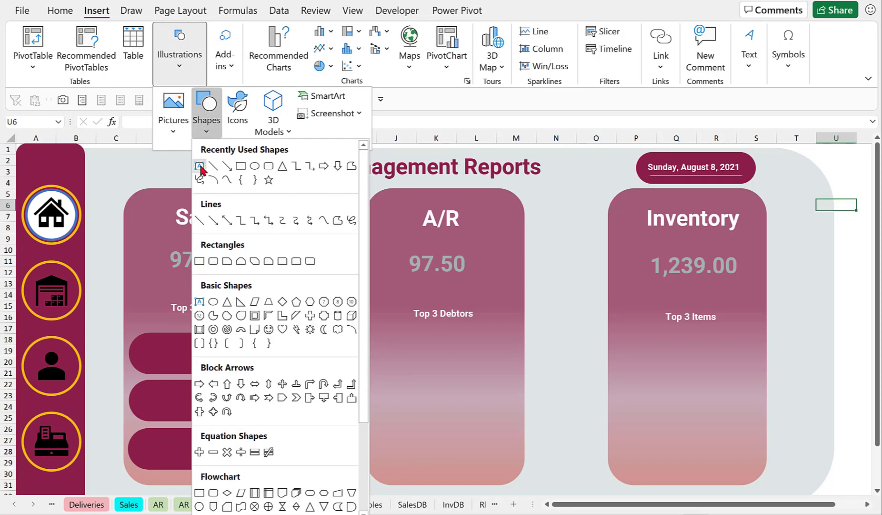
pyautogui.click(202, 167)
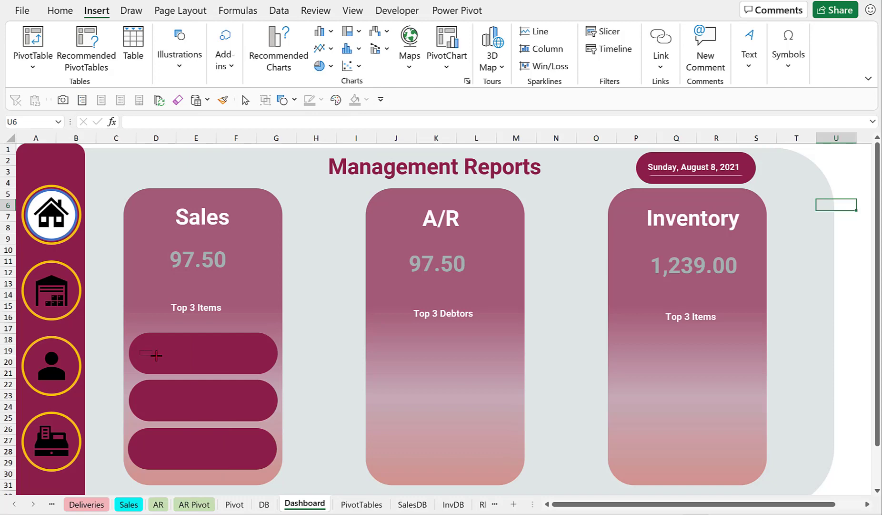
pyautogui.moveTo(157, 355); pyautogui.dragTo(208, 367)
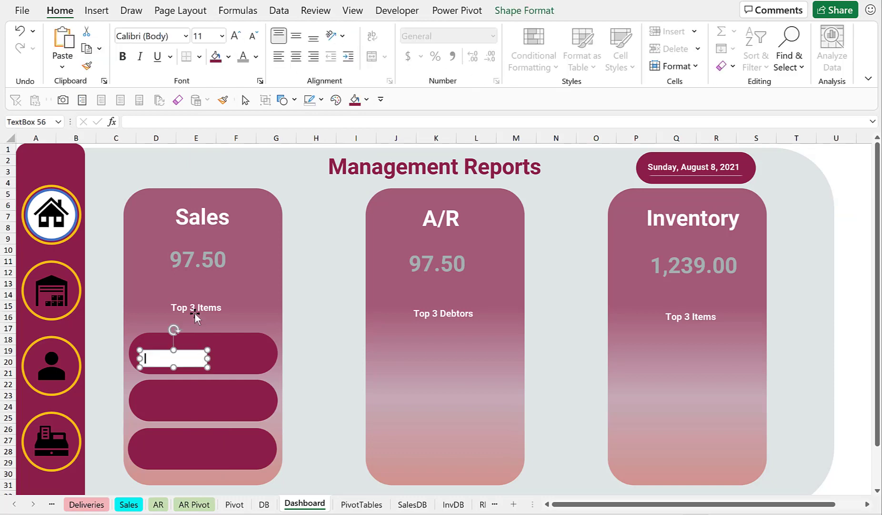
# Link the text box to cell B4 of the PivotTables sheet with the formula =PivotTables!B4.
pyautogui.click(148, 122)
pyautogui.write('=')
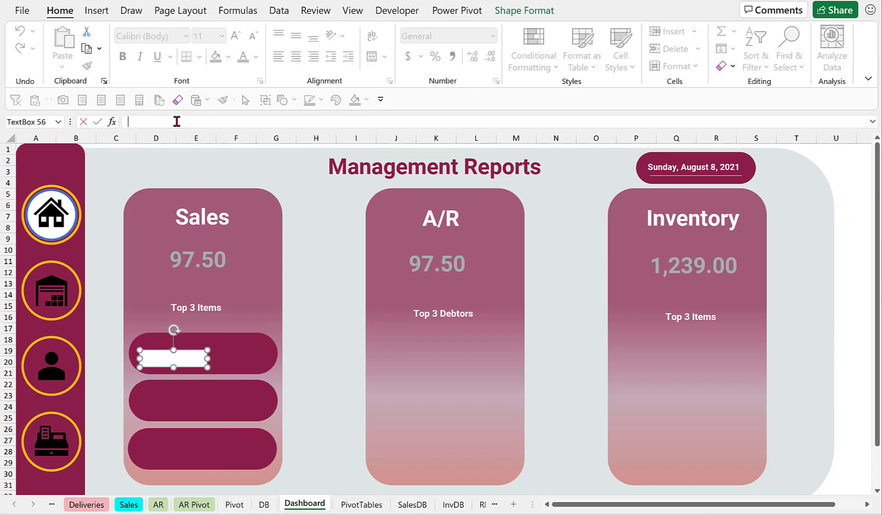
pyautogui.click(351, 504)
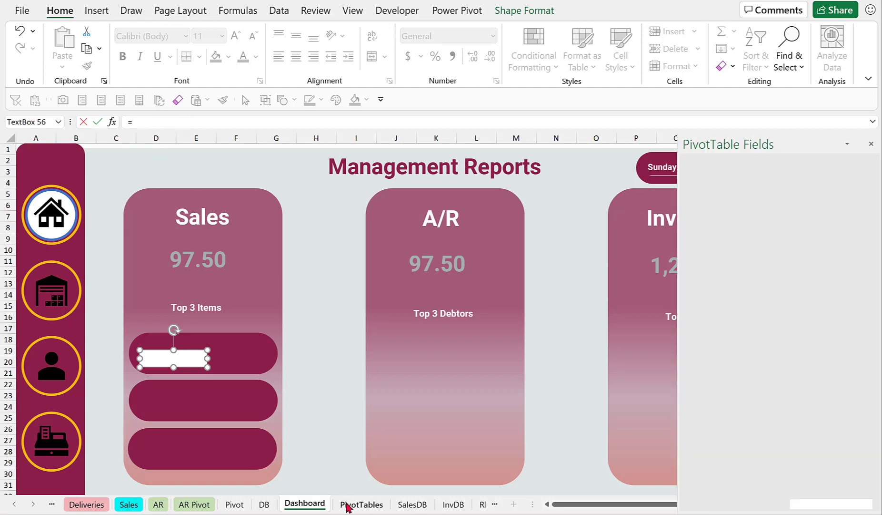
pyautogui.moveTo(149, 182); pyautogui.dragTo(149, 189)
pyautogui.press('BackSpace')
pyautogui.press('BackSpace')
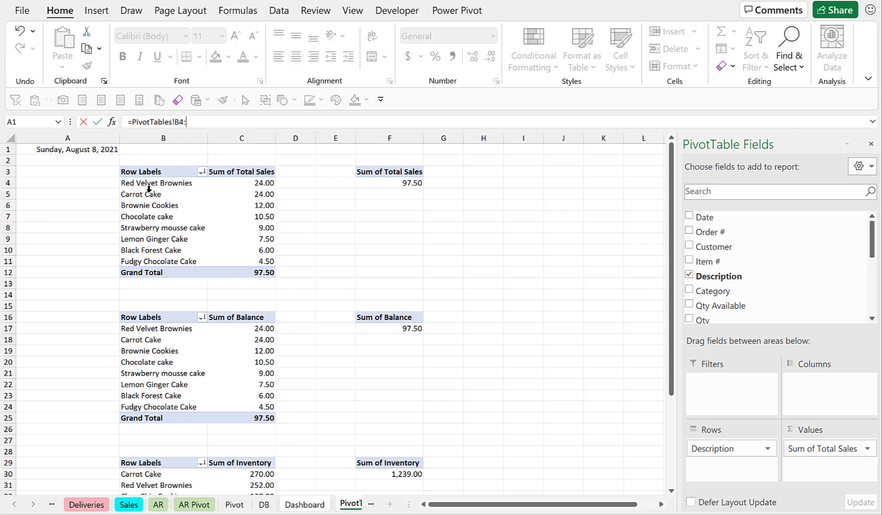
pyautogui.press('Return')
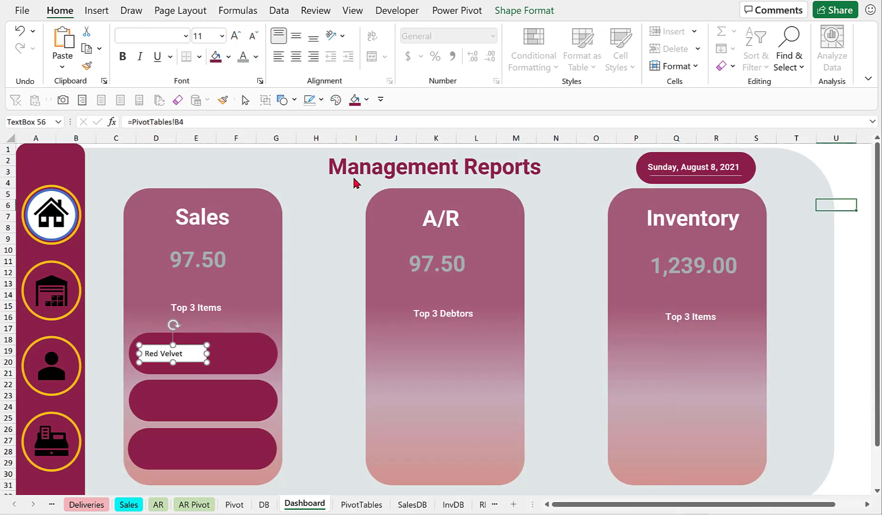
# Remove the linked text box's fill and outline.
pyautogui.click(519, 14)
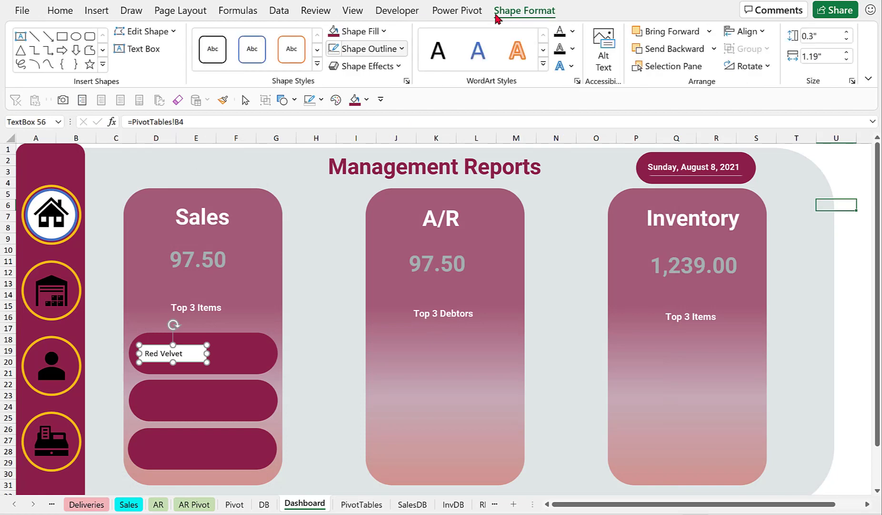
pyautogui.click(387, 32)
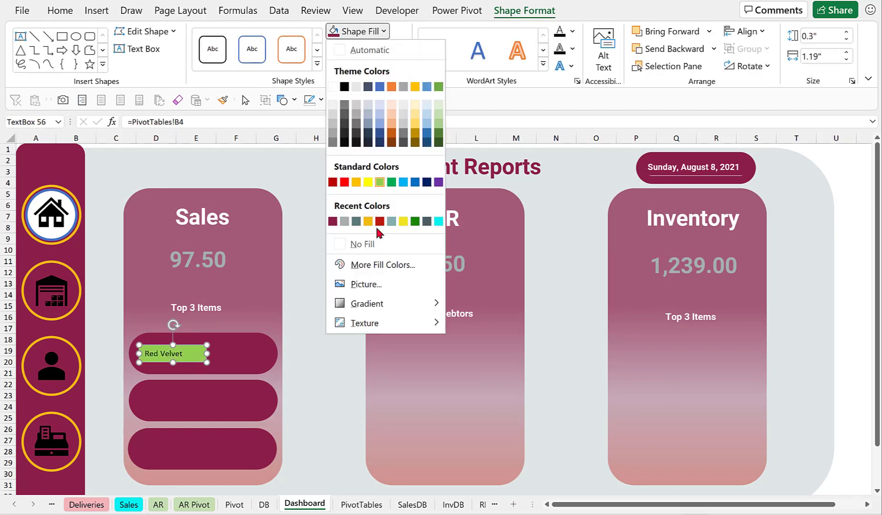
pyautogui.click(366, 243)
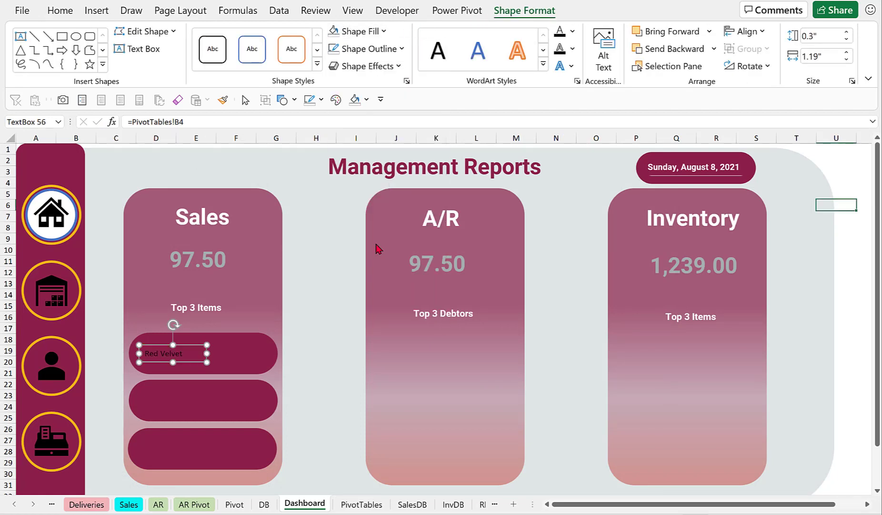
pyautogui.click(401, 49)
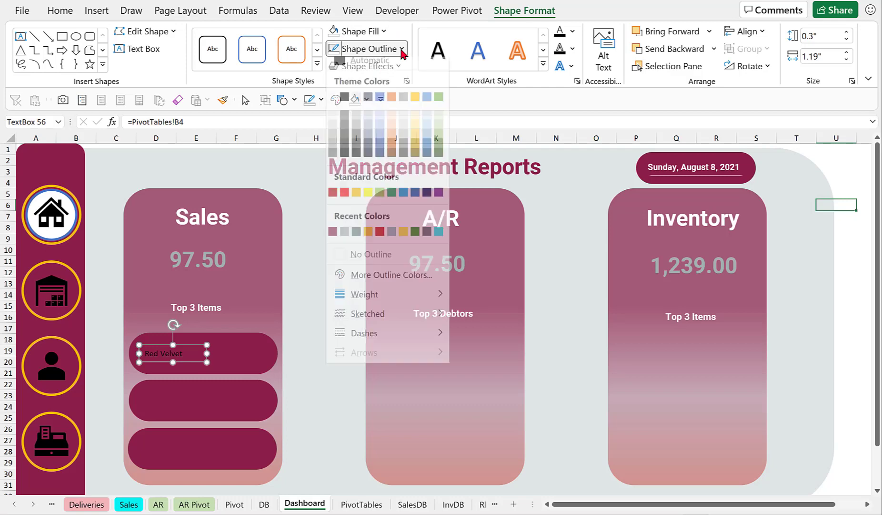
pyautogui.click(384, 264)
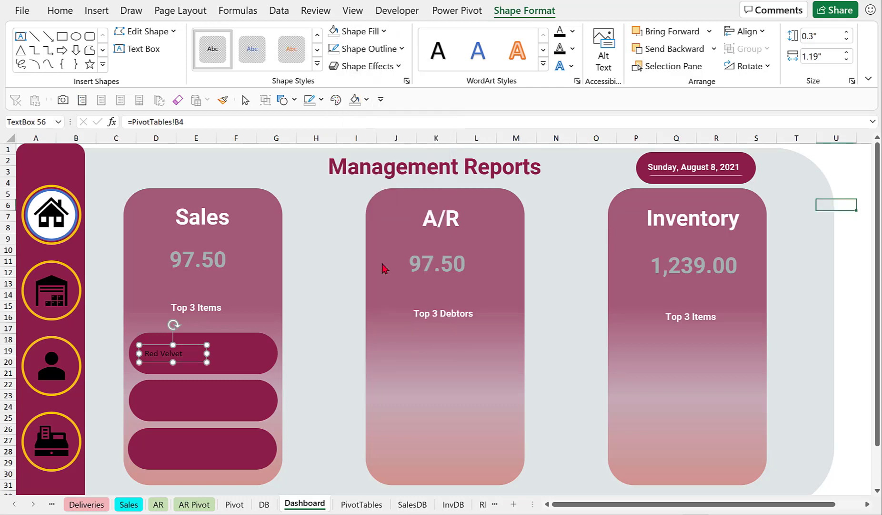
# Set the linked item text box's font to Roboto.
pyautogui.click(60, 11)
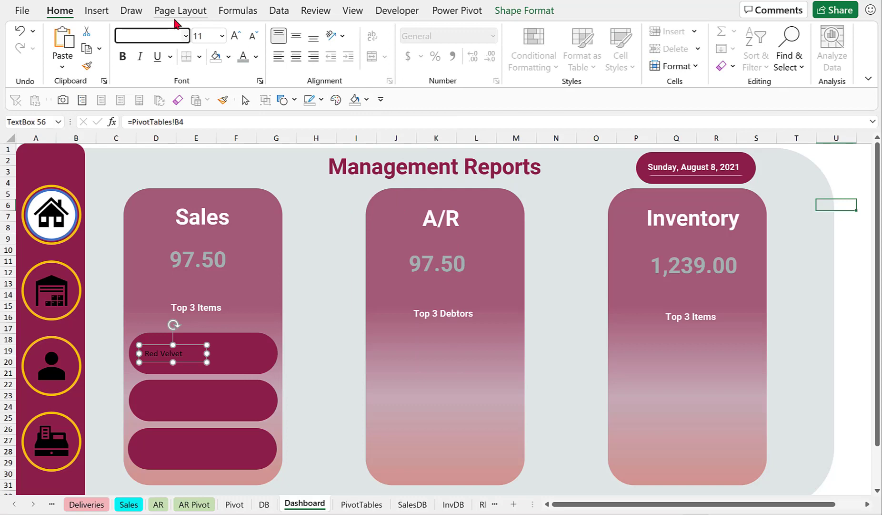
pyautogui.write('Ro')
pyautogui.press('Escape')
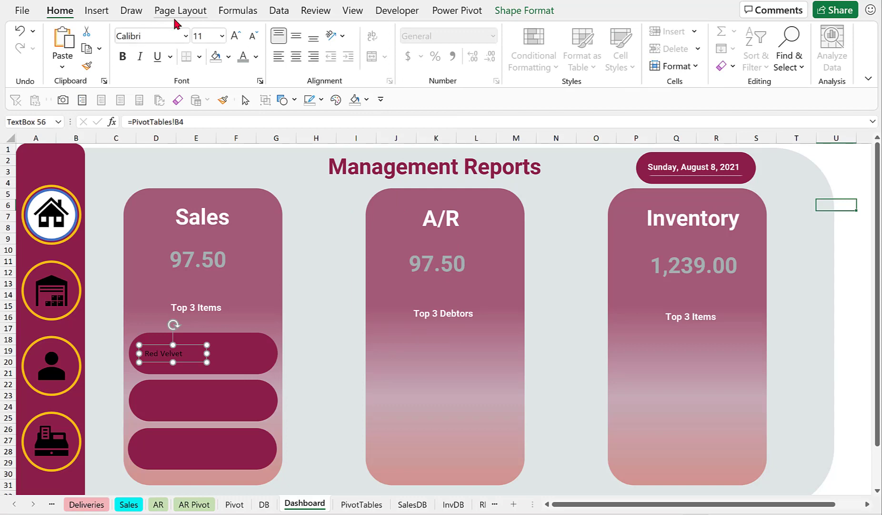
pyautogui.click(173, 355)
pyautogui.hotkey('ctrl', 'a')
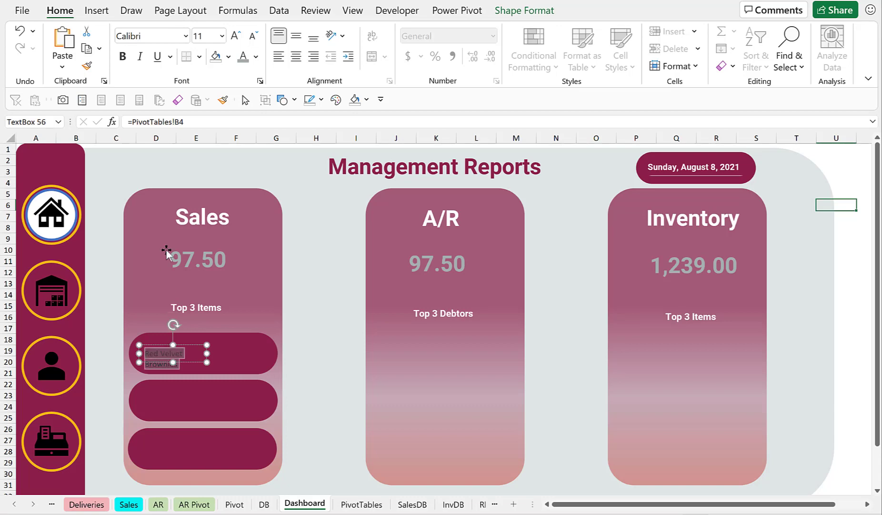
pyautogui.click(156, 37)
pyautogui.write('Roboto')
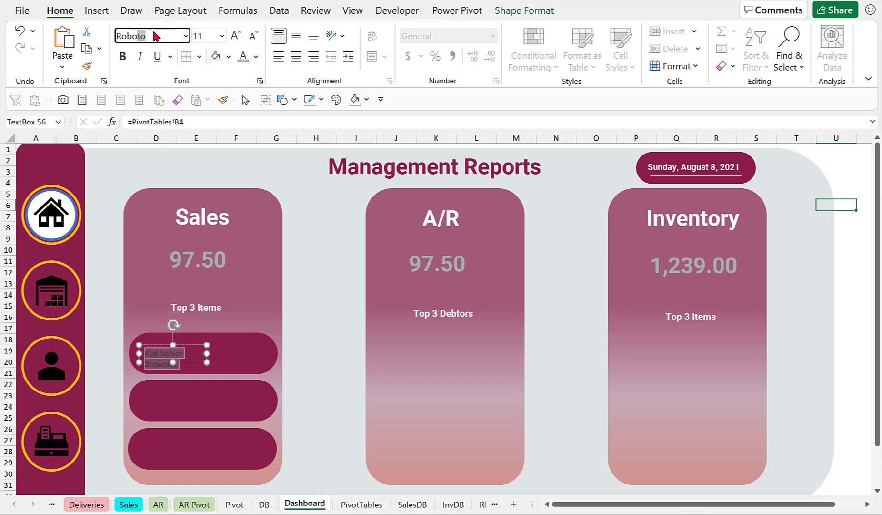
pyautogui.press('Return')
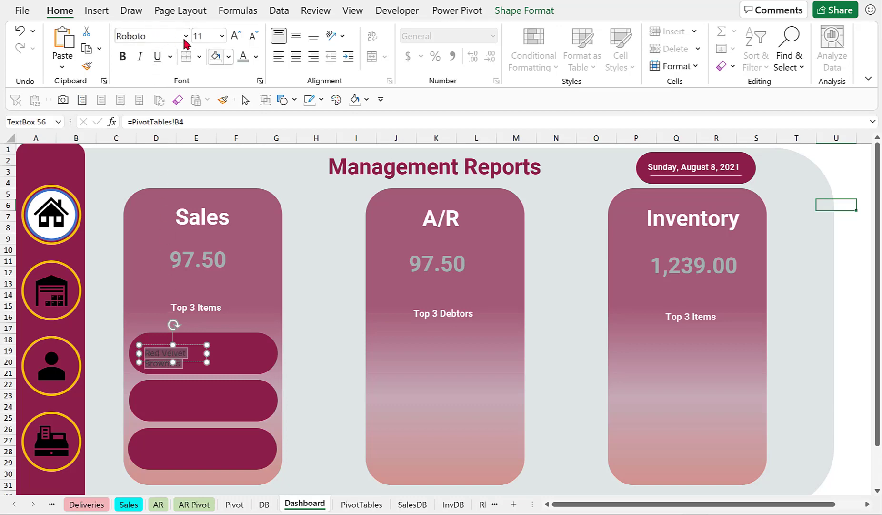
# Make the item text white and bold, and widen the text box to fit the full name.
pyautogui.click(256, 56)
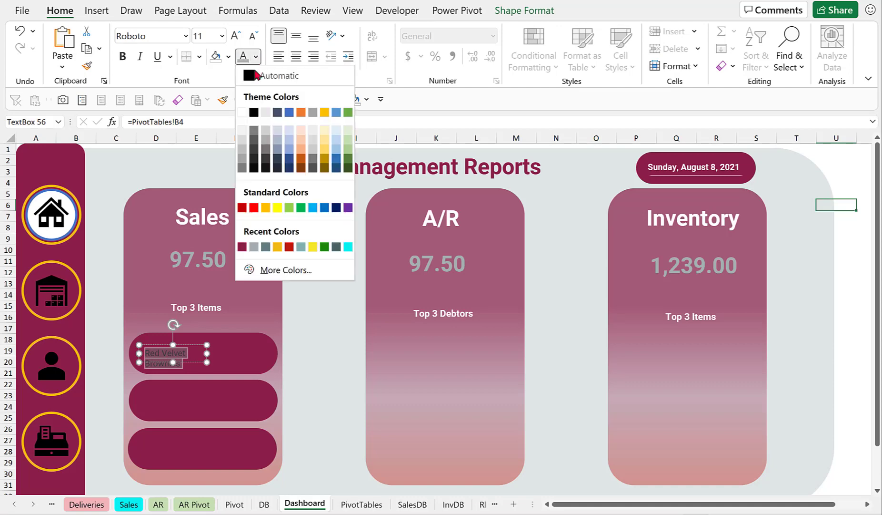
pyautogui.click(242, 113)
pyautogui.click(123, 57)
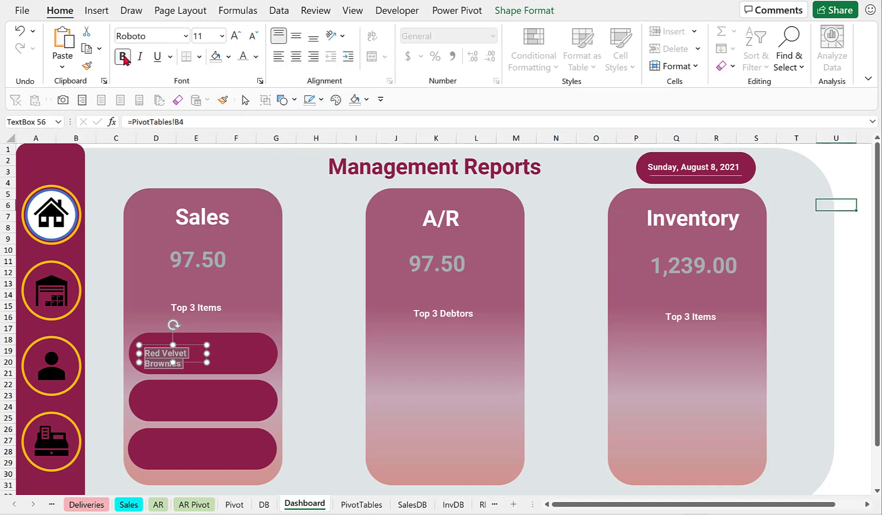
pyautogui.moveTo(207, 353)
pyautogui.mouseDown()
pyautogui.moveTo(233, 355)
pyautogui.moveTo(223, 355)
pyautogui.mouseUp()
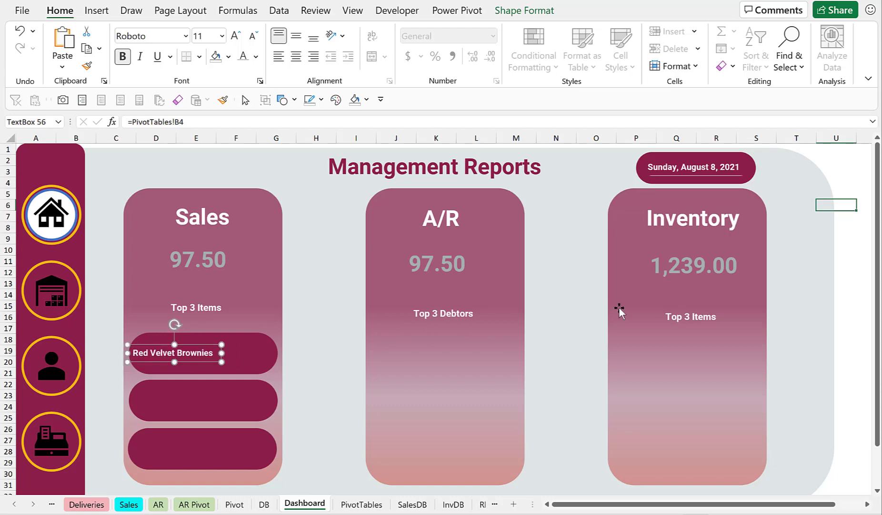
# Insert a small text box to the right of the item name inside the first pill.
pyautogui.click(851, 282)
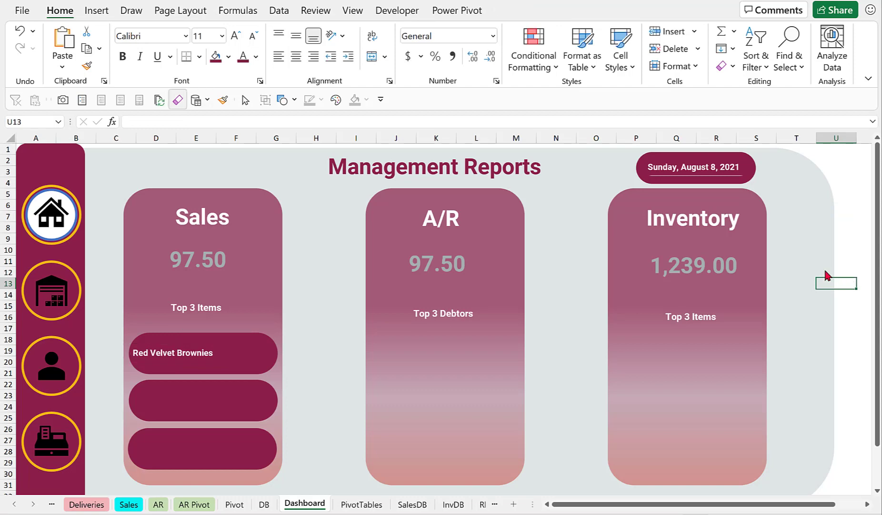
pyautogui.click(96, 11)
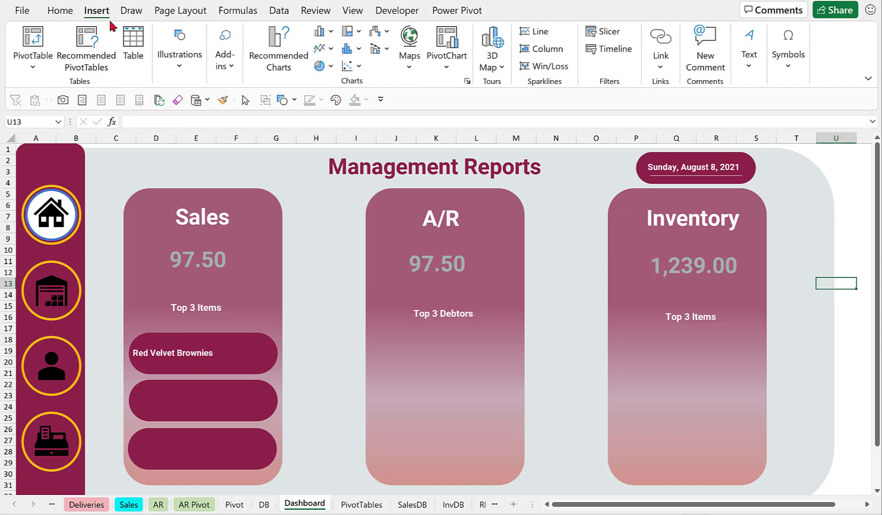
pyautogui.click(184, 71)
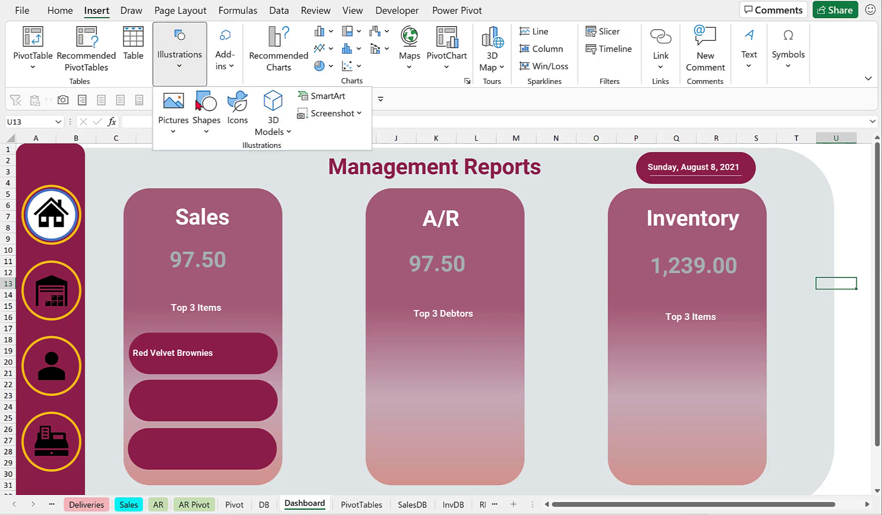
pyautogui.click(207, 125)
pyautogui.click(199, 165)
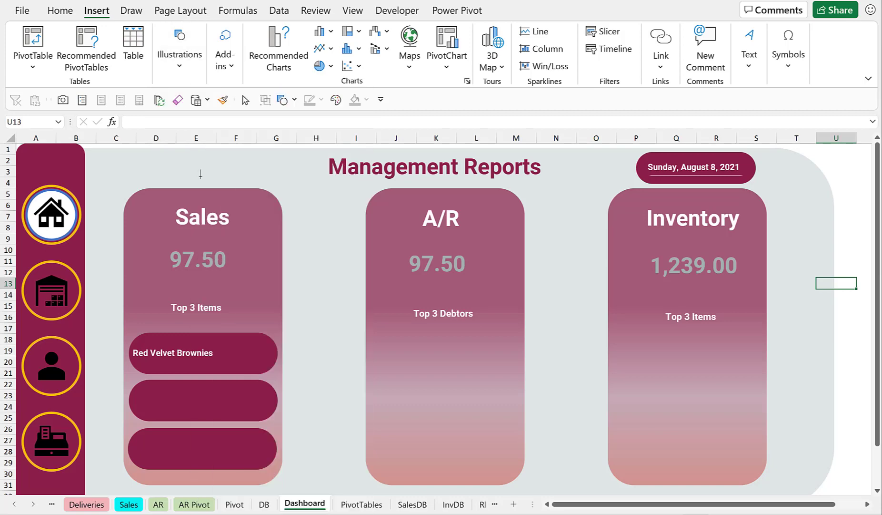
pyautogui.moveTo(264, 365); pyautogui.dragTo(266, 365)
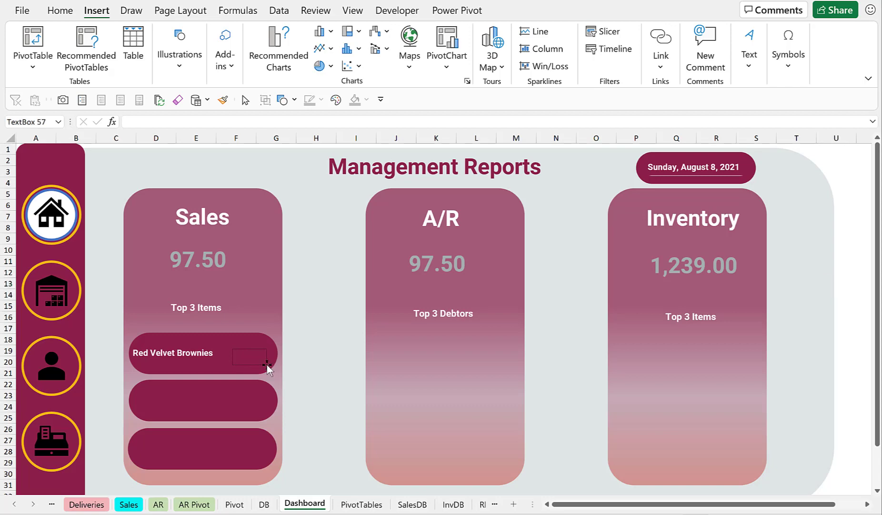
# Link the new text box to cell C4 of the PivotTables sheet with =PivotTables!C4.
pyautogui.click(153, 122)
pyautogui.write('=')
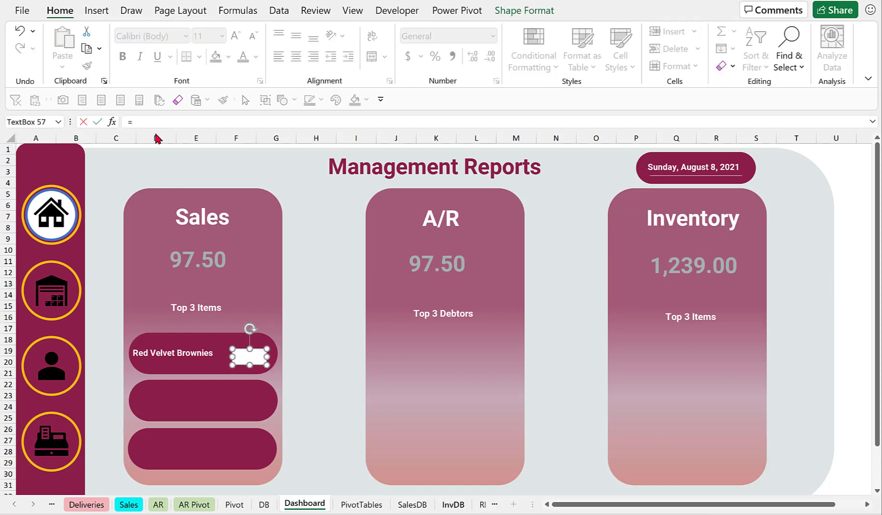
pyautogui.click(363, 504)
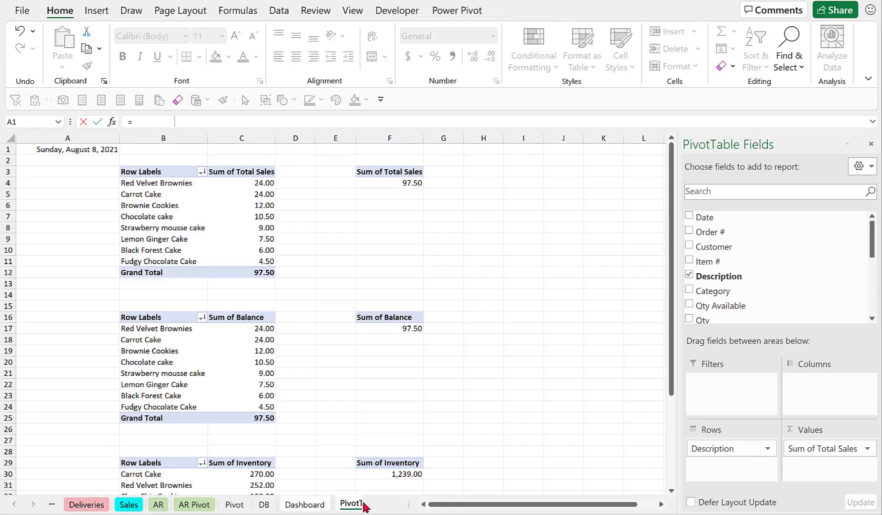
pyautogui.click(261, 184)
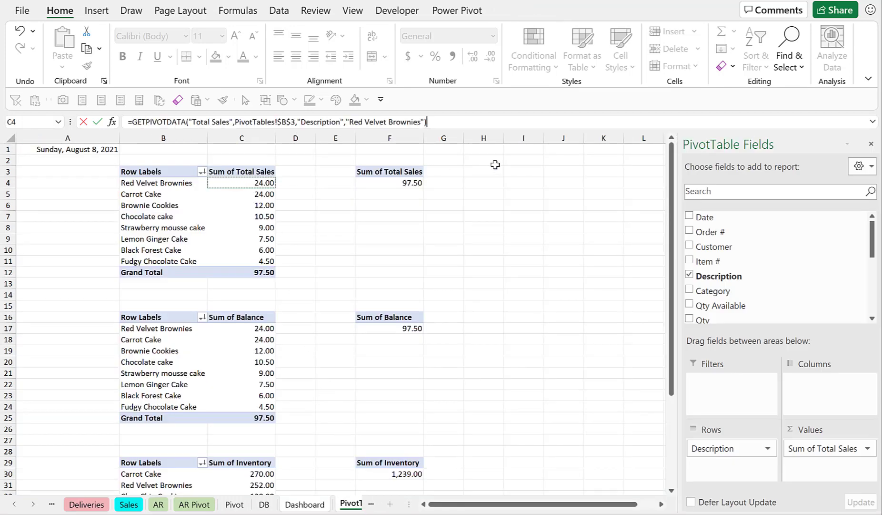
pyautogui.hotkey('shift', 'Down')
pyautogui.press('BackSpace')
pyautogui.press('BackSpace')
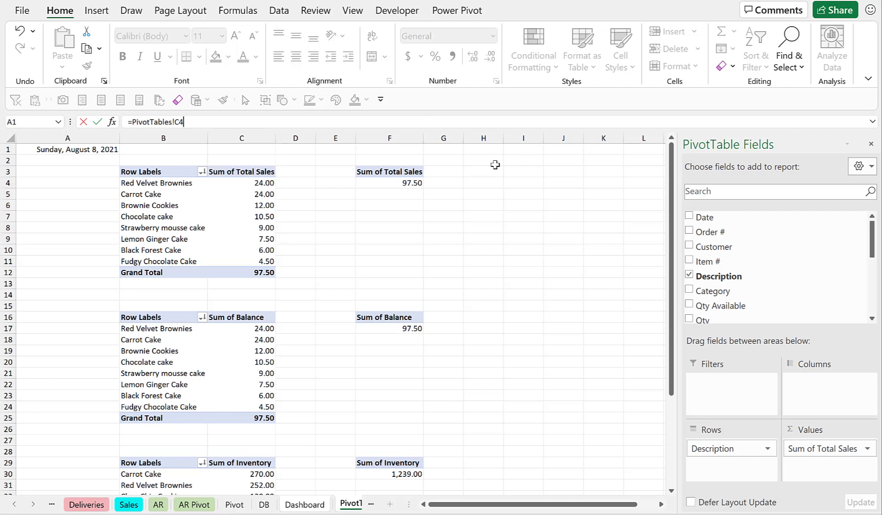
pyautogui.press('Return')
# Nudge the value text box slightly left within the first pill.
pyautogui.click(185, 355)
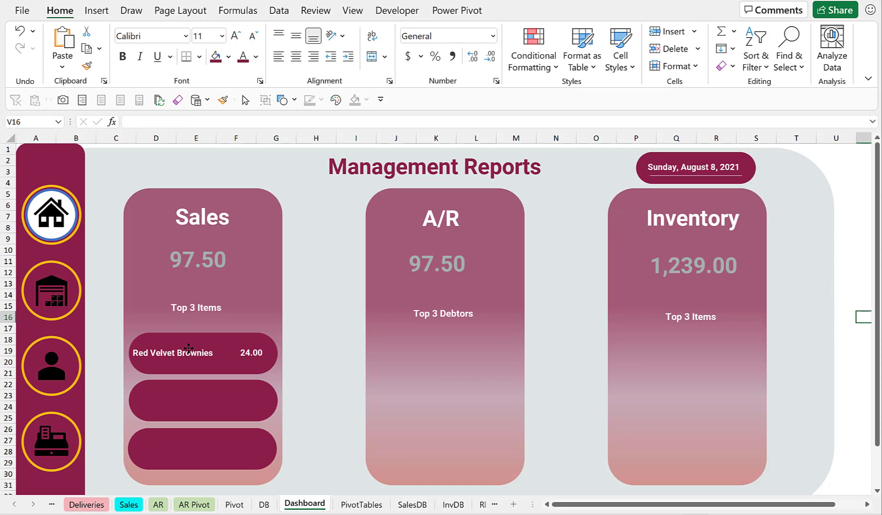
pyautogui.click(188, 347)
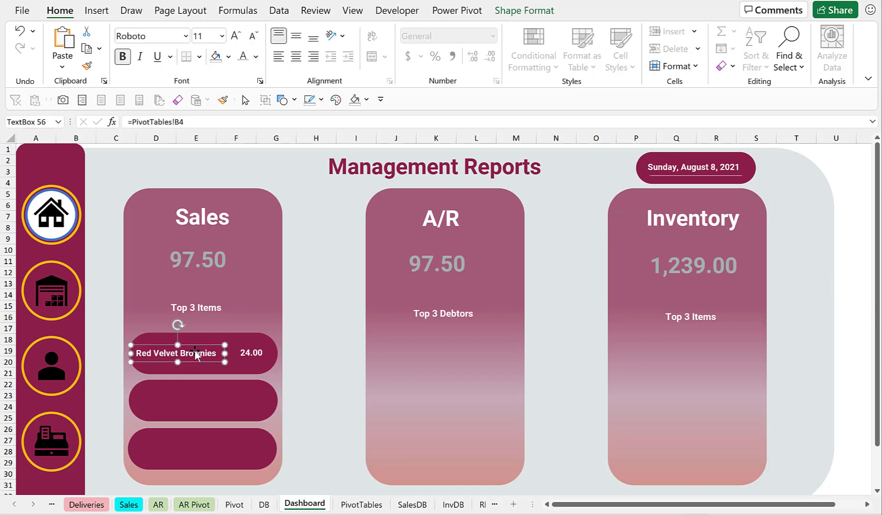
pyautogui.click(251, 355)
pyautogui.moveTo(251, 352); pyautogui.dragTo(247, 352)
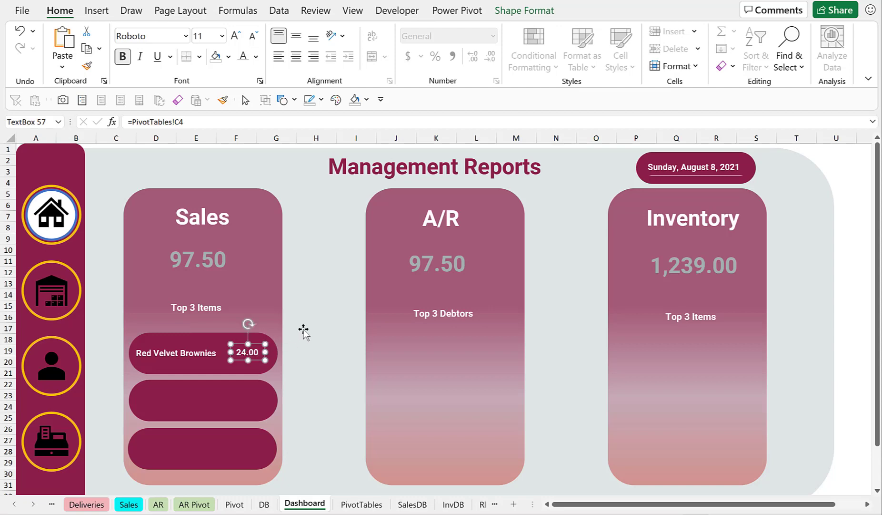
# Select the first pill's name and value text boxes together and copy them into the lower pills.
pyautogui.click(329, 318)
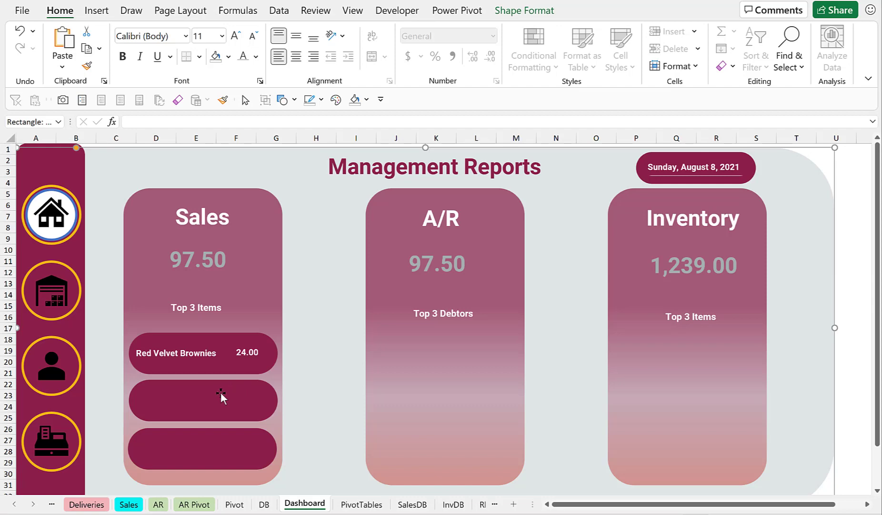
pyautogui.click(175, 351)
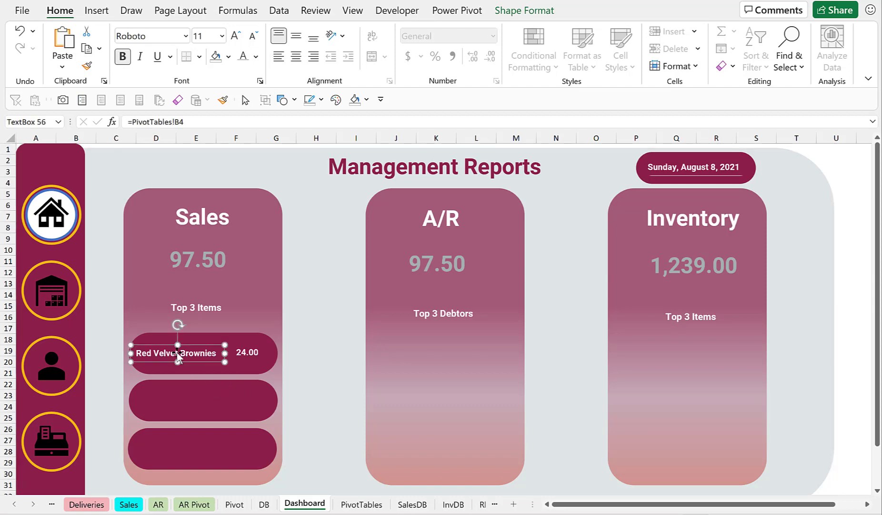
pyautogui.keyDown('shift'); pyautogui.click(247, 351); pyautogui.keyUp('shift')
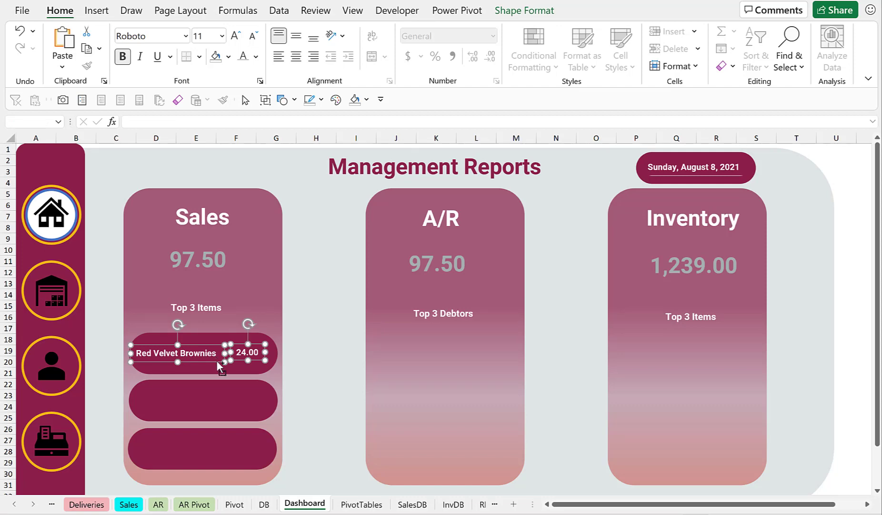
pyautogui.moveTo(216, 360); pyautogui.dragTo(221, 454)
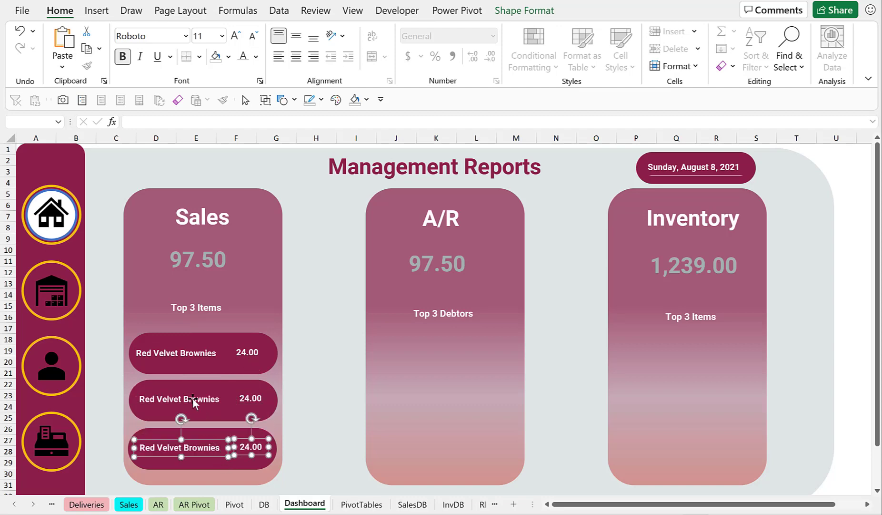
# Relink the second pill's name text box to =PivotTables!B5.
pyautogui.click(198, 352)
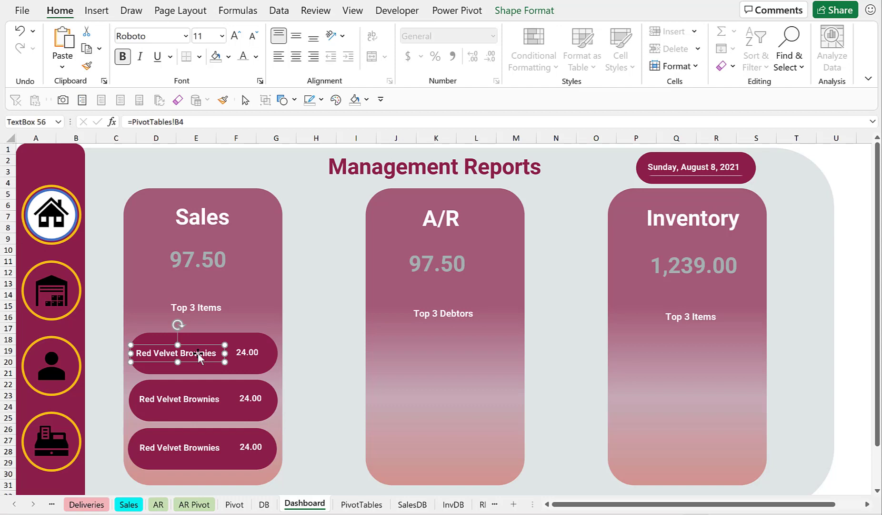
pyautogui.click(181, 397)
pyautogui.click(195, 122)
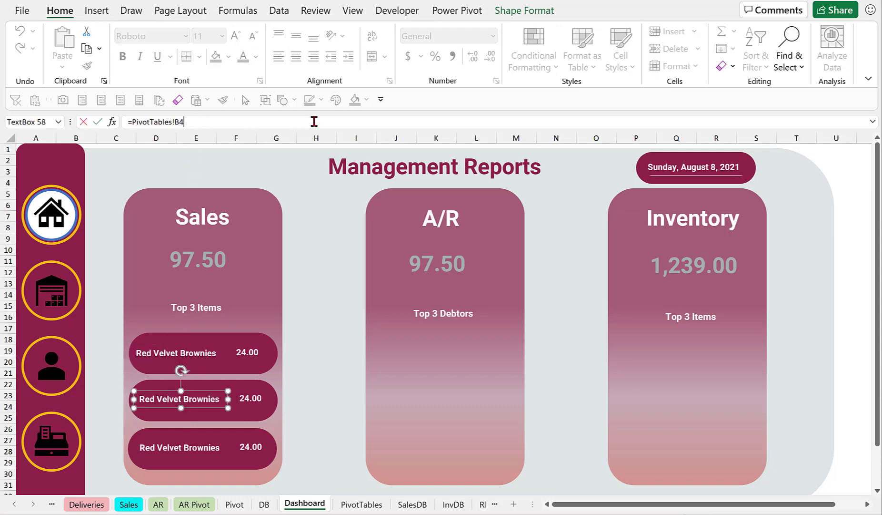
pyautogui.press('BackSpace')
pyautogui.write('5')
pyautogui.press('Return')
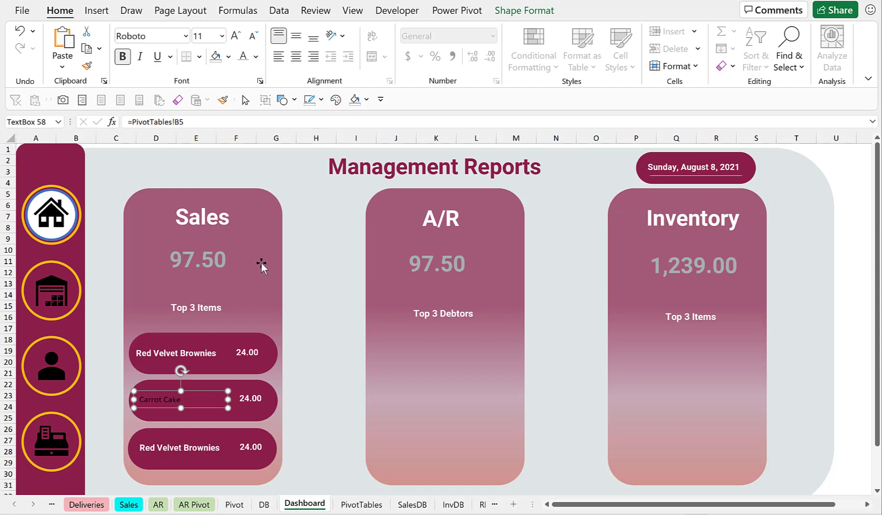
# Relink the third pill's name text box to =PivotTables!B6.
pyautogui.click(193, 446)
pyautogui.click(199, 122)
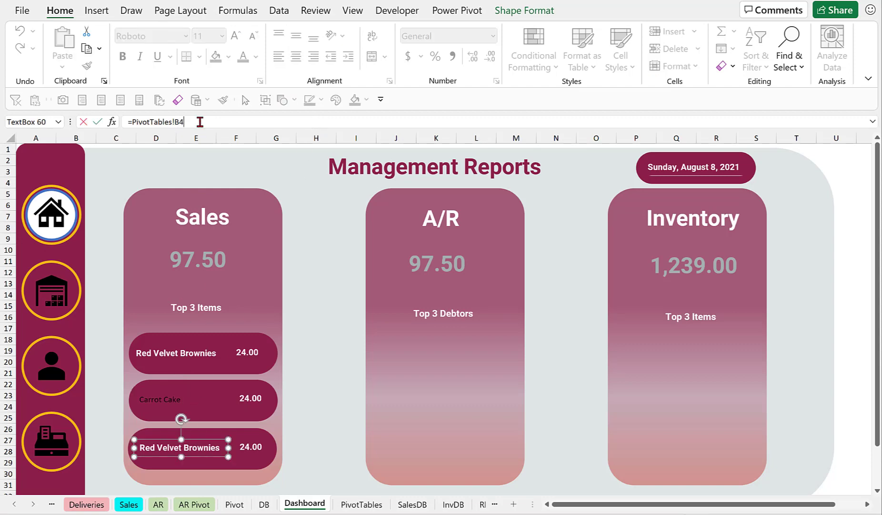
pyautogui.press('BackSpace')
pyautogui.write('6')
pyautogui.press('Return')
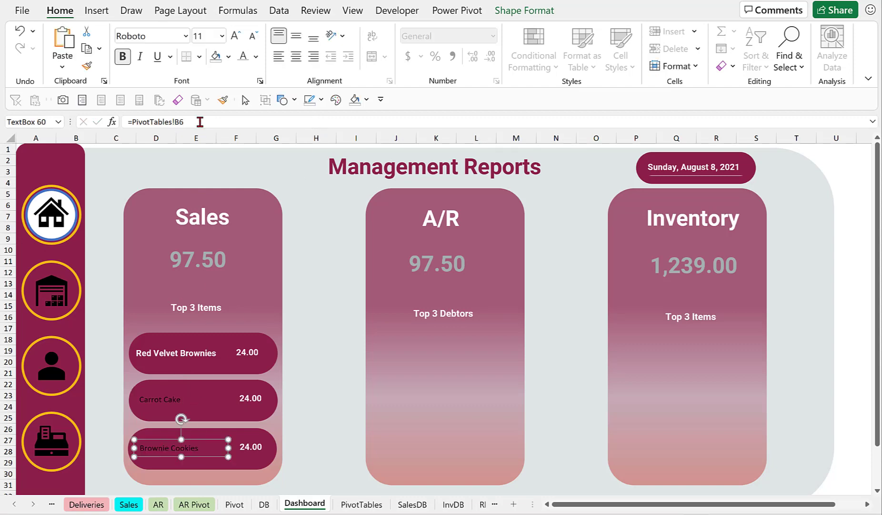
# Relink the second pill's value text box to =PivotTables!C5.
pyautogui.click(252, 397)
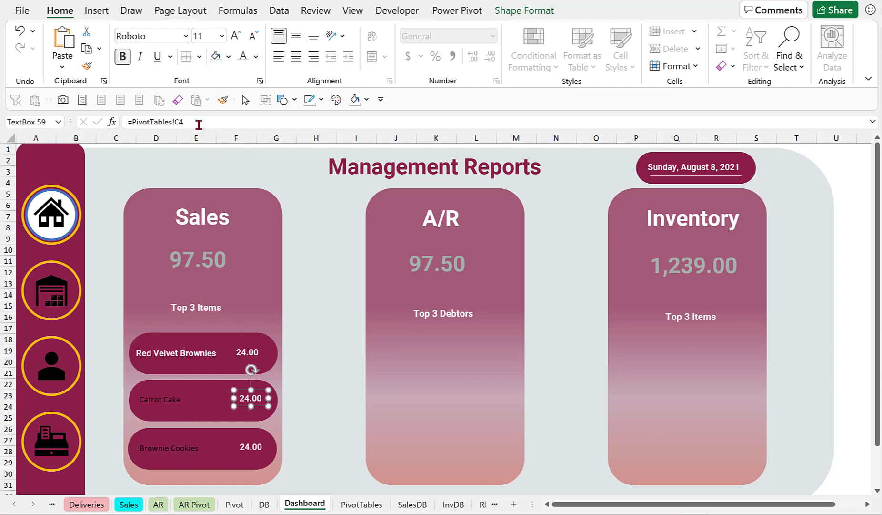
pyautogui.click(240, 119)
pyautogui.press('BackSpace')
pyautogui.write('5')
pyautogui.press('Return')
# Relink the third pill's value text box to =PivotTables!C6.
pyautogui.click(256, 448)
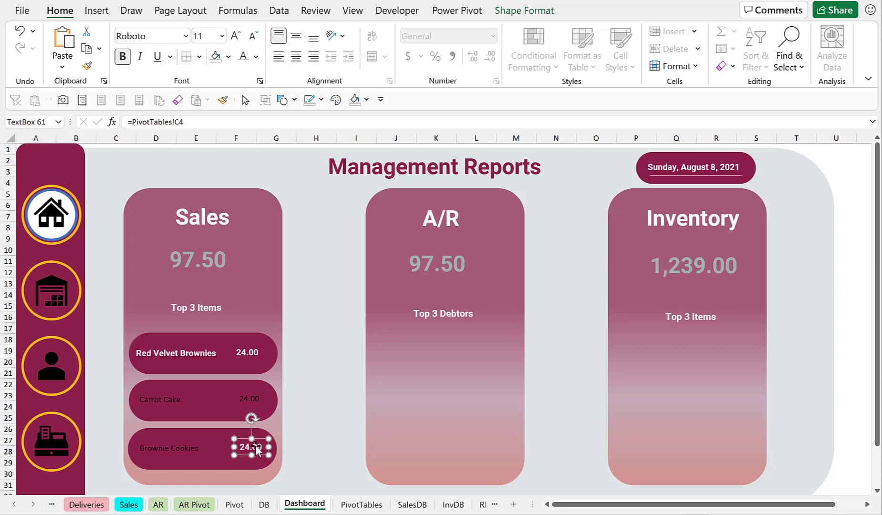
pyautogui.click(202, 122)
pyautogui.press('BackSpace')
pyautogui.write('6')
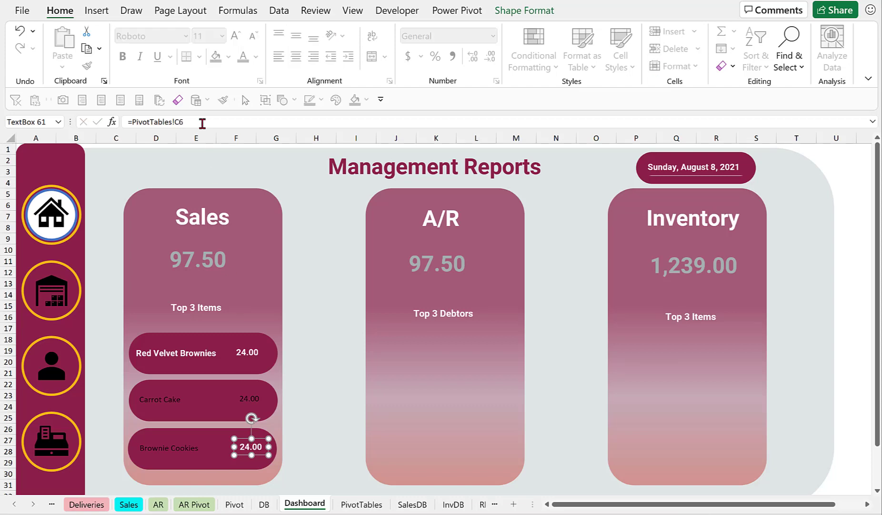
pyautogui.press('Return')
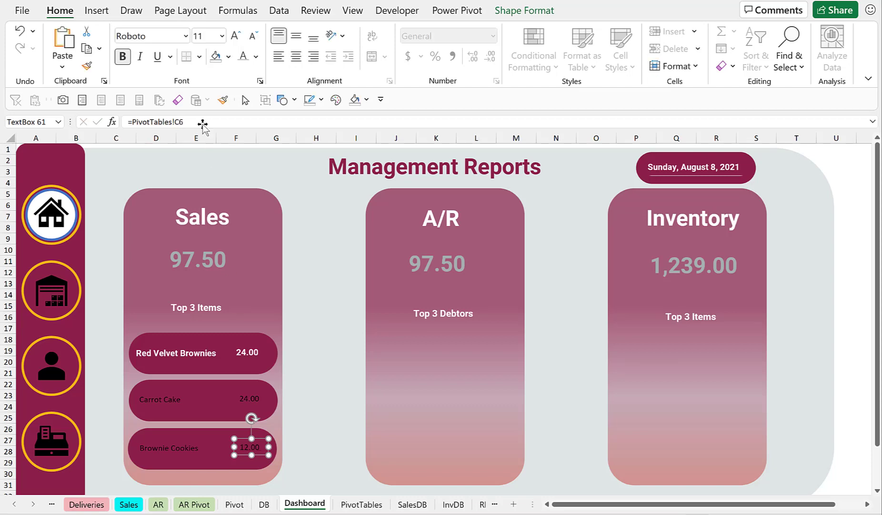
pyautogui.click(304, 287)
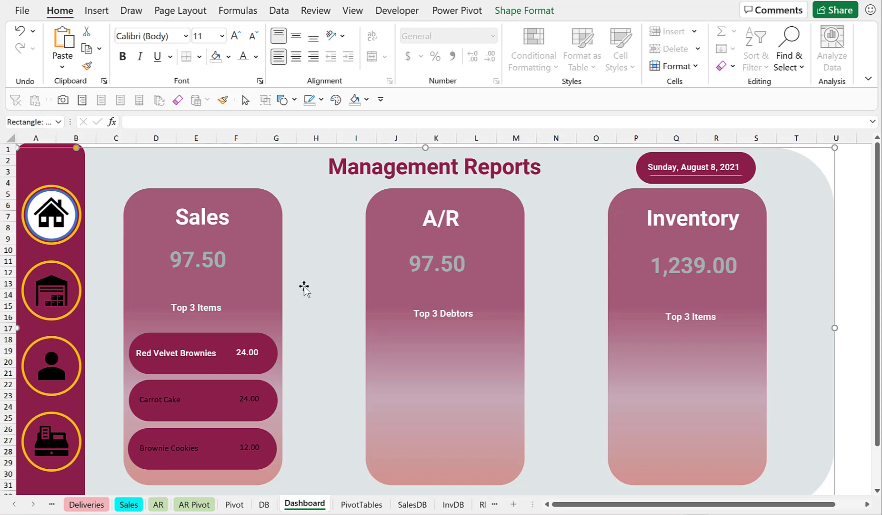
# Copy the first Sales pill name box's formatting onto the second and third pills' name and value text boxes with Format Painter.
pyautogui.click(184, 356)
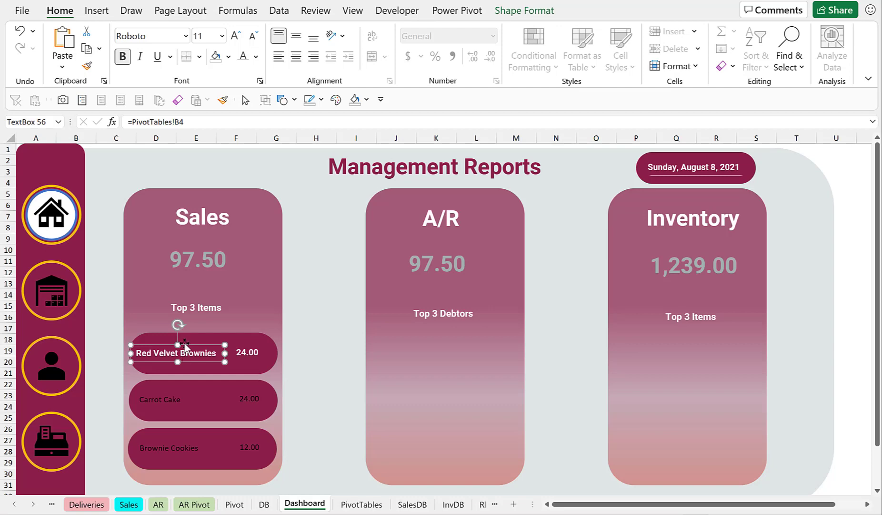
pyautogui.click(223, 100)
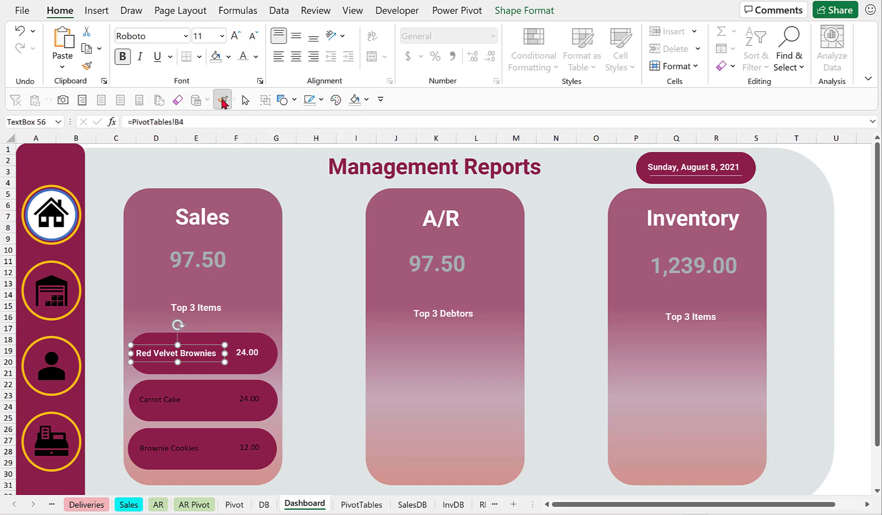
pyautogui.click(170, 400)
pyautogui.click(251, 399)
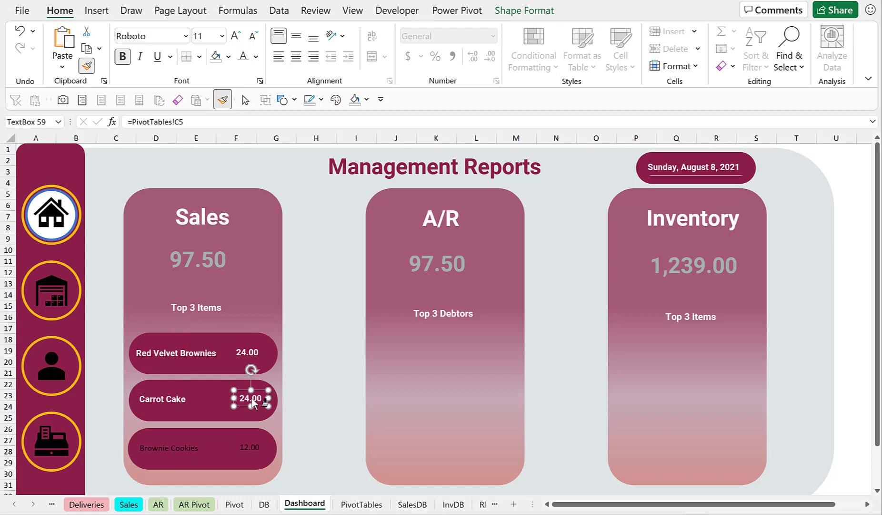
pyautogui.click(176, 446)
pyautogui.click(250, 448)
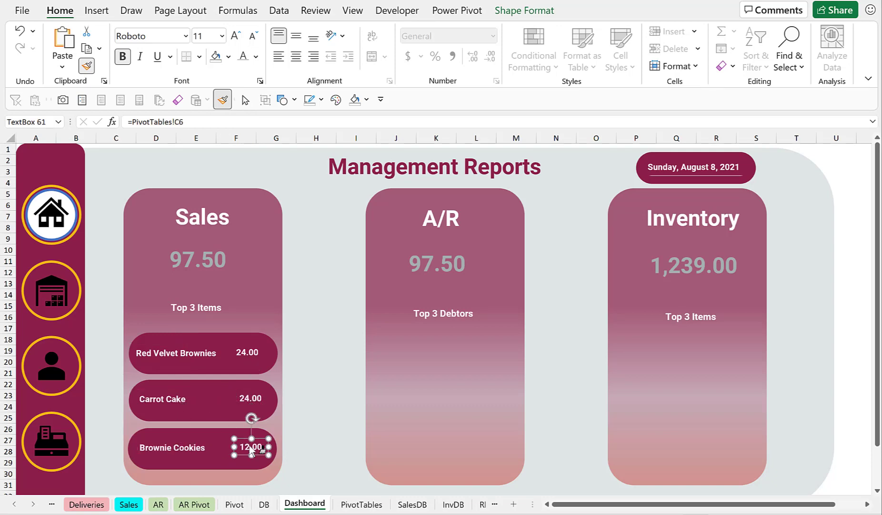
pyautogui.click(222, 100)
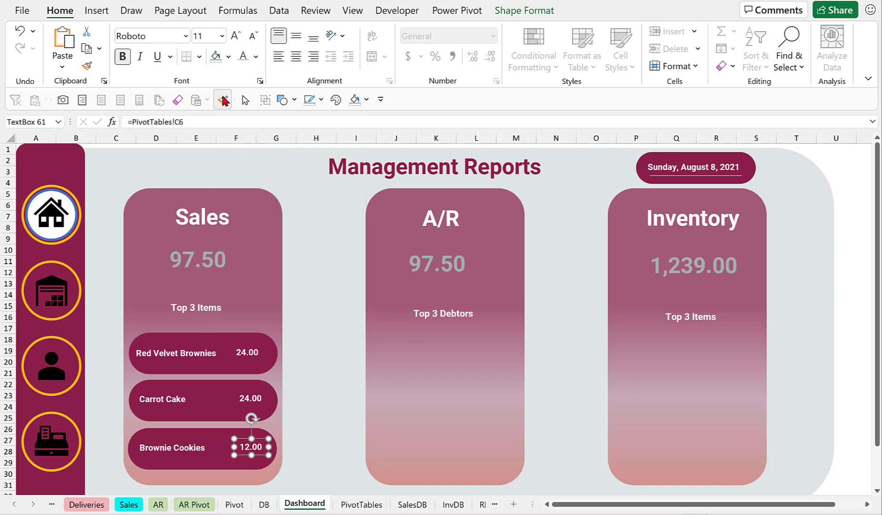
pyautogui.click(175, 353)
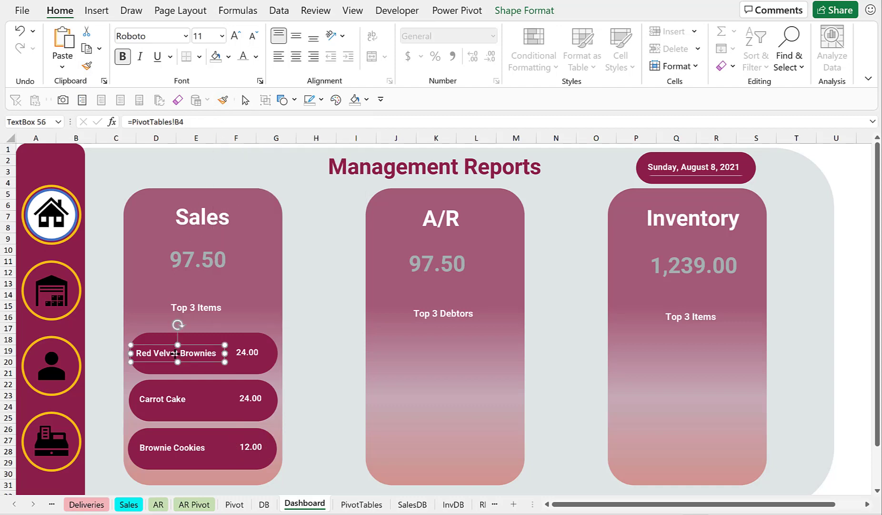
pyautogui.click(223, 100)
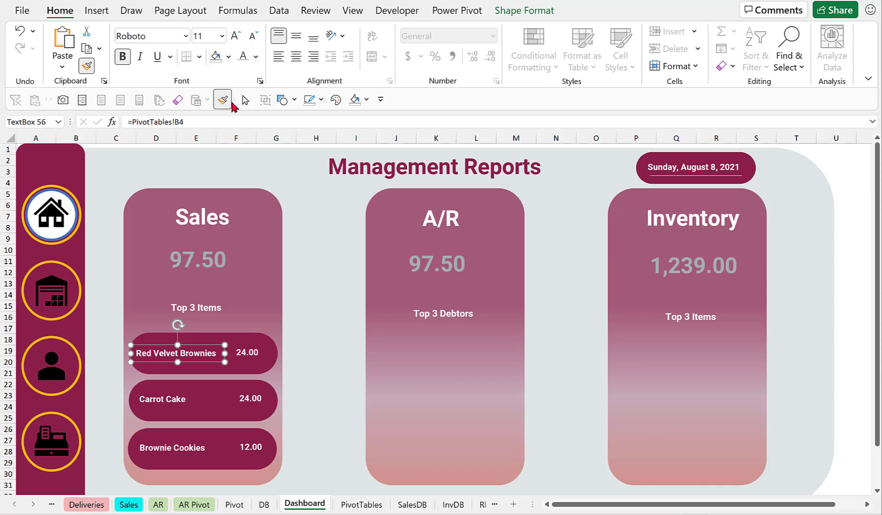
pyautogui.click(222, 99)
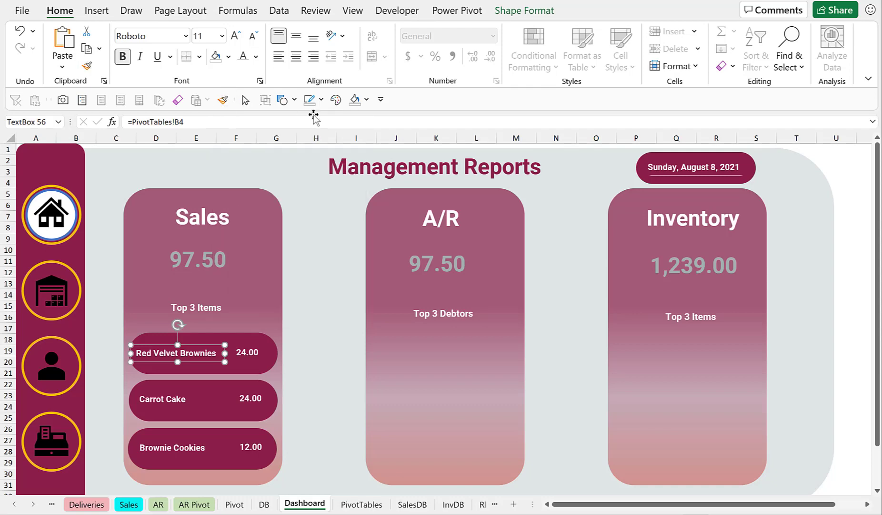
pyautogui.click(819, 239)
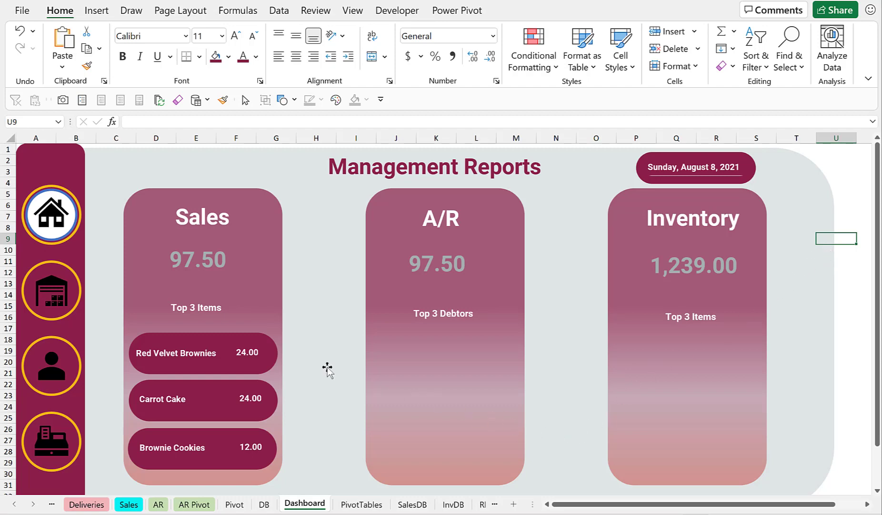
# Duplicate the three Sales pill shapes and move one copy into the Inventory card.
pyautogui.click(221, 334)
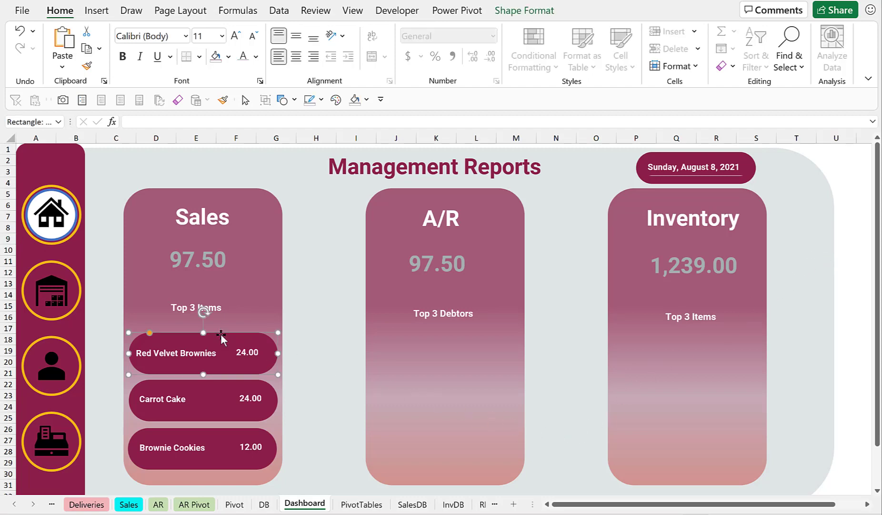
pyautogui.keyDown('ctrl'); pyautogui.click(221, 380); pyautogui.keyUp('ctrl')
pyautogui.keyDown('ctrl'); pyautogui.click(221, 429); pyautogui.keyUp('ctrl')
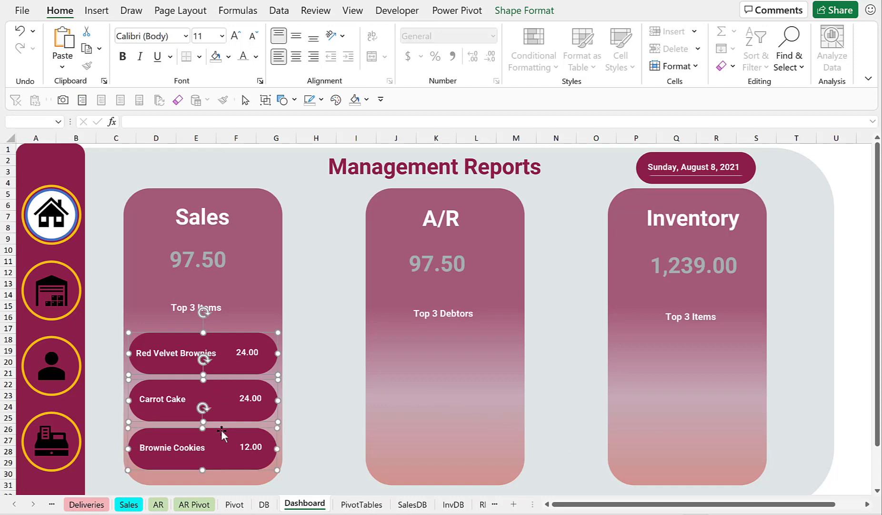
pyautogui.hotkey('ctrl', 'd')
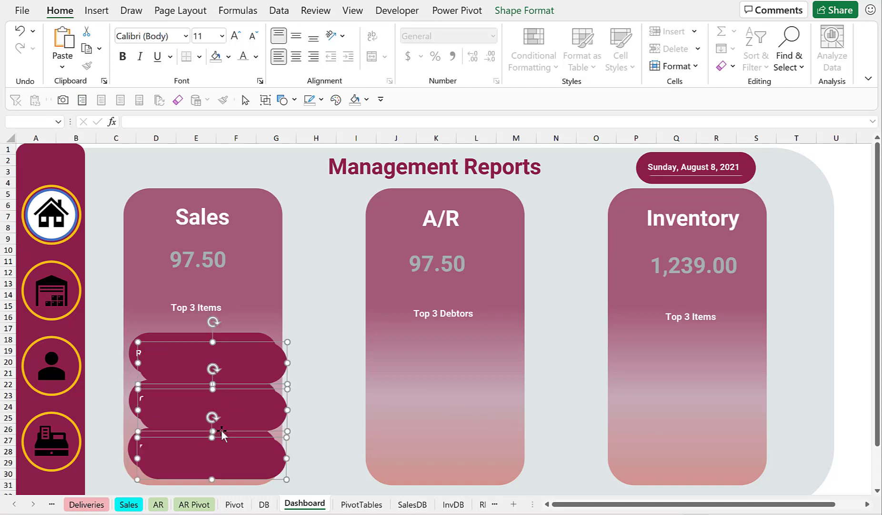
pyautogui.hotkey('ctrl', 'd')
pyautogui.moveTo(287, 371); pyautogui.dragTo(732, 357)
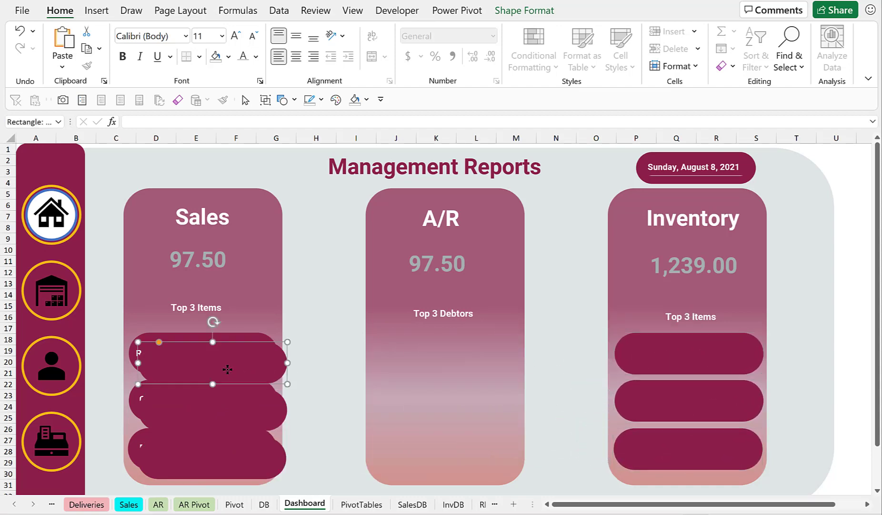
# Move the other duplicated set of three pills into the A/R card.
pyautogui.moveTo(228, 368)
pyautogui.mouseDown()
pyautogui.moveTo(338, 362)
pyautogui.moveTo(238, 362)
pyautogui.mouseUp()
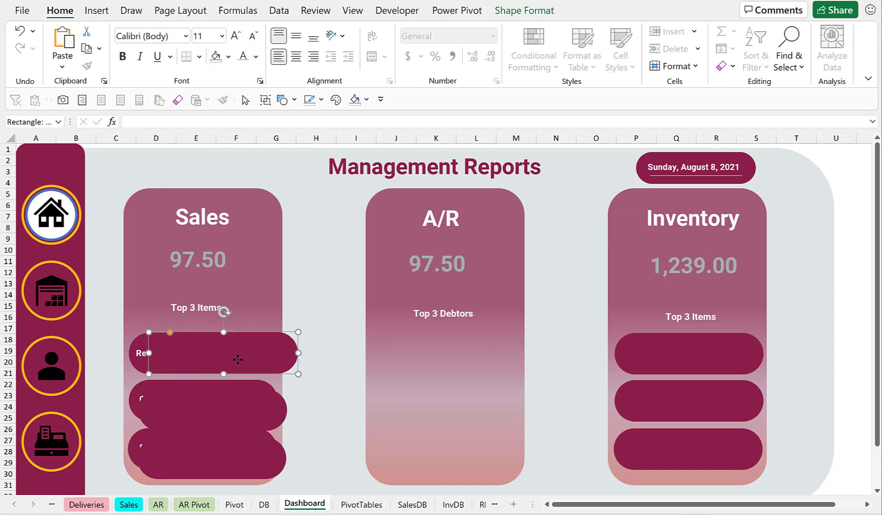
pyautogui.keyDown('ctrl'); pyautogui.click(237, 410); pyautogui.keyUp('ctrl')
pyautogui.keyDown('ctrl'); pyautogui.click(240, 452); pyautogui.keyUp('ctrl')
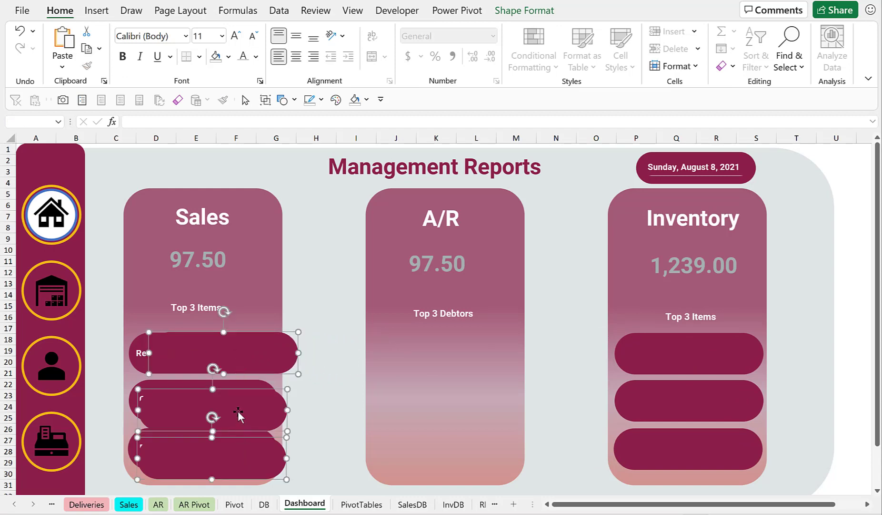
pyautogui.moveTo(238, 410); pyautogui.dragTo(471, 406)
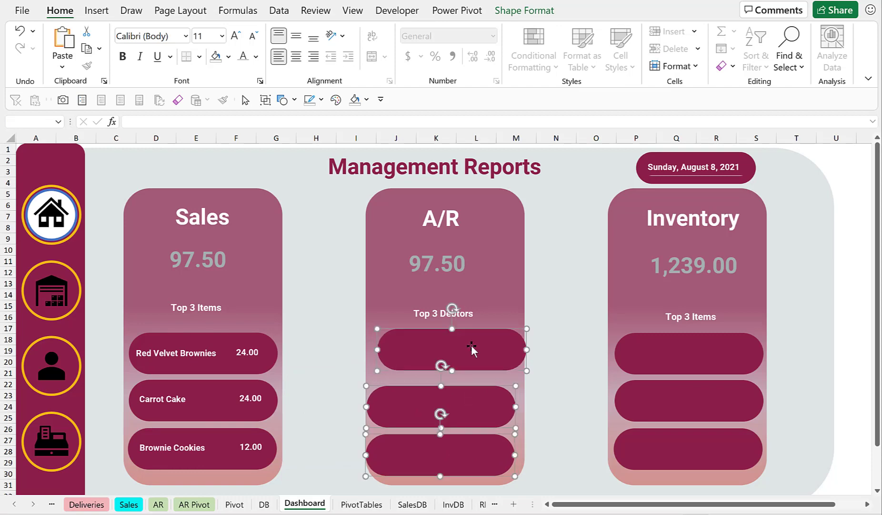
# Align the three pills evenly inside the A/R card.
pyautogui.click(549, 321)
pyautogui.click(453, 354)
pyautogui.moveTo(459, 353)
pyautogui.mouseDown()
pyautogui.moveTo(447, 355)
pyautogui.moveTo(455, 354)
pyautogui.mouseUp()
pyautogui.click(441, 408)
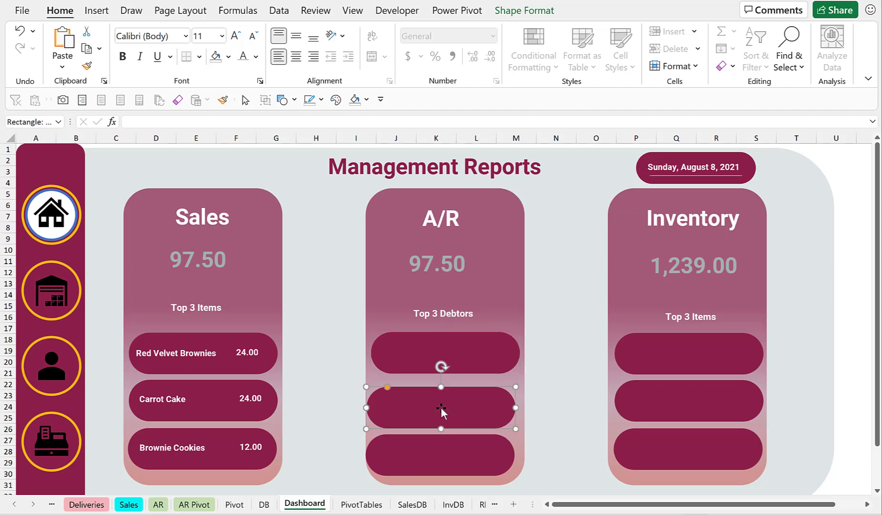
pyautogui.moveTo(441, 409); pyautogui.dragTo(446, 410)
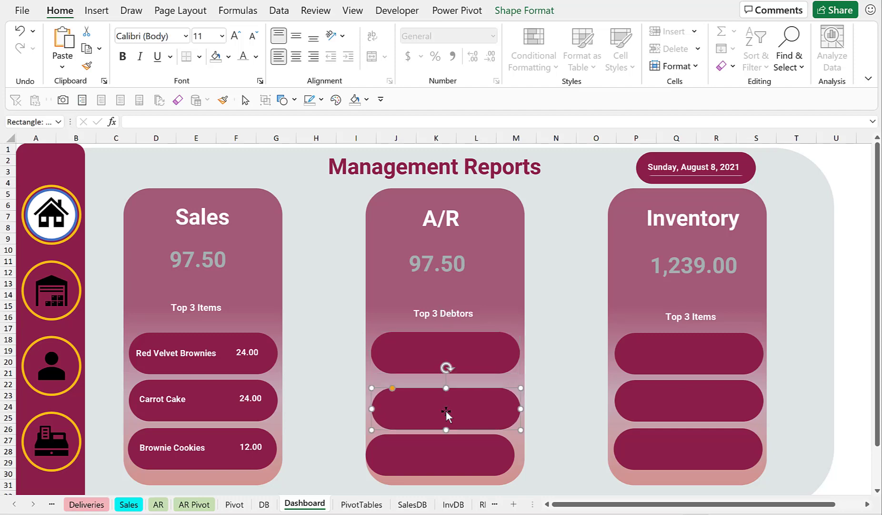
pyautogui.moveTo(437, 447); pyautogui.dragTo(442, 448)
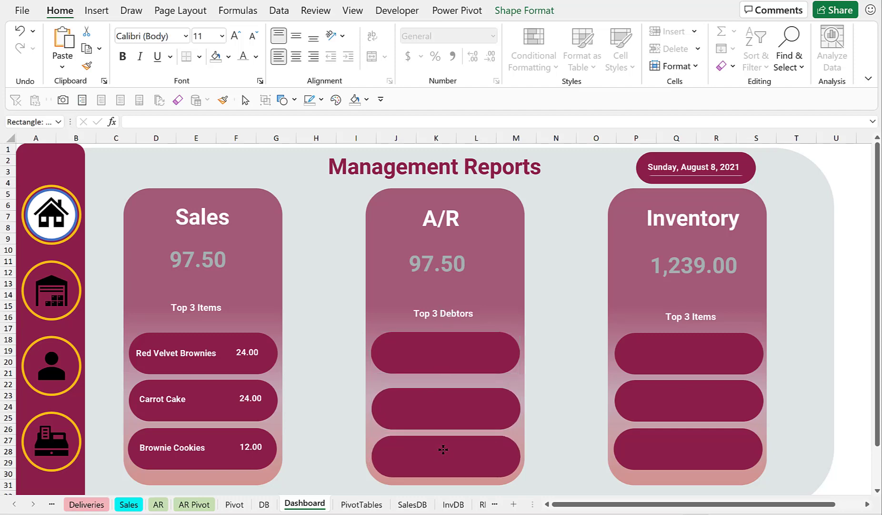
pyautogui.click(412, 351)
pyautogui.click(317, 357)
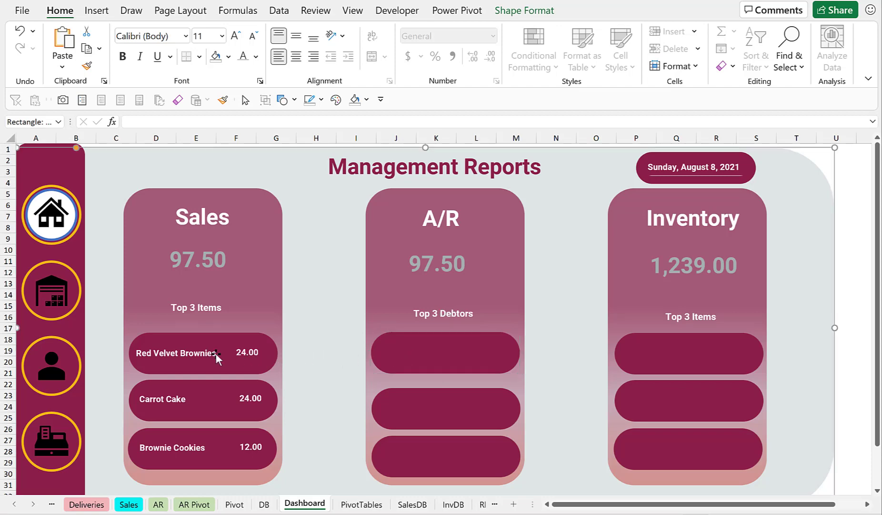
# Copy the first Sales pill's name and value text boxes into the first A/R pill.
pyautogui.click(200, 357)
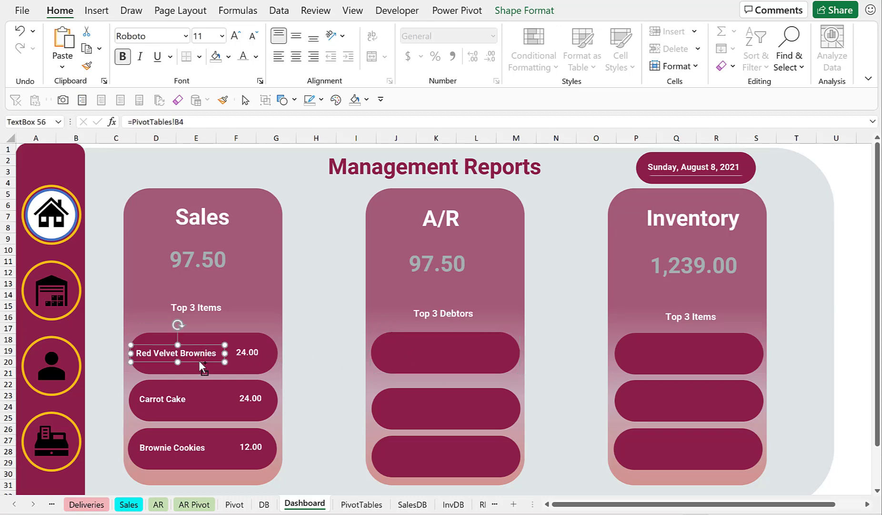
pyautogui.moveTo(199, 360); pyautogui.dragTo(445, 360)
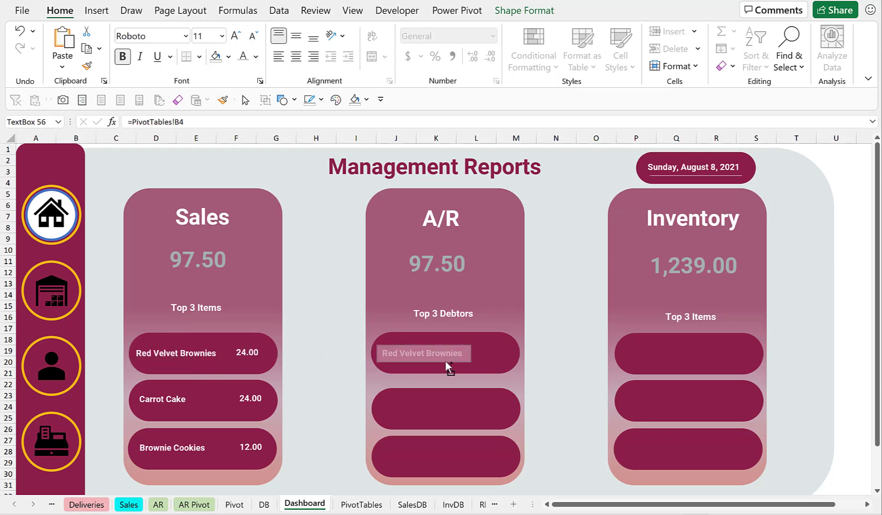
pyautogui.click(247, 355)
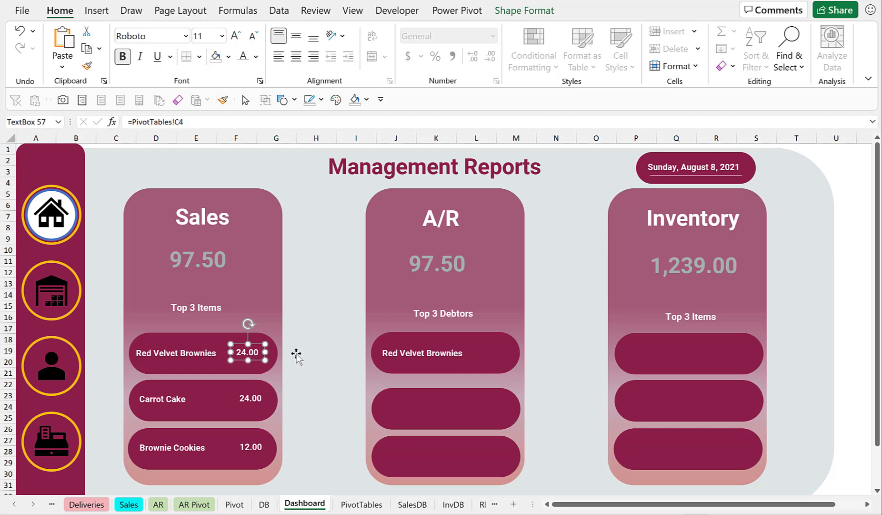
pyautogui.click(321, 351)
pyautogui.click(249, 352)
pyautogui.moveTo(251, 358); pyautogui.dragTo(492, 358)
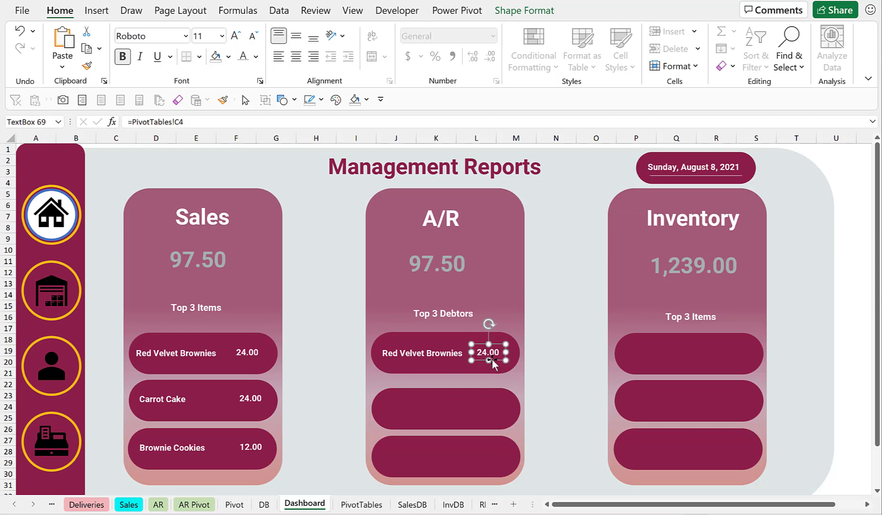
# Relink the first A/R pill's name text box to =PivotTables!B17.
pyautogui.click(351, 504)
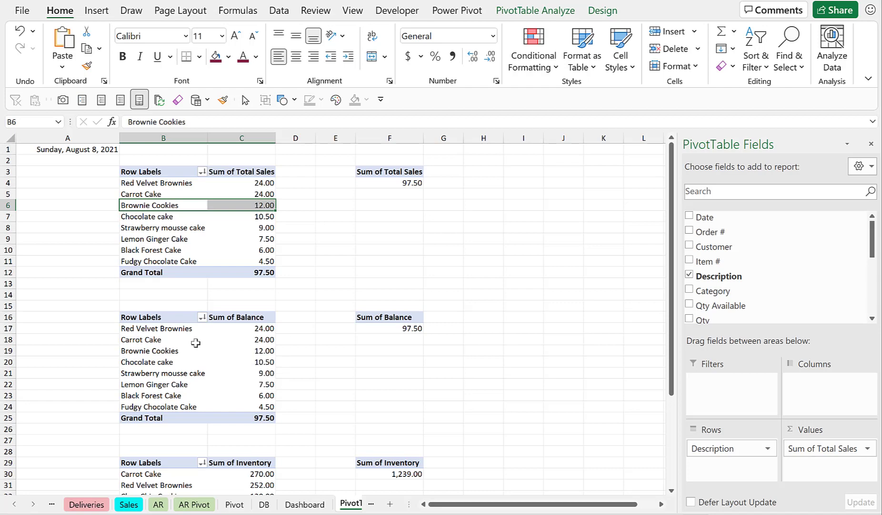
pyautogui.click(177, 334)
pyautogui.click(329, 285)
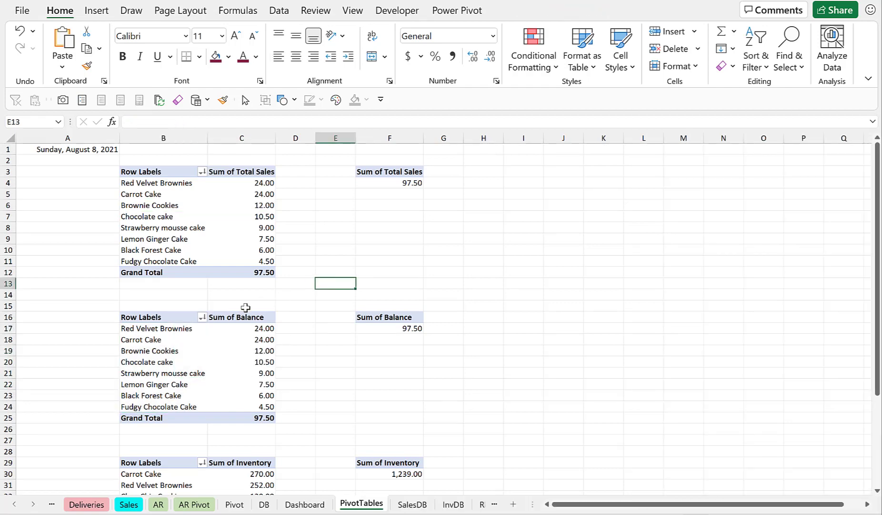
pyautogui.click(163, 328)
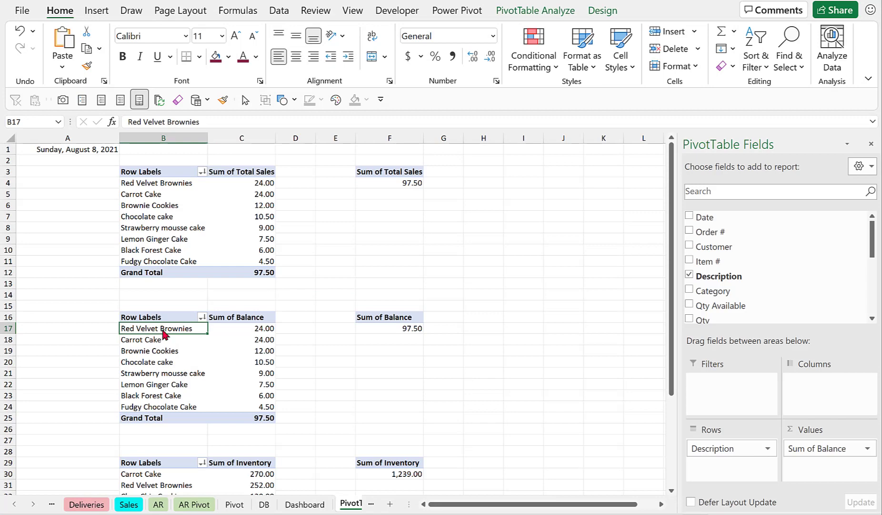
pyautogui.click(314, 503)
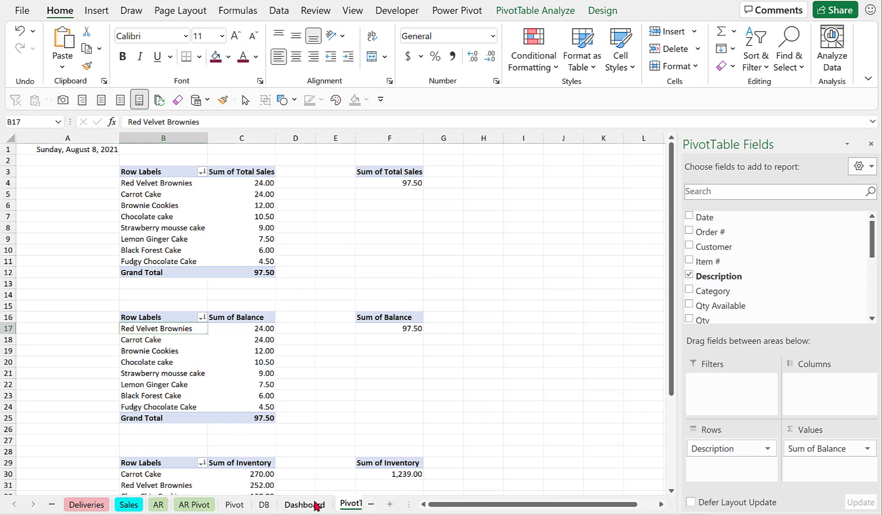
pyautogui.click(412, 356)
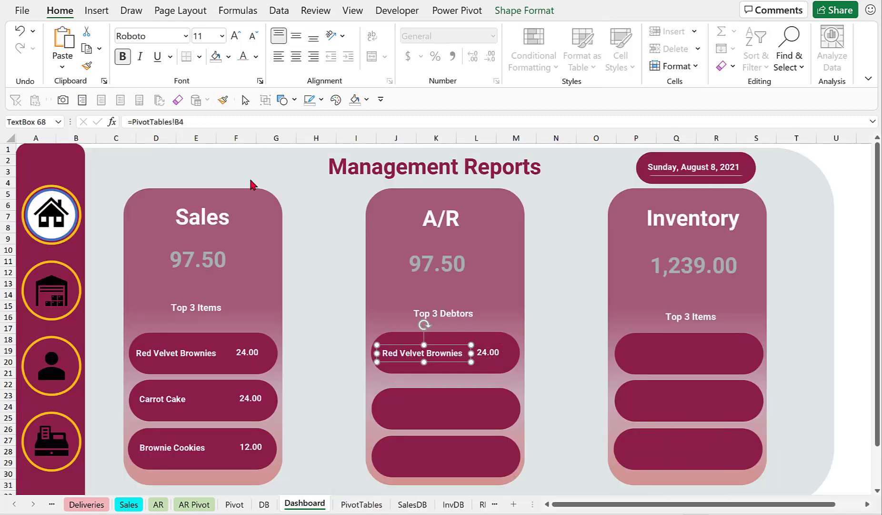
pyautogui.click(196, 122)
pyautogui.press('BackSpace')
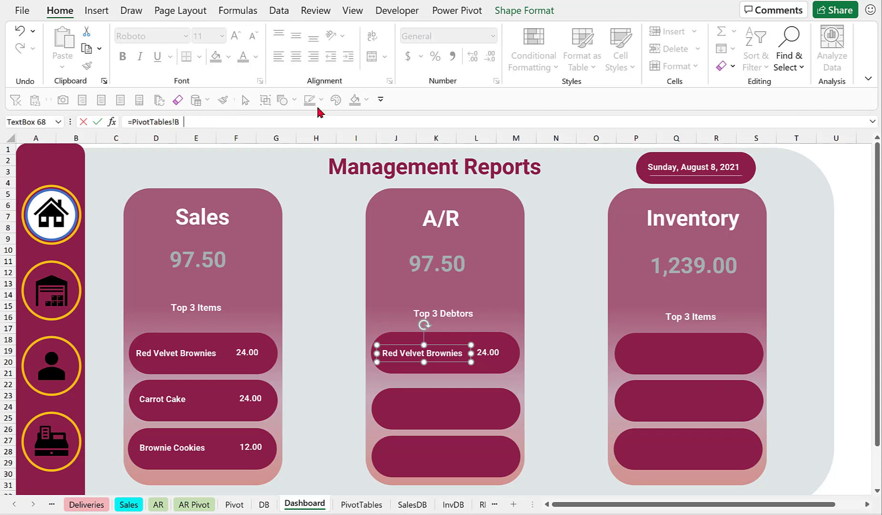
pyautogui.write('7')
pyautogui.press('Return')
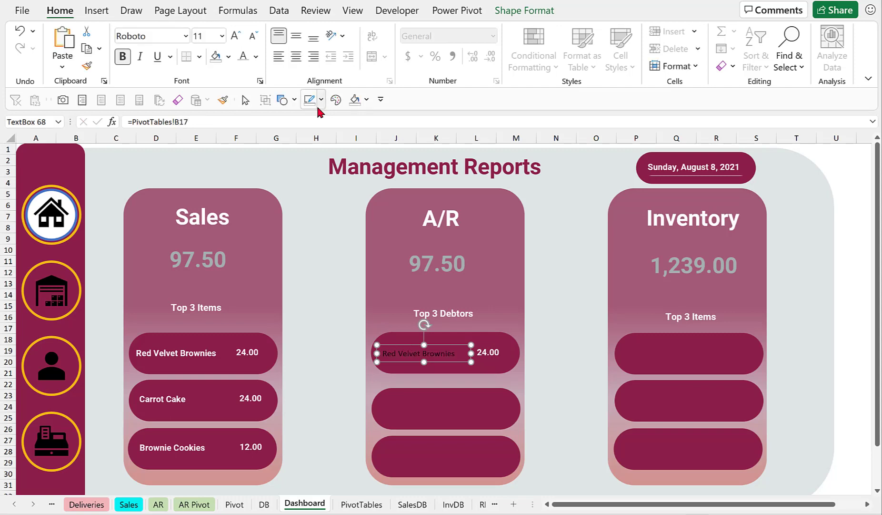
# Relink the first A/R pill's value text box to =PivotTables!C17.
pyautogui.click(488, 352)
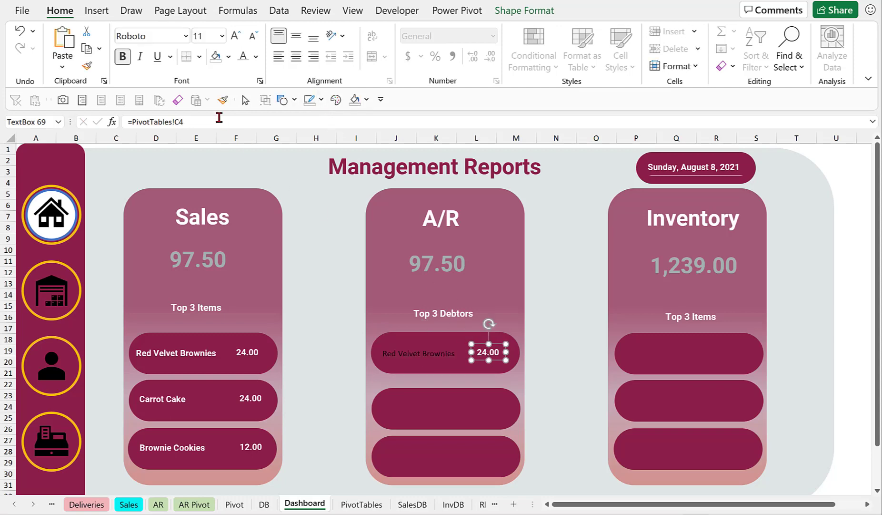
pyautogui.click(238, 118)
pyautogui.press('BackSpace')
pyautogui.write('1')
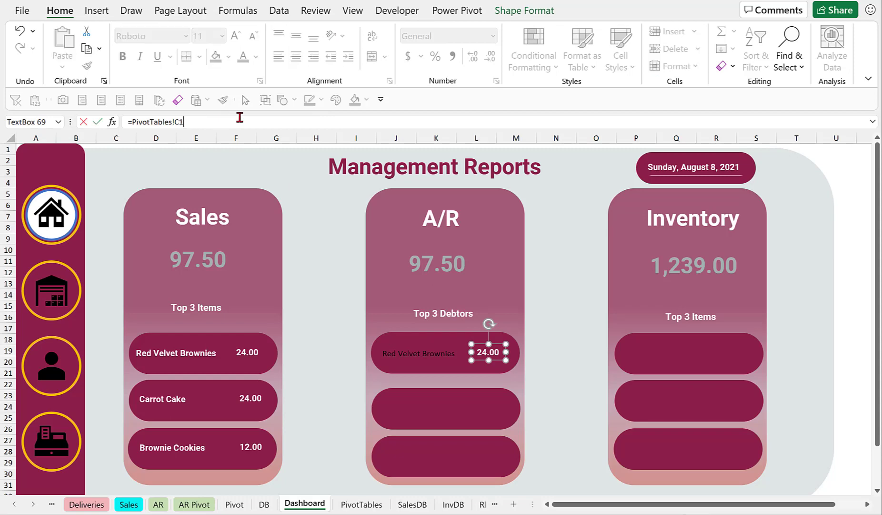
pyautogui.write('7')
pyautogui.press('Return')
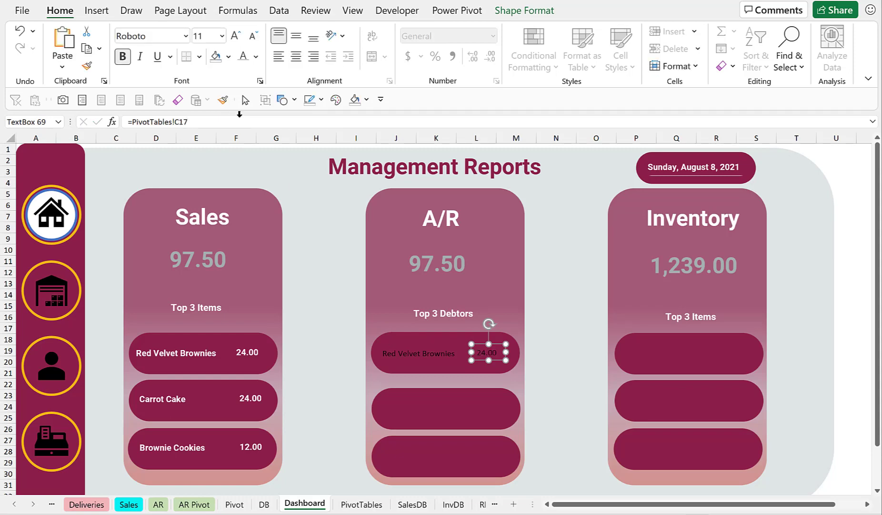
# Copy the first A/R pill's name and value text boxes into the second and third A/R pills.
pyautogui.click(417, 352)
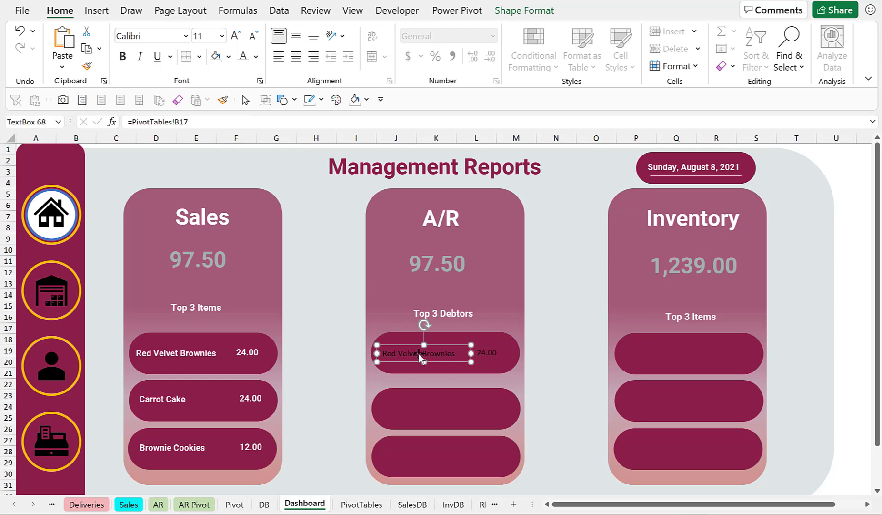
pyautogui.keyDown('shift'); pyautogui.click(491, 352); pyautogui.keyUp('shift')
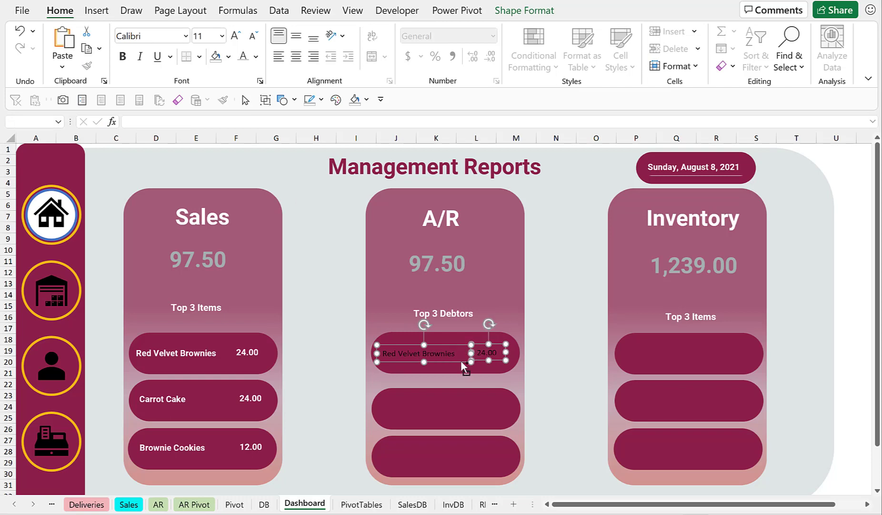
pyautogui.moveTo(460, 370); pyautogui.dragTo(462, 463)
pyautogui.click(427, 404)
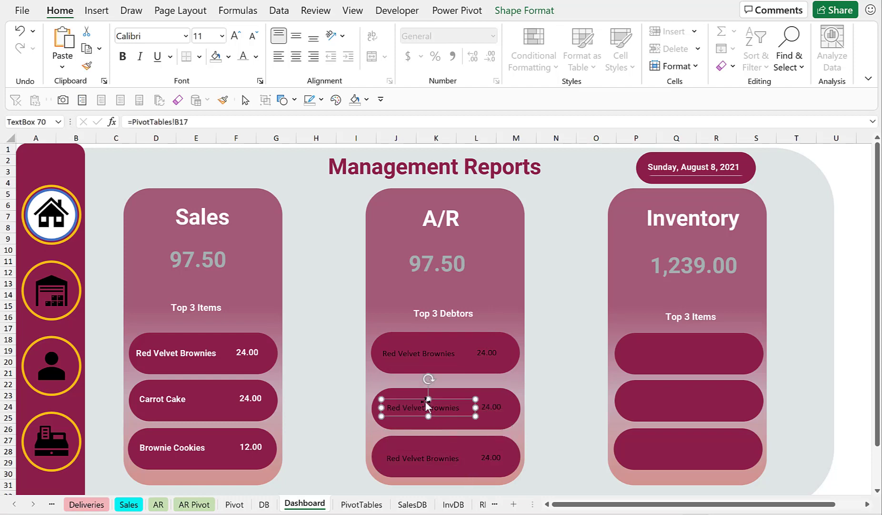
# Relink the second A/R pill's name text box to =PivotTables!B18.
pyautogui.click(208, 122)
pyautogui.press('Delete')
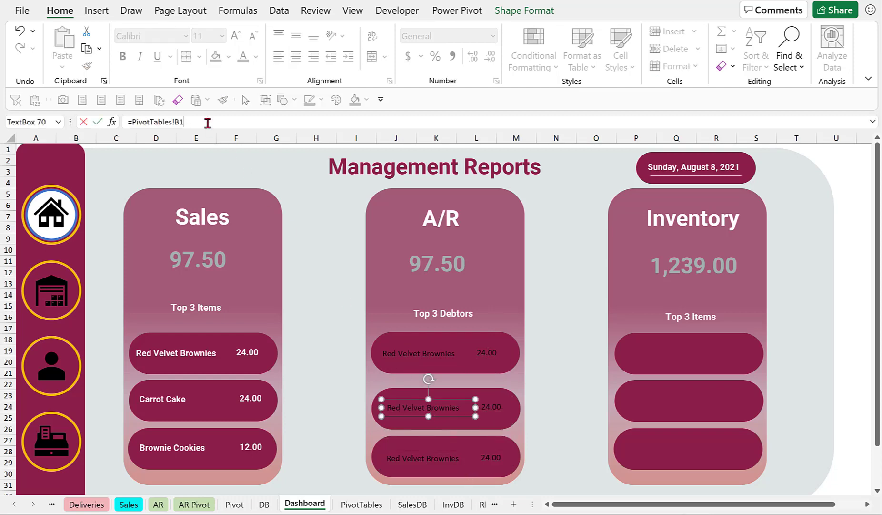
pyautogui.write('8')
pyautogui.press('Return')
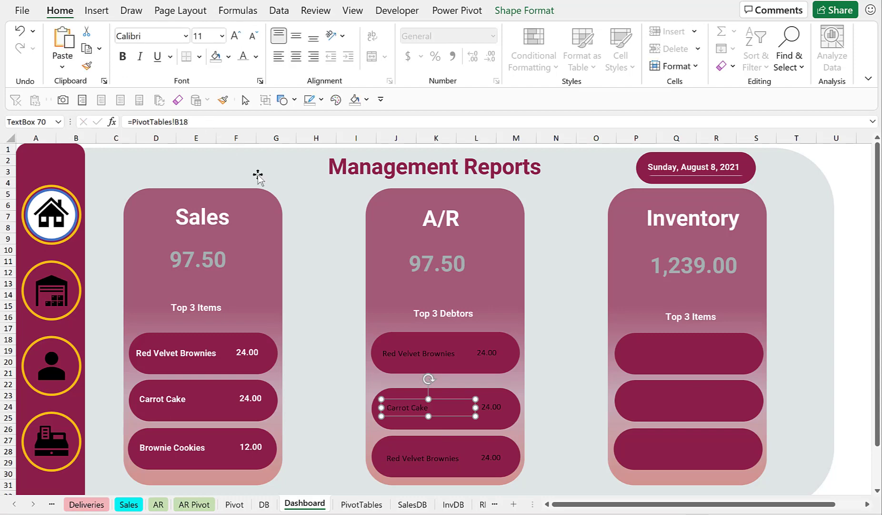
# Relink the second A/R pill's value text box to =PivotTables!C18.
pyautogui.click(488, 408)
pyautogui.click(220, 120)
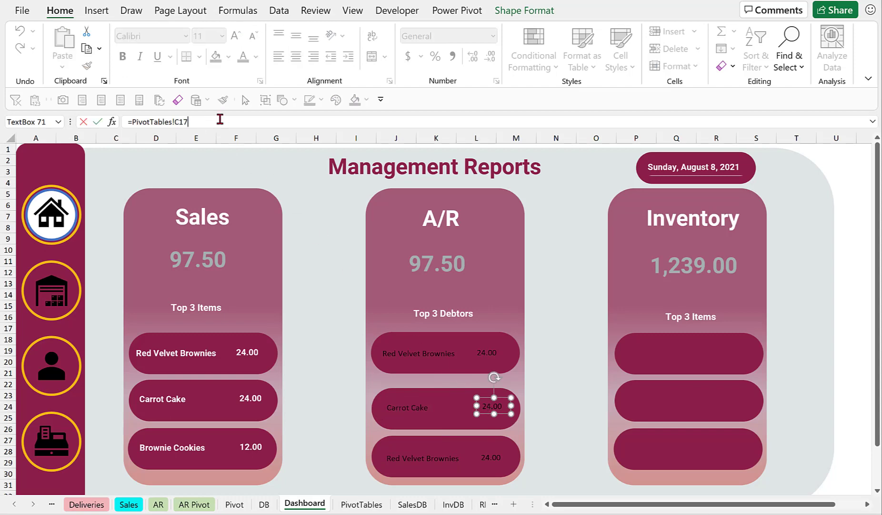
pyautogui.press('BackSpace')
pyautogui.write('8')
pyautogui.press('Return')
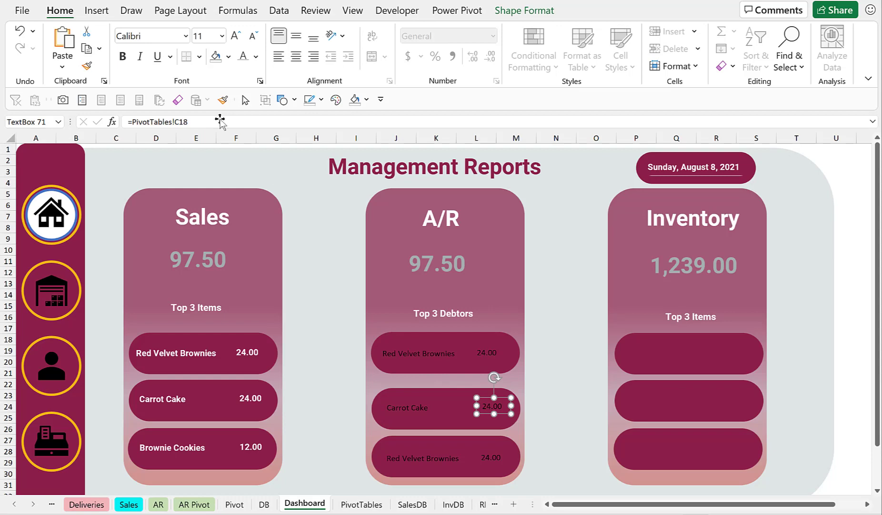
# Relink the third A/R pill's name text box to =PivotTables!B19.
pyautogui.click(414, 457)
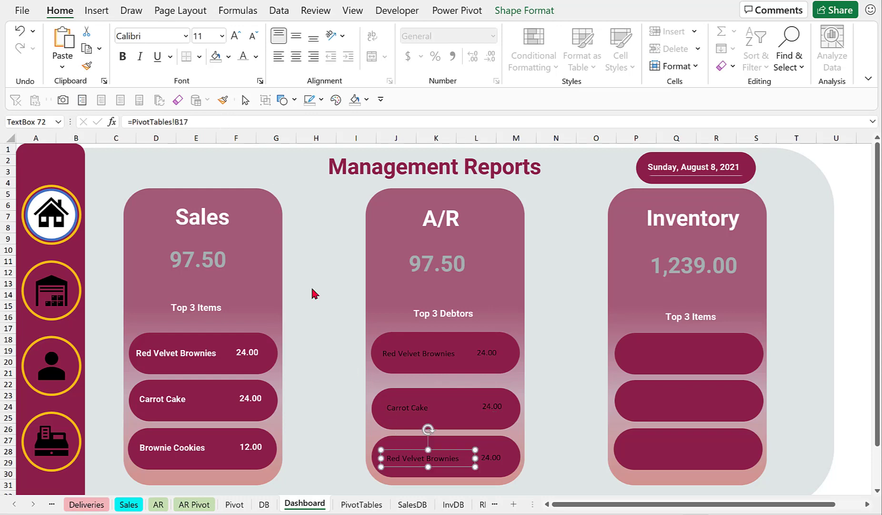
pyautogui.click(218, 115)
pyautogui.press('BackSpace')
pyautogui.write('9')
pyautogui.press('Return')
# Relink the third A/R pill's value text box to =PivotTables!C19.
pyautogui.click(491, 457)
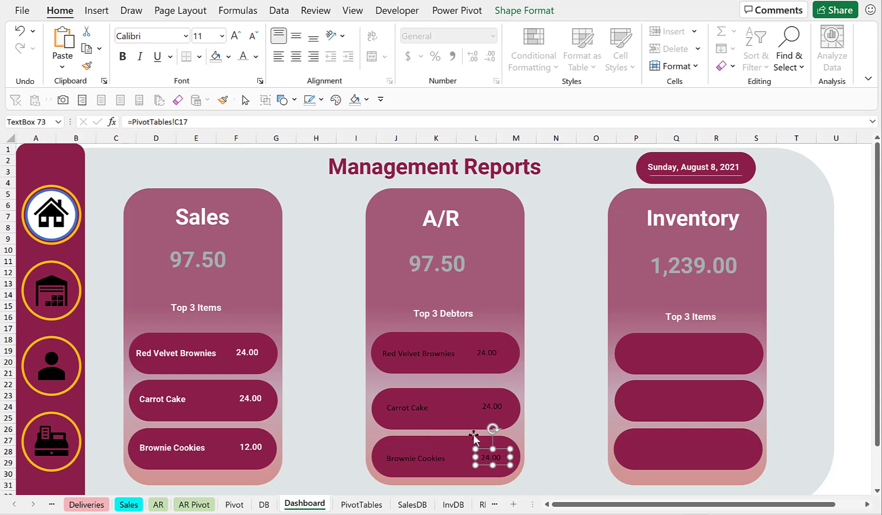
pyautogui.click(246, 119)
pyautogui.press('BackSpace')
pyautogui.write('9')
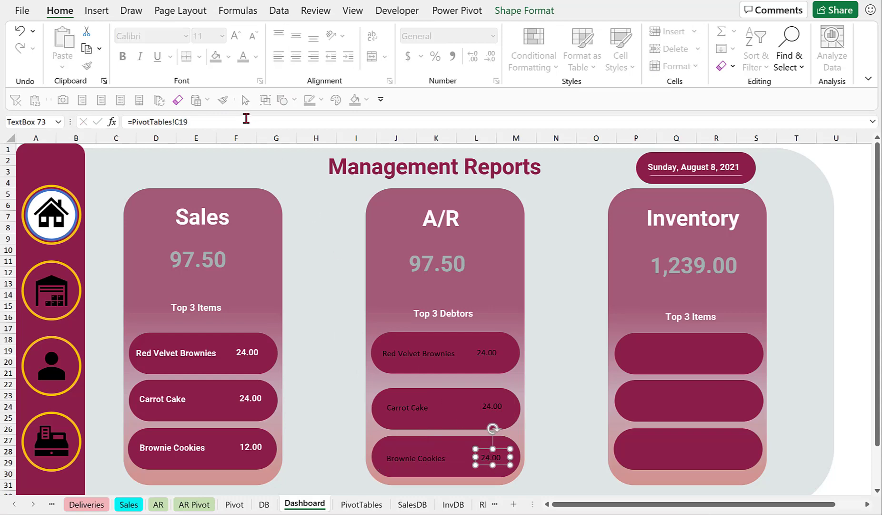
pyautogui.press('Return')
pyautogui.click(560, 307)
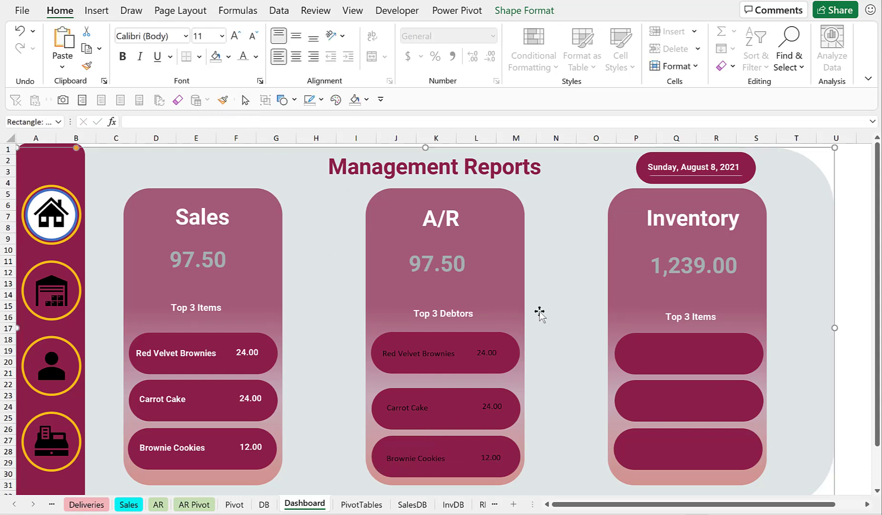
# Copy the first Sales name box's formatting onto all six A/R name and value text boxes with Format Painter.
pyautogui.click(195, 351)
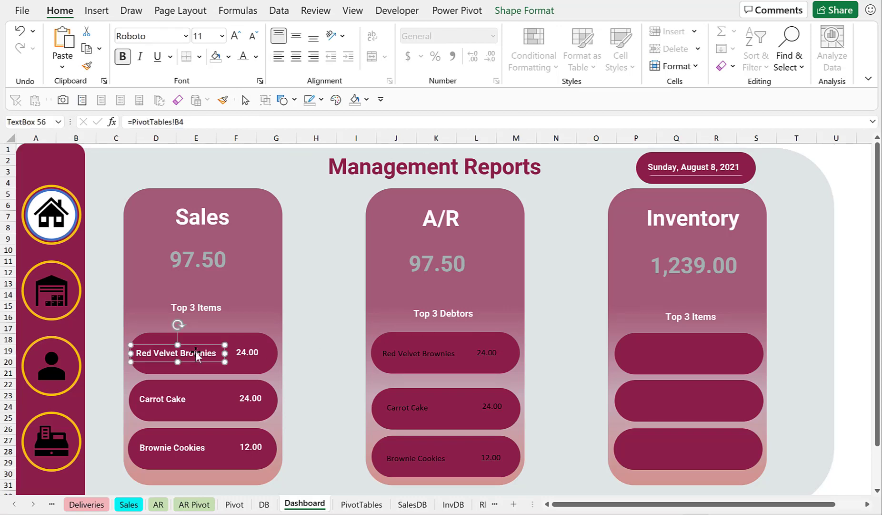
pyautogui.hotkey('ctrl', 'shift', 'c')
pyautogui.click(223, 100)
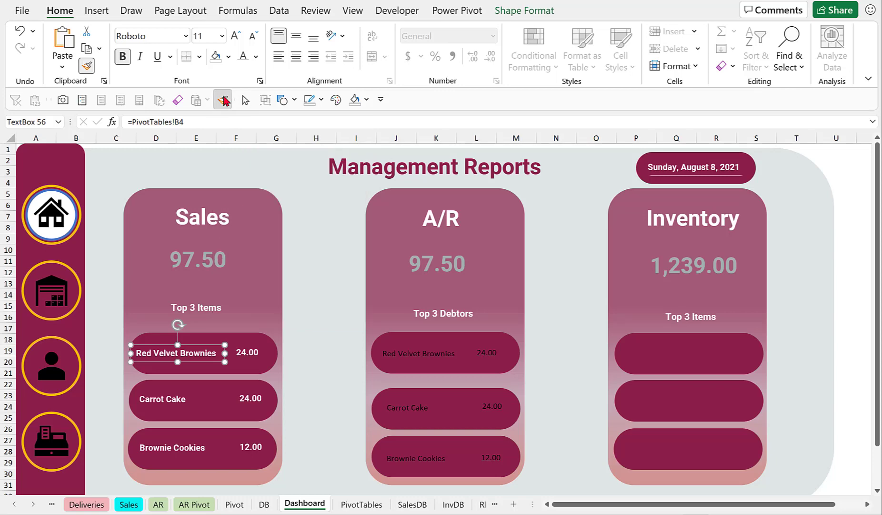
pyautogui.click(425, 352)
pyautogui.click(478, 352)
pyautogui.click(418, 411)
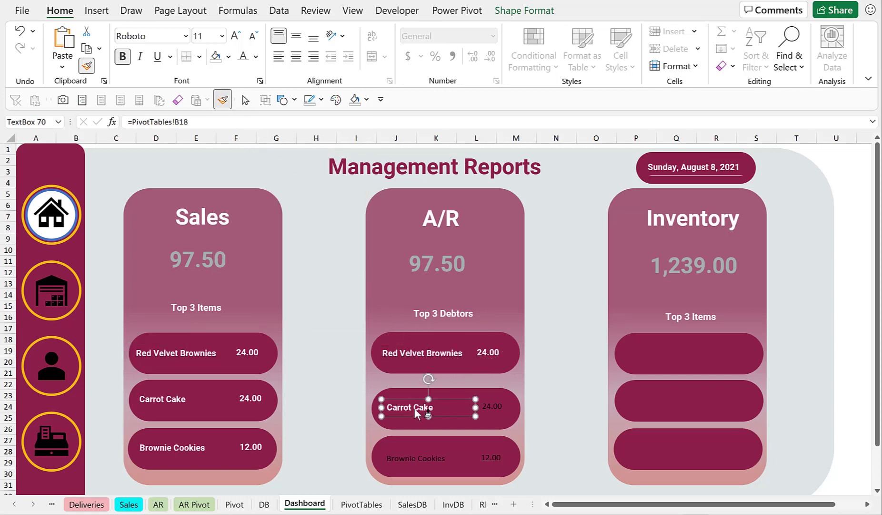
pyautogui.click(500, 407)
pyautogui.click(418, 457)
pyautogui.click(492, 457)
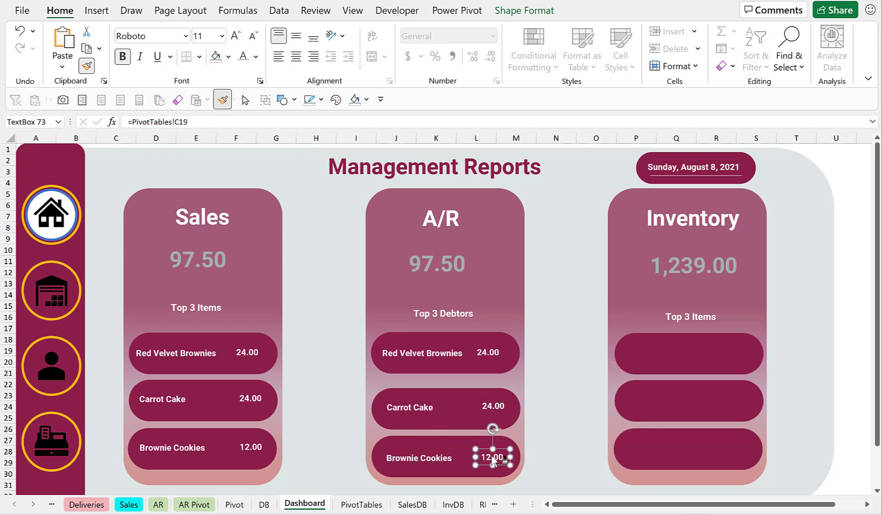
pyautogui.click(223, 100)
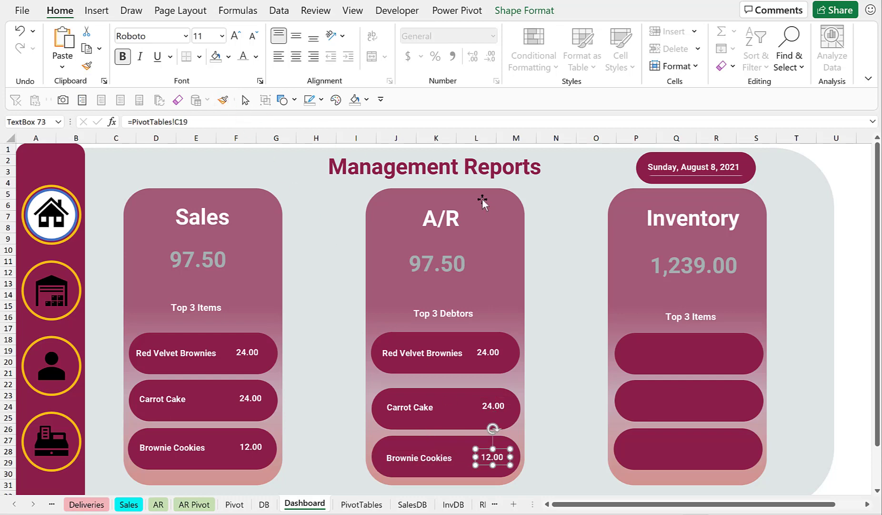
pyautogui.click(578, 238)
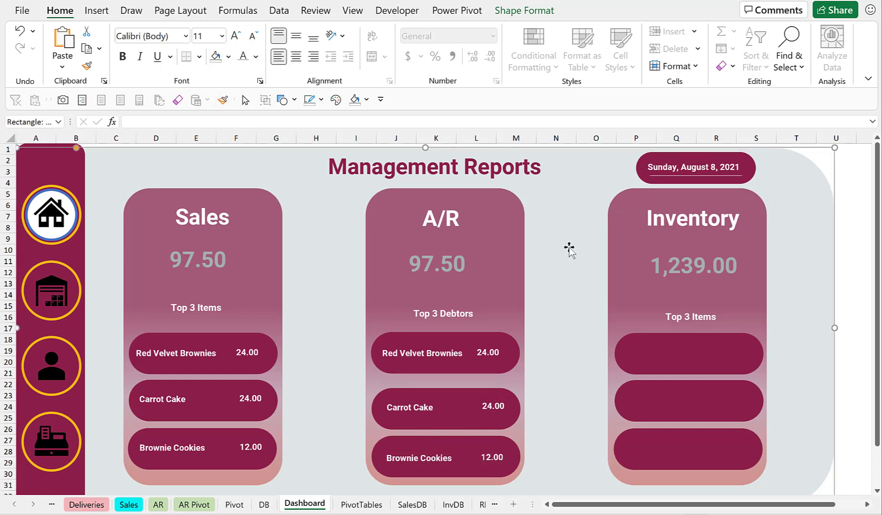
# Center-align the three Sales pill shapes and distribute them vertically.
pyautogui.click(355, 507)
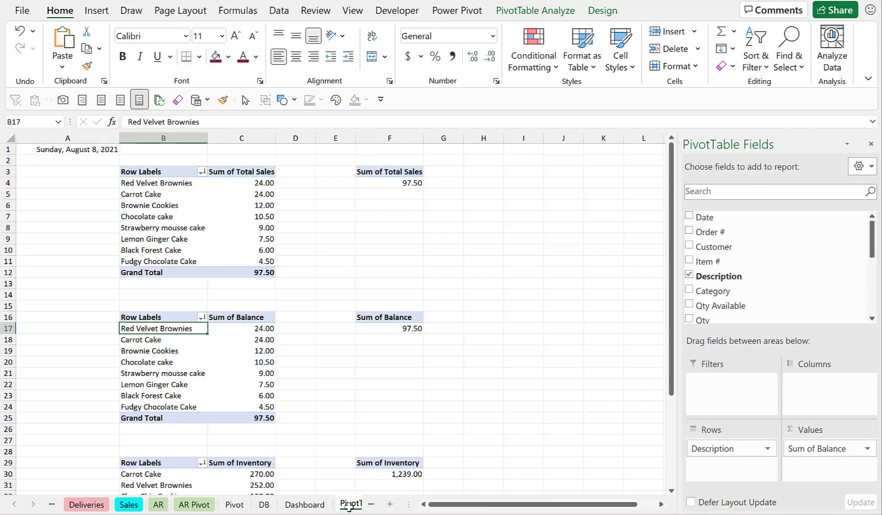
pyautogui.click(307, 508)
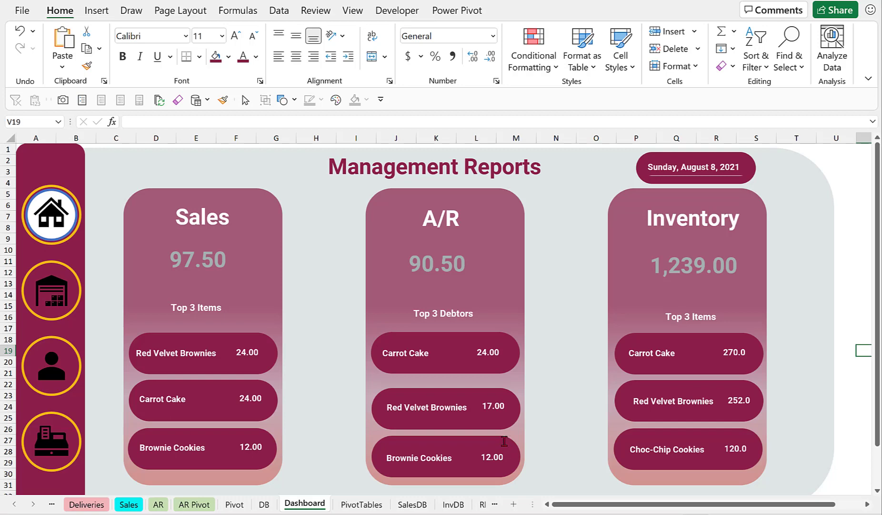
pyautogui.click(221, 334)
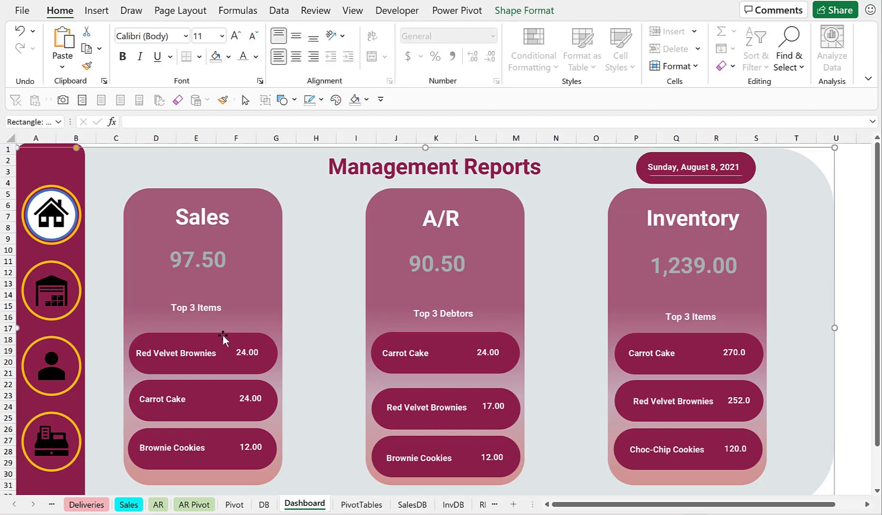
pyautogui.keyDown('shift'); pyautogui.click(222, 385); pyautogui.keyUp('shift')
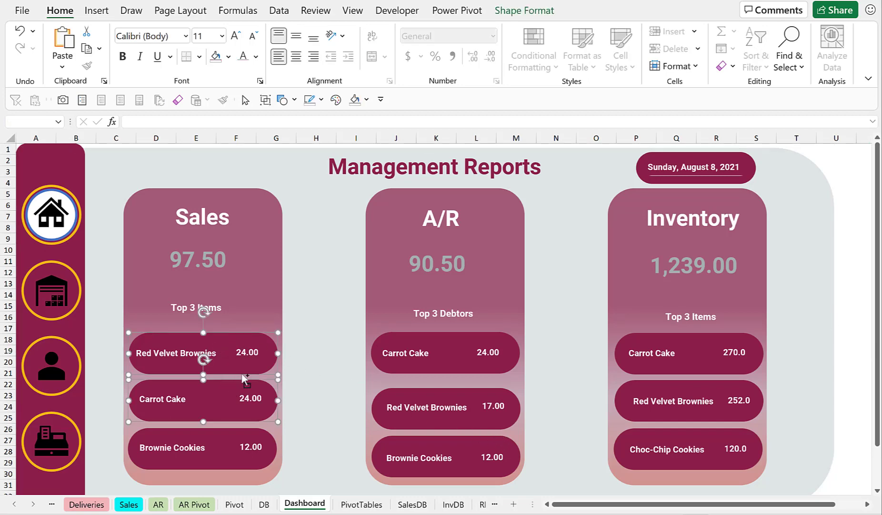
pyautogui.click(315, 329)
pyautogui.click(214, 338)
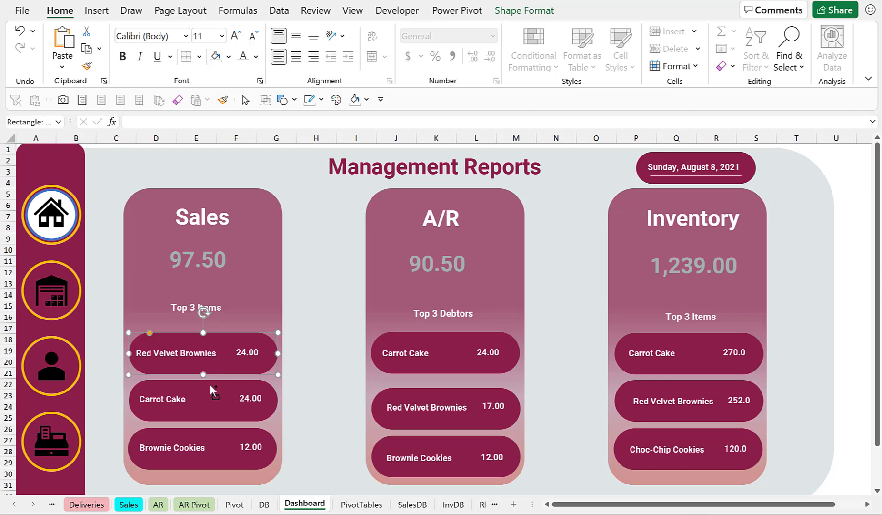
pyautogui.keyDown('ctrl'); pyautogui.click(209, 385); pyautogui.keyUp('ctrl')
pyautogui.keyDown('ctrl'); pyautogui.click(209, 433); pyautogui.keyUp('ctrl')
pyautogui.click(524, 11)
pyautogui.click(745, 32)
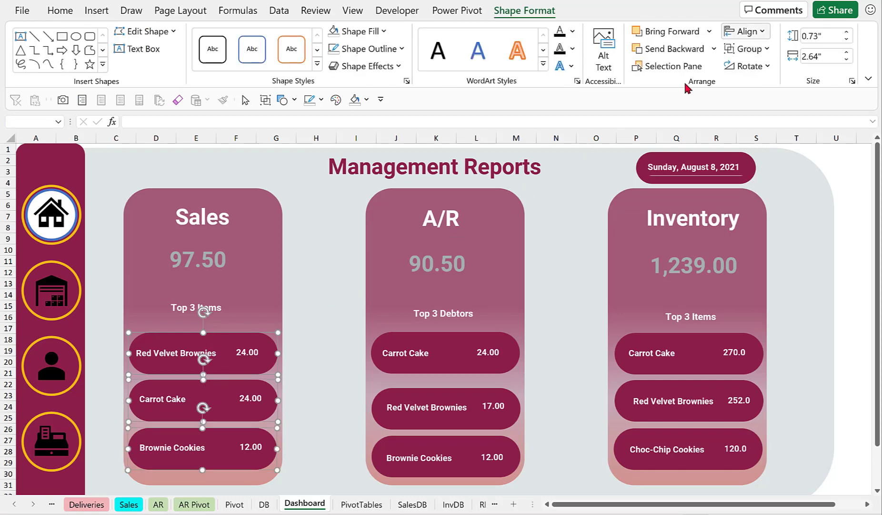
pyautogui.click(744, 31)
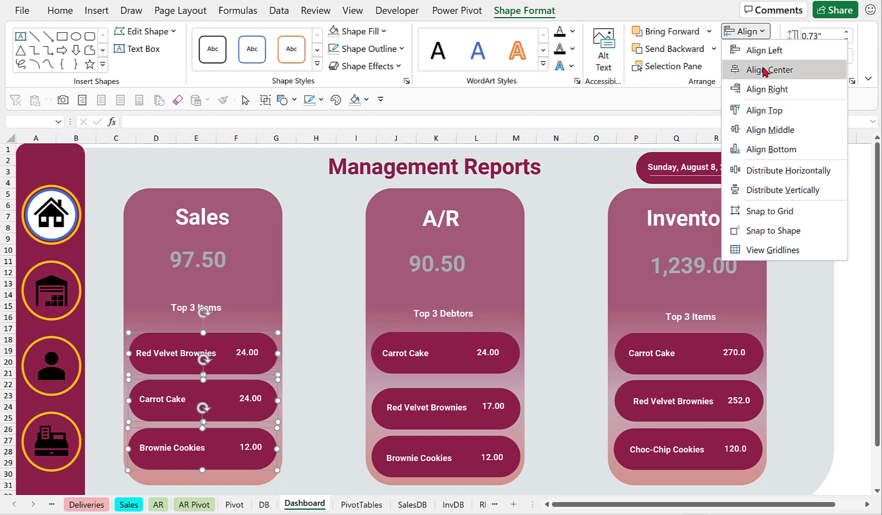
pyautogui.click(764, 71)
pyautogui.click(763, 32)
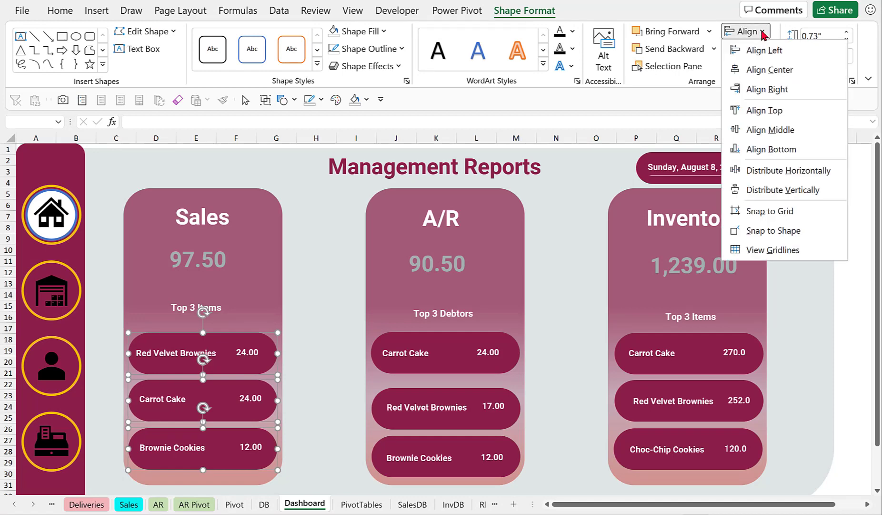
pyautogui.click(808, 190)
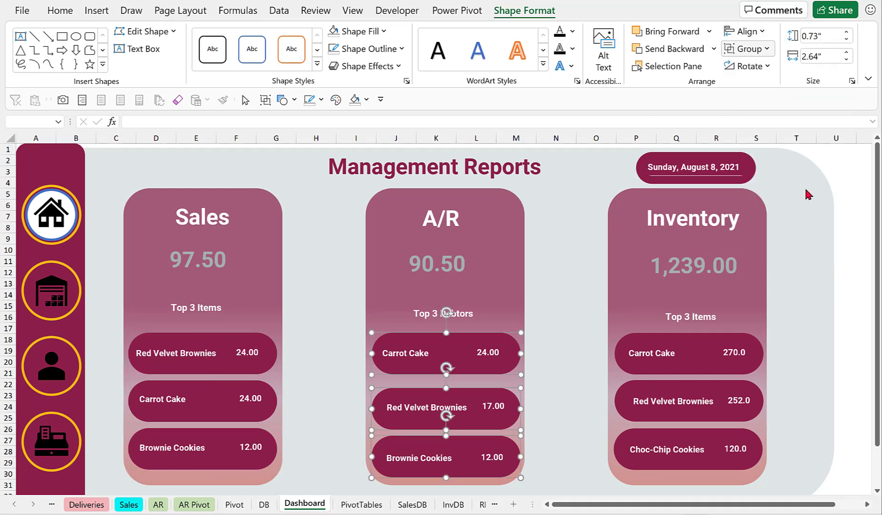
# Distribute the three A/R pill shapes vertically.
pyautogui.click(762, 32)
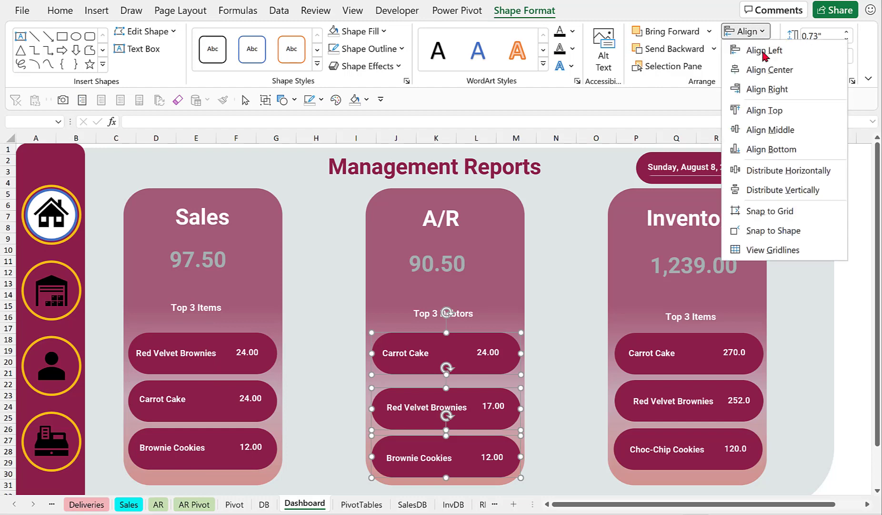
pyautogui.click(761, 32)
pyautogui.click(764, 32)
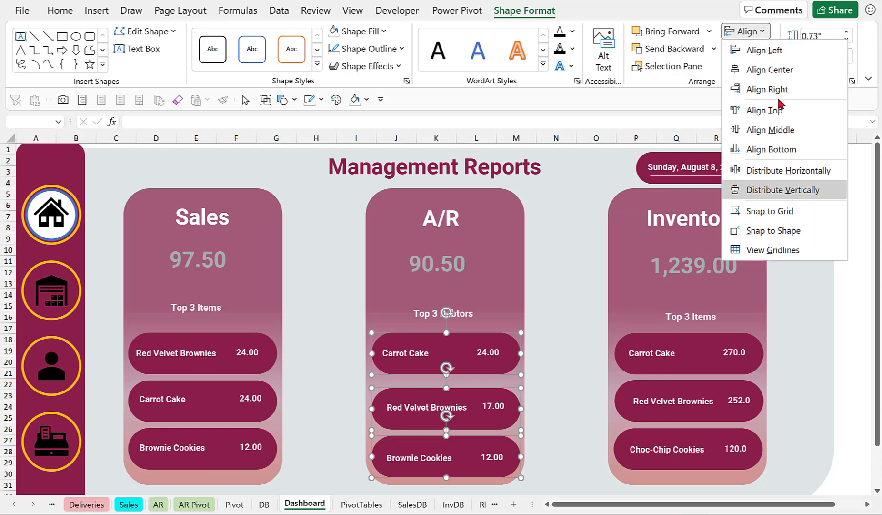
pyautogui.click(799, 189)
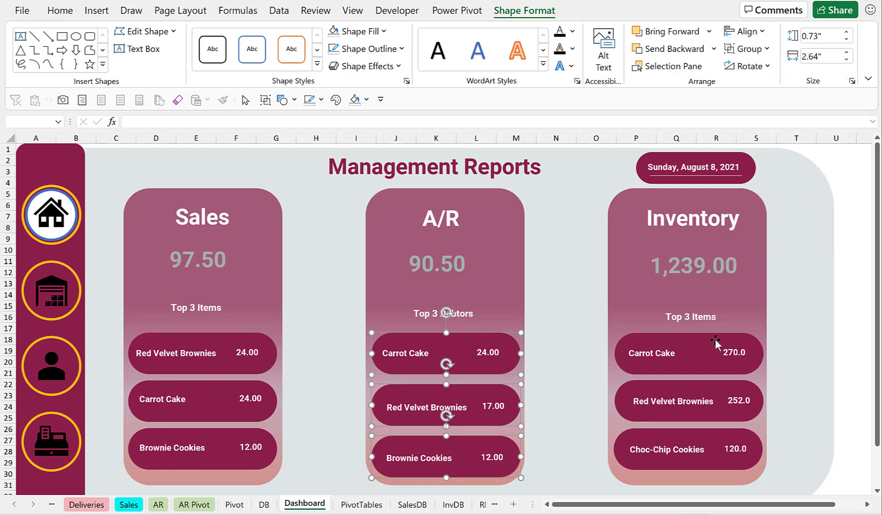
# Select the three Inventory pill shapes and distribute them vertically.
pyautogui.click(711, 352)
pyautogui.keyDown('ctrl'); pyautogui.click(701, 394); pyautogui.keyUp('ctrl')
pyautogui.keyDown('ctrl'); pyautogui.click(707, 434); pyautogui.keyUp('ctrl')
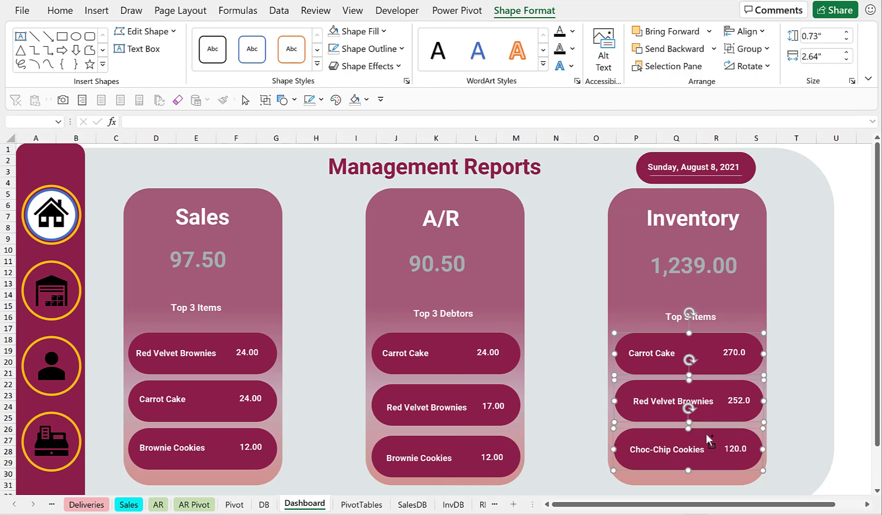
pyautogui.click(747, 31)
pyautogui.click(769, 66)
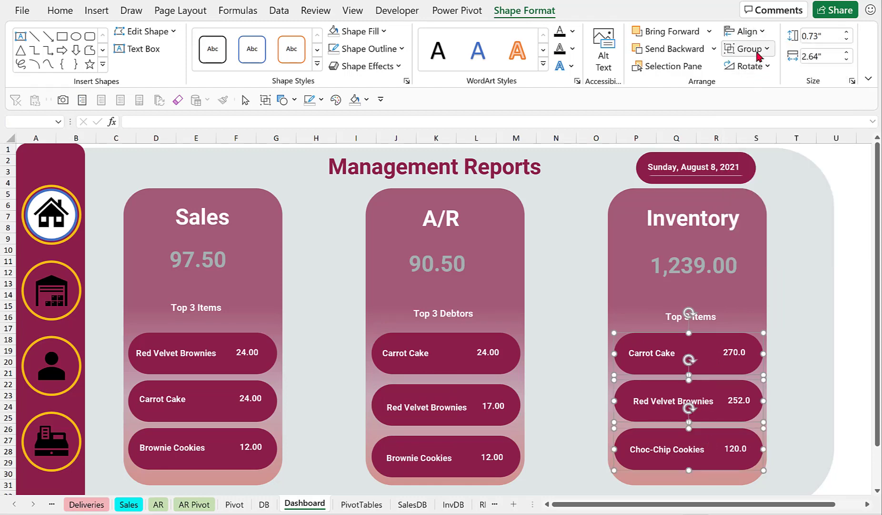
pyautogui.click(756, 32)
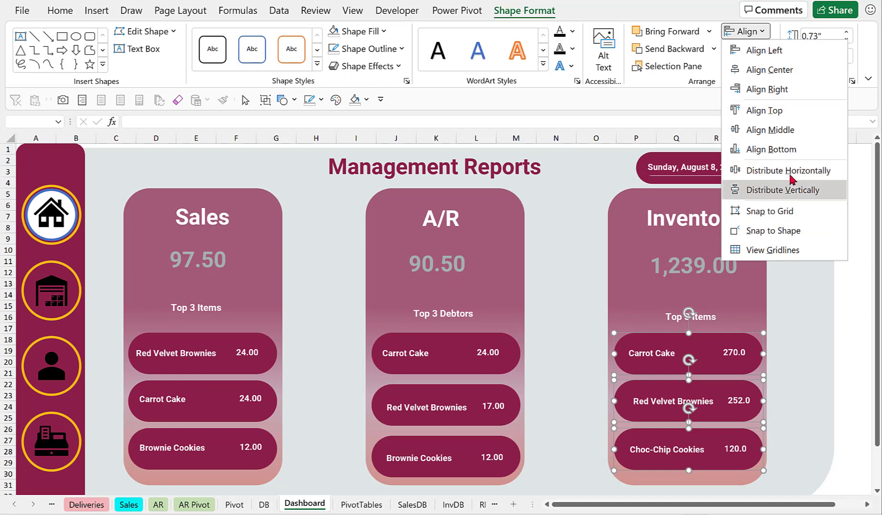
pyautogui.click(788, 192)
# Top-align the first pill shapes of the Sales, A/R and Inventory cards.
pyautogui.click(203, 343)
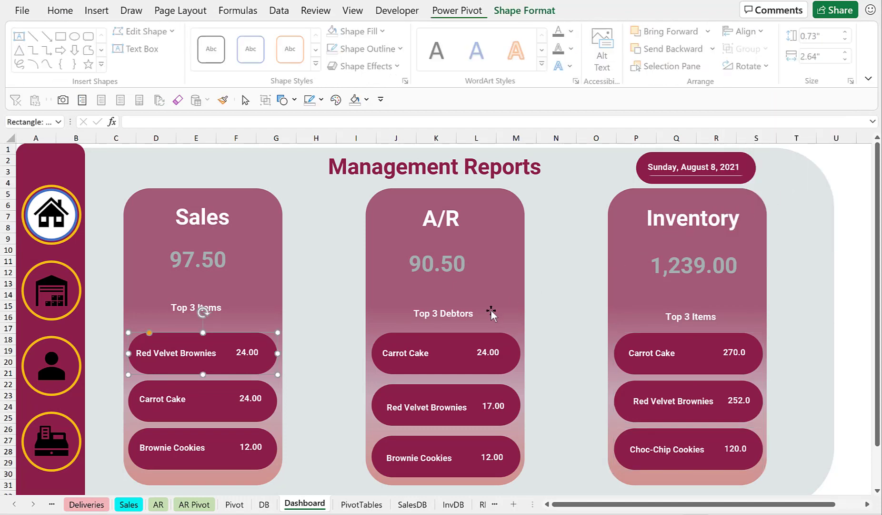
pyautogui.keyDown('ctrl'); pyautogui.click(416, 347); pyautogui.keyUp('ctrl')
pyautogui.keyDown('ctrl'); pyautogui.click(661, 337); pyautogui.keyUp('ctrl')
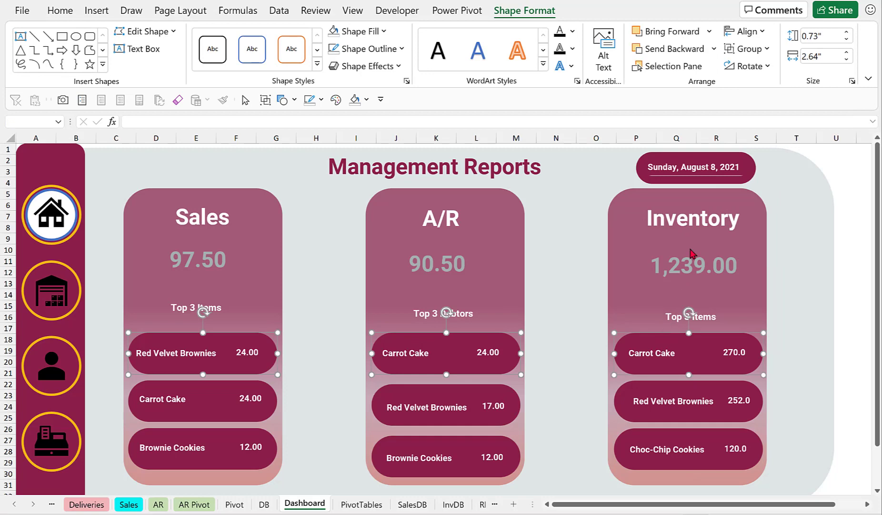
pyautogui.click(757, 31)
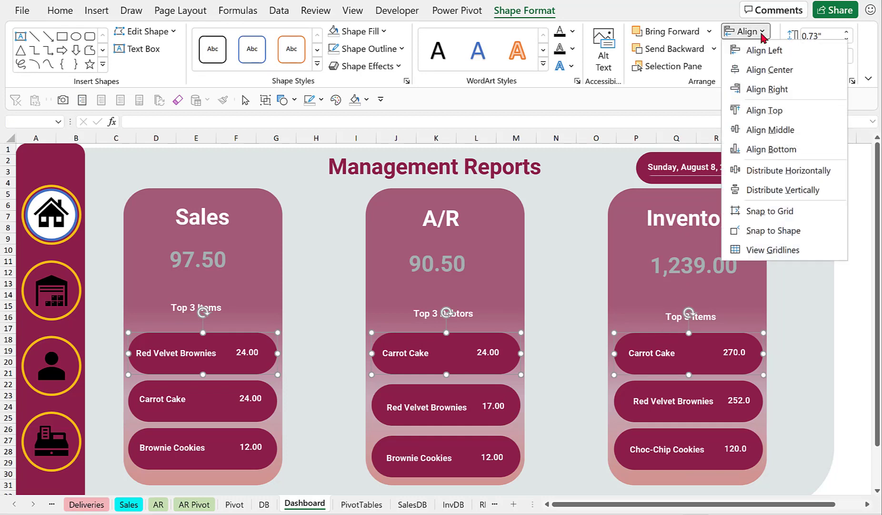
pyautogui.click(767, 110)
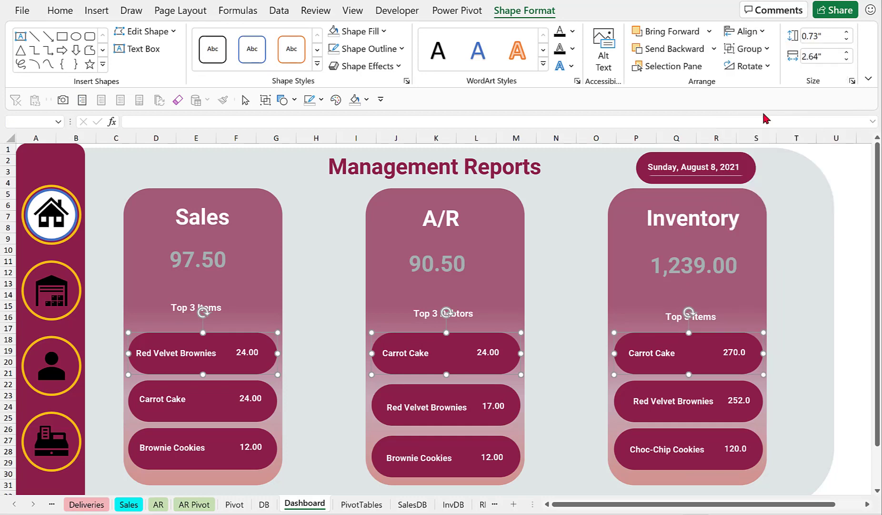
# Top-align the second pill shapes of the Sales, A/R and Inventory cards.
pyautogui.click(228, 392)
pyautogui.keyDown('ctrl'); pyautogui.click(395, 390); pyautogui.keyUp('ctrl')
pyautogui.keyDown('ctrl'); pyautogui.click(628, 387); pyautogui.keyUp('ctrl')
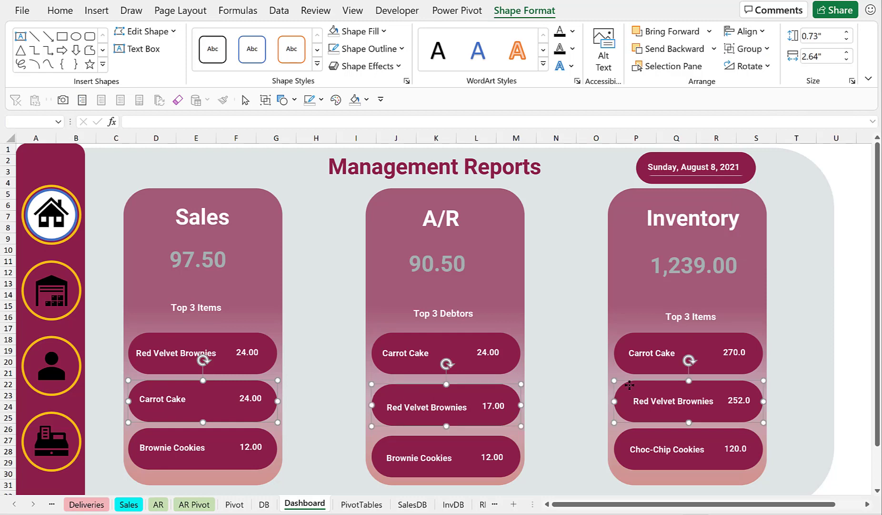
pyautogui.click(748, 31)
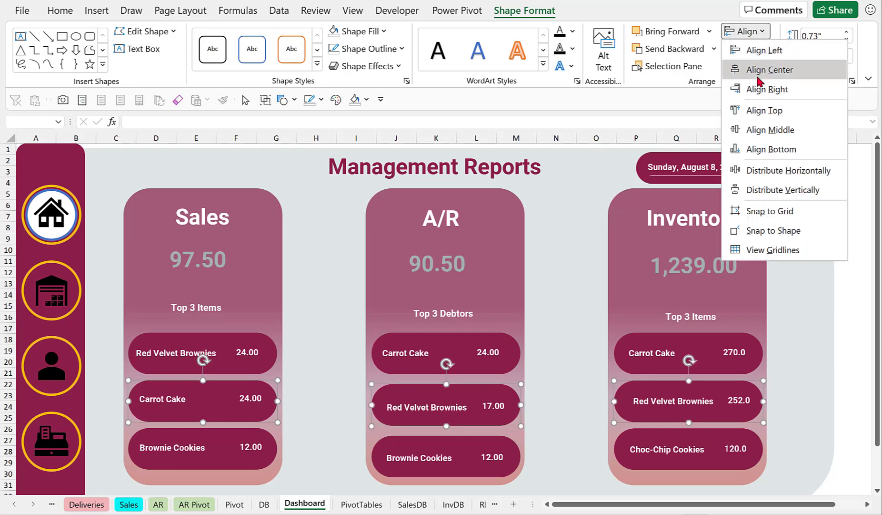
pyautogui.click(763, 111)
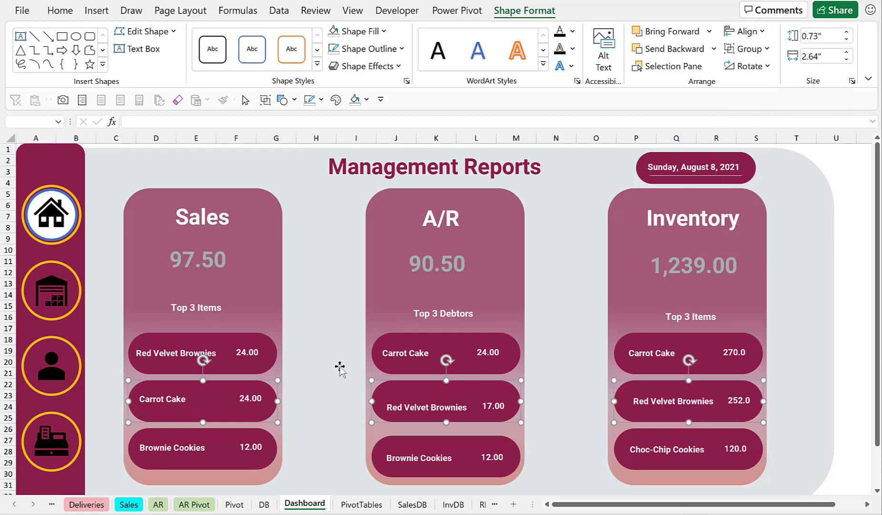
# Top-align the third pill shapes of the Sales, A/R and Inventory cards.
pyautogui.click(218, 439)
pyautogui.keyDown('ctrl'); pyautogui.click(412, 450); pyautogui.keyUp('ctrl')
pyautogui.keyDown('ctrl'); pyautogui.click(640, 435); pyautogui.keyUp('ctrl')
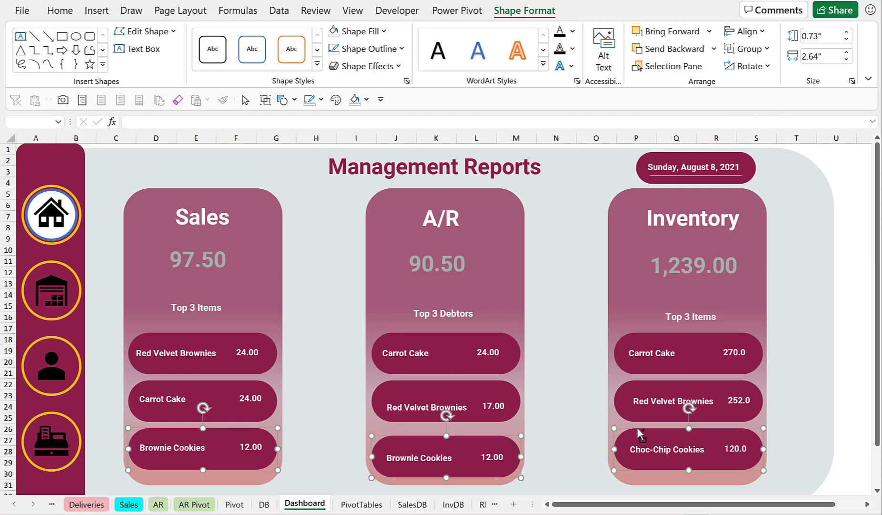
pyautogui.click(752, 32)
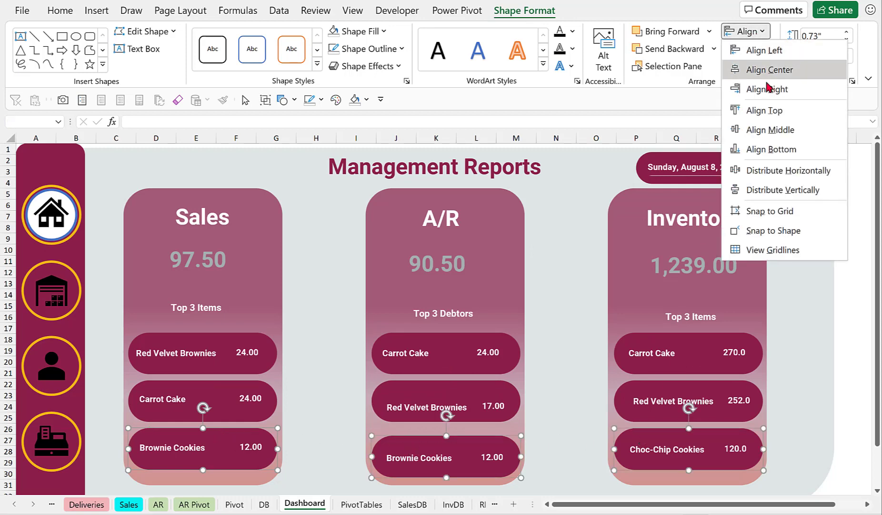
pyautogui.click(772, 112)
pyautogui.click(852, 222)
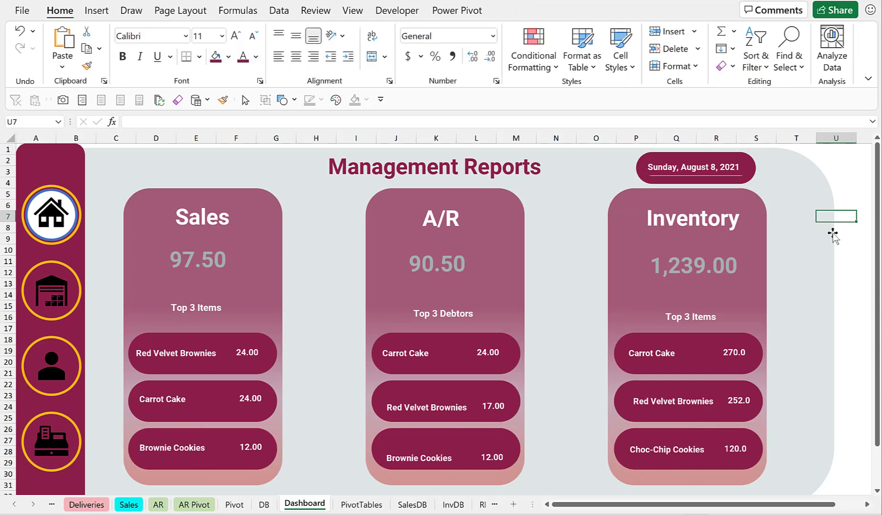